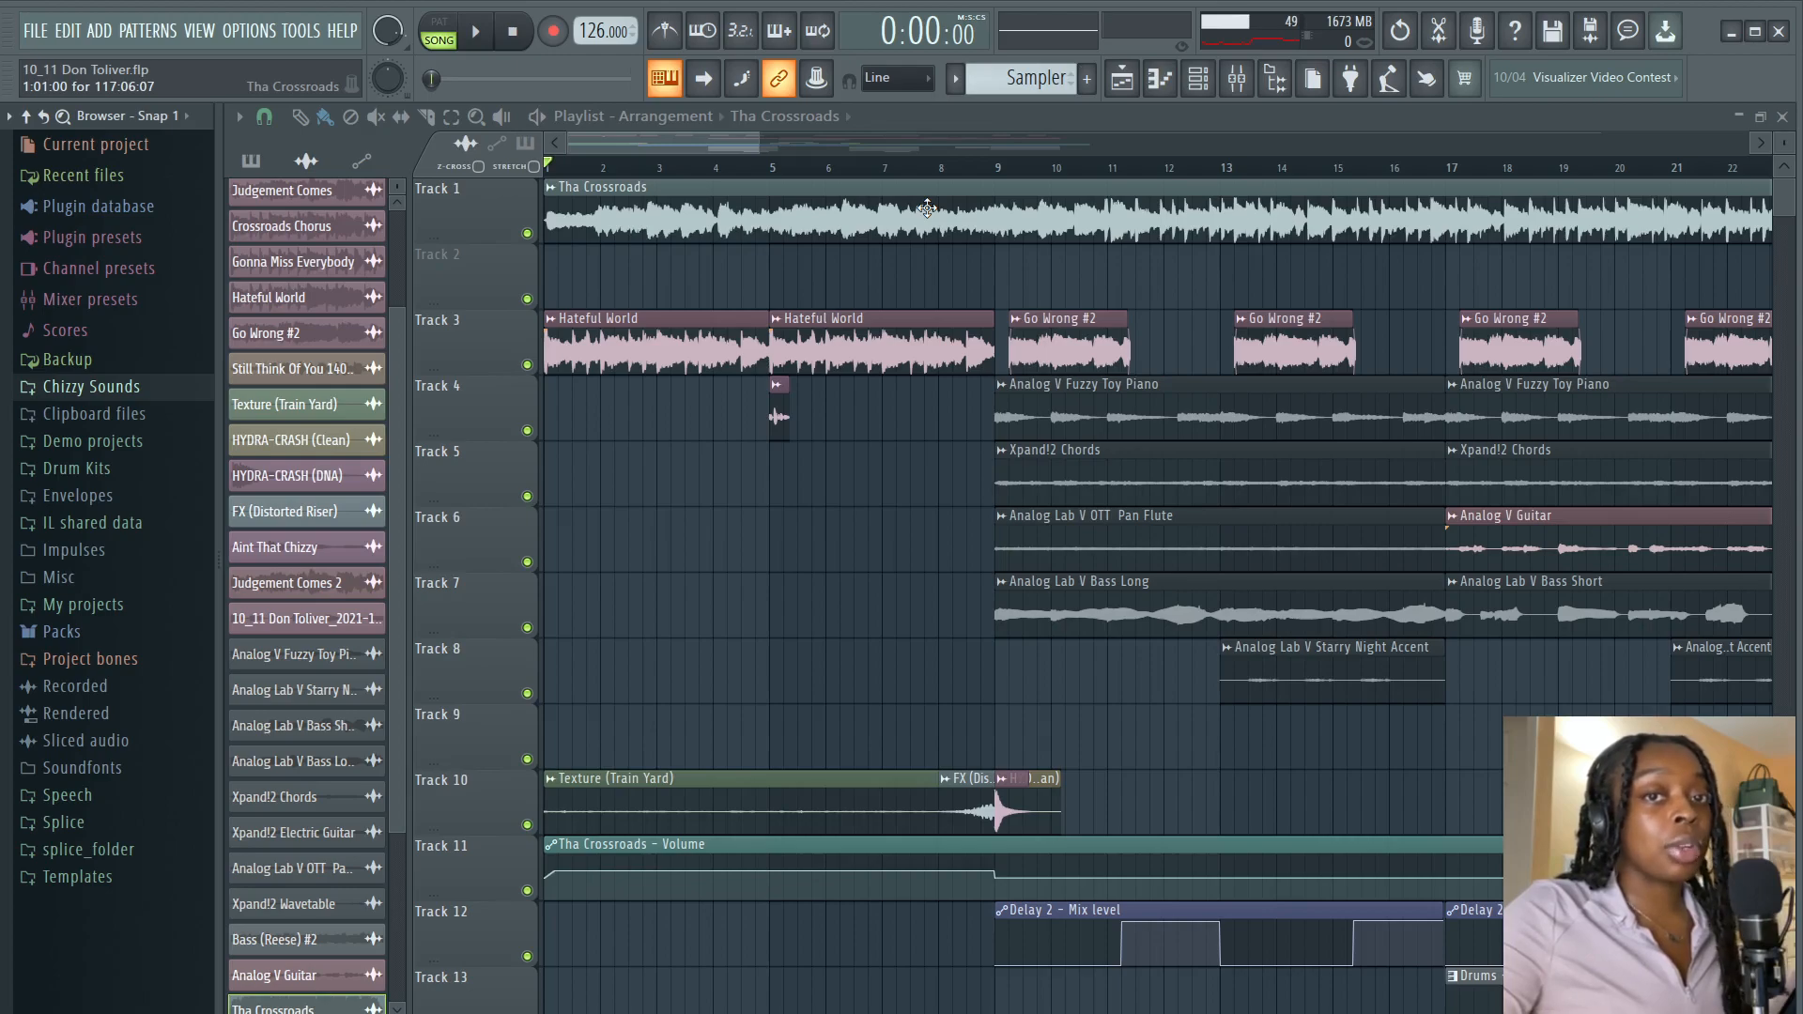
# - Delete the Tha Crossroads audio clip from Track 1 of the playlist
pyautogui.rightClick(695, 214)
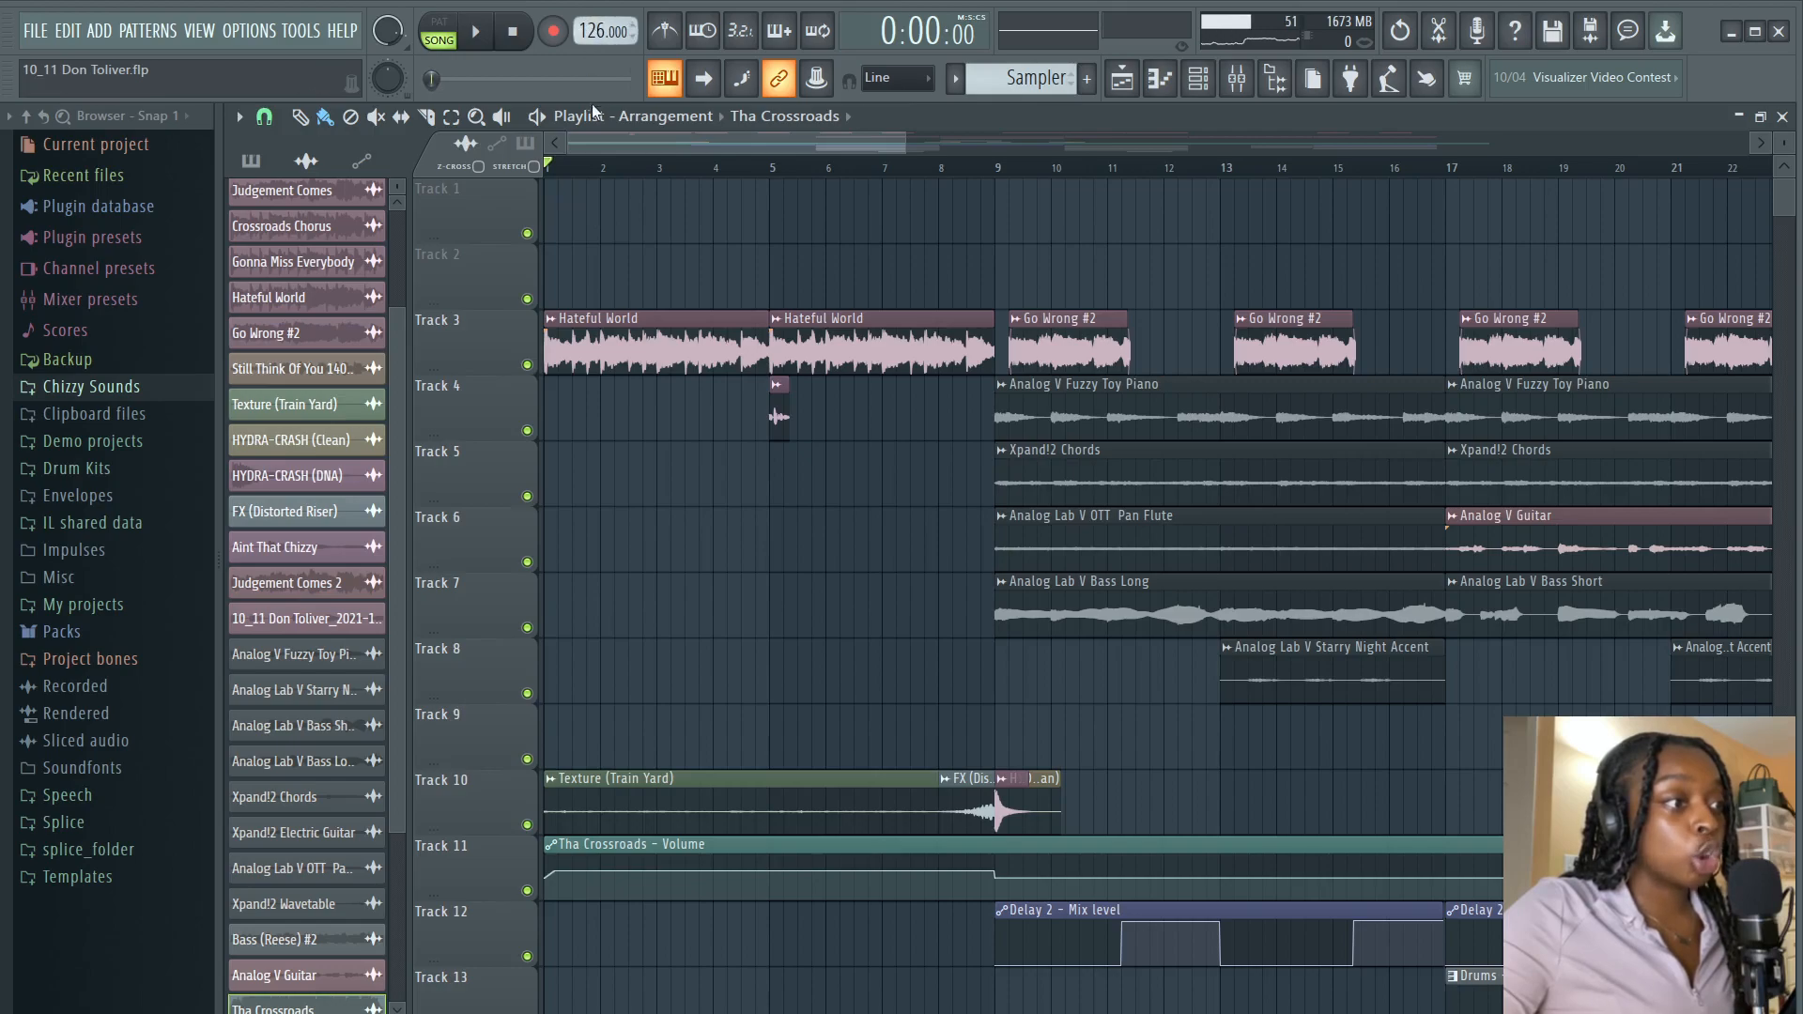
# - Inspect the sample settings and waveforms of the Crossroads Chorus and Judgement Comes audio clips
pyautogui.scroll(1, 344, 289)
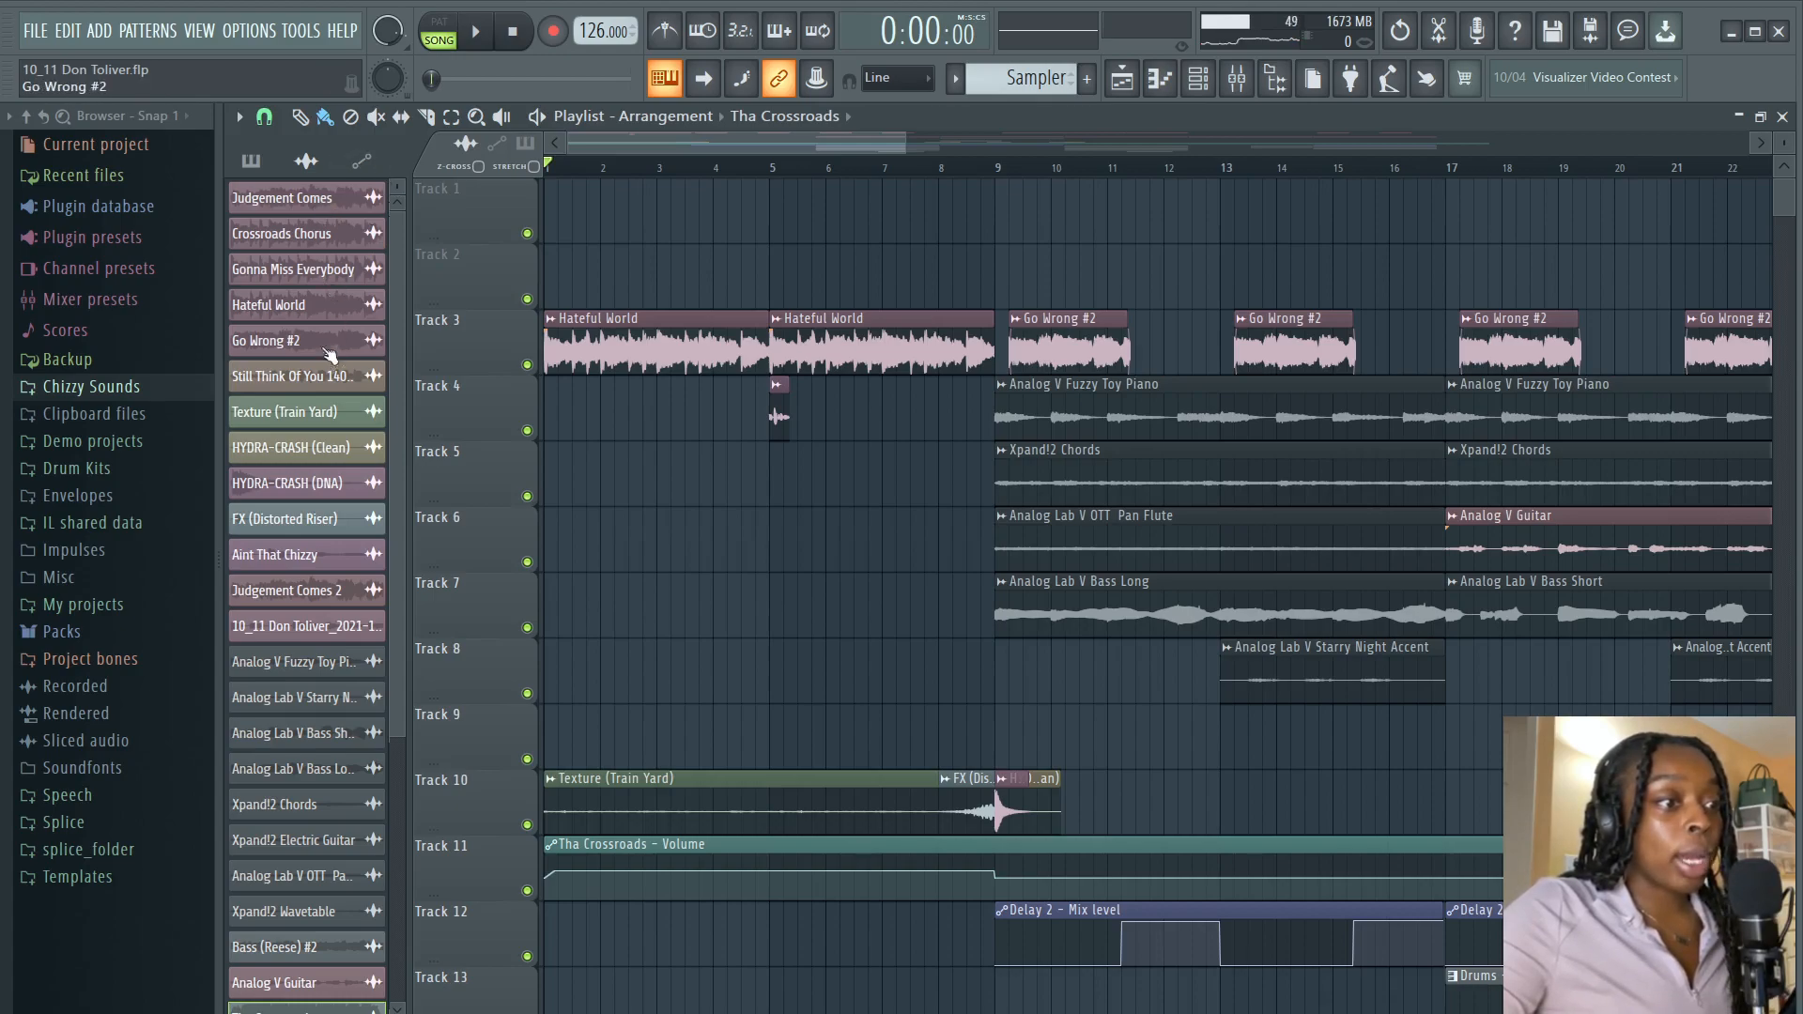
pyautogui.click(327, 208)
pyautogui.doubleClick(328, 241)
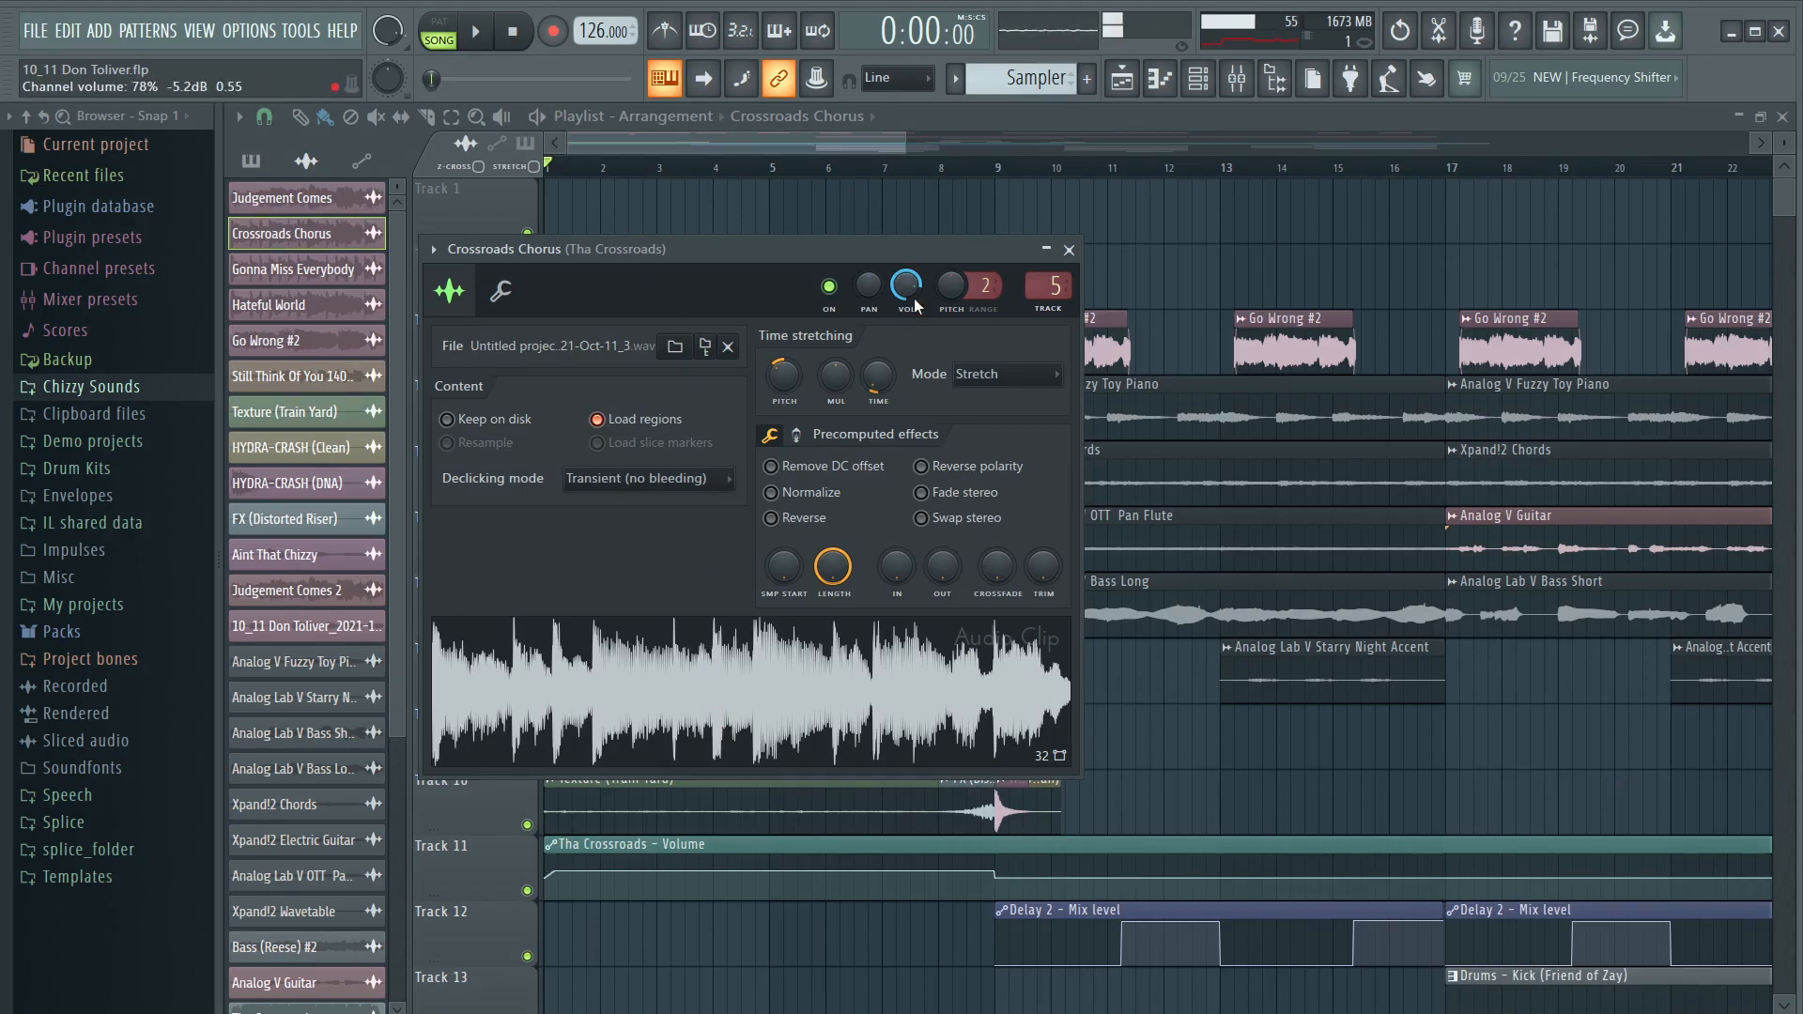
pyautogui.click(1069, 249)
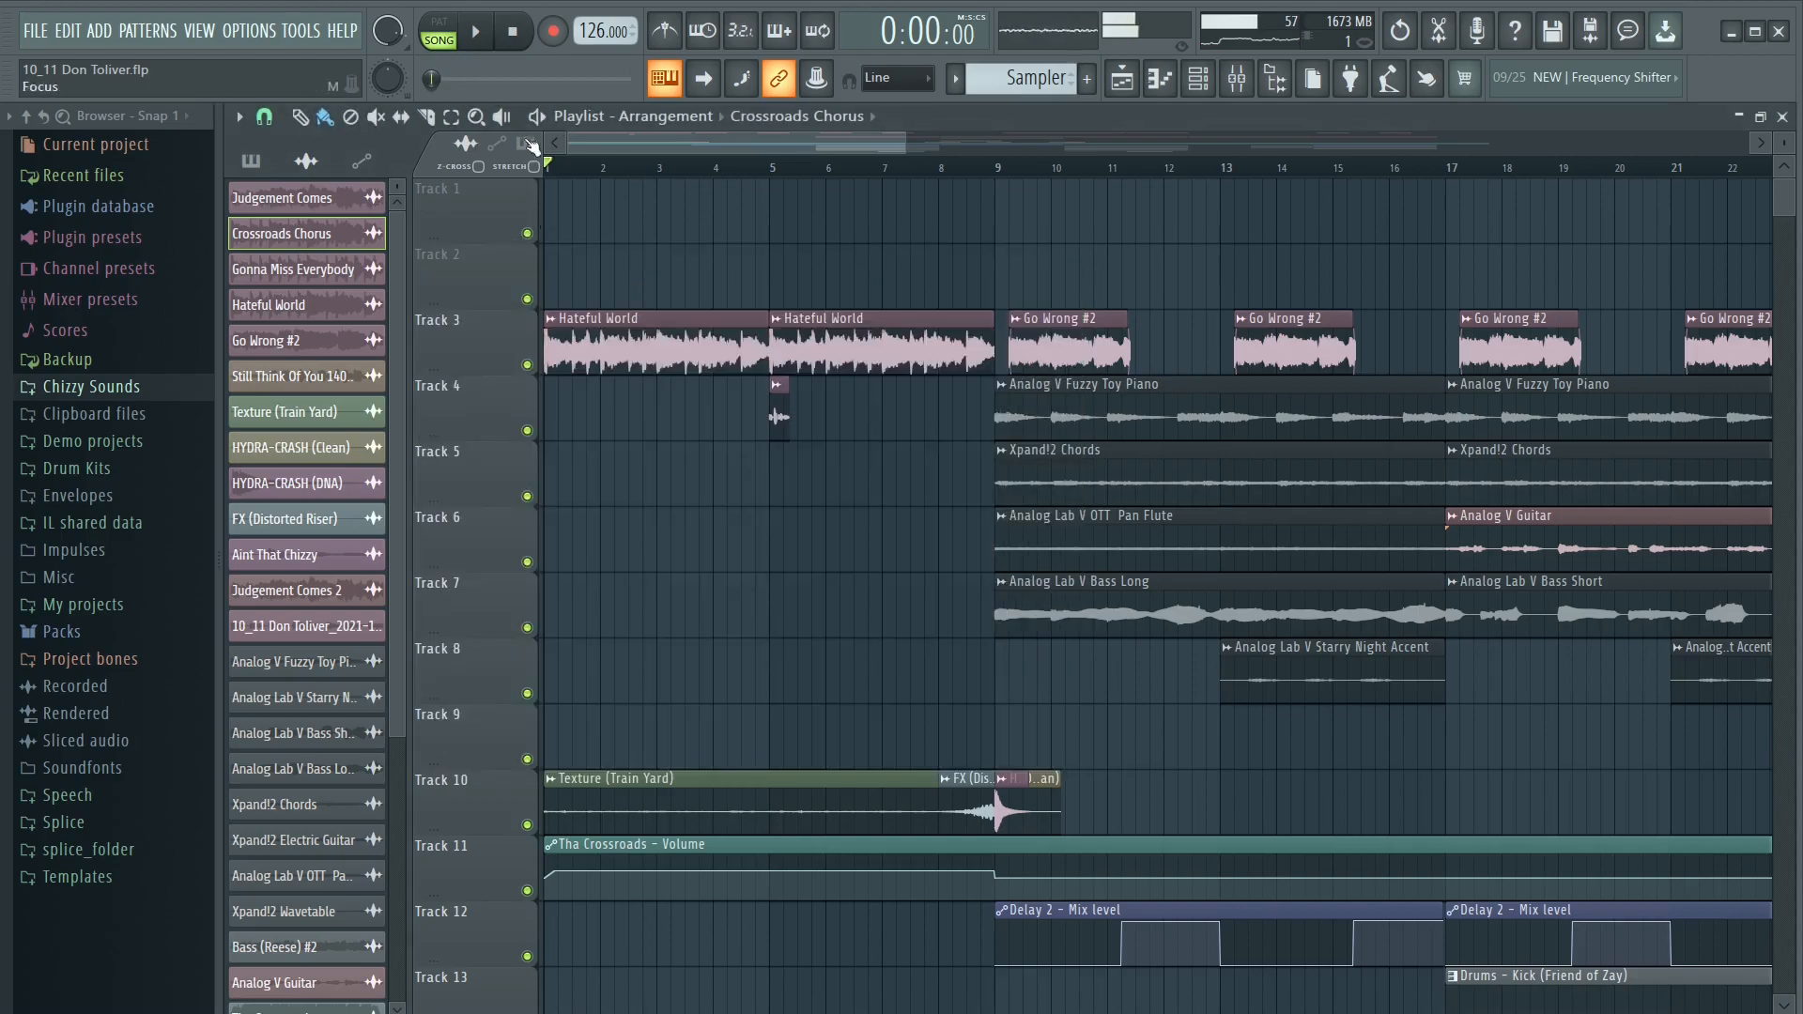
pyautogui.click(324, 205)
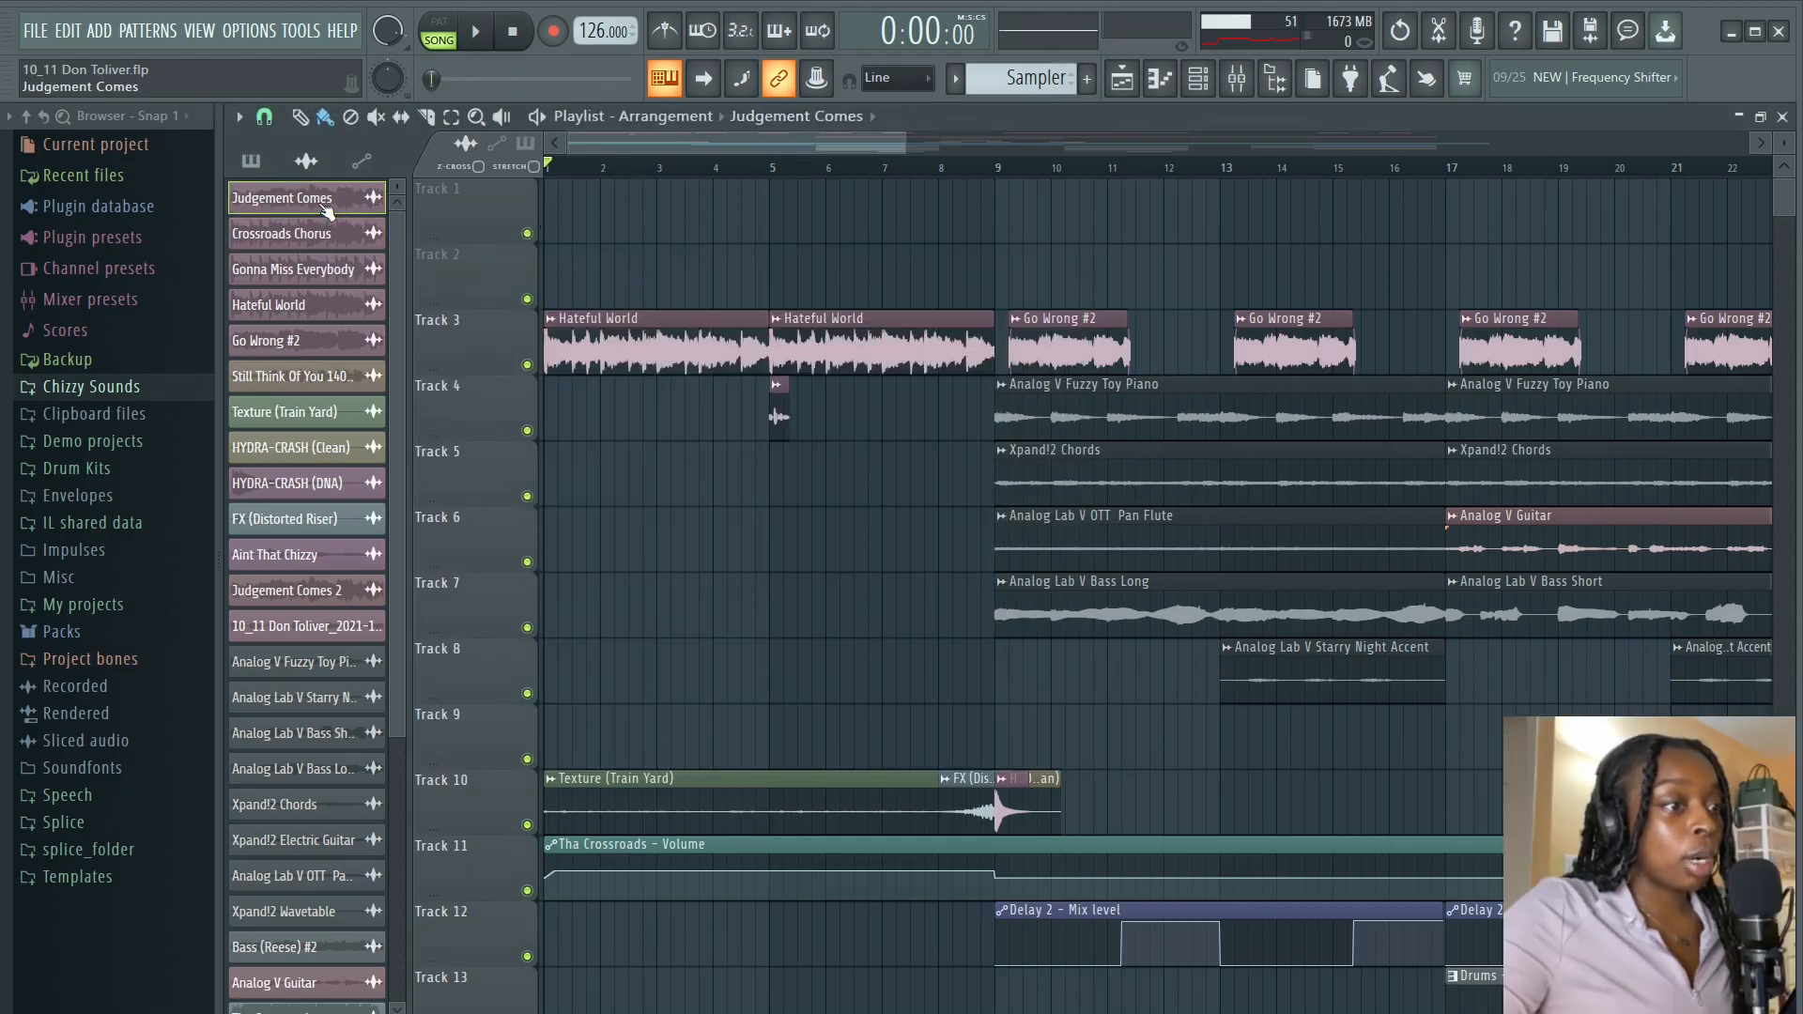
pyautogui.click(324, 205)
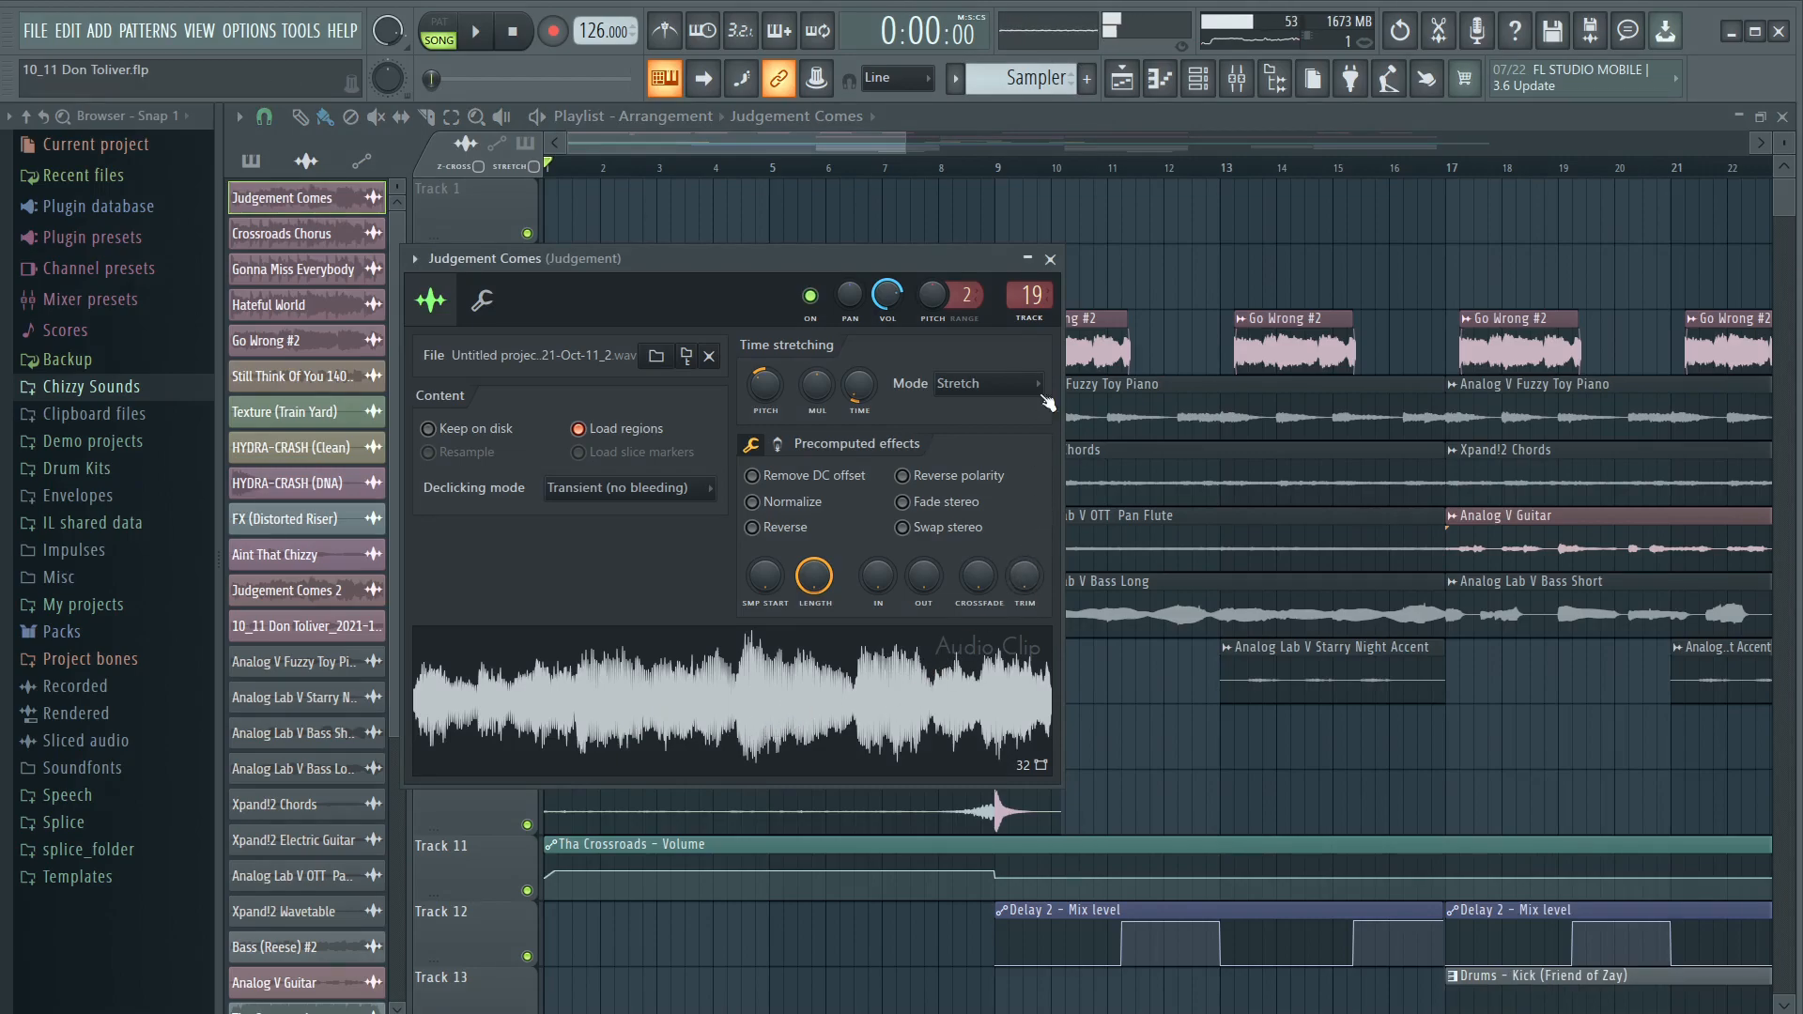
pyautogui.click(1051, 262)
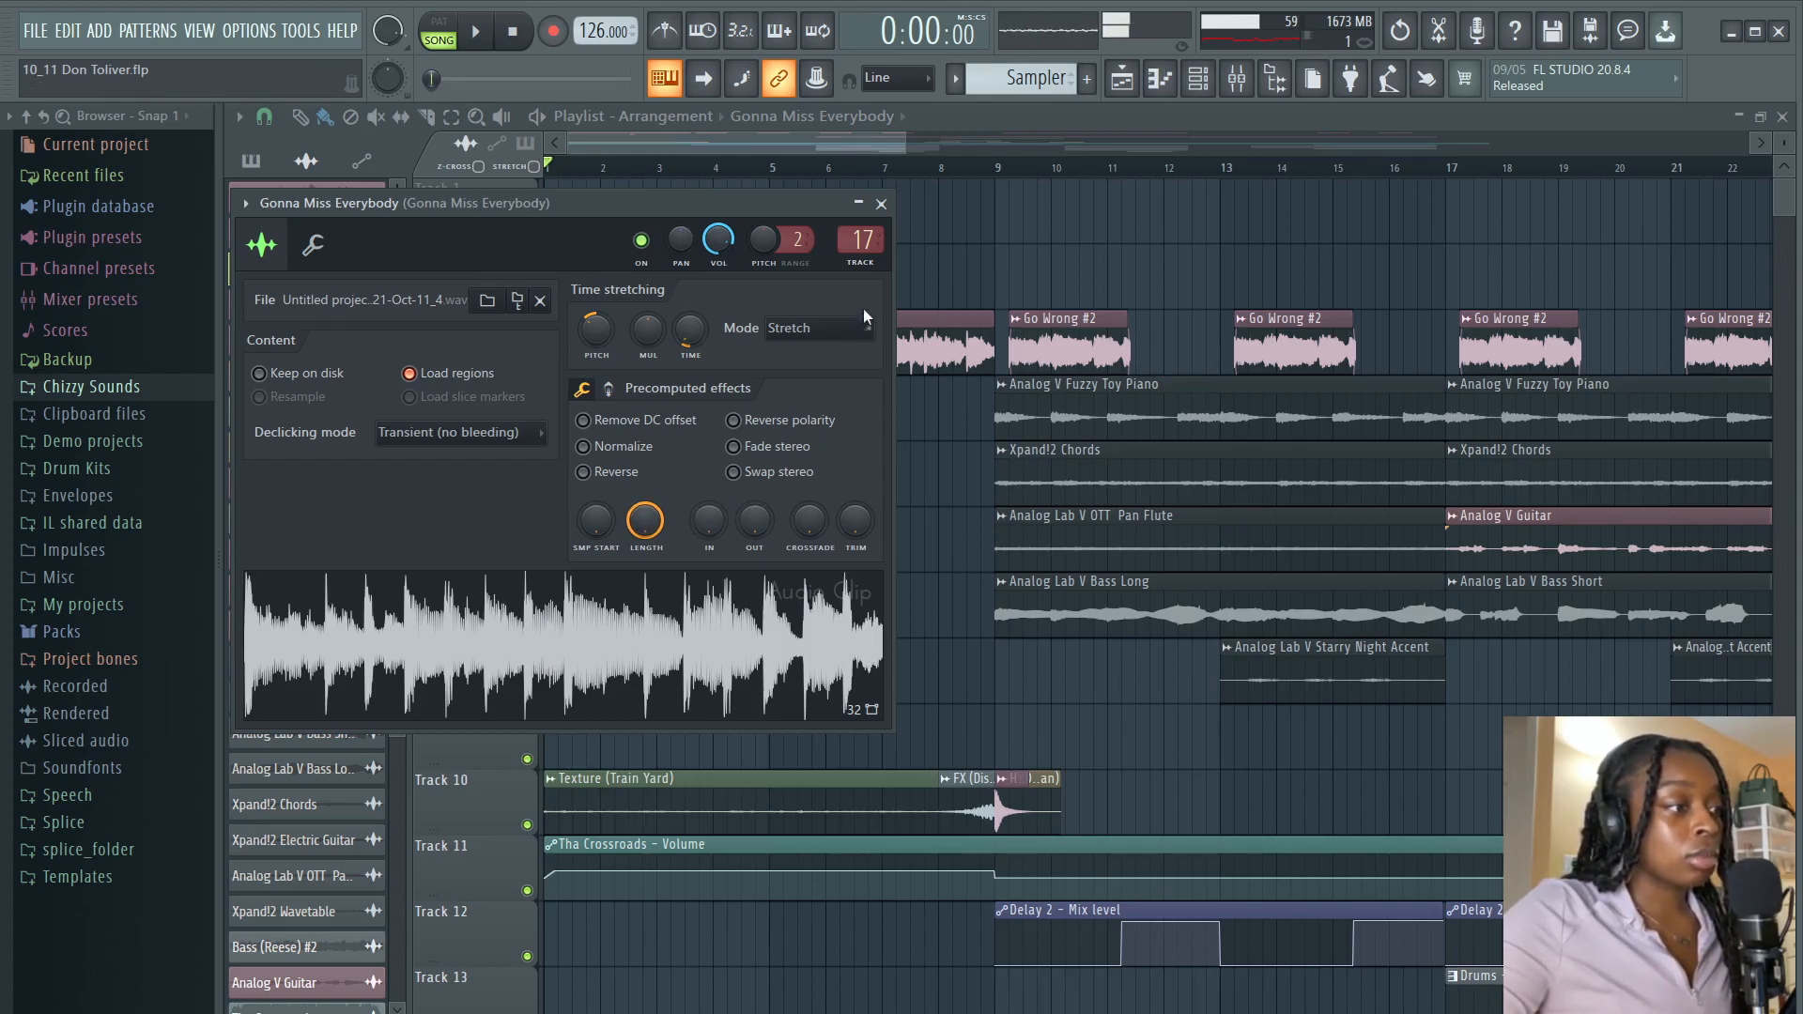
# - Inspect the sample settings of the Gonna Miss Everybody, Hateful World and Go Wrong #2 audio clips
pyautogui.click(881, 204)
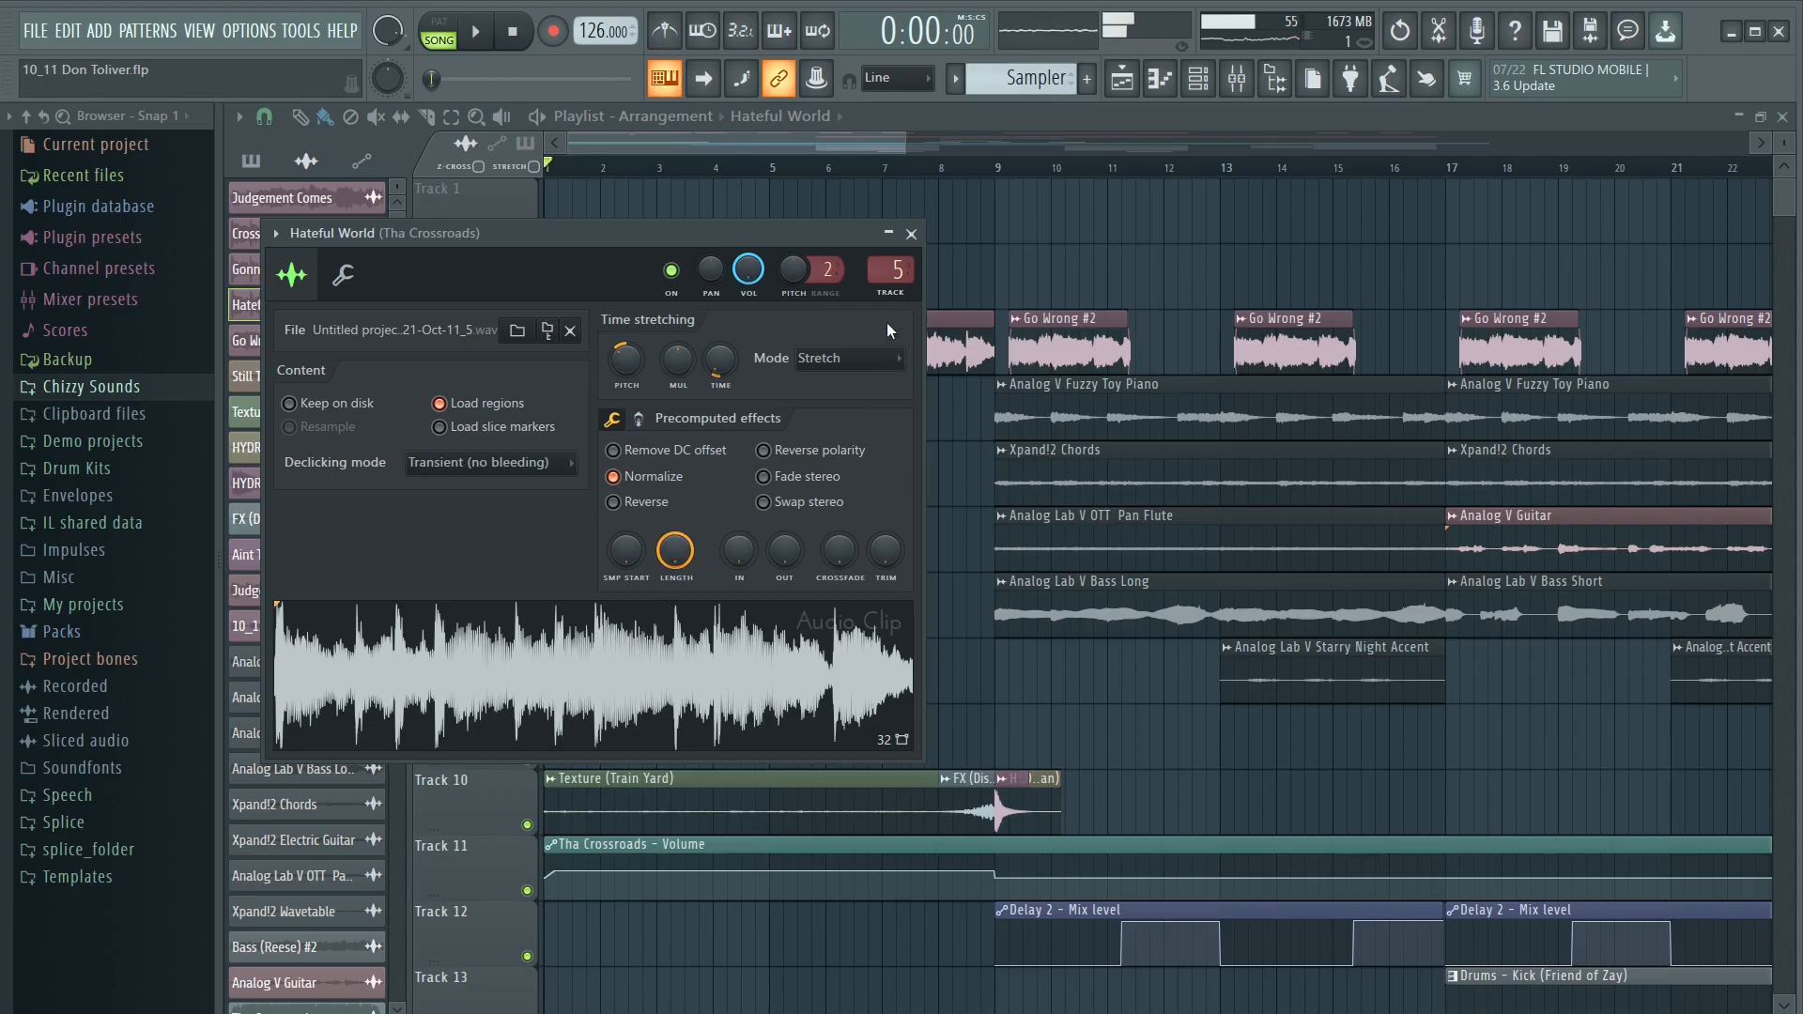
pyautogui.click(912, 234)
pyautogui.click(342, 348)
pyautogui.click(344, 357)
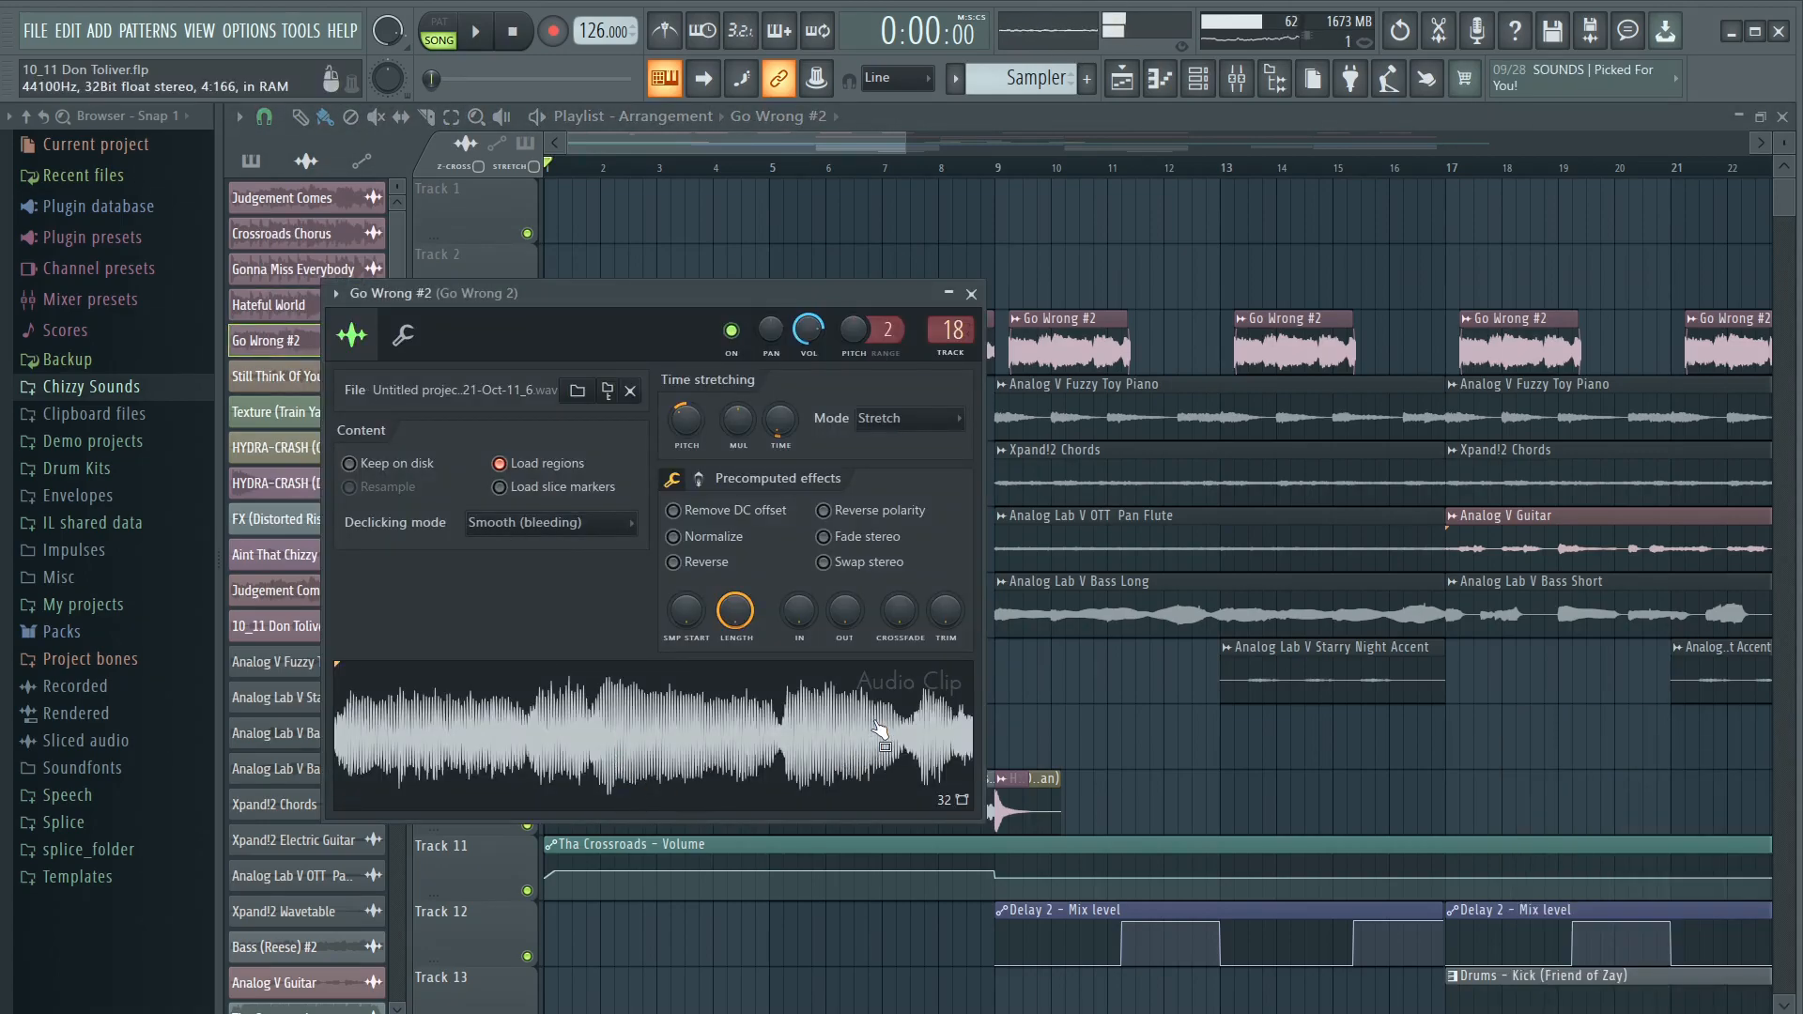
pyautogui.click(971, 294)
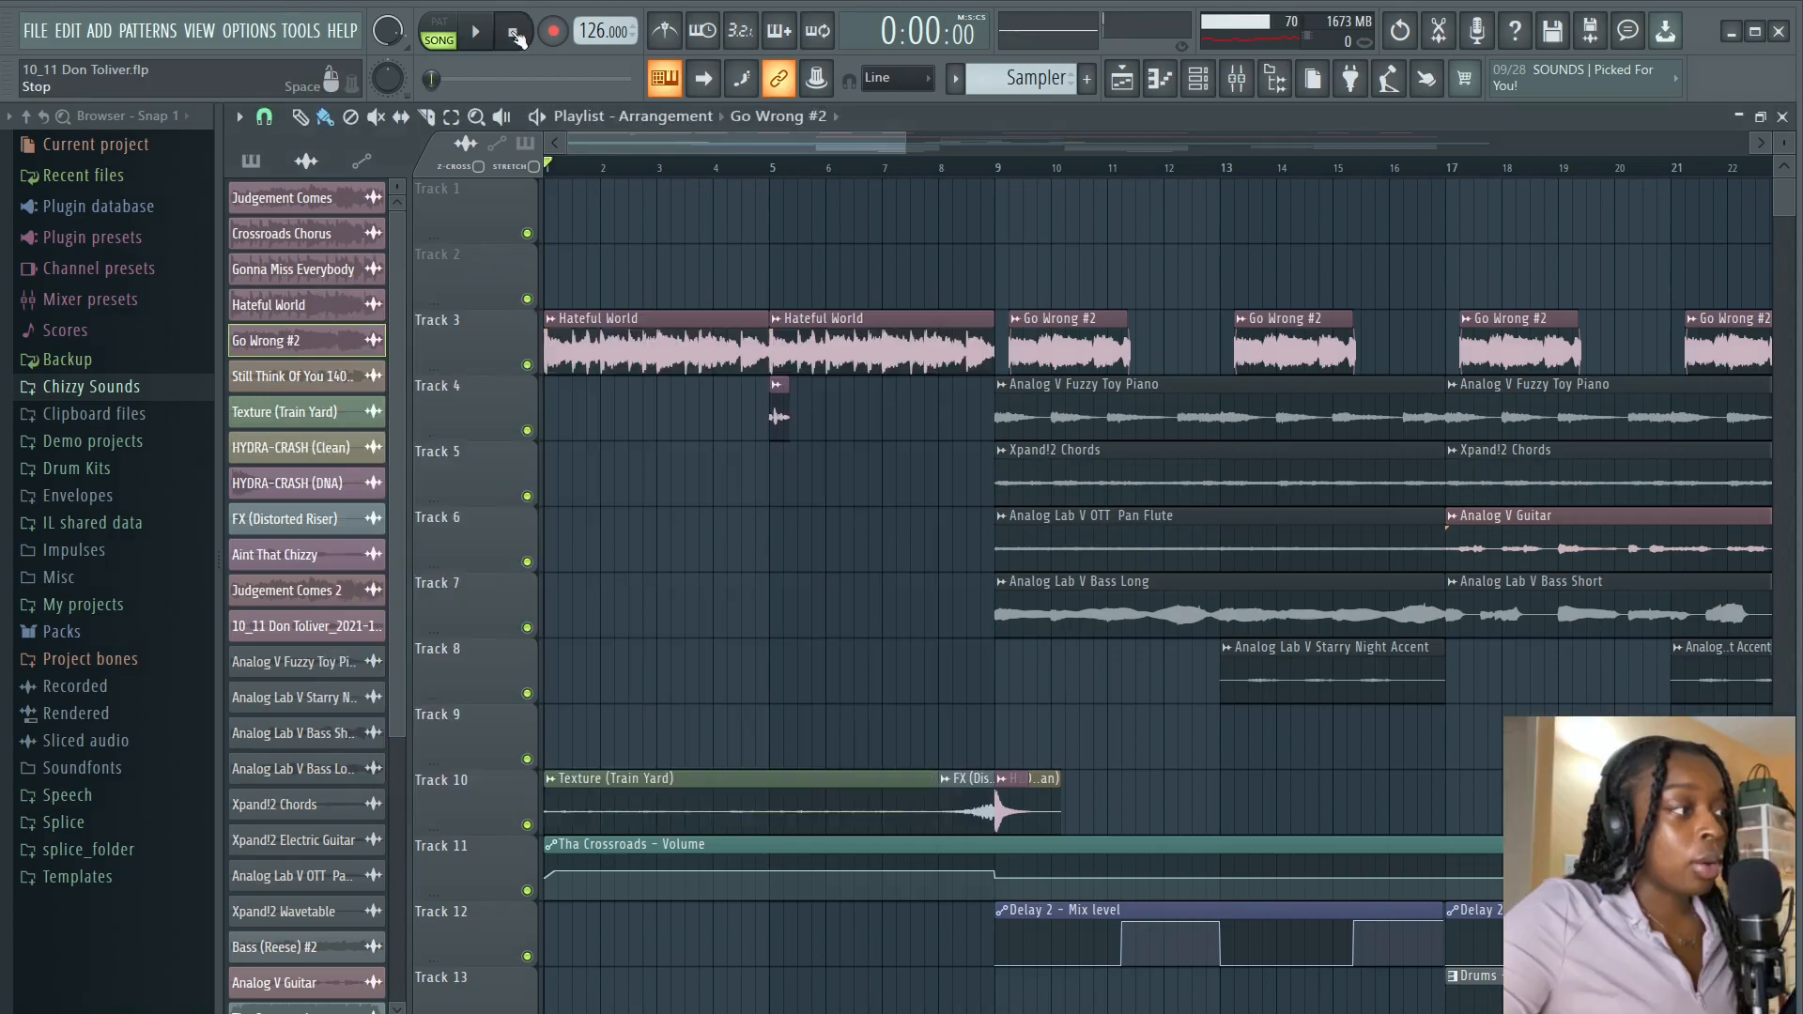
# - Examine the first Fruity parametric EQ 2 on the Tha Crossroads mixer track
pyautogui.click(1236, 79)
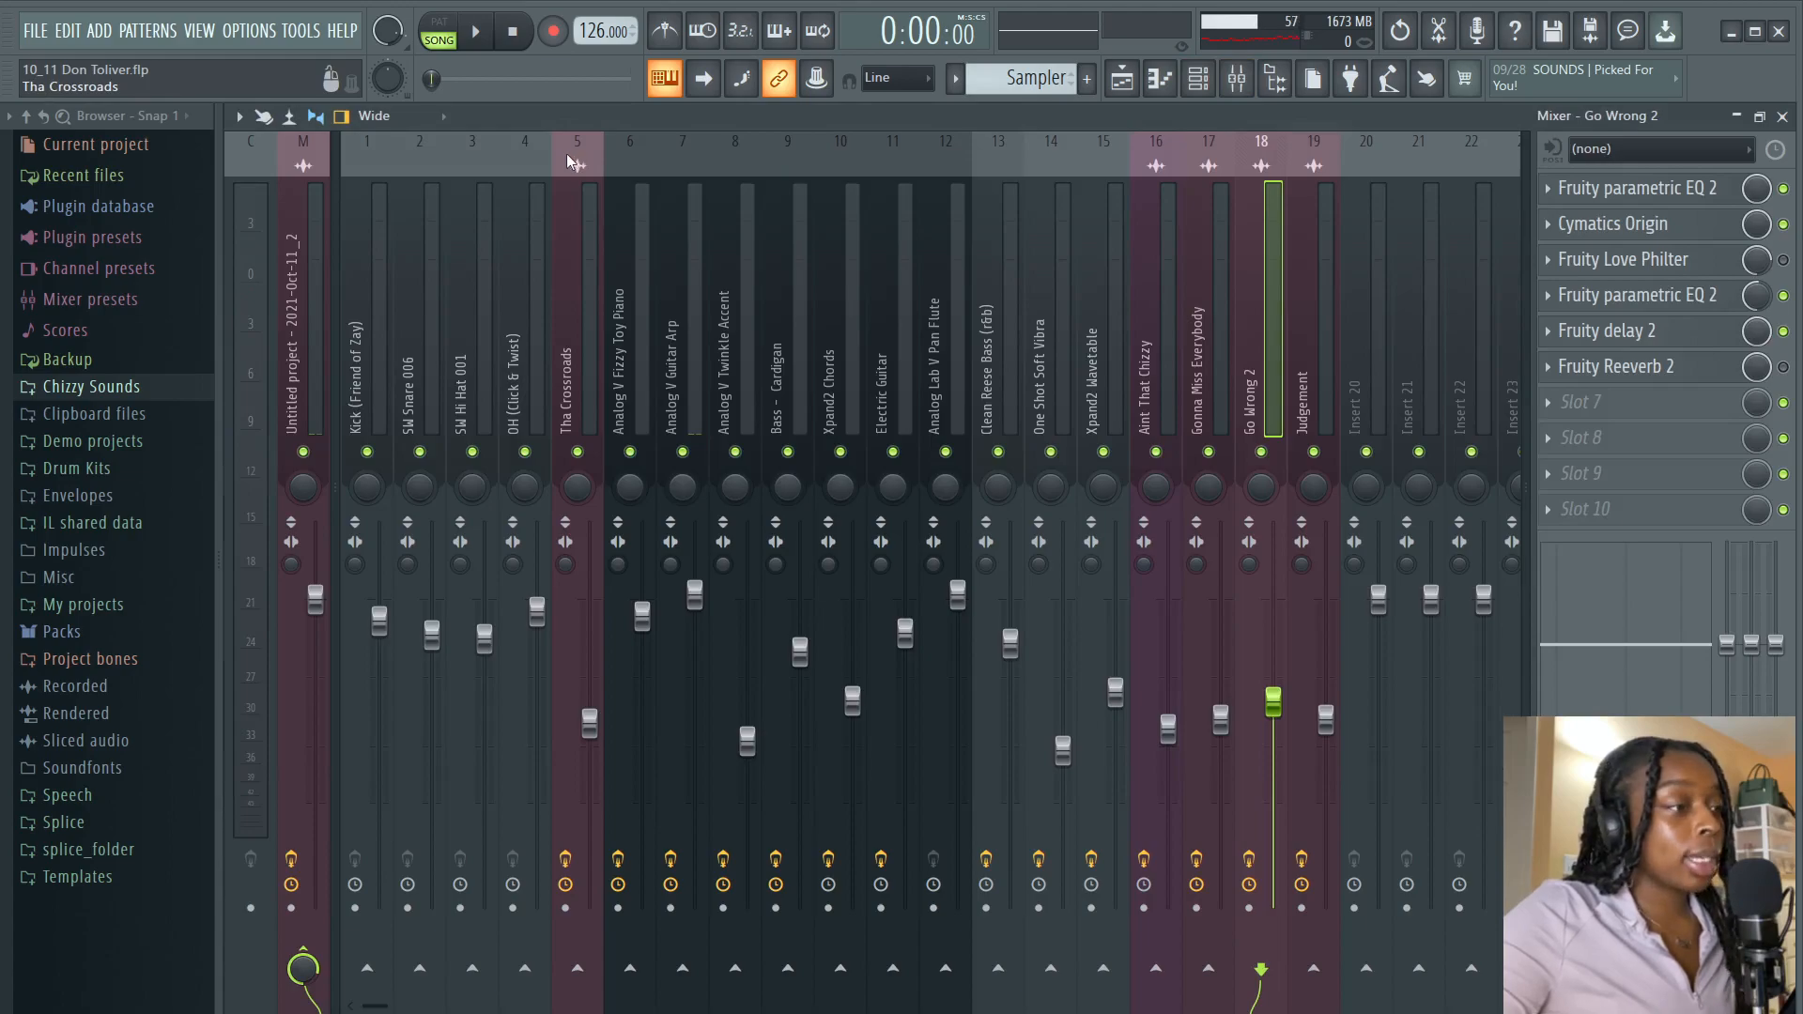
pyautogui.click(575, 162)
pyautogui.click(1614, 190)
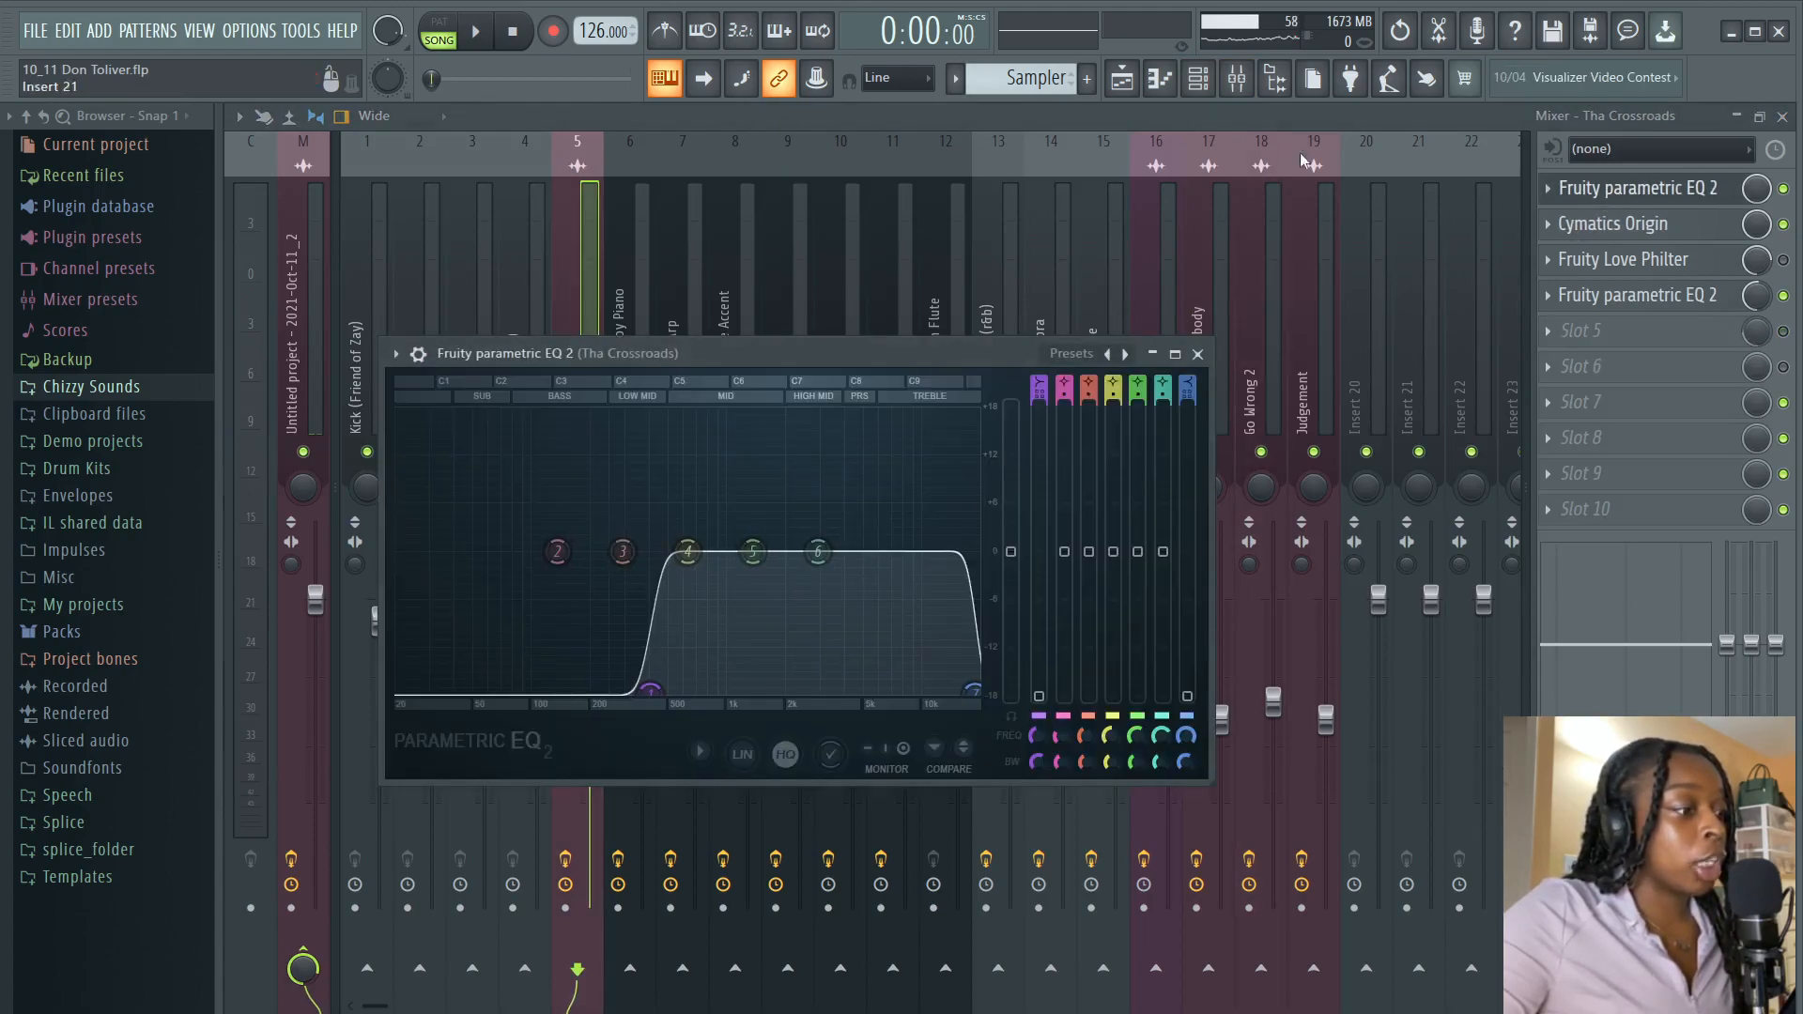
pyautogui.click(1197, 353)
# - In Cymatics Origin on the Tha Crossroads track, set the resample frequency to 14197 Hz, noise level to 0% and movement depth to 24%
pyautogui.click(1614, 224)
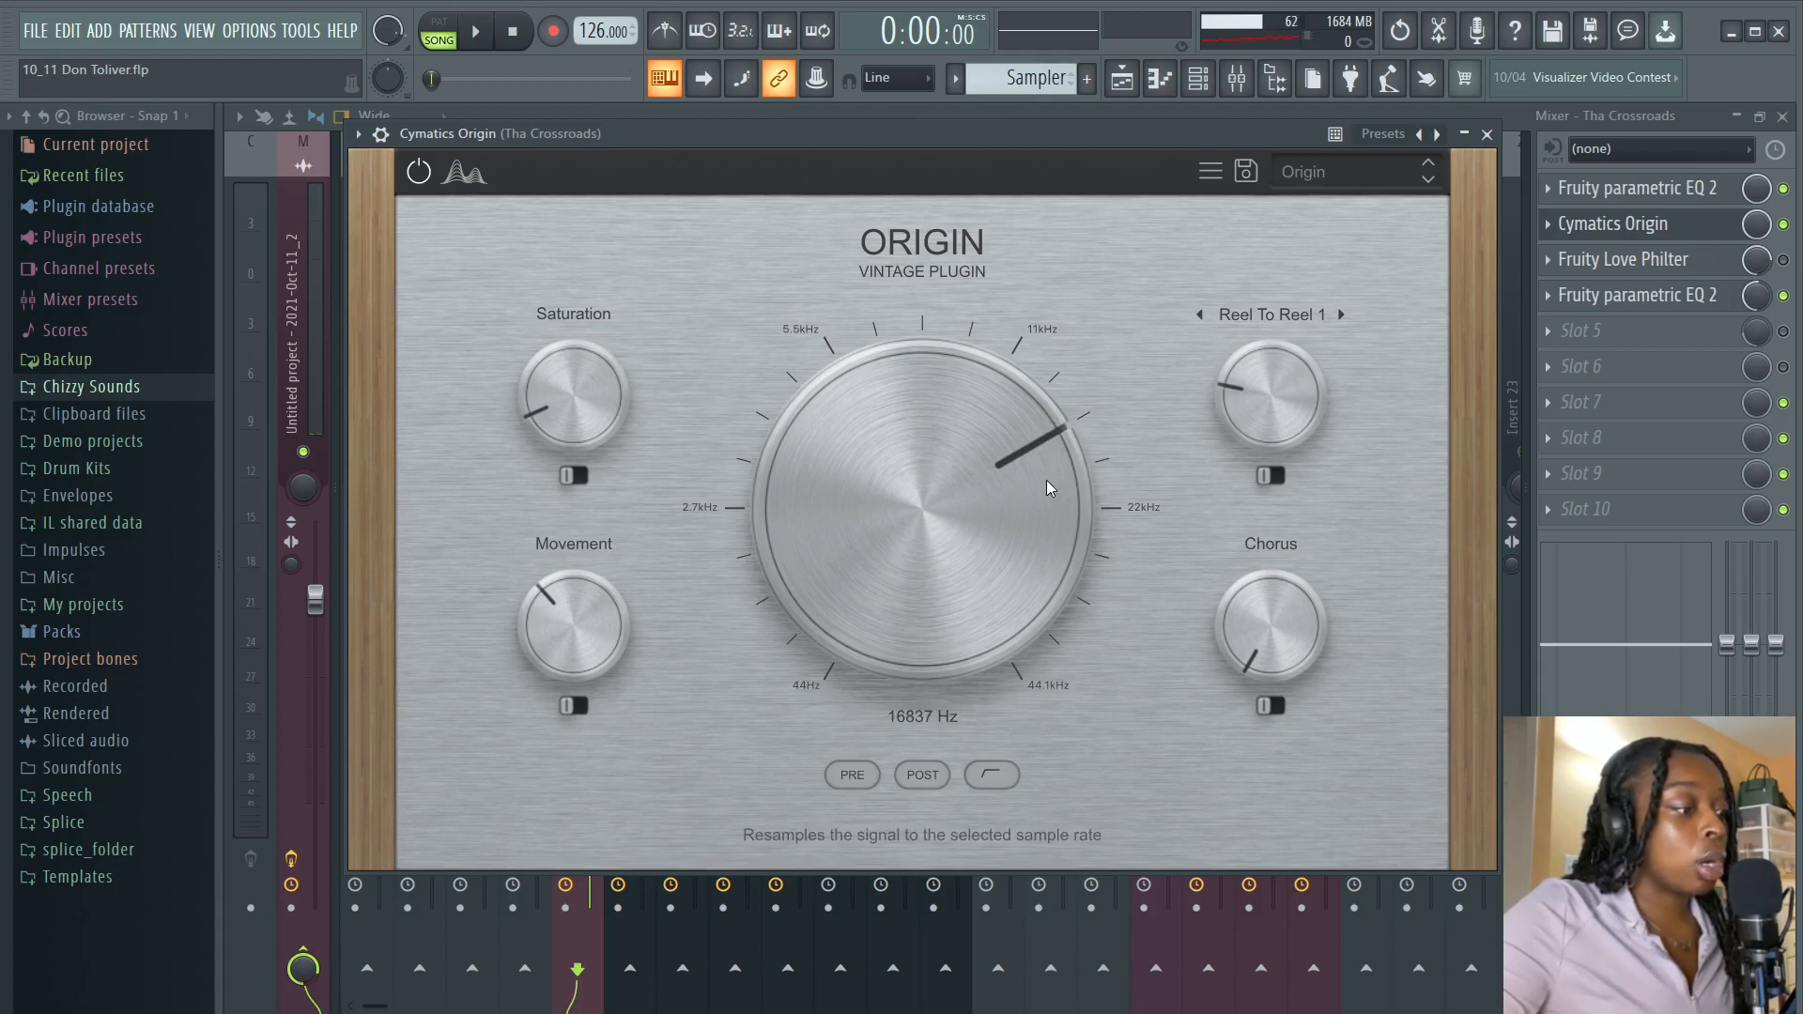
pyautogui.scroll(-3, 1047, 481)
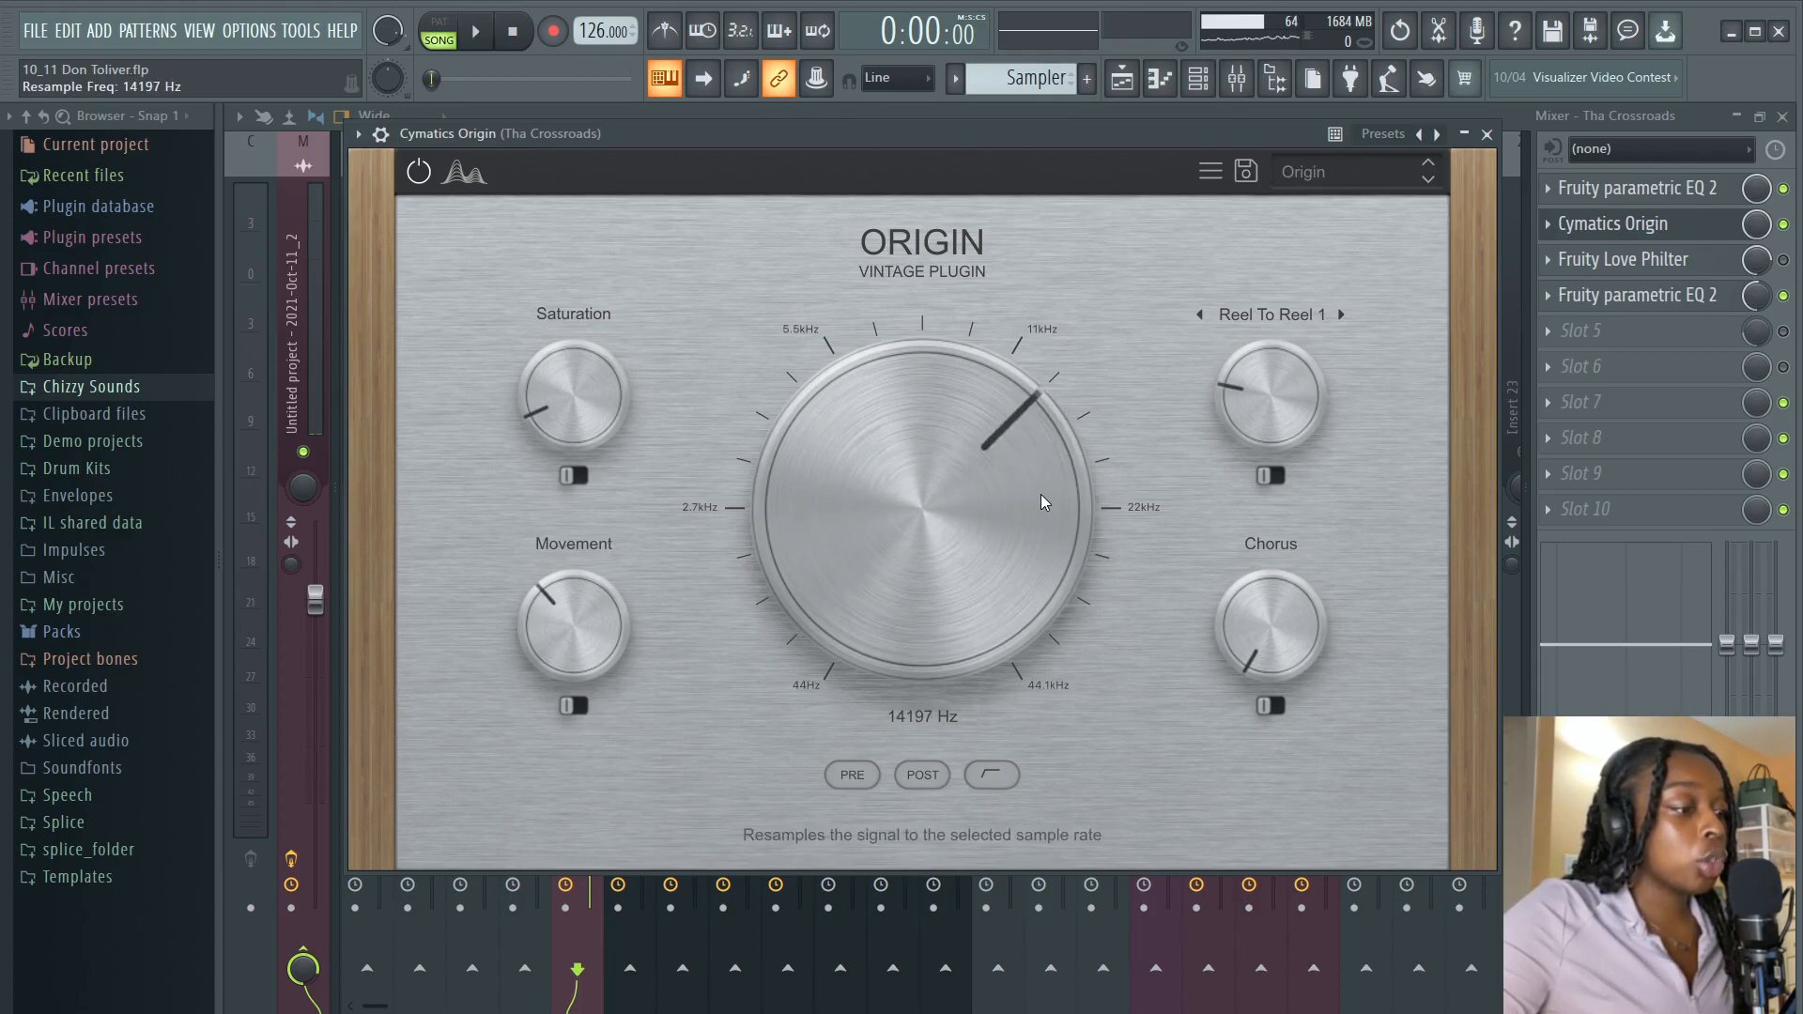
pyautogui.moveTo(1270, 413); pyautogui.dragTo(1252, 582)
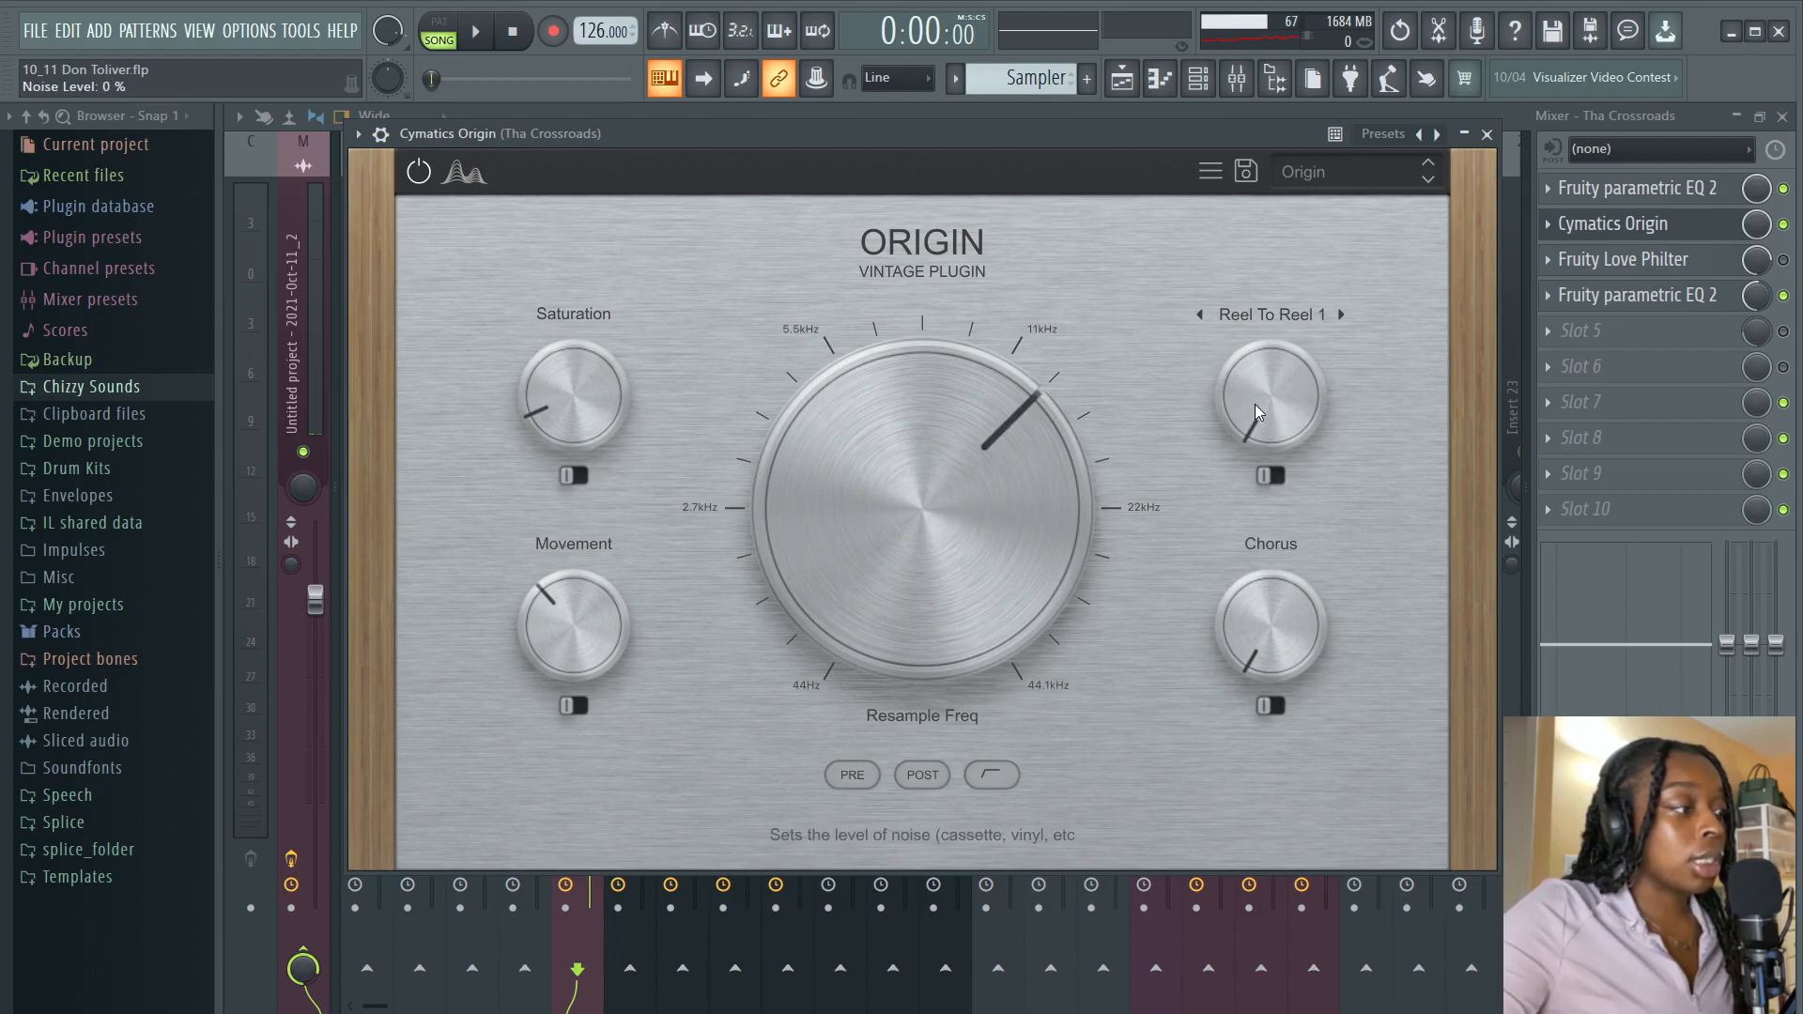
pyautogui.moveTo(1258, 413)
pyautogui.mouseDown()
pyautogui.moveTo(1252, 354)
pyautogui.moveTo(1248, 392)
pyautogui.mouseUp()
pyautogui.moveTo(574, 628); pyautogui.dragTo(555, 644)
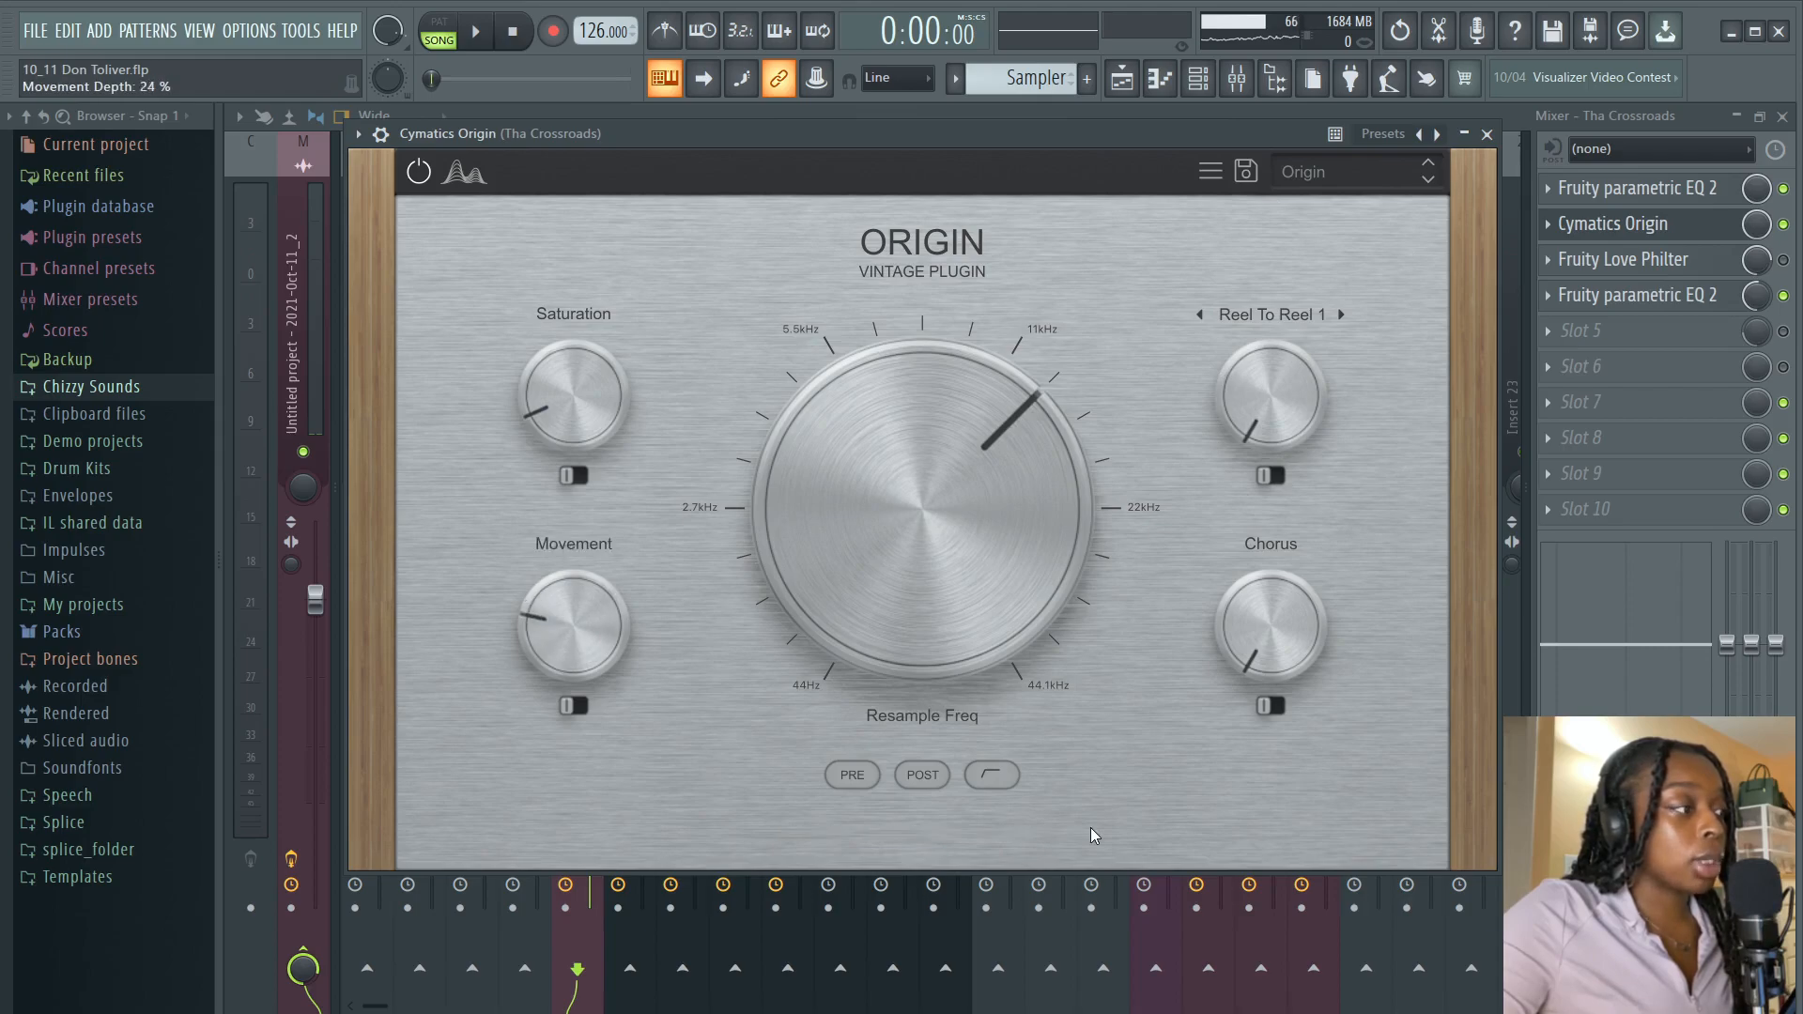
pyautogui.press('Escape')
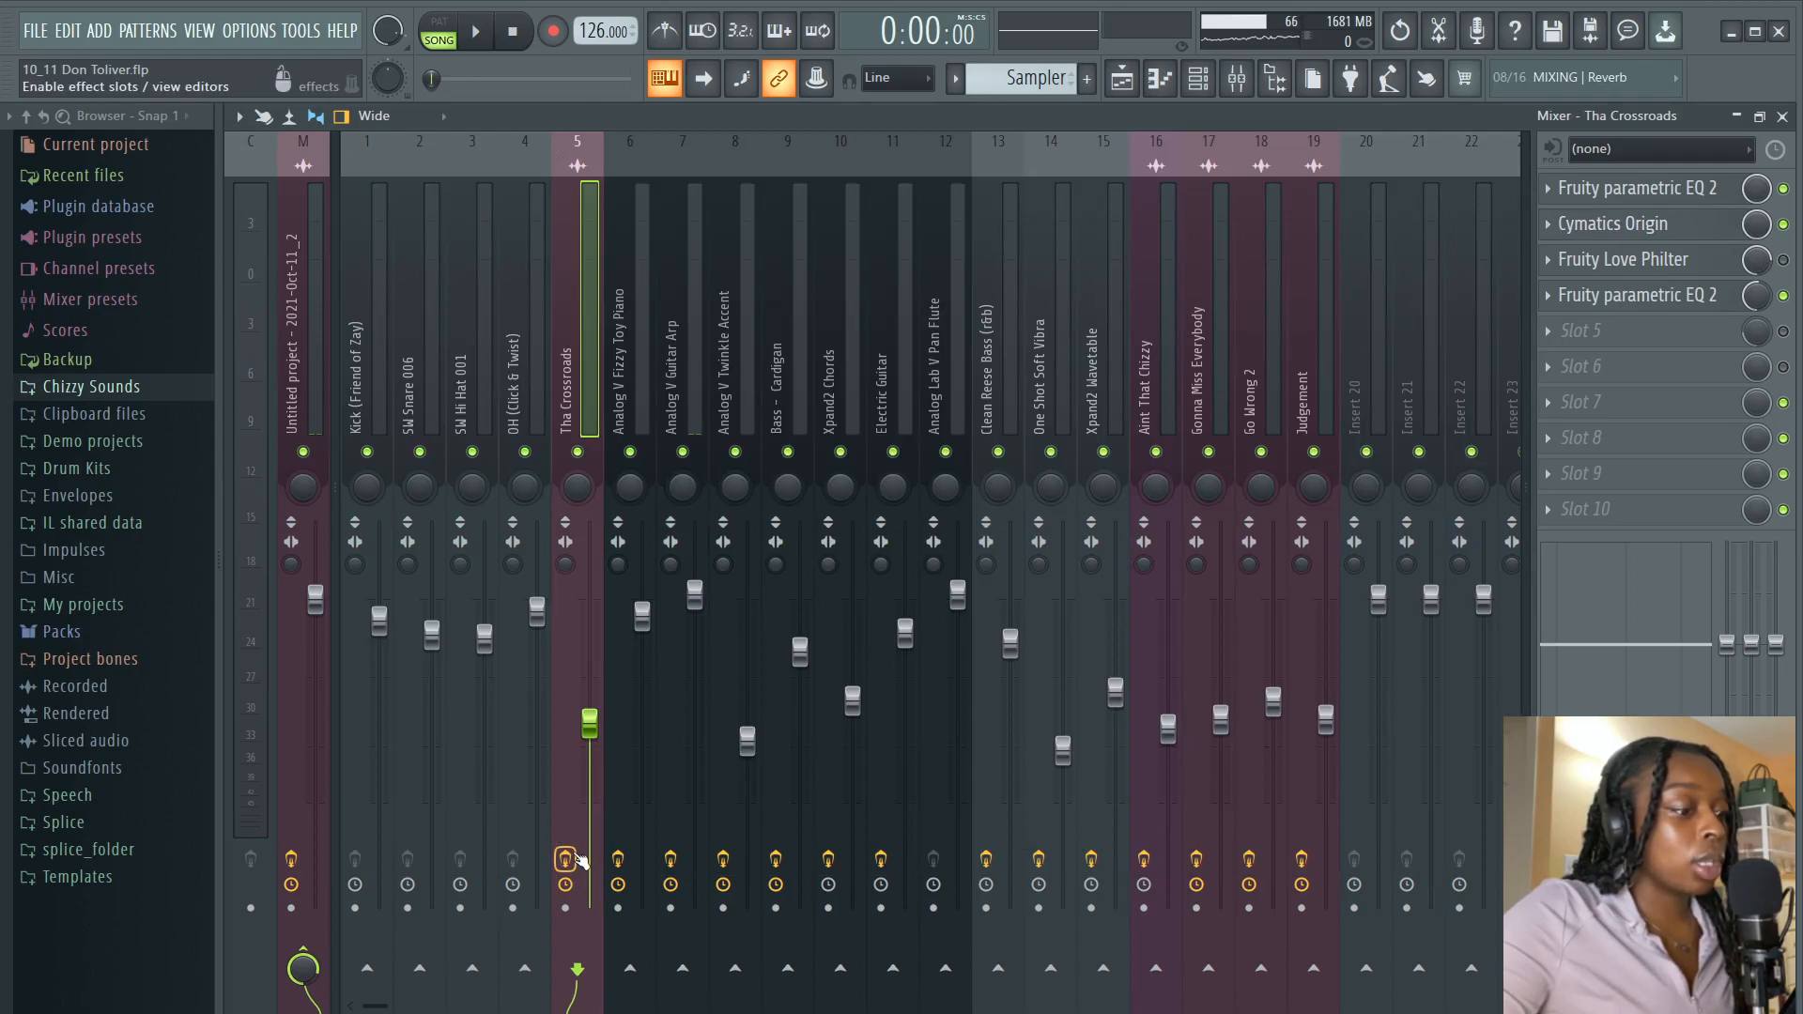
# - Play the song's opening twice to listen to the effects on the Tha Crossroads track
pyautogui.press('space')
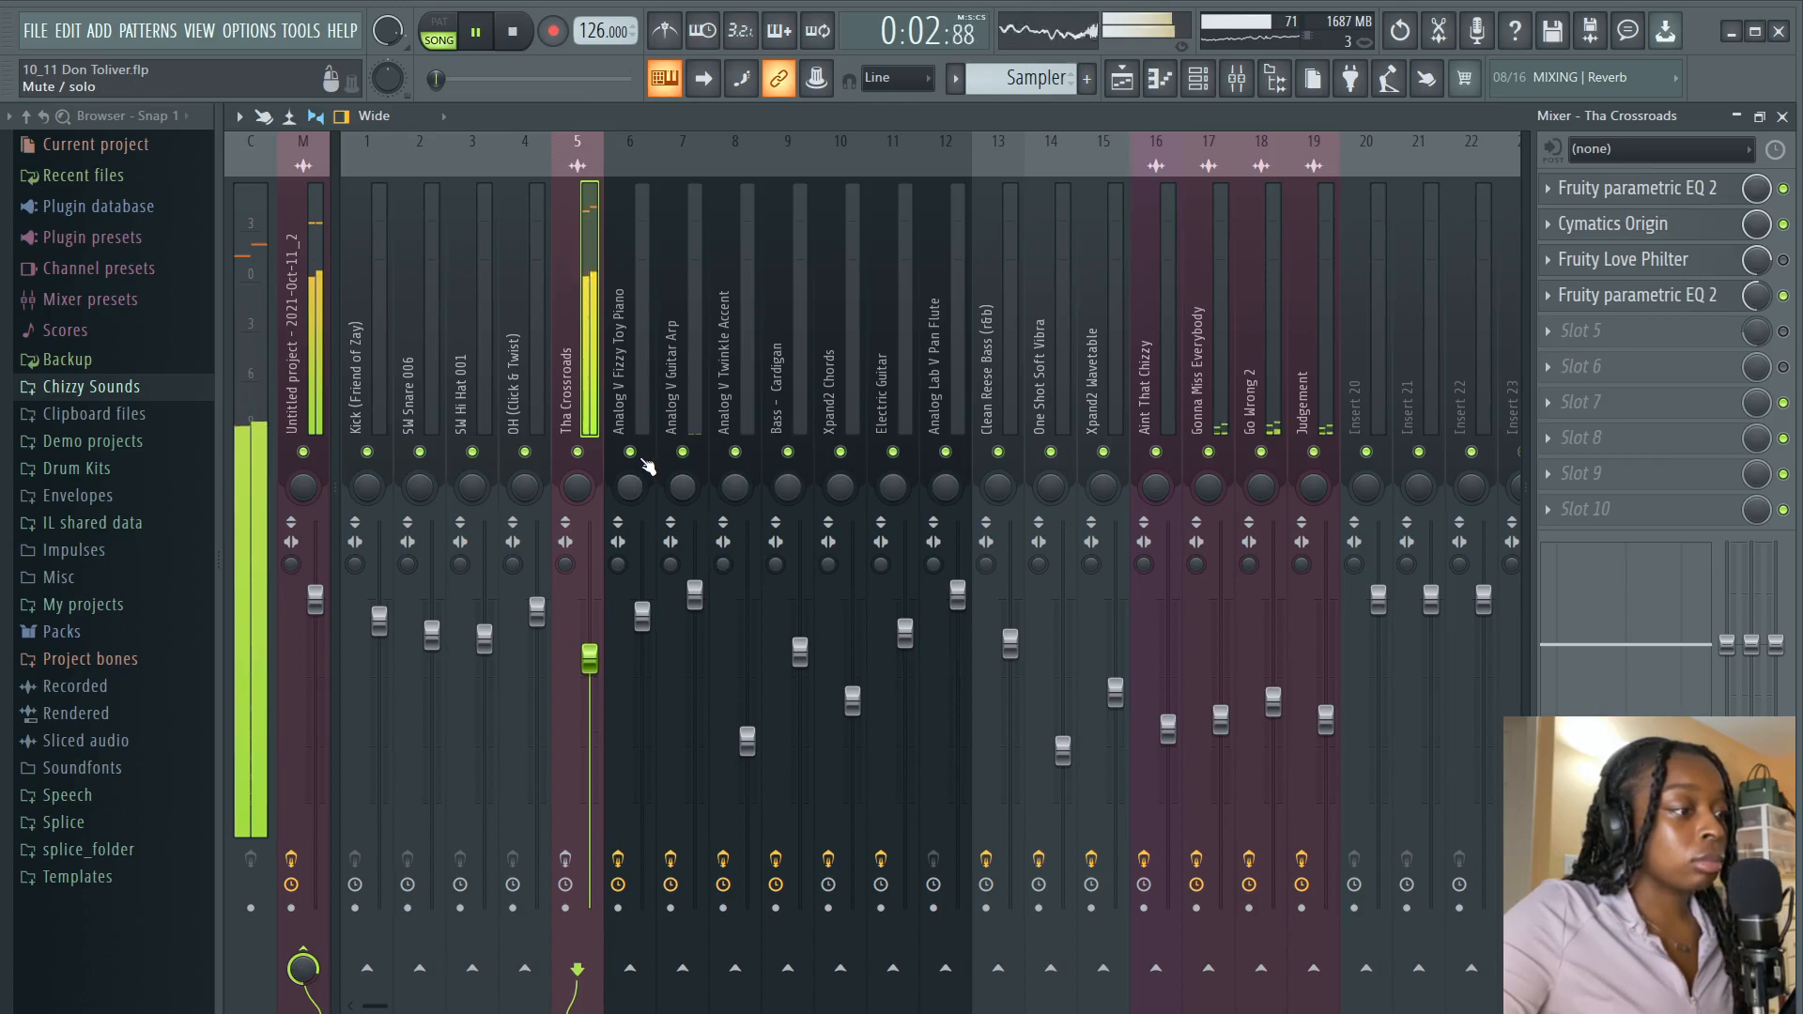
pyautogui.press('space')
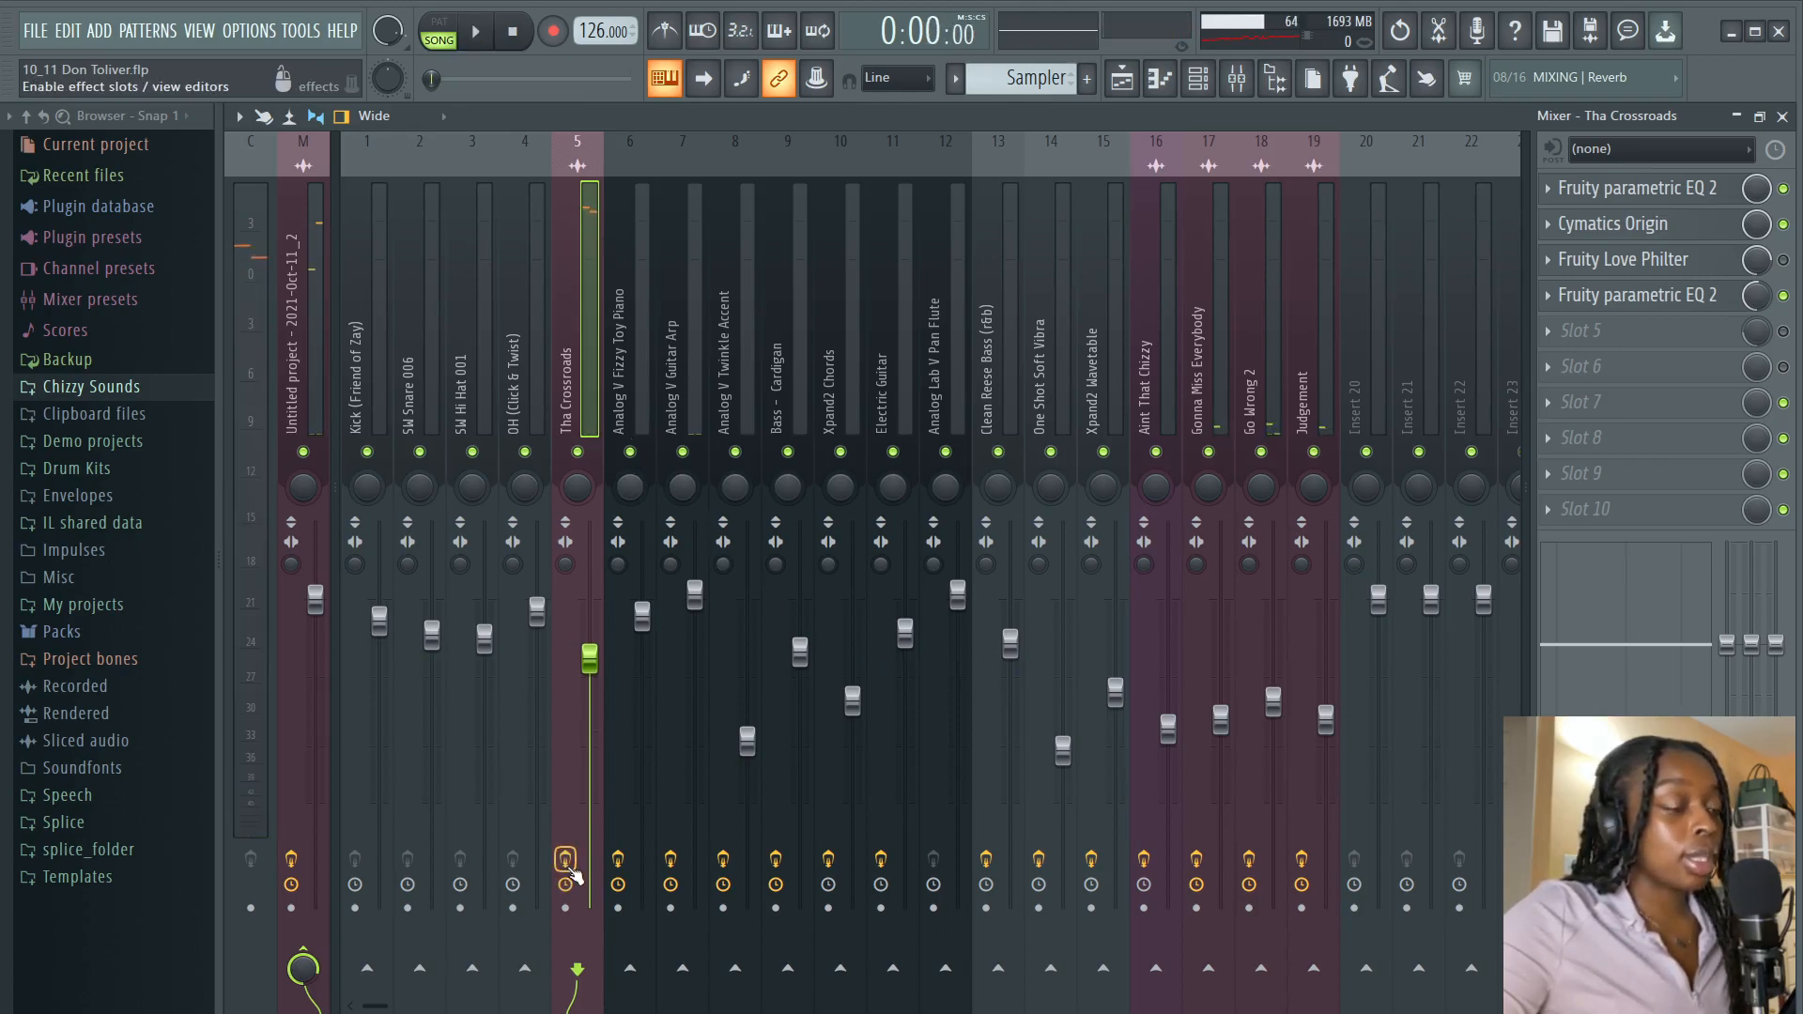
pyautogui.press('space')
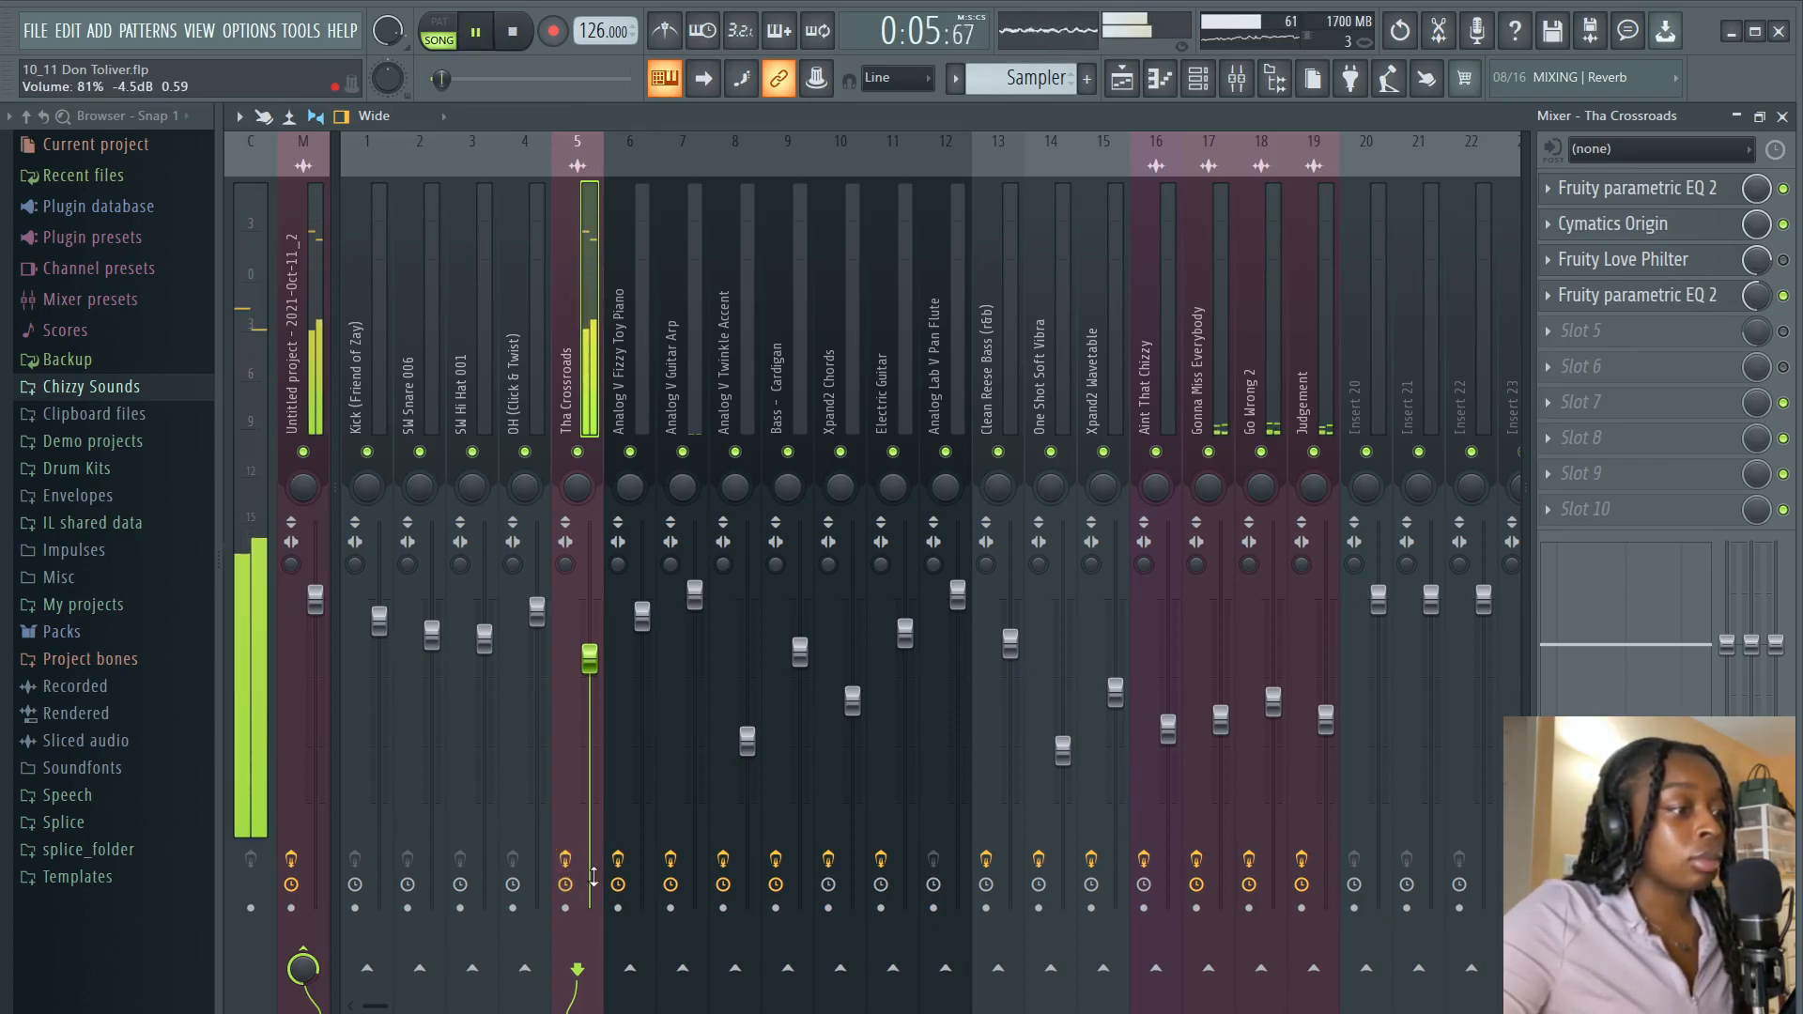
pyautogui.press('space')
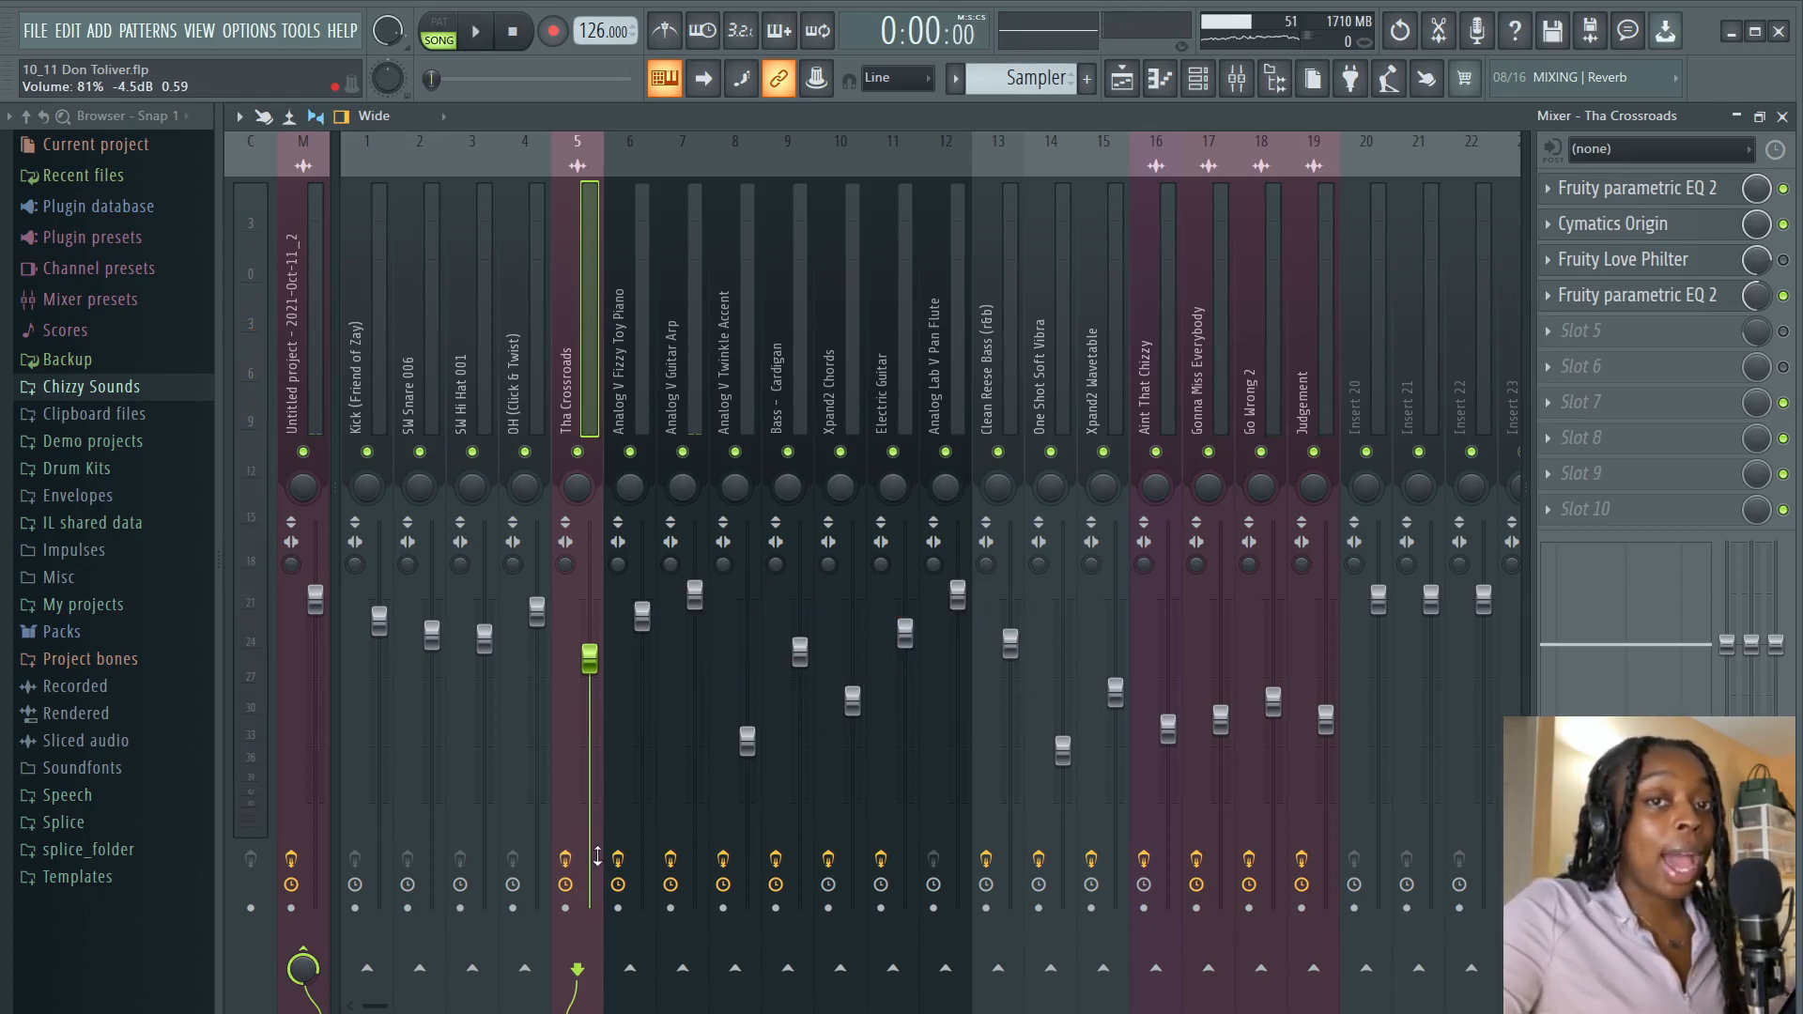
# - Open the Sampler pattern in the piano roll and examine the FL Keys chord progression
pyautogui.press('F5')
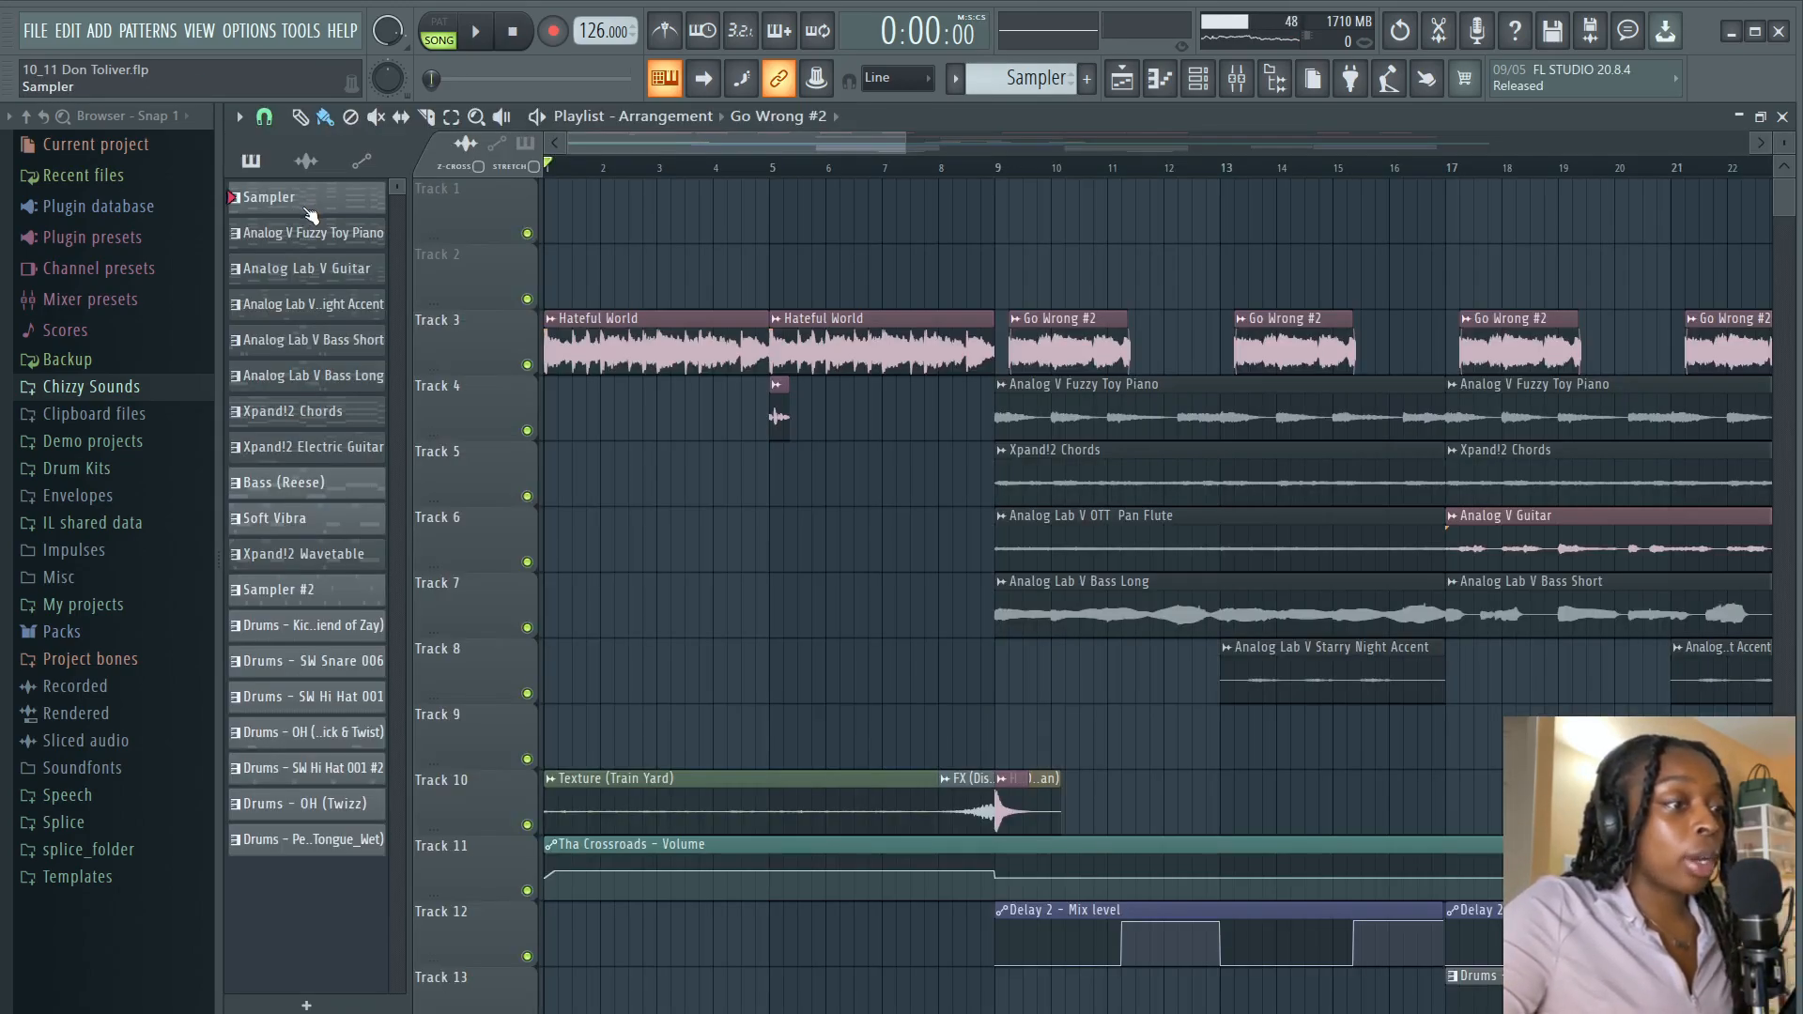
pyautogui.doubleClick(286, 208)
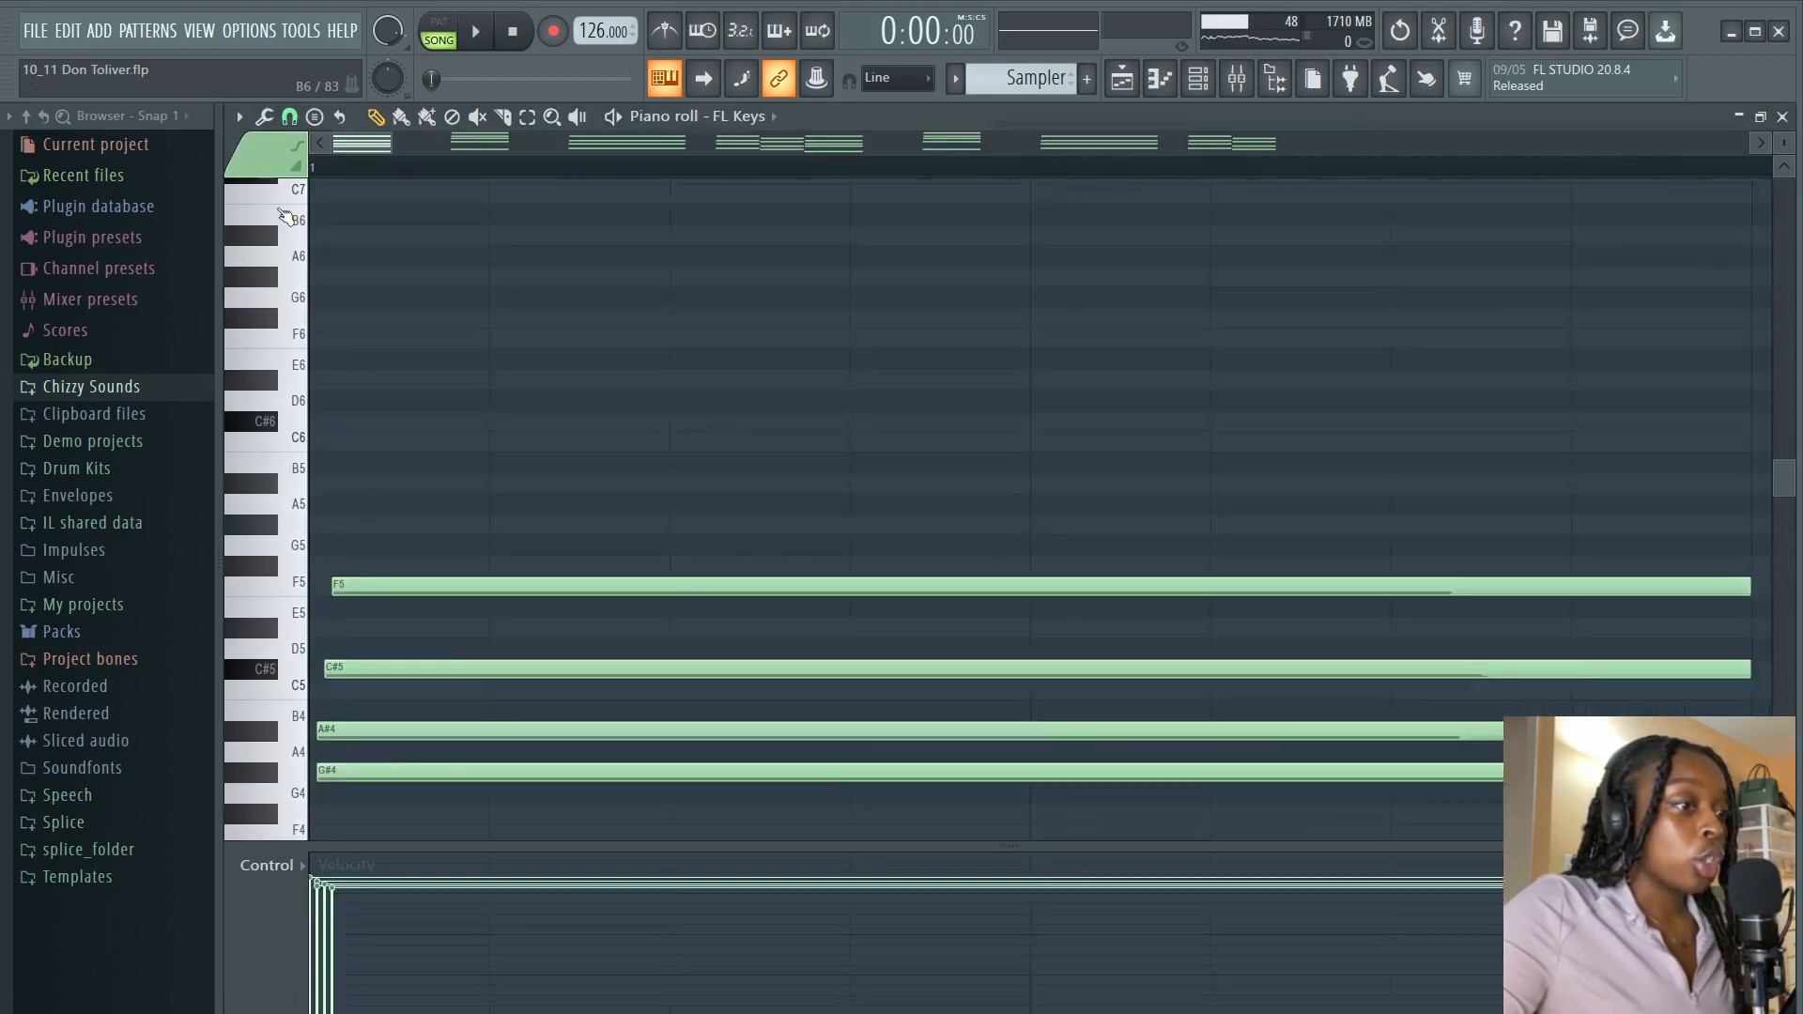
pyautogui.scroll(-3, 648, 436)
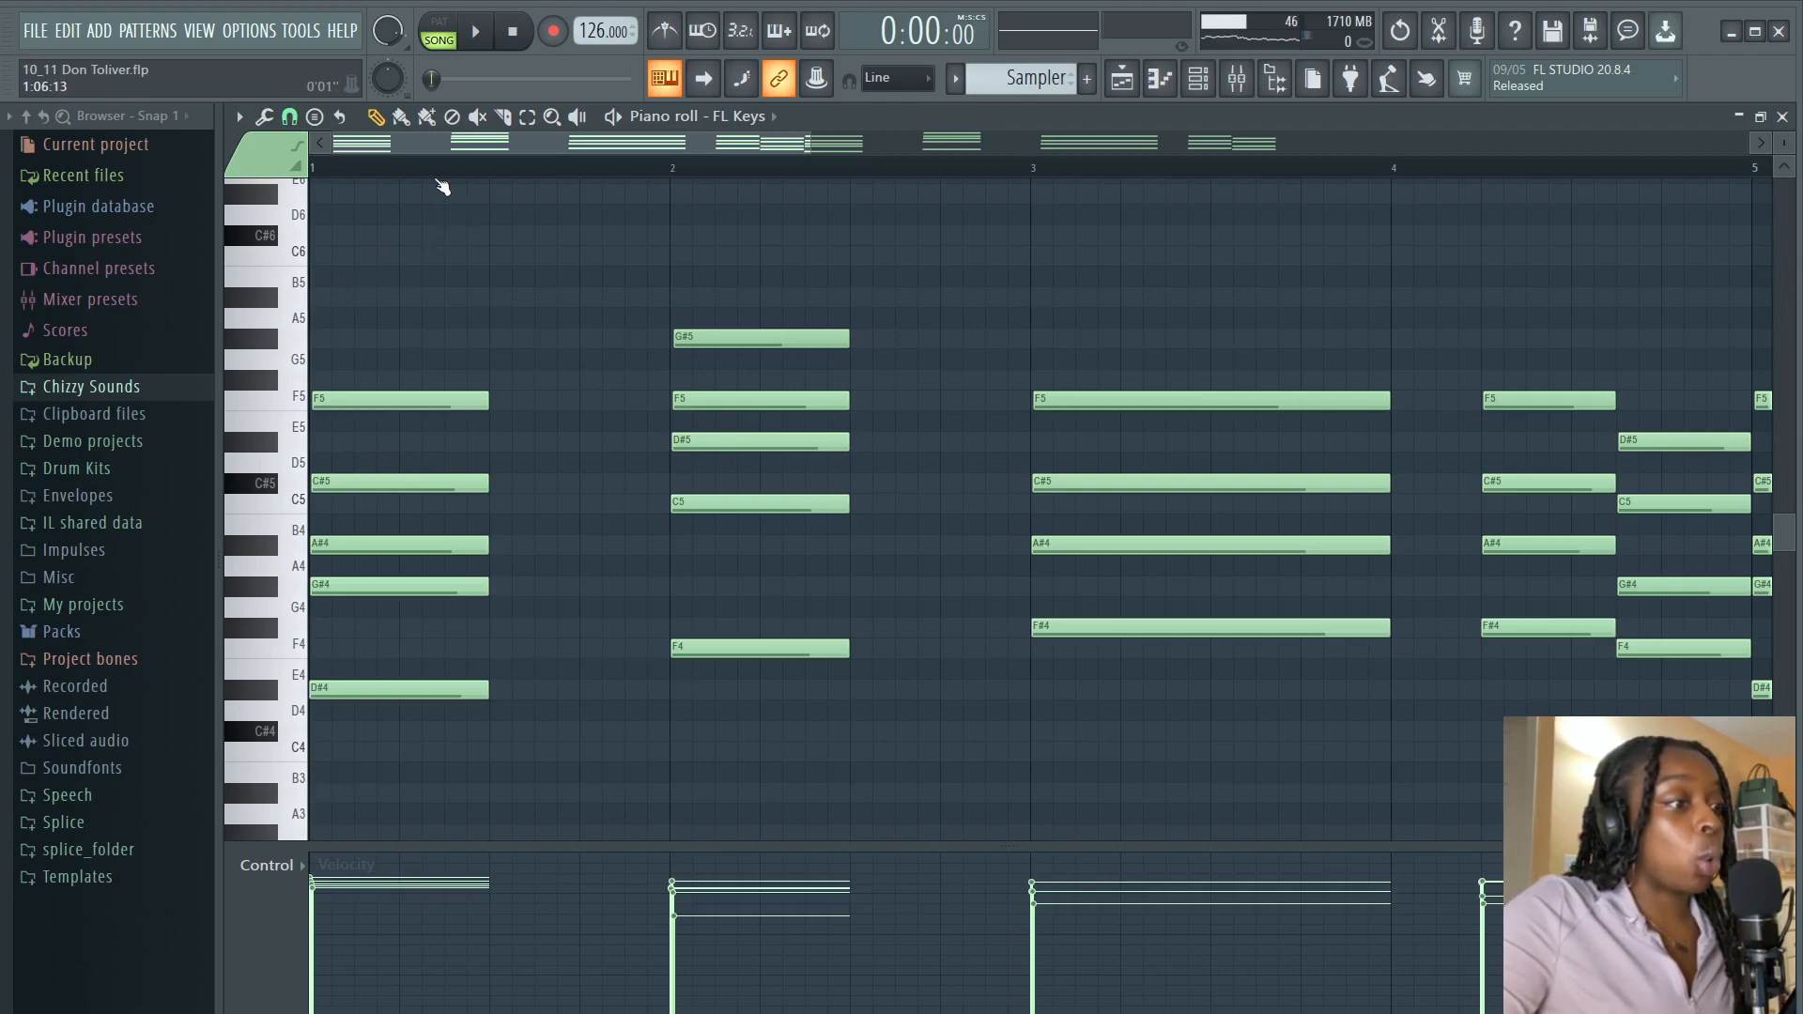
pyautogui.scroll(-3, 442, 187)
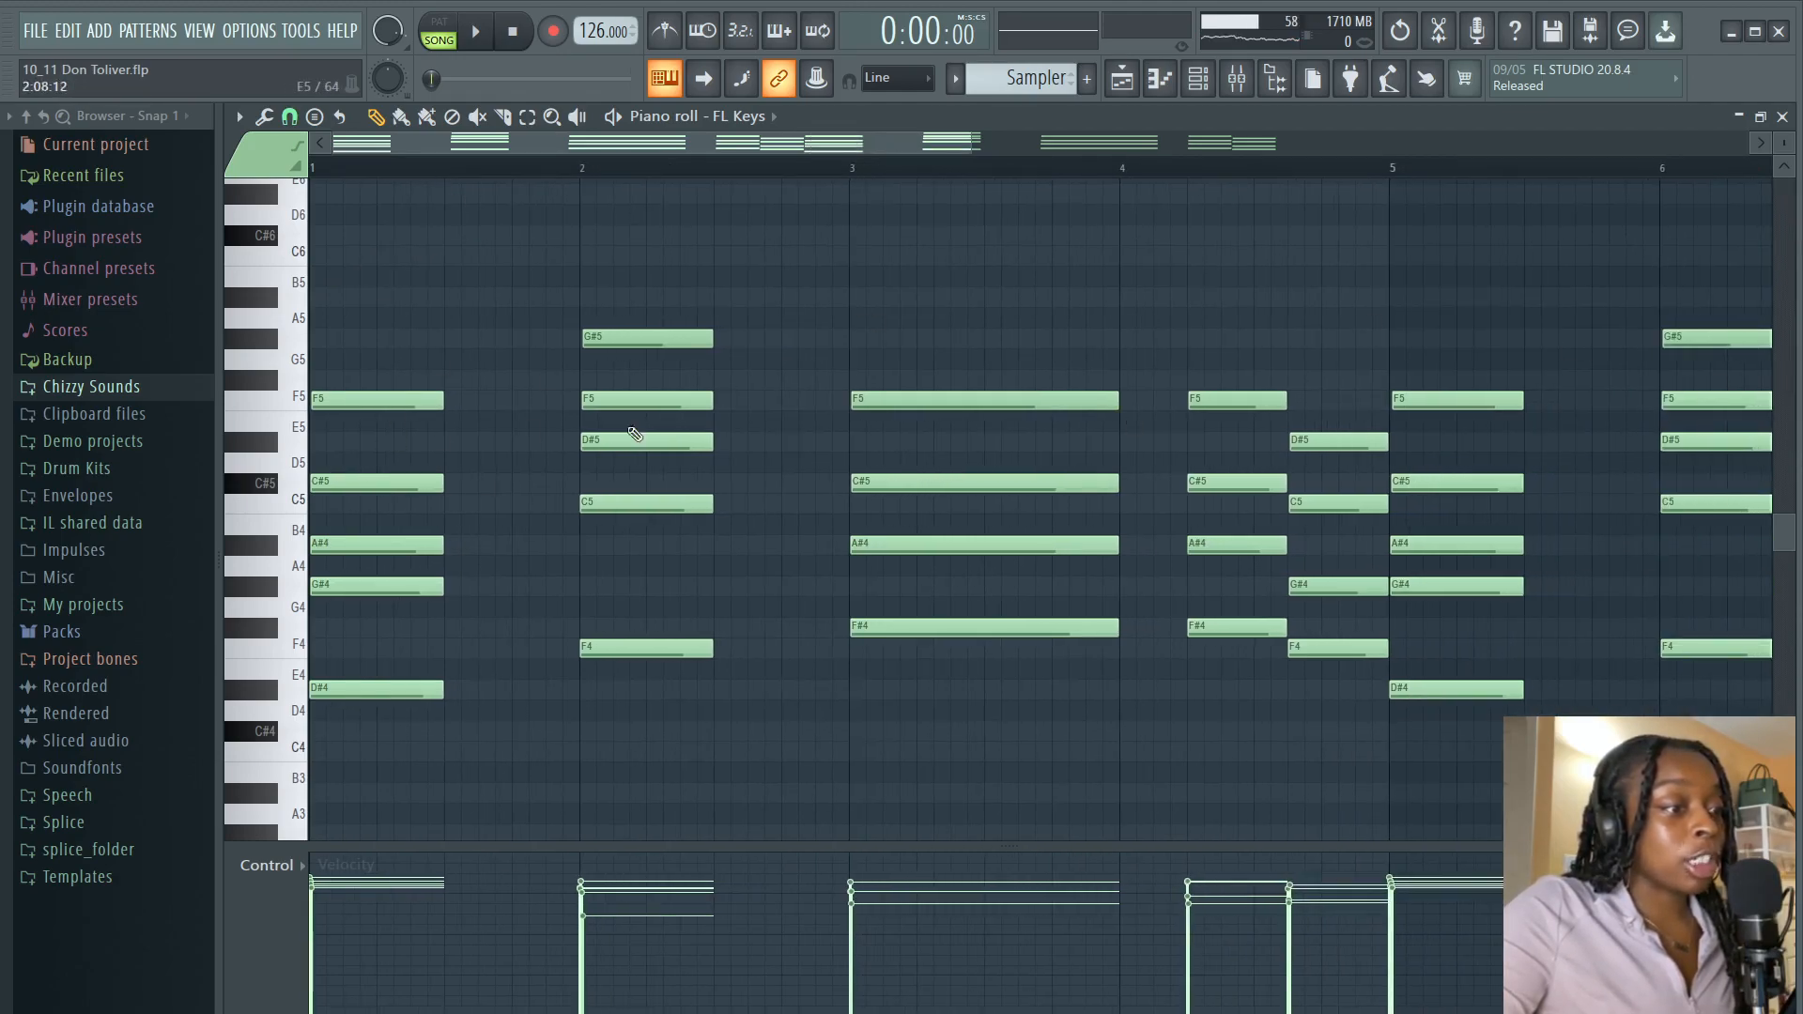
pyautogui.click(330, 402)
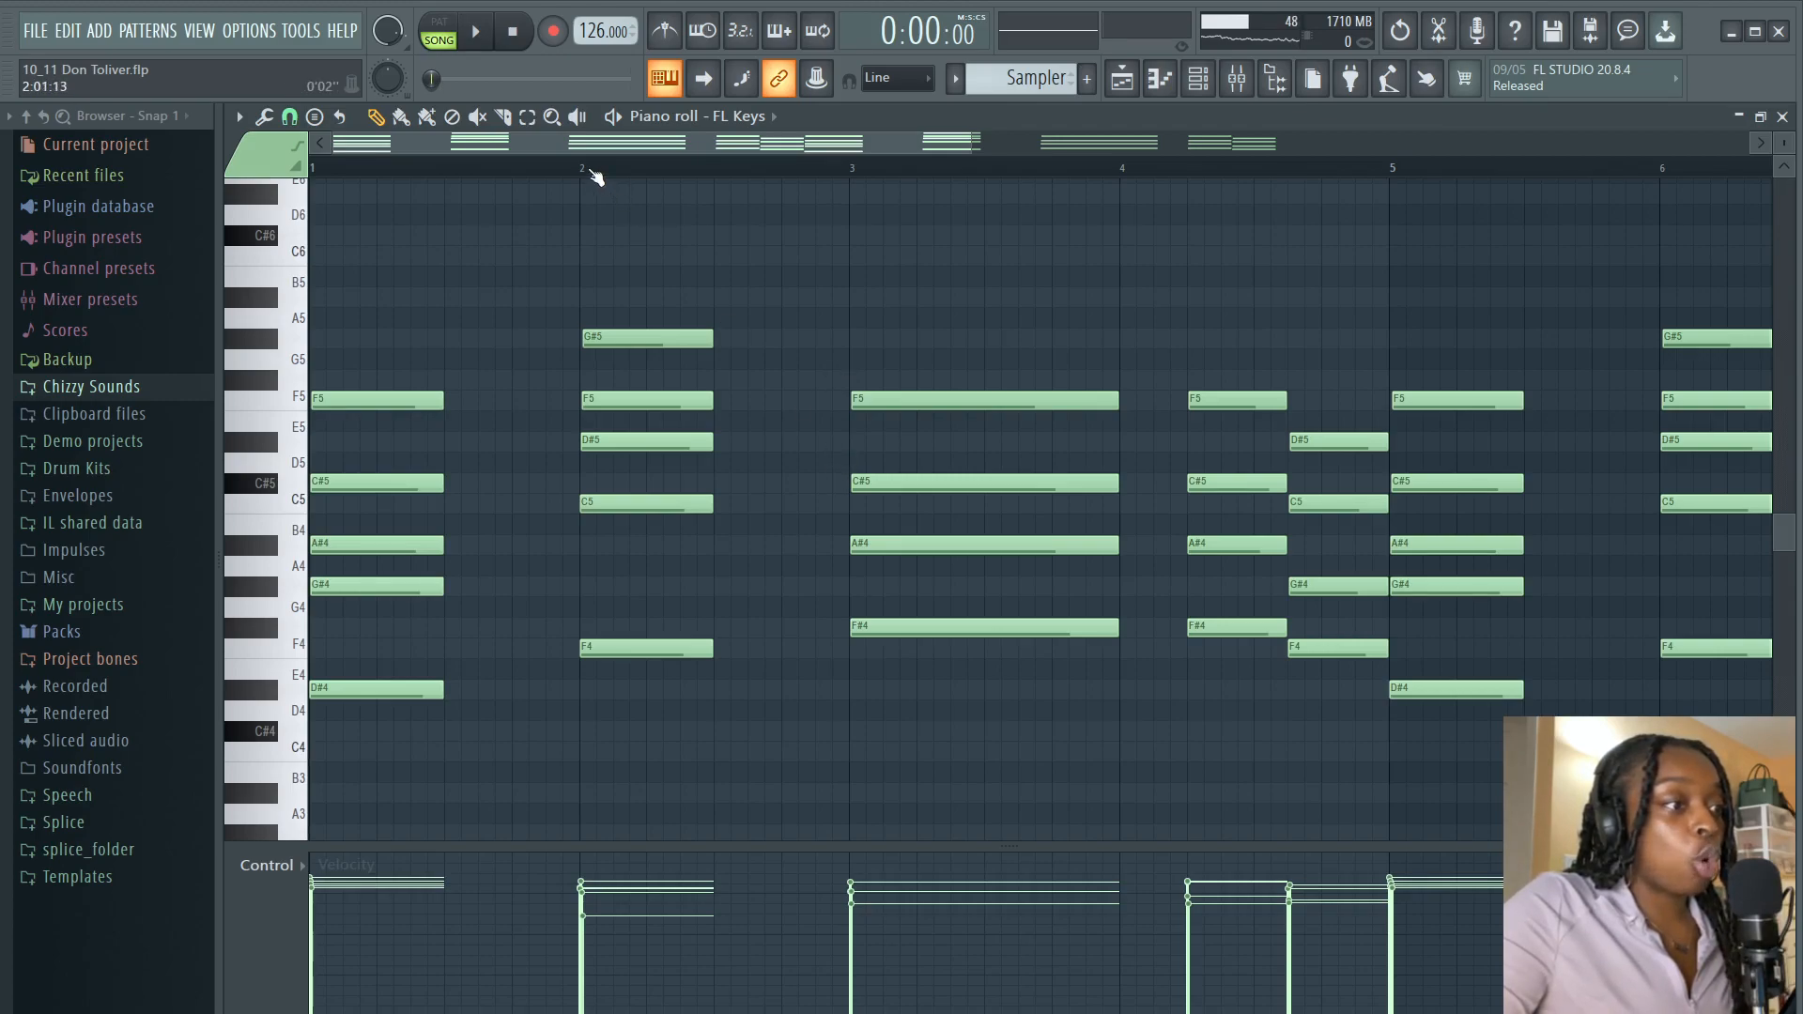
# - Play the whole FL Keys chord pattern through and stop playback at its end
pyautogui.scroll(-1, 594, 176)
pyautogui.press('space')
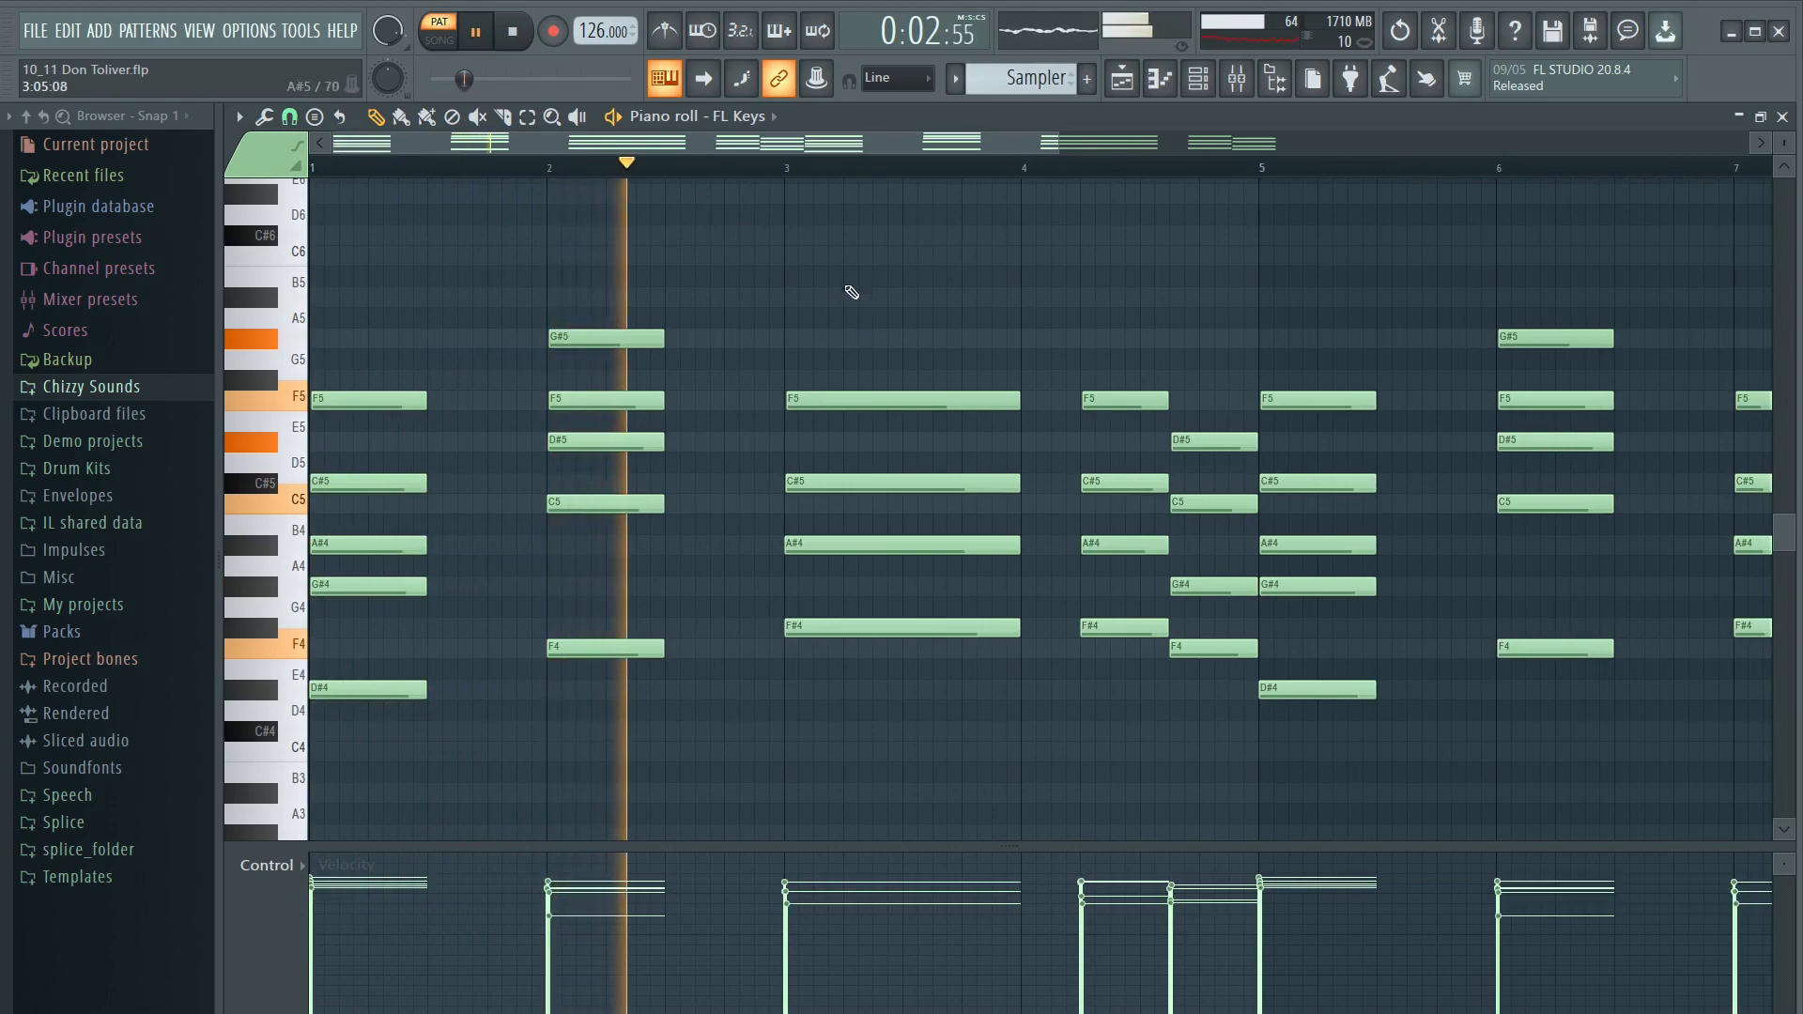
pyautogui.scroll(-2, 830, 165)
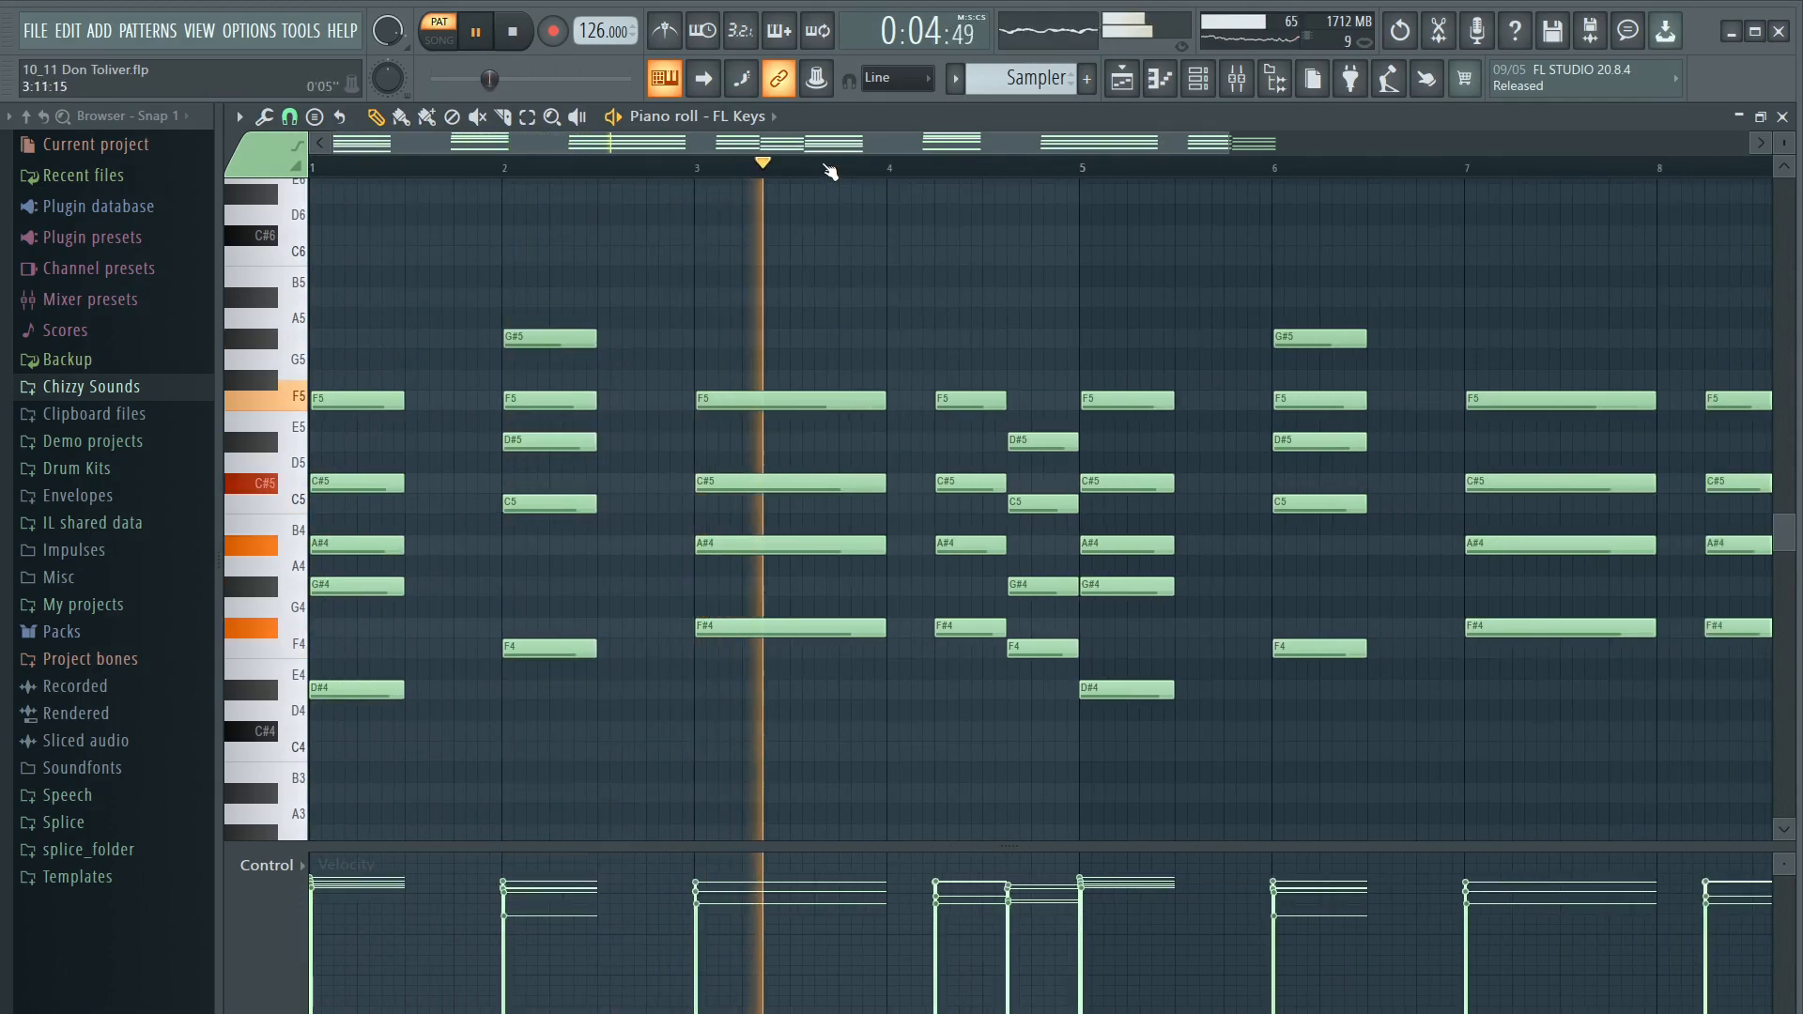
pyautogui.scroll(-1, 831, 172)
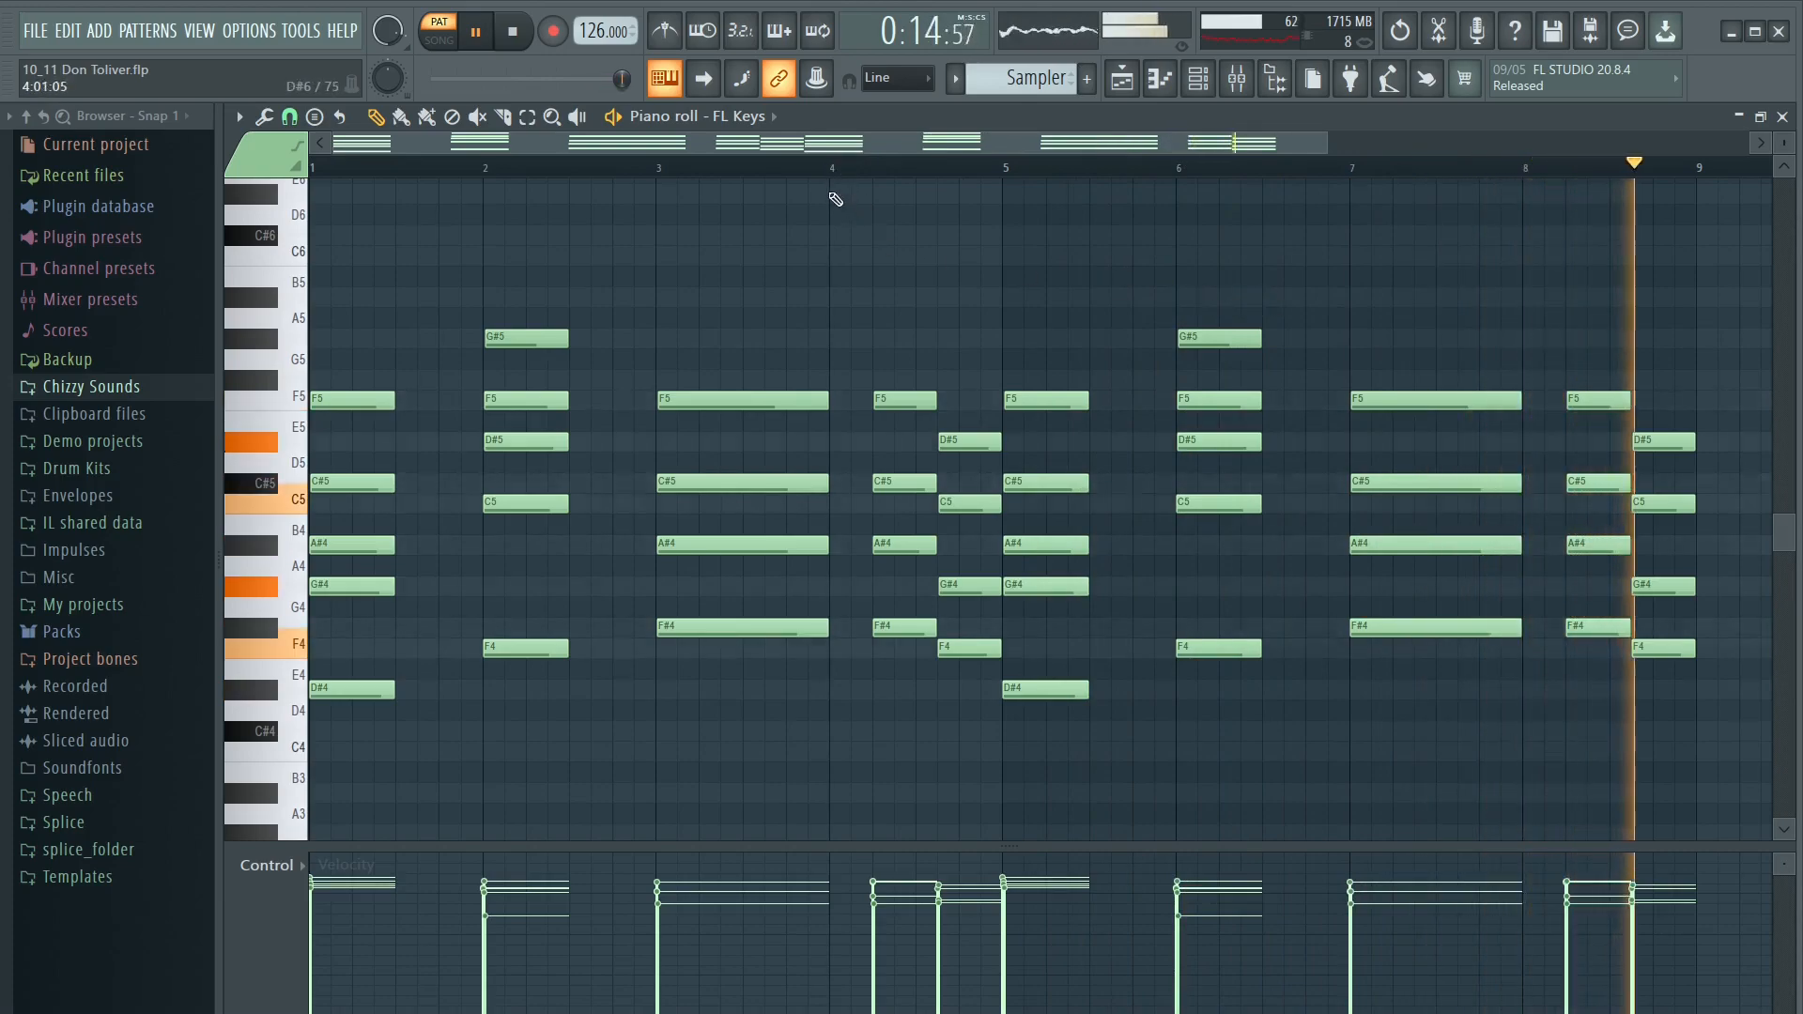
pyautogui.press('space')
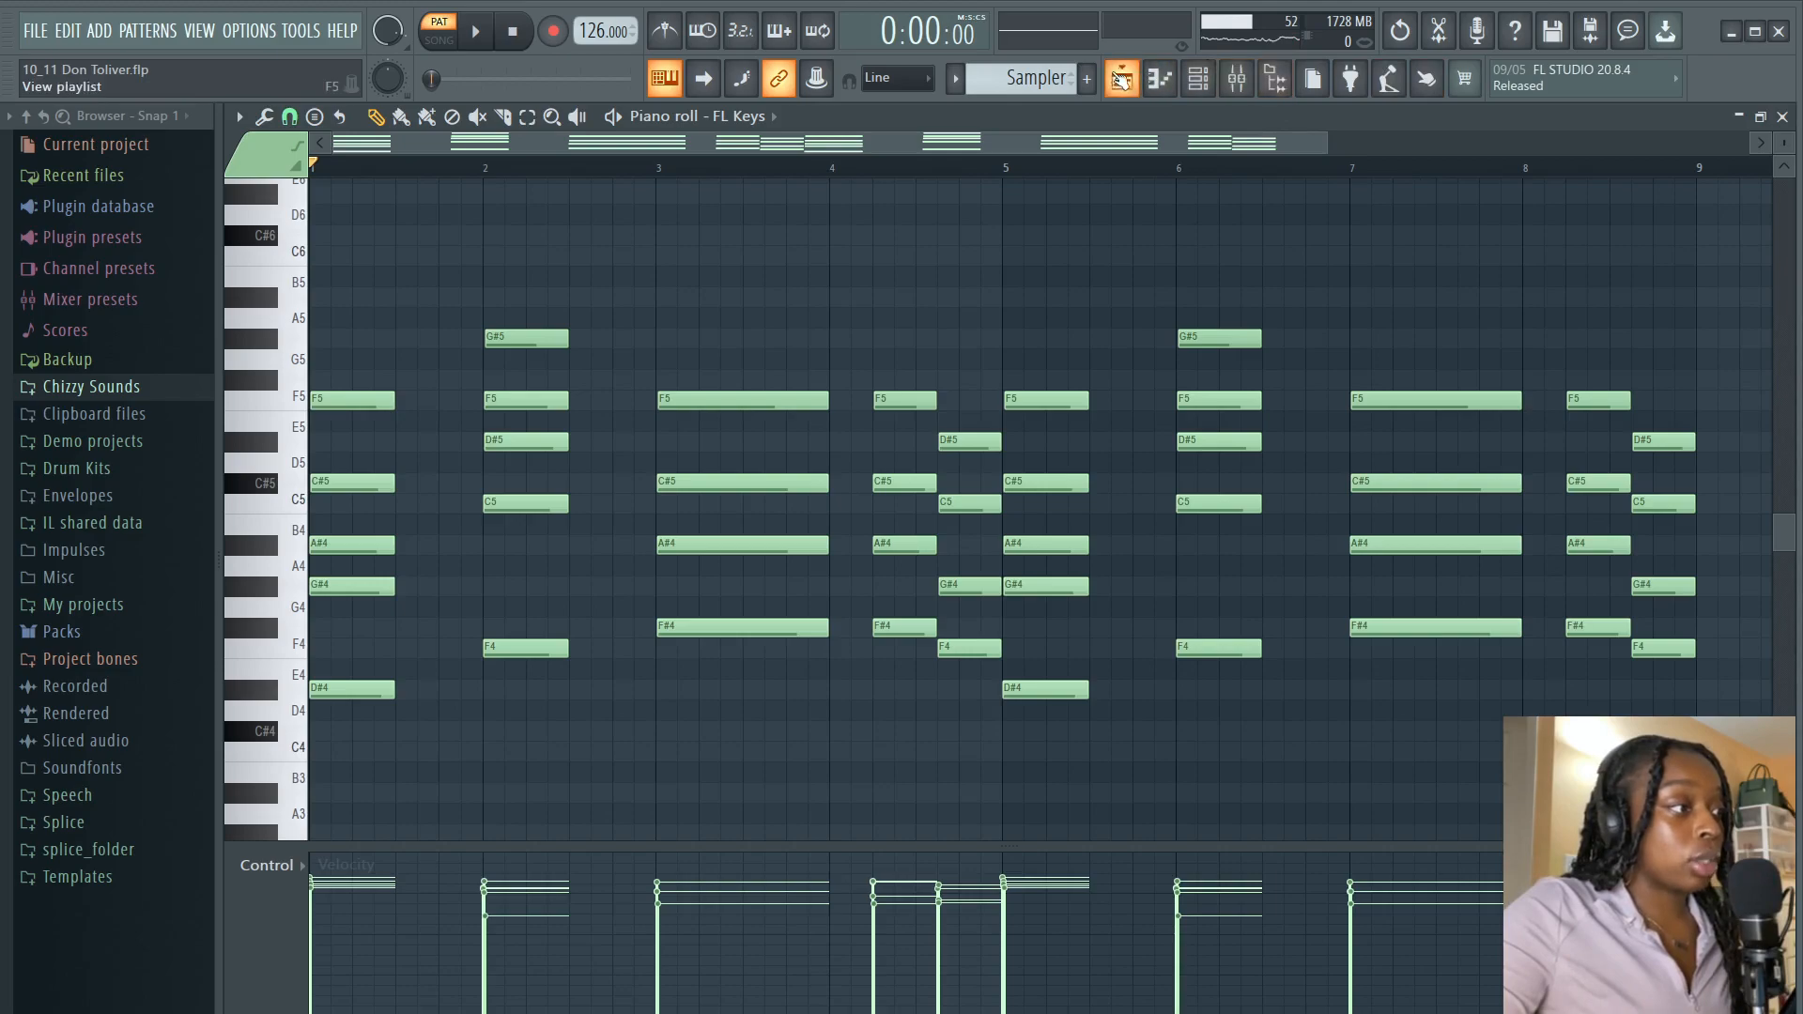
# - Open the Analog V Fuzzy Toy Piano pattern's notes in the piano roll
pyautogui.click(1122, 79)
pyautogui.click(256, 242)
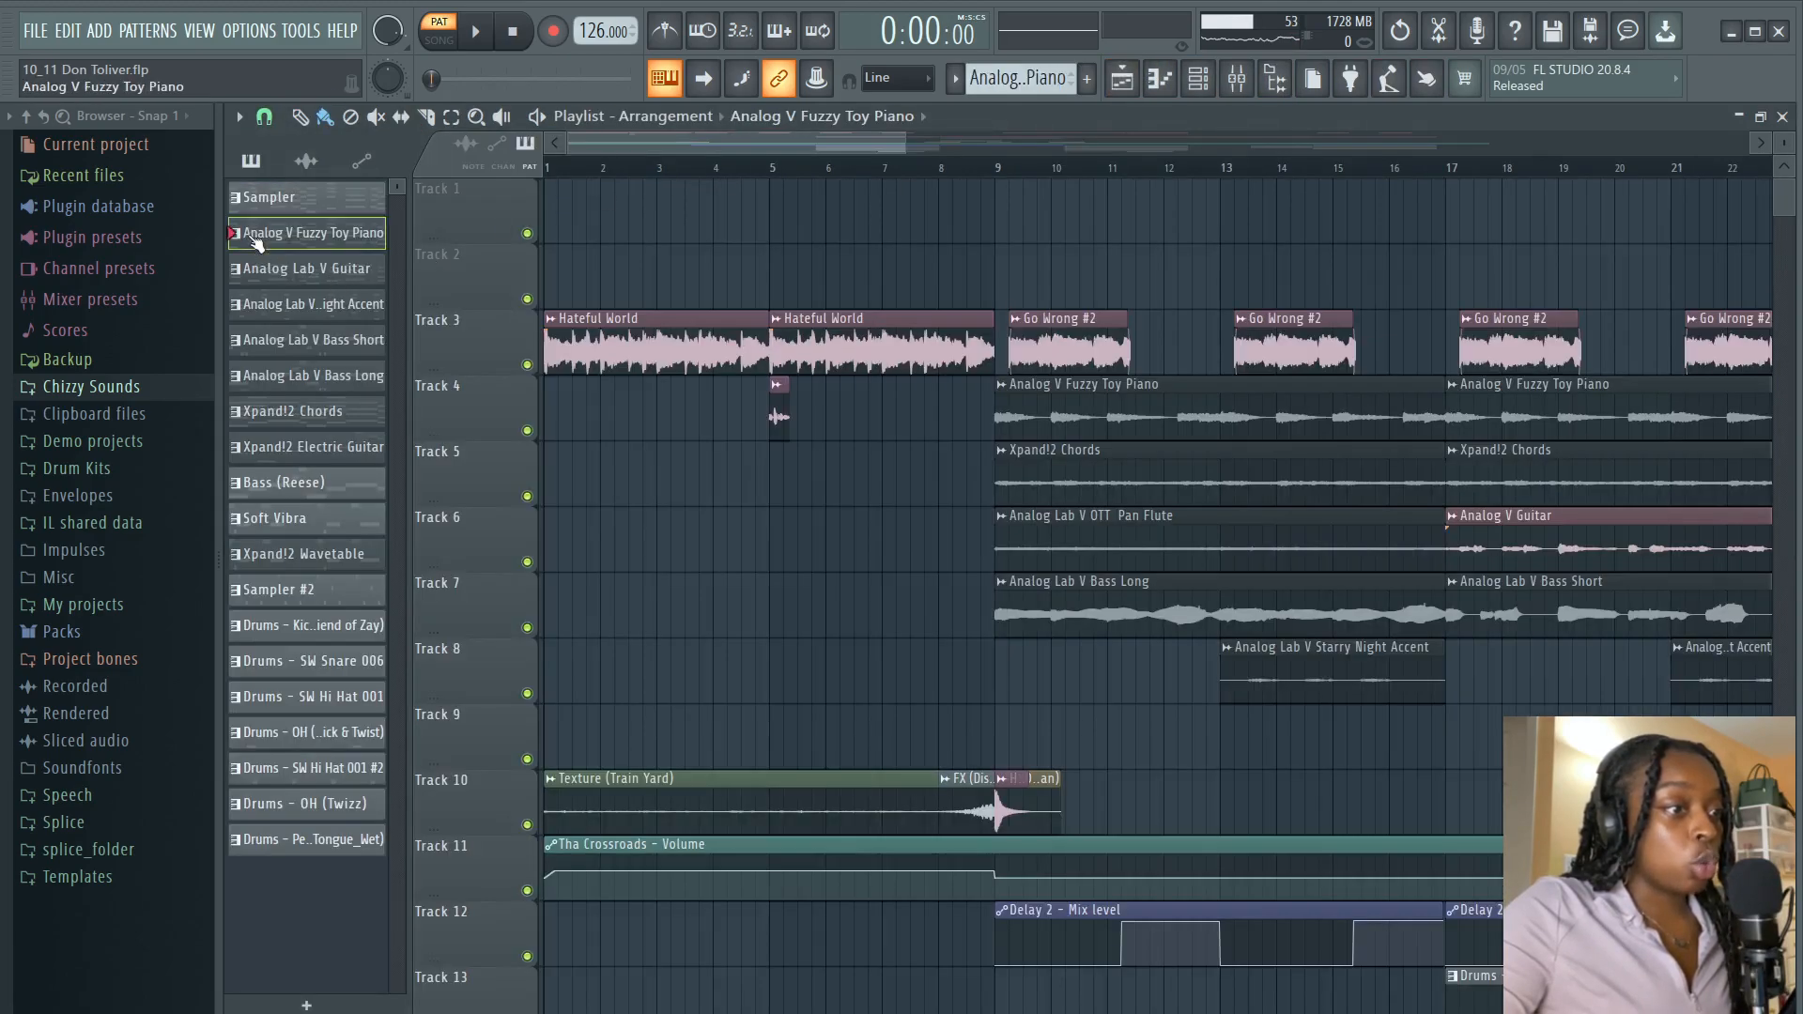
pyautogui.doubleClick(272, 242)
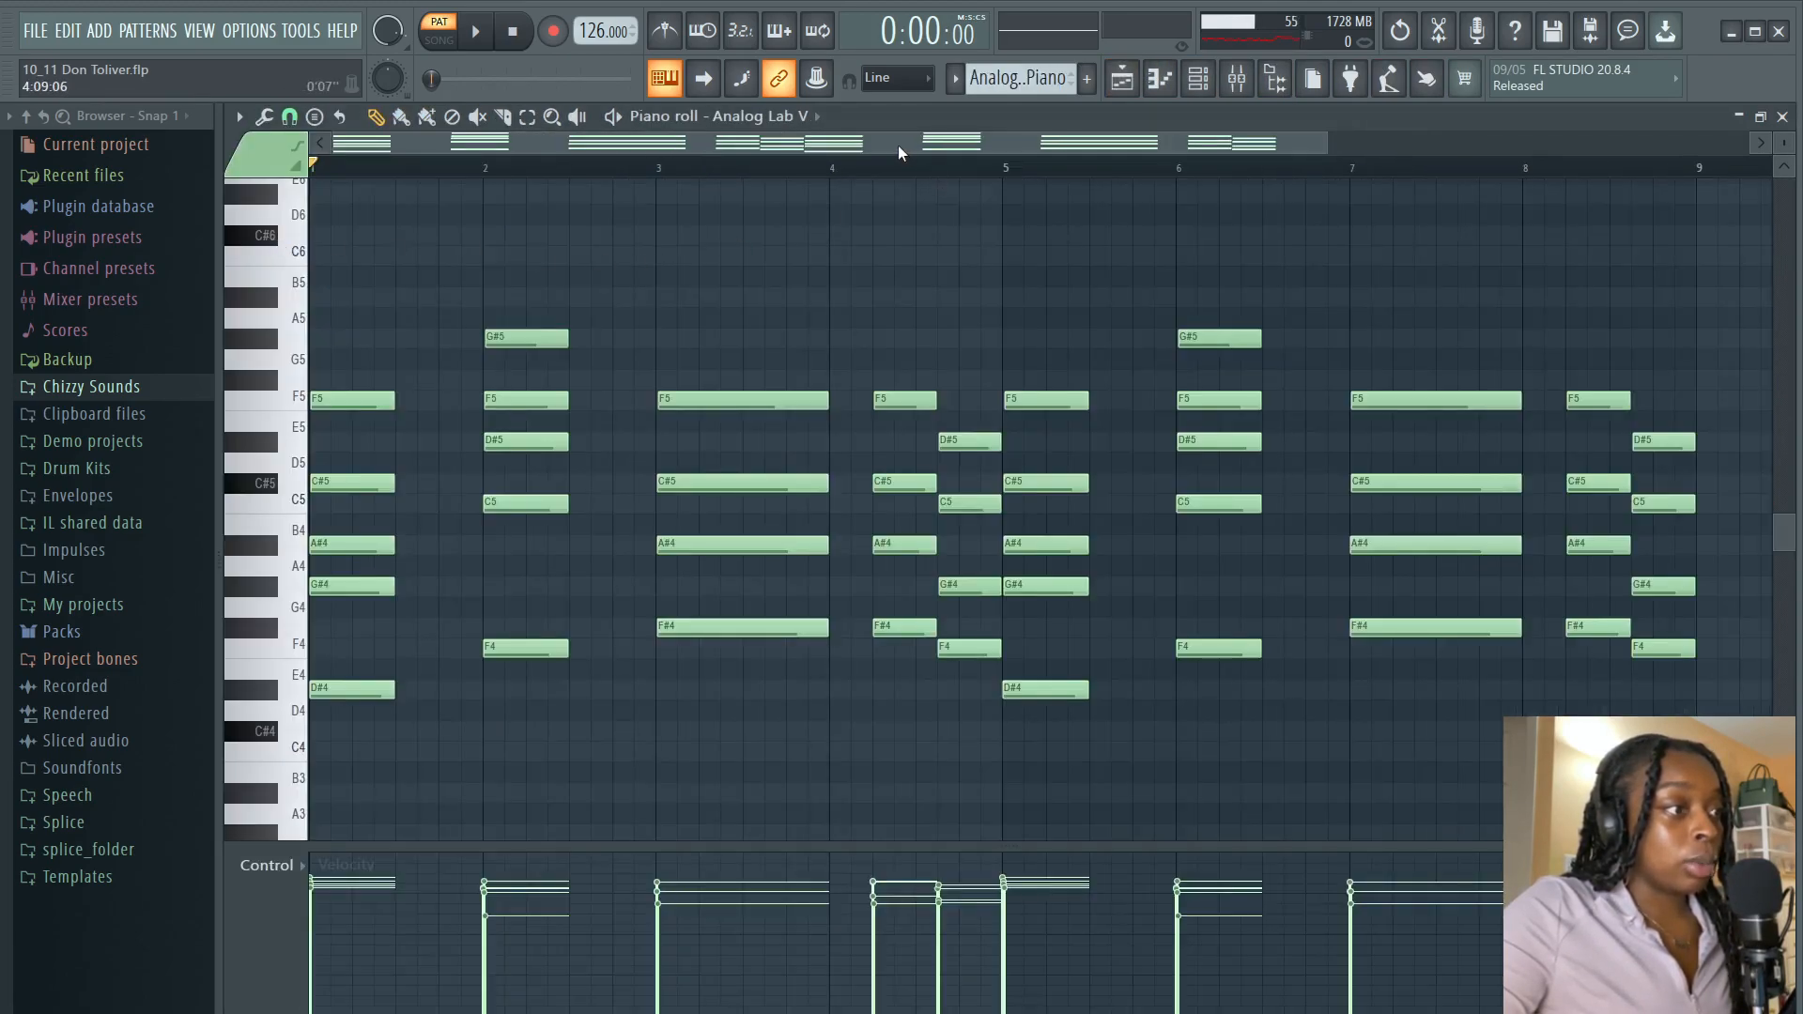
# - Open the Analog Lab V instrument playing the Fizzy Toy Piano preset and browse its My banks library
pyautogui.press('F6')
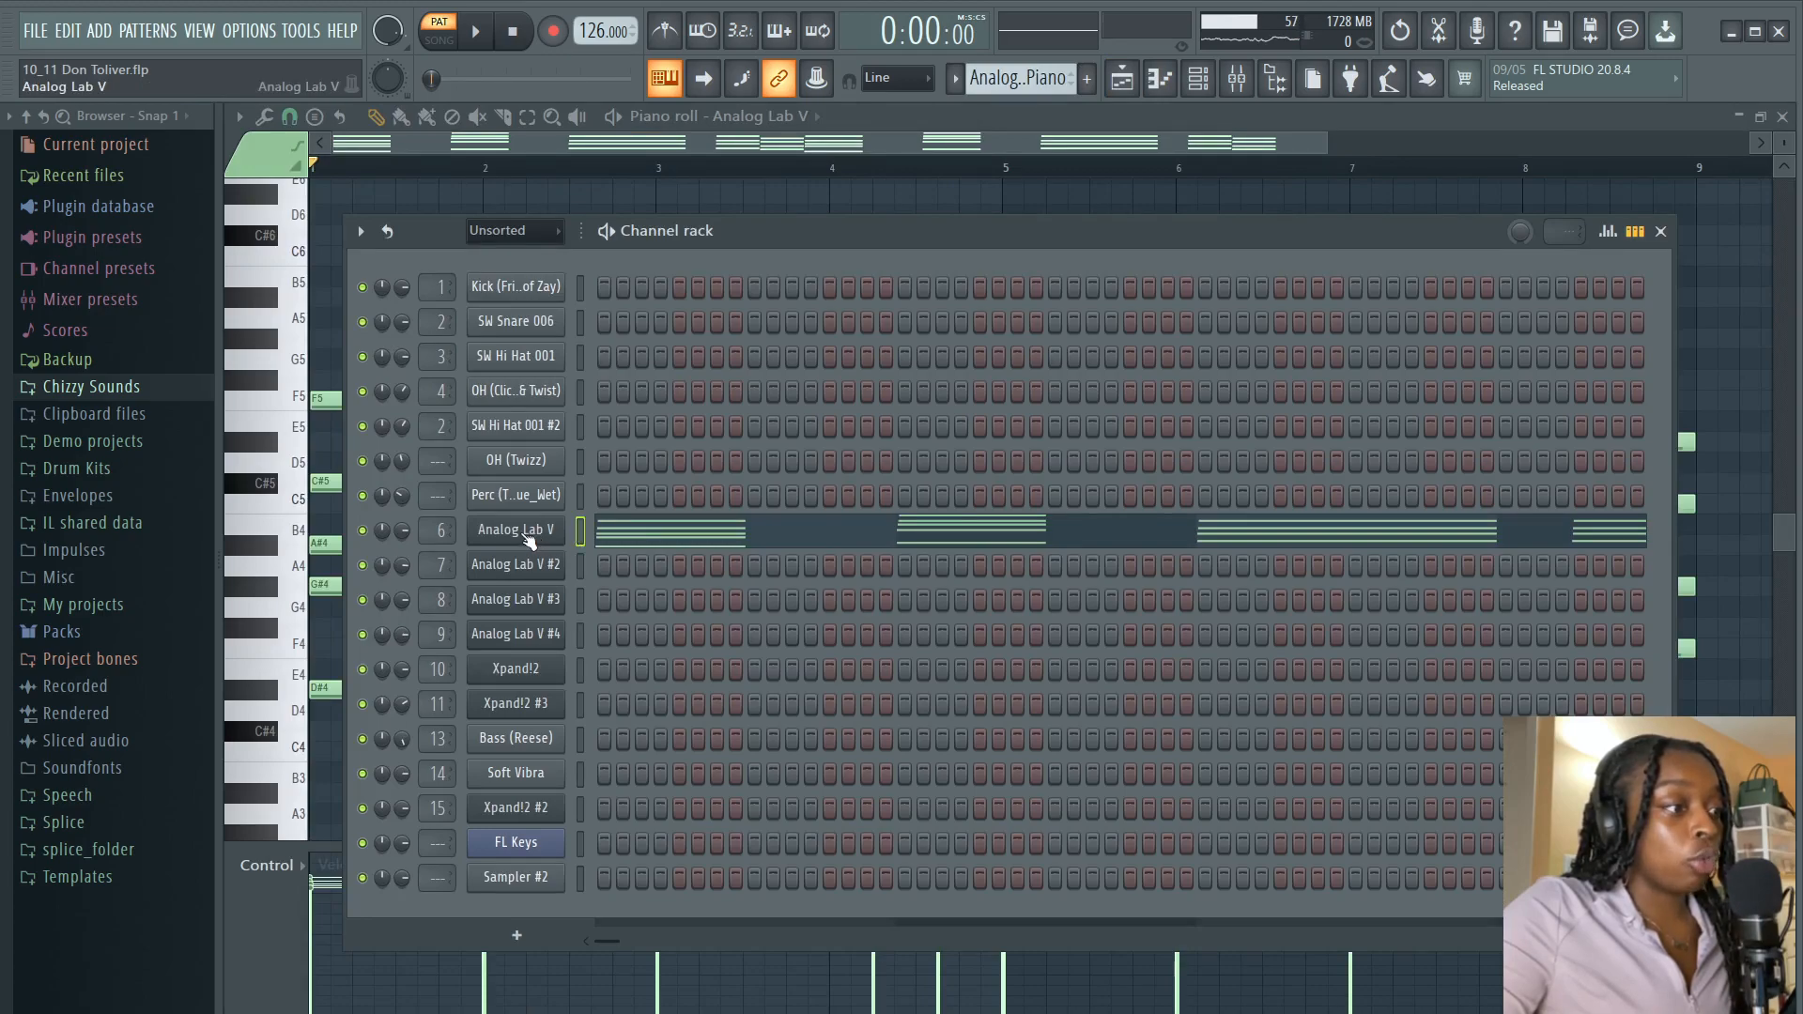
pyautogui.click(516, 530)
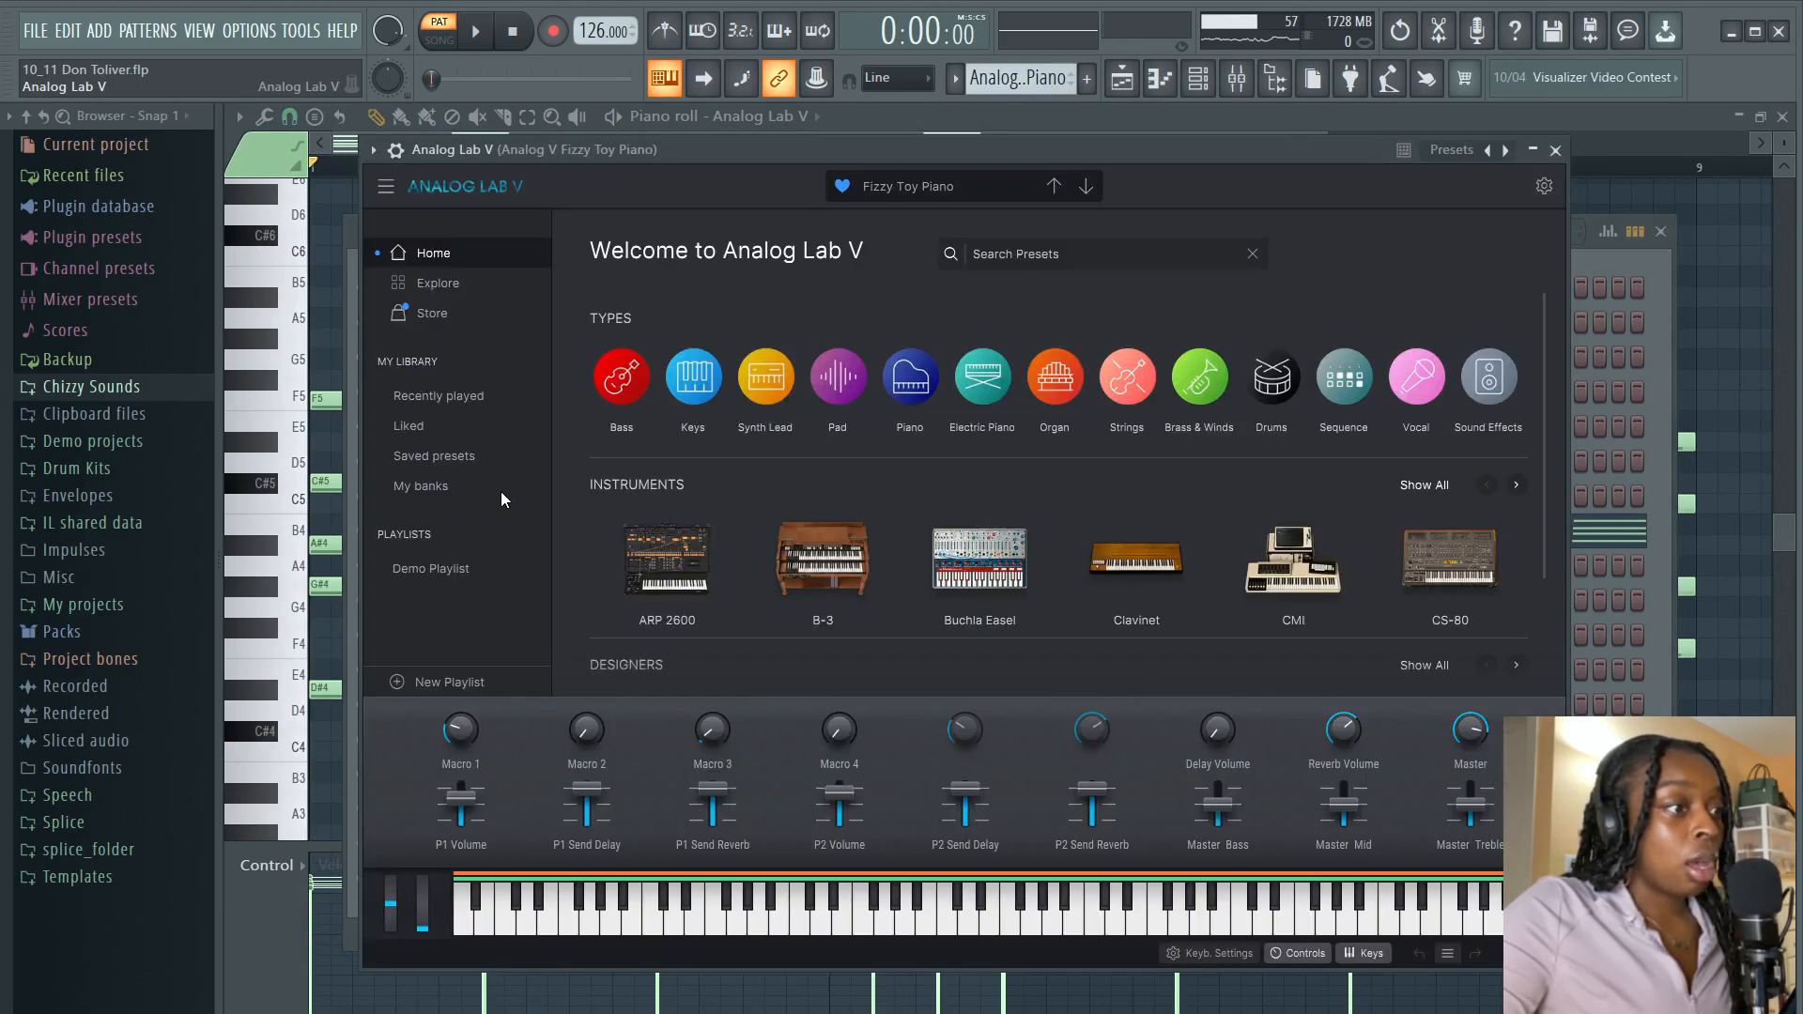
pyautogui.click(414, 484)
pyautogui.scroll(-1, 779, 555)
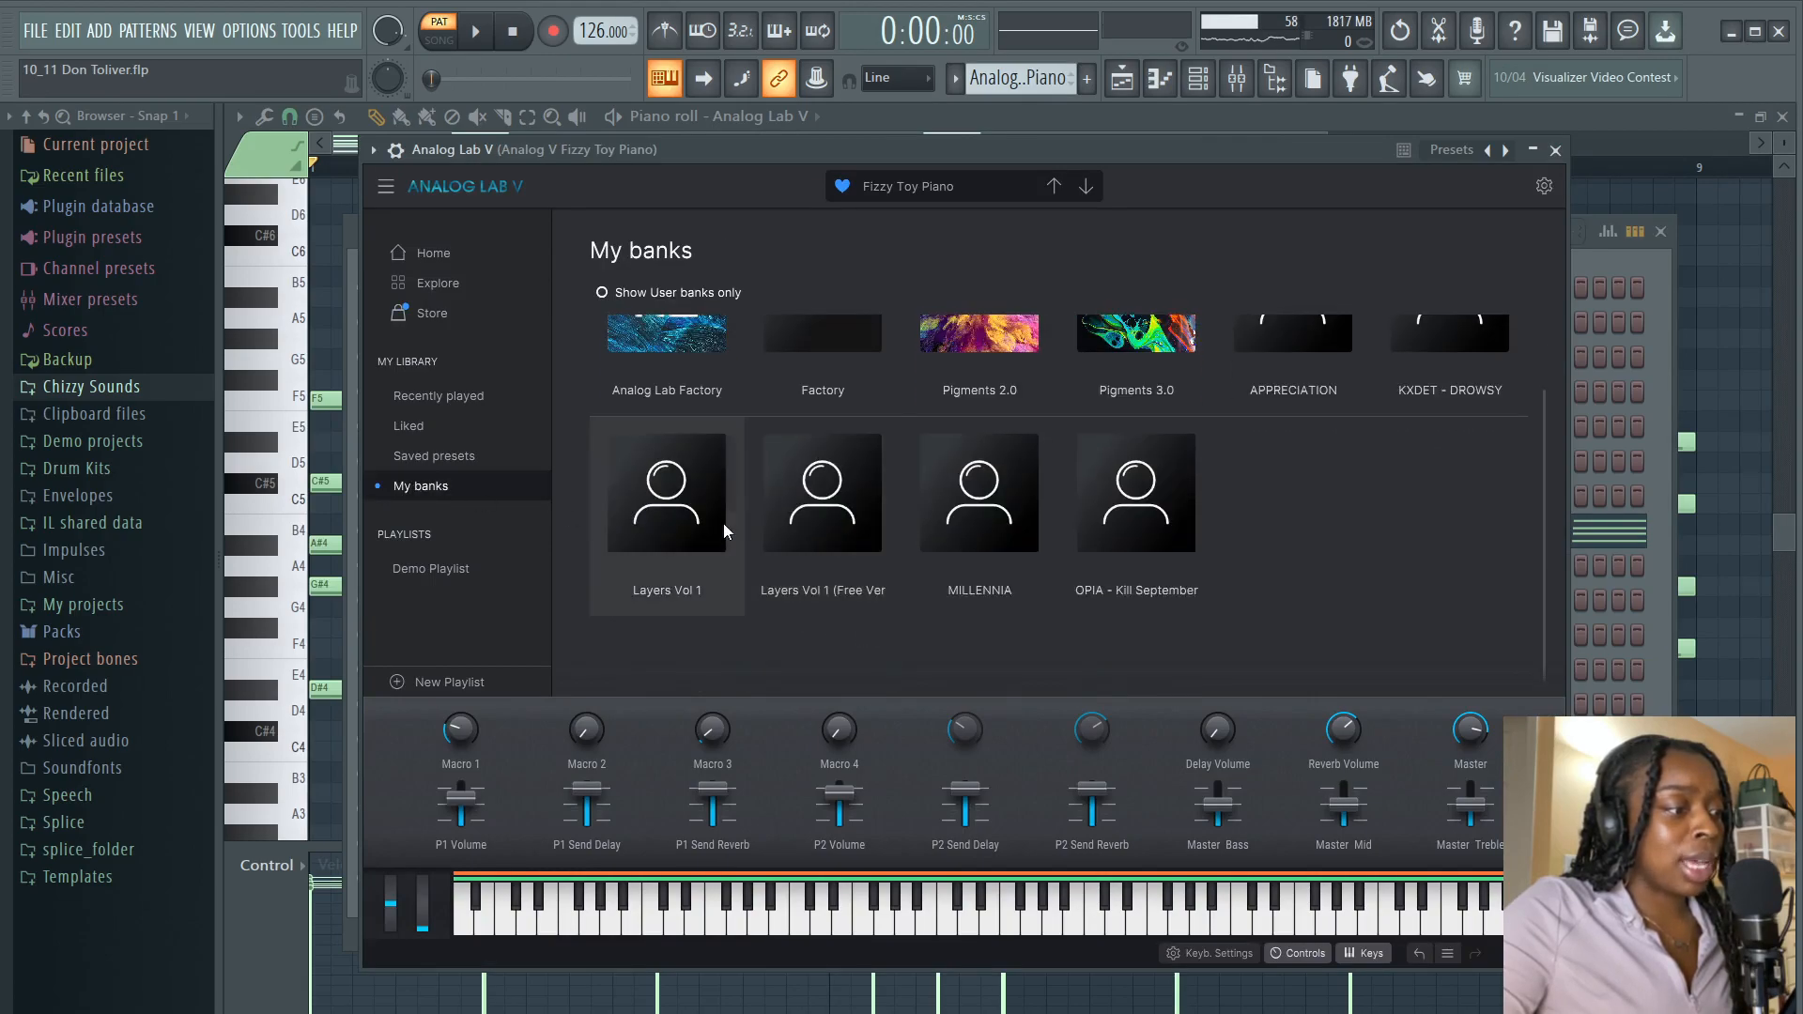
# - Open the Layers Vol 1 bank in Analog Lab V and audition the Fizzy Toy Piano preset with a few notes
pyautogui.click(702, 504)
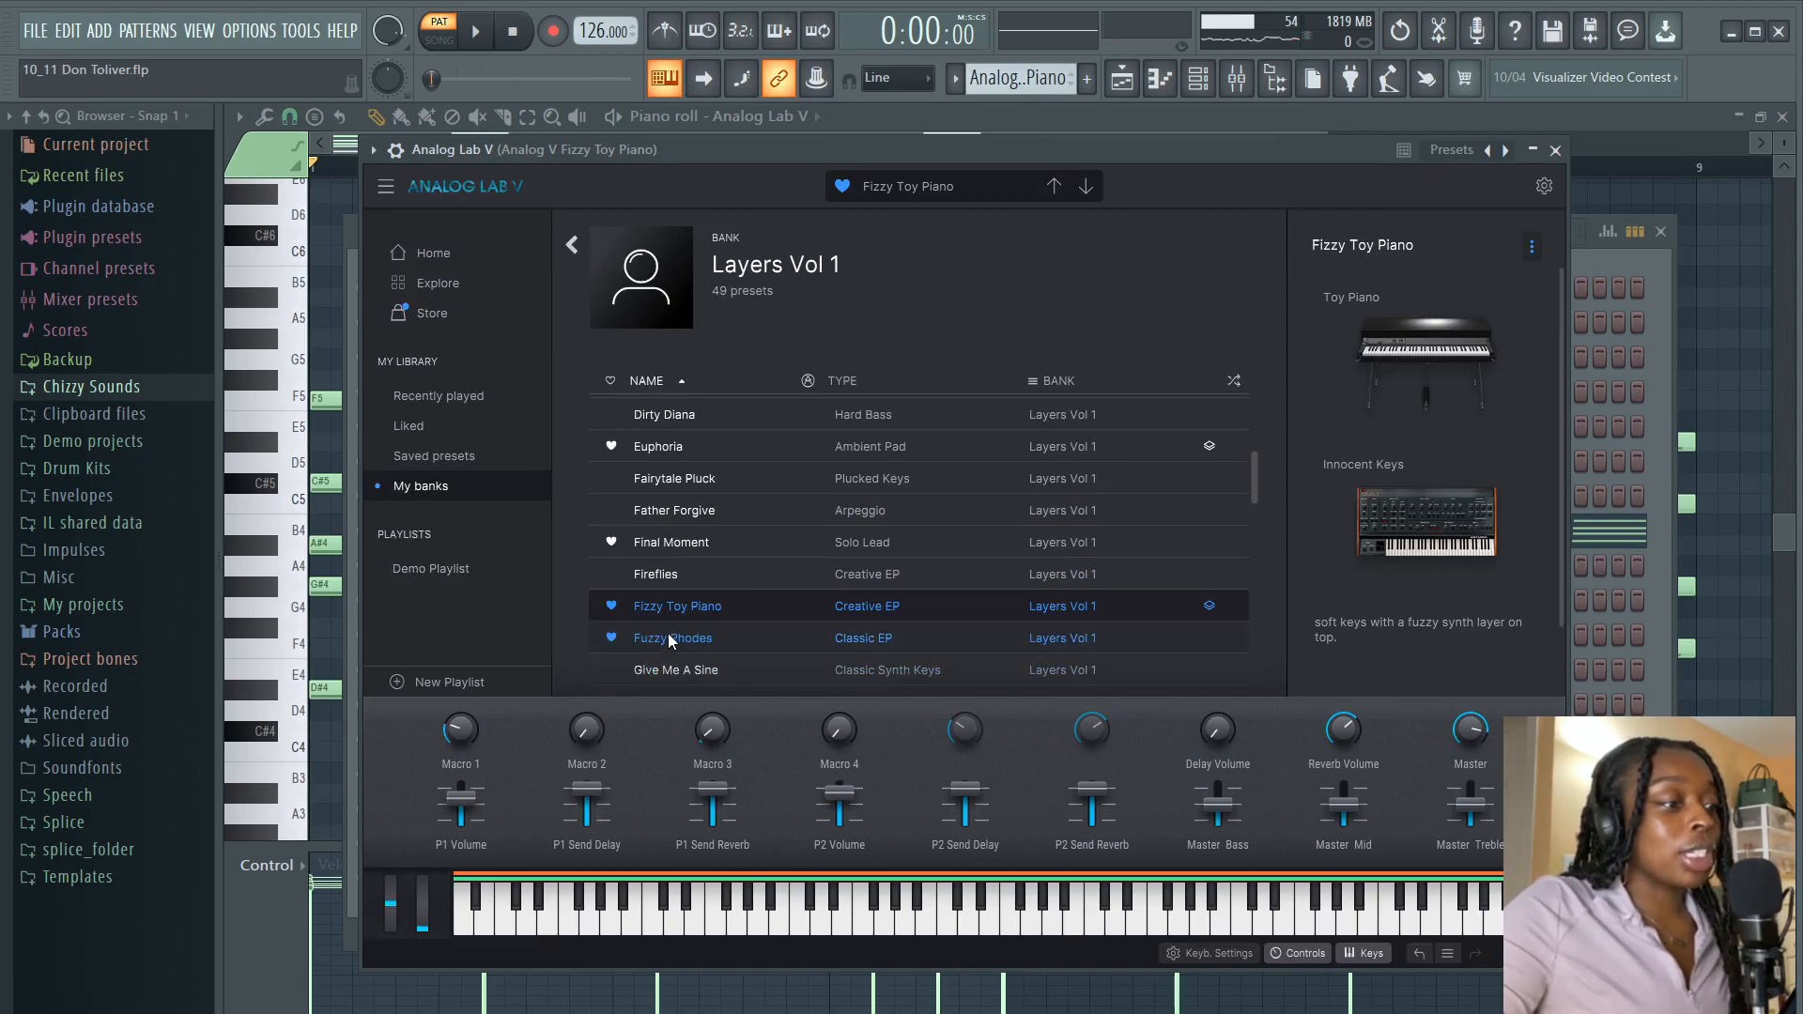
pyautogui.press('z')
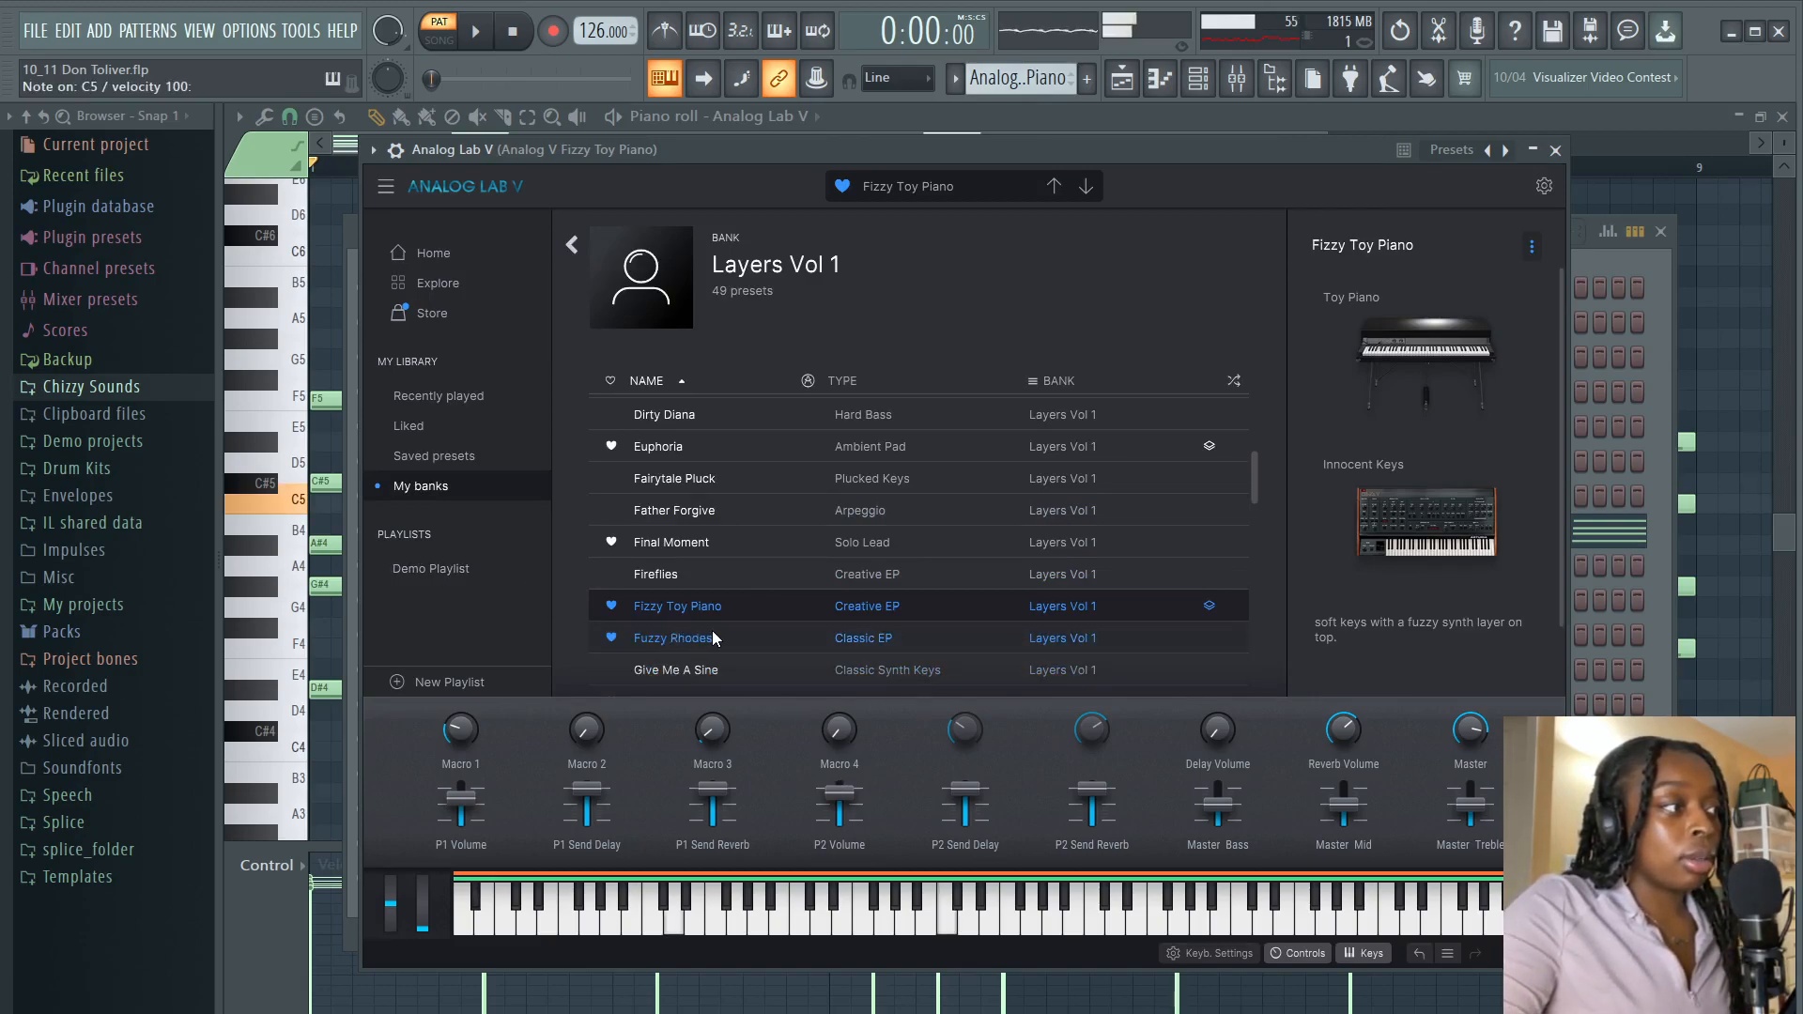
pyautogui.press('x')
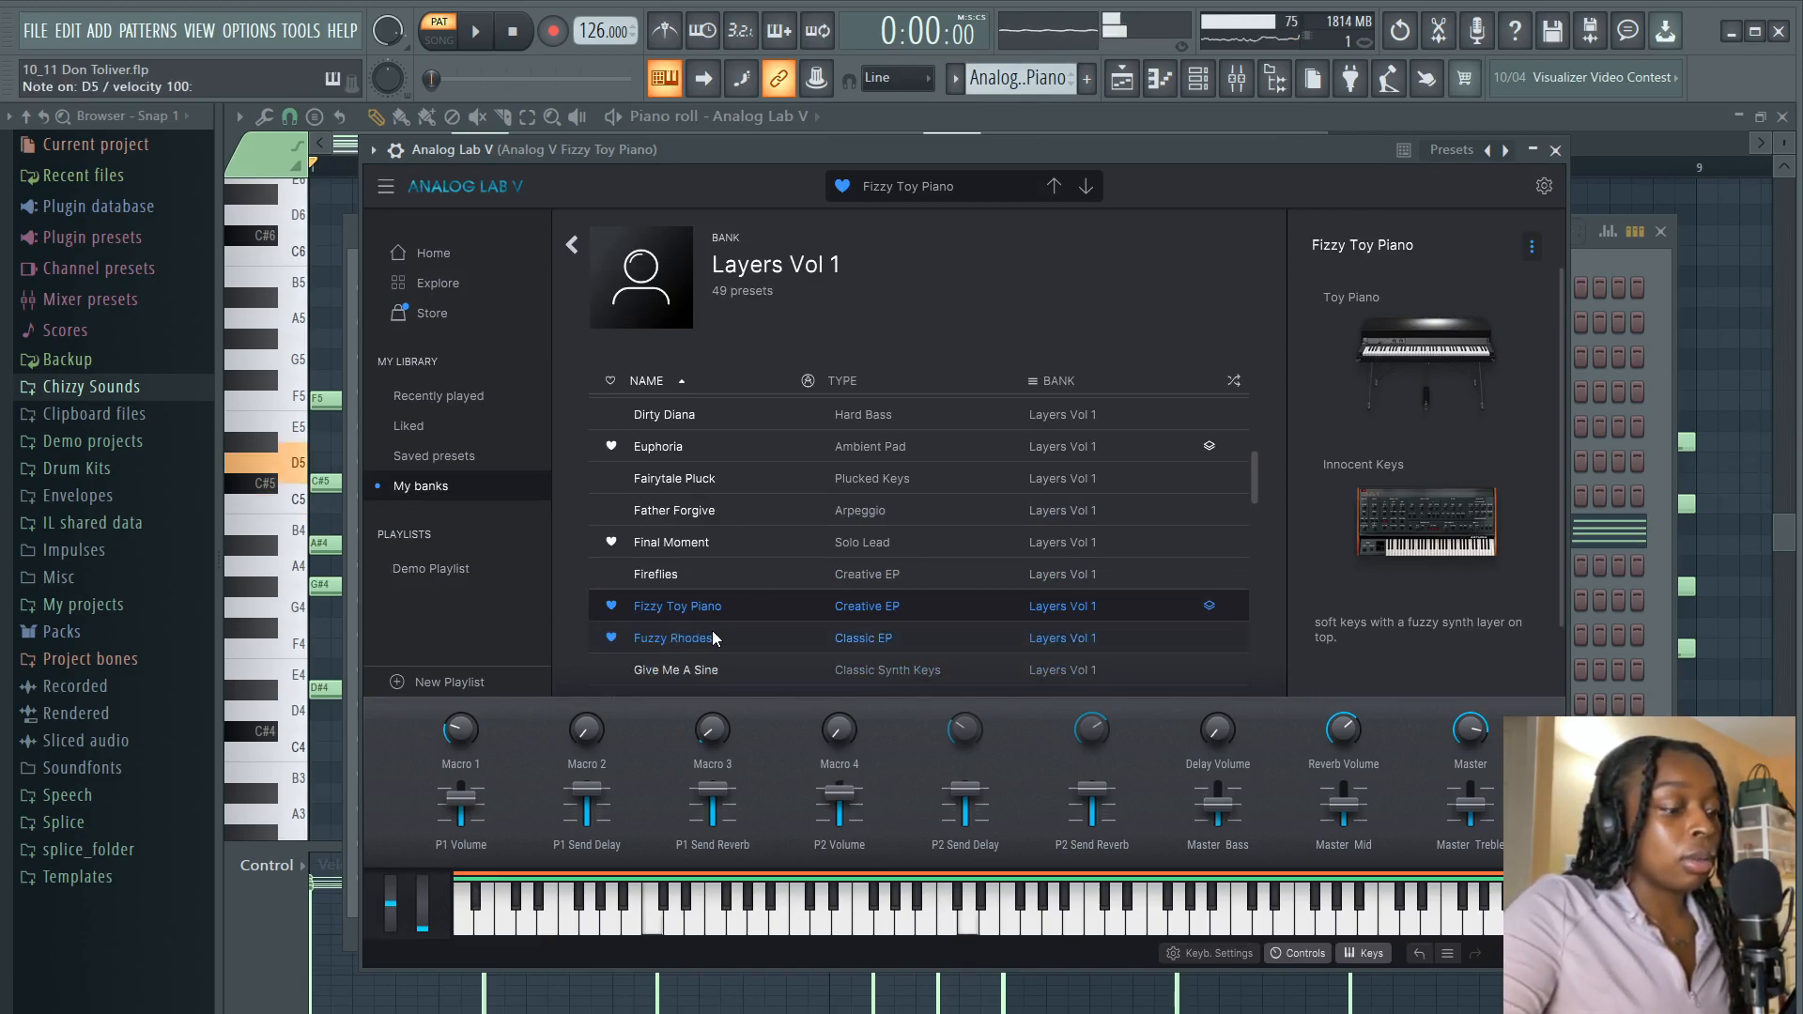
pyautogui.press('v')
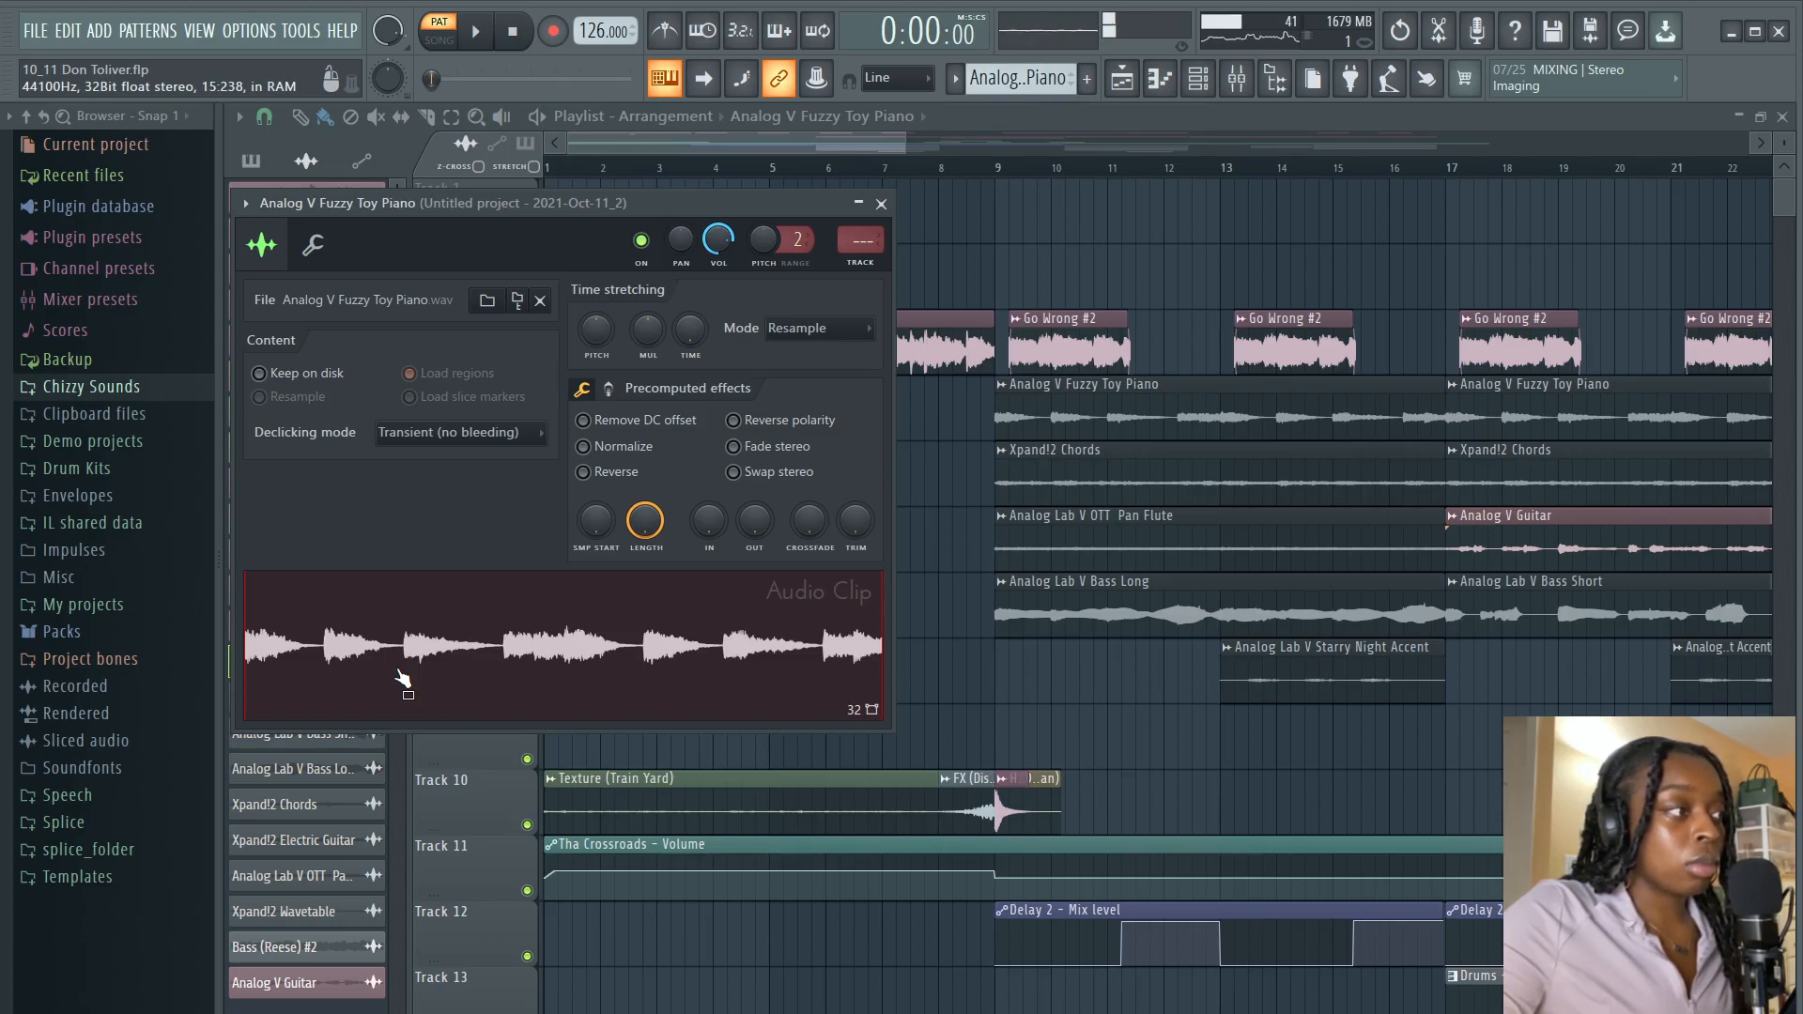
# - Show the playlist's pattern list and open the Analog Lab V Guitar pattern's notes in the piano roll
pyautogui.moveTo(404, 678); pyautogui.dragTo(779, 414)
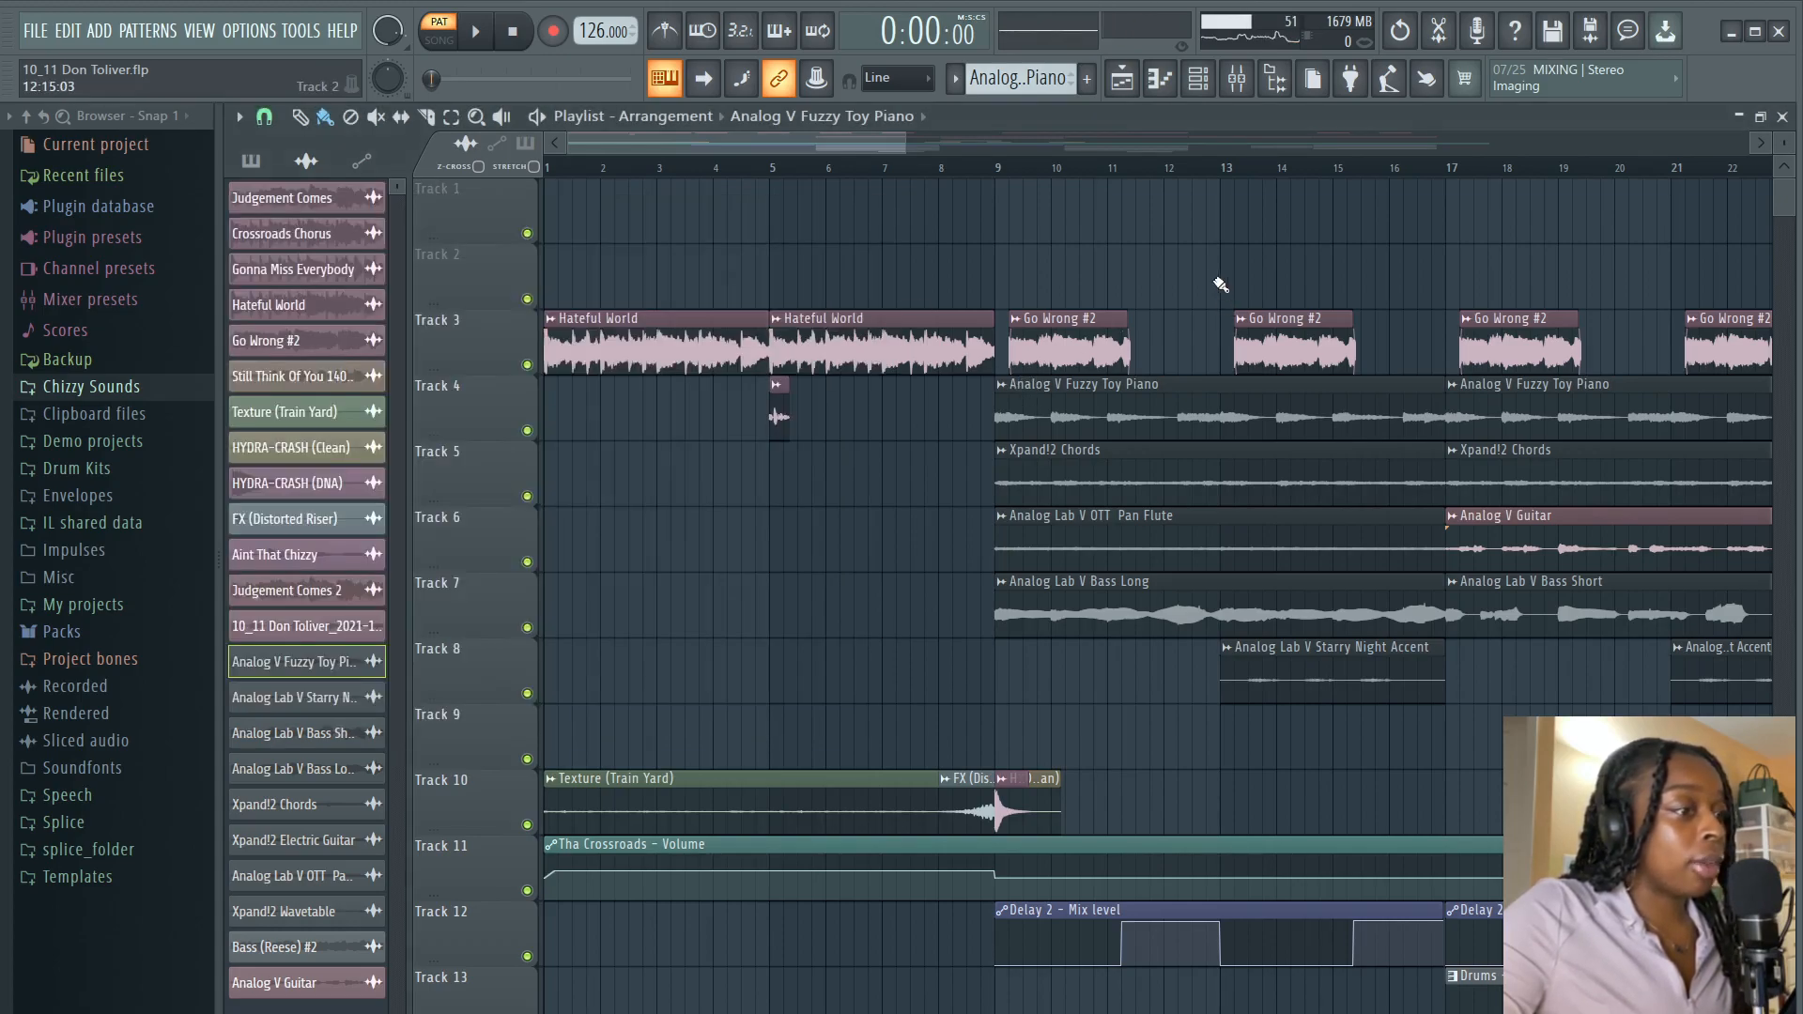
pyautogui.click(252, 162)
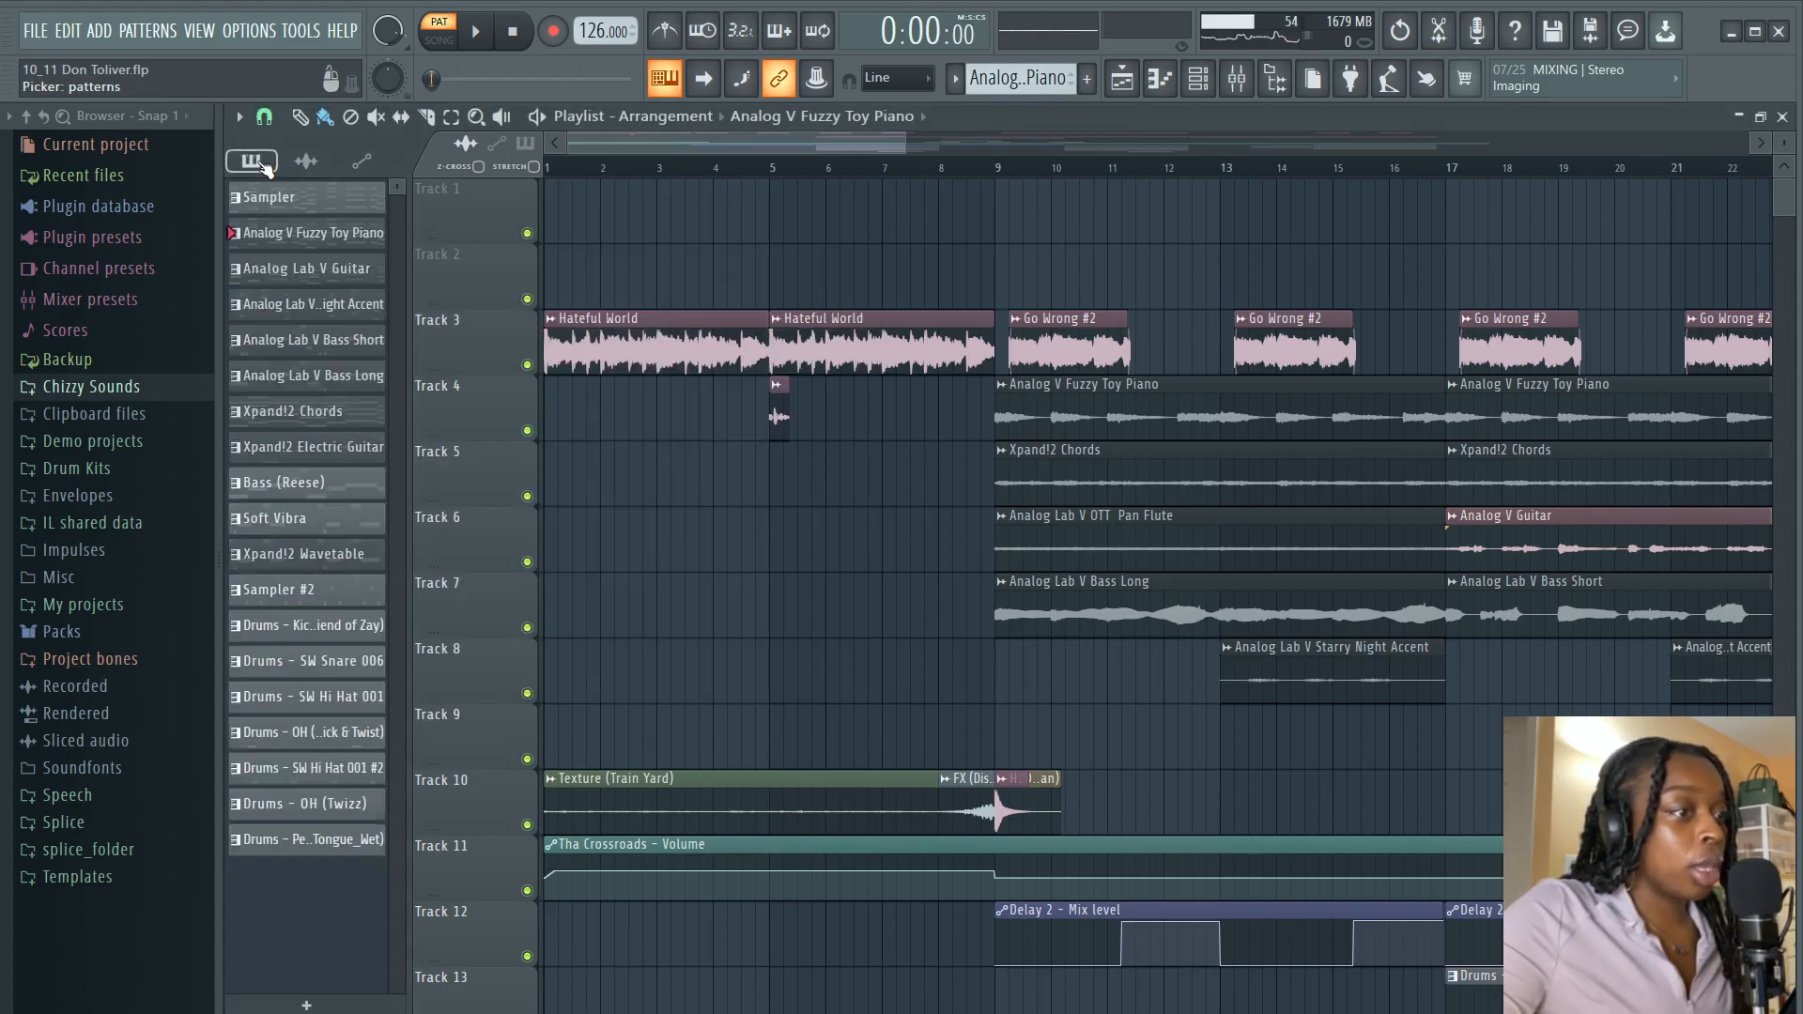
pyautogui.doubleClick(363, 246)
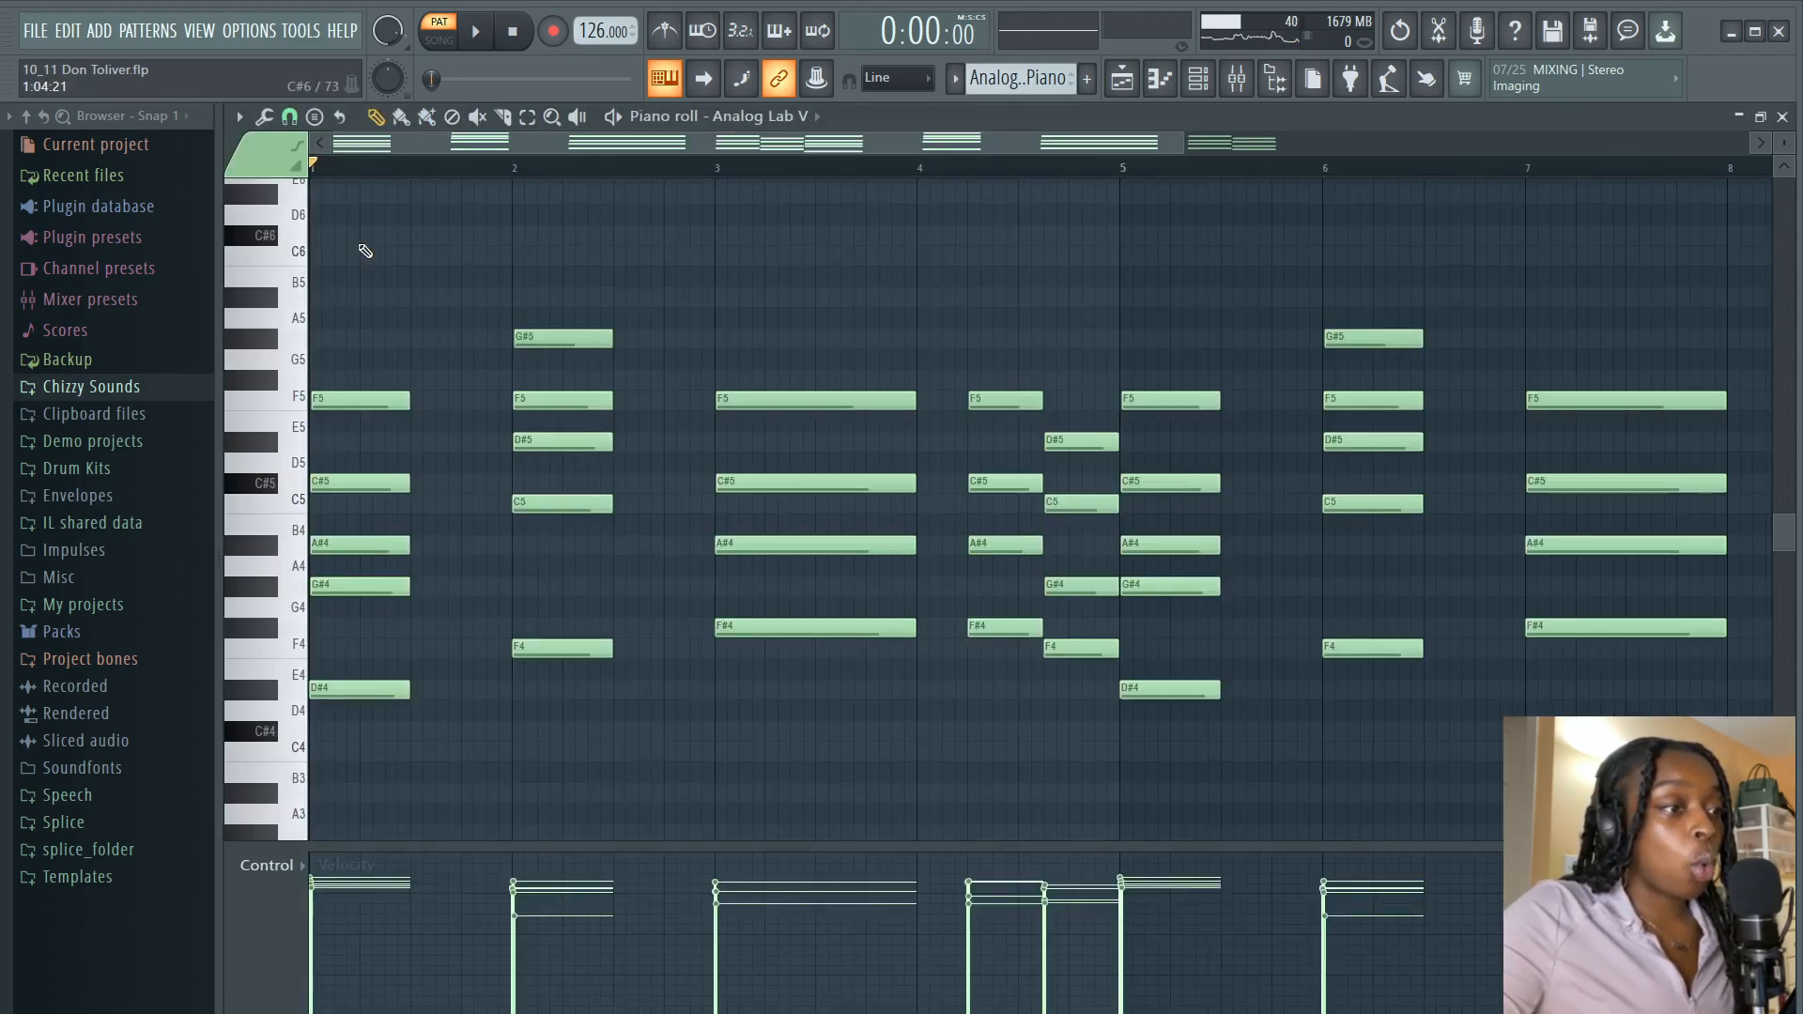
pyautogui.click(1123, 78)
pyautogui.click(347, 272)
pyautogui.doubleClick(348, 271)
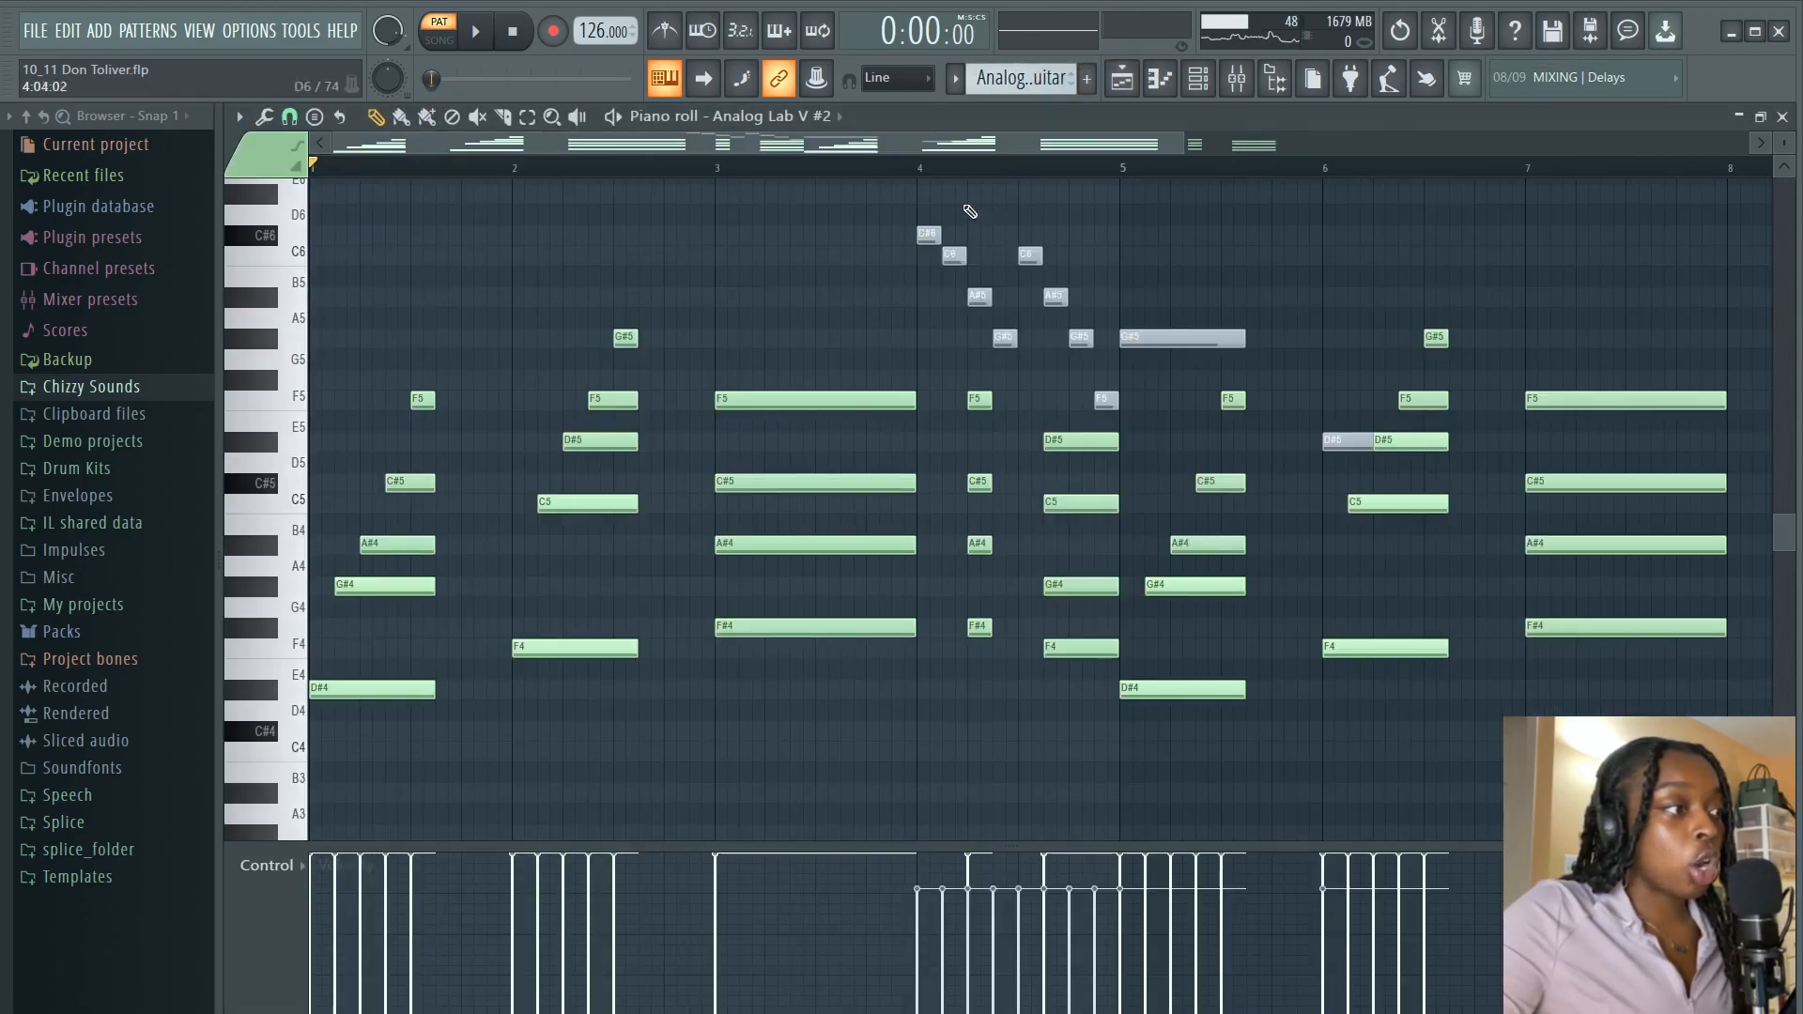
# - Open the guitar's Analog Lab V #2 instrument with the Hndrxx* preset, try its sound, and close it
pyautogui.click(1198, 78)
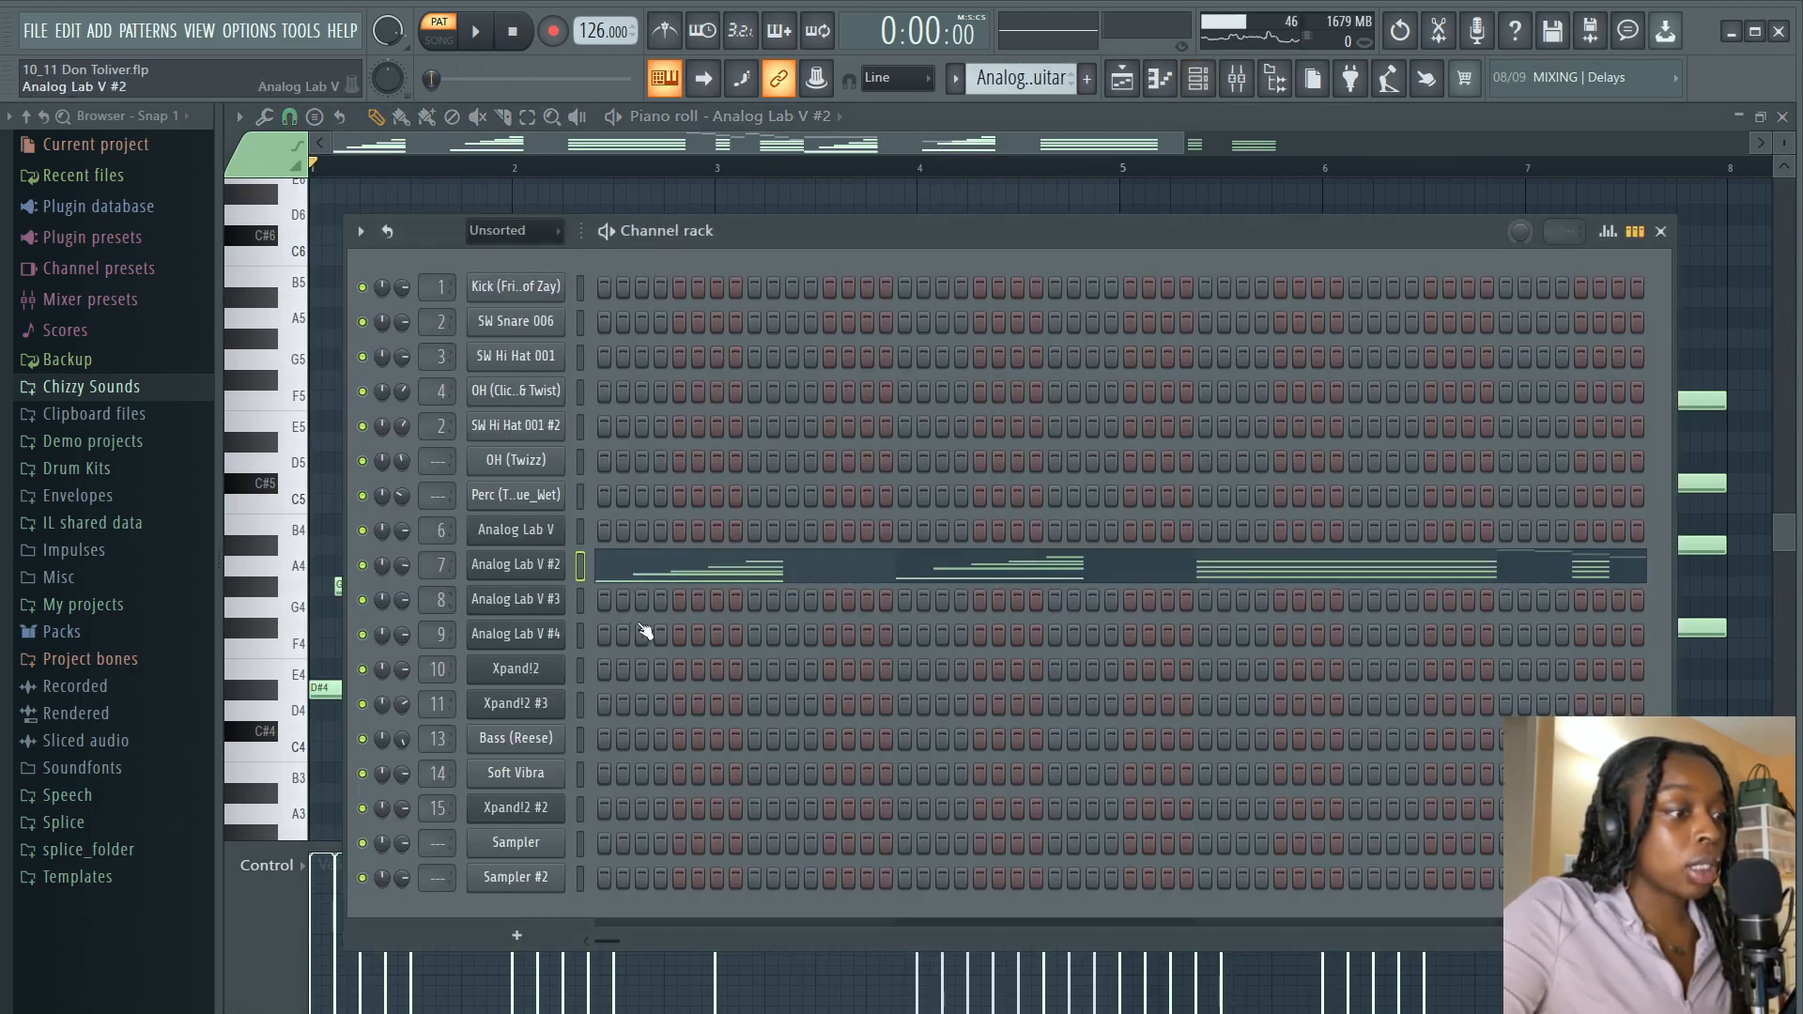
pyautogui.click(516, 565)
pyautogui.moveTo(1020, 582)
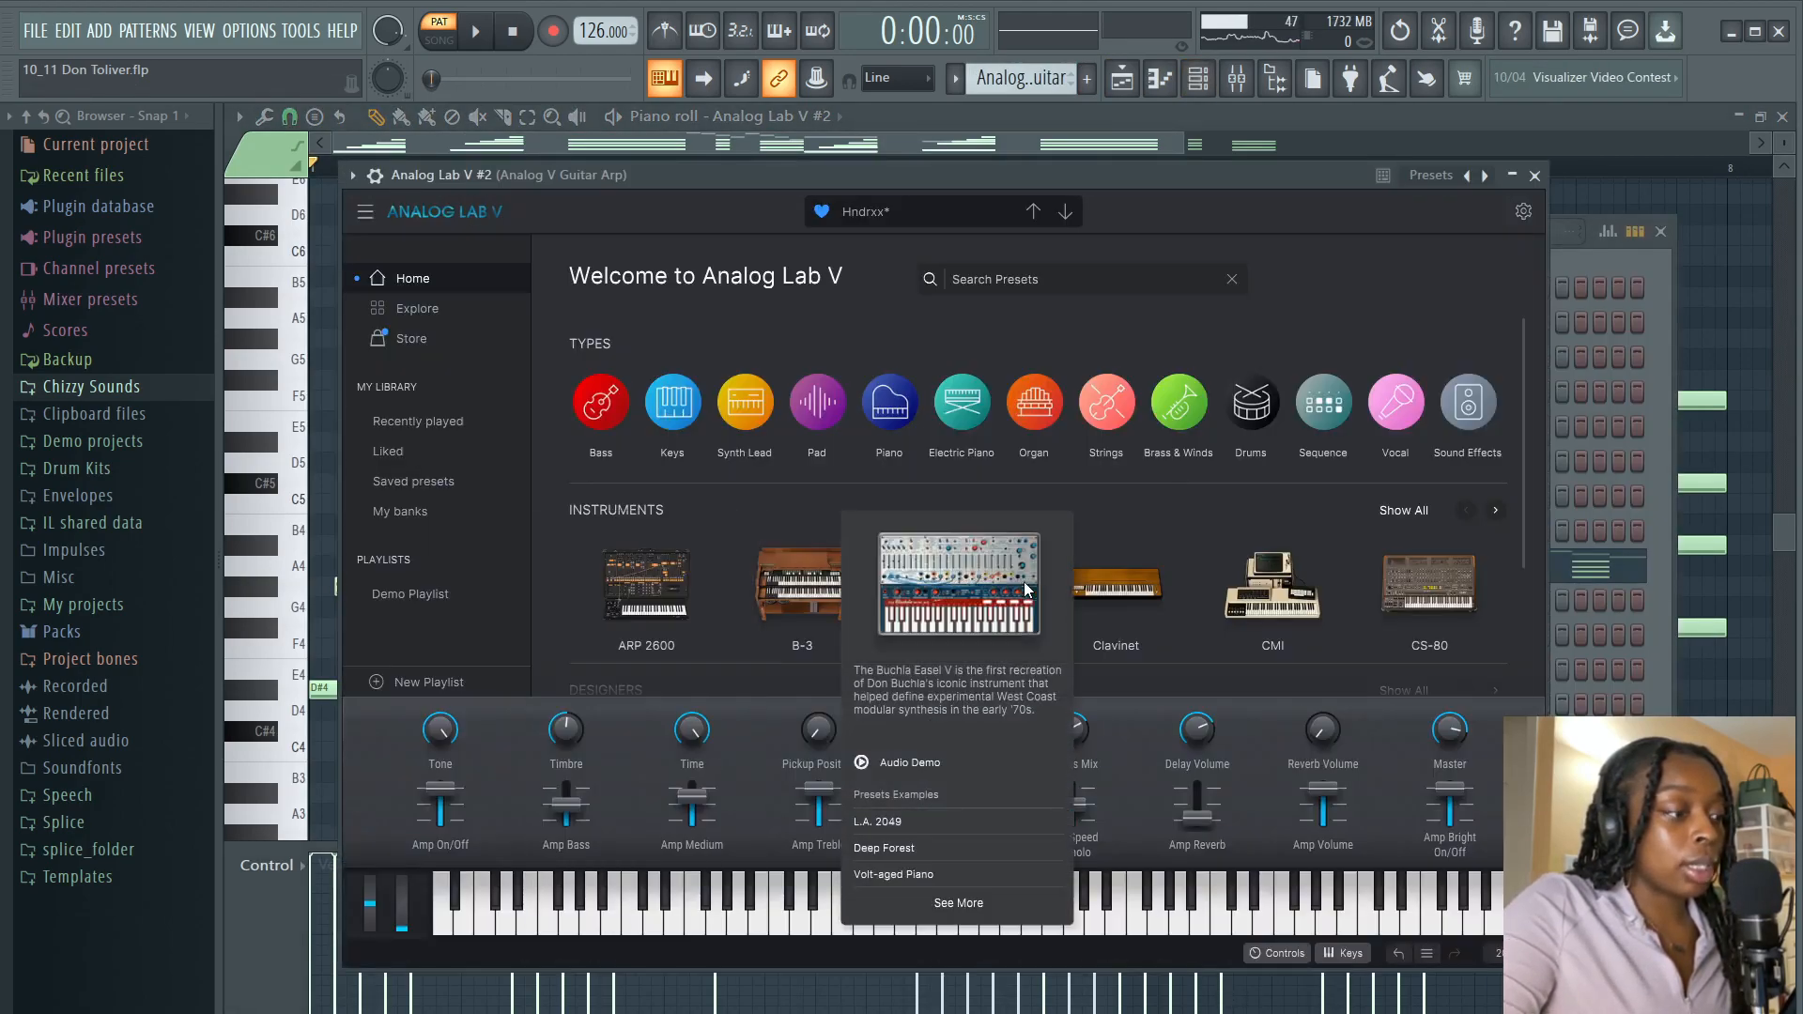
pyautogui.moveTo(1140, 613)
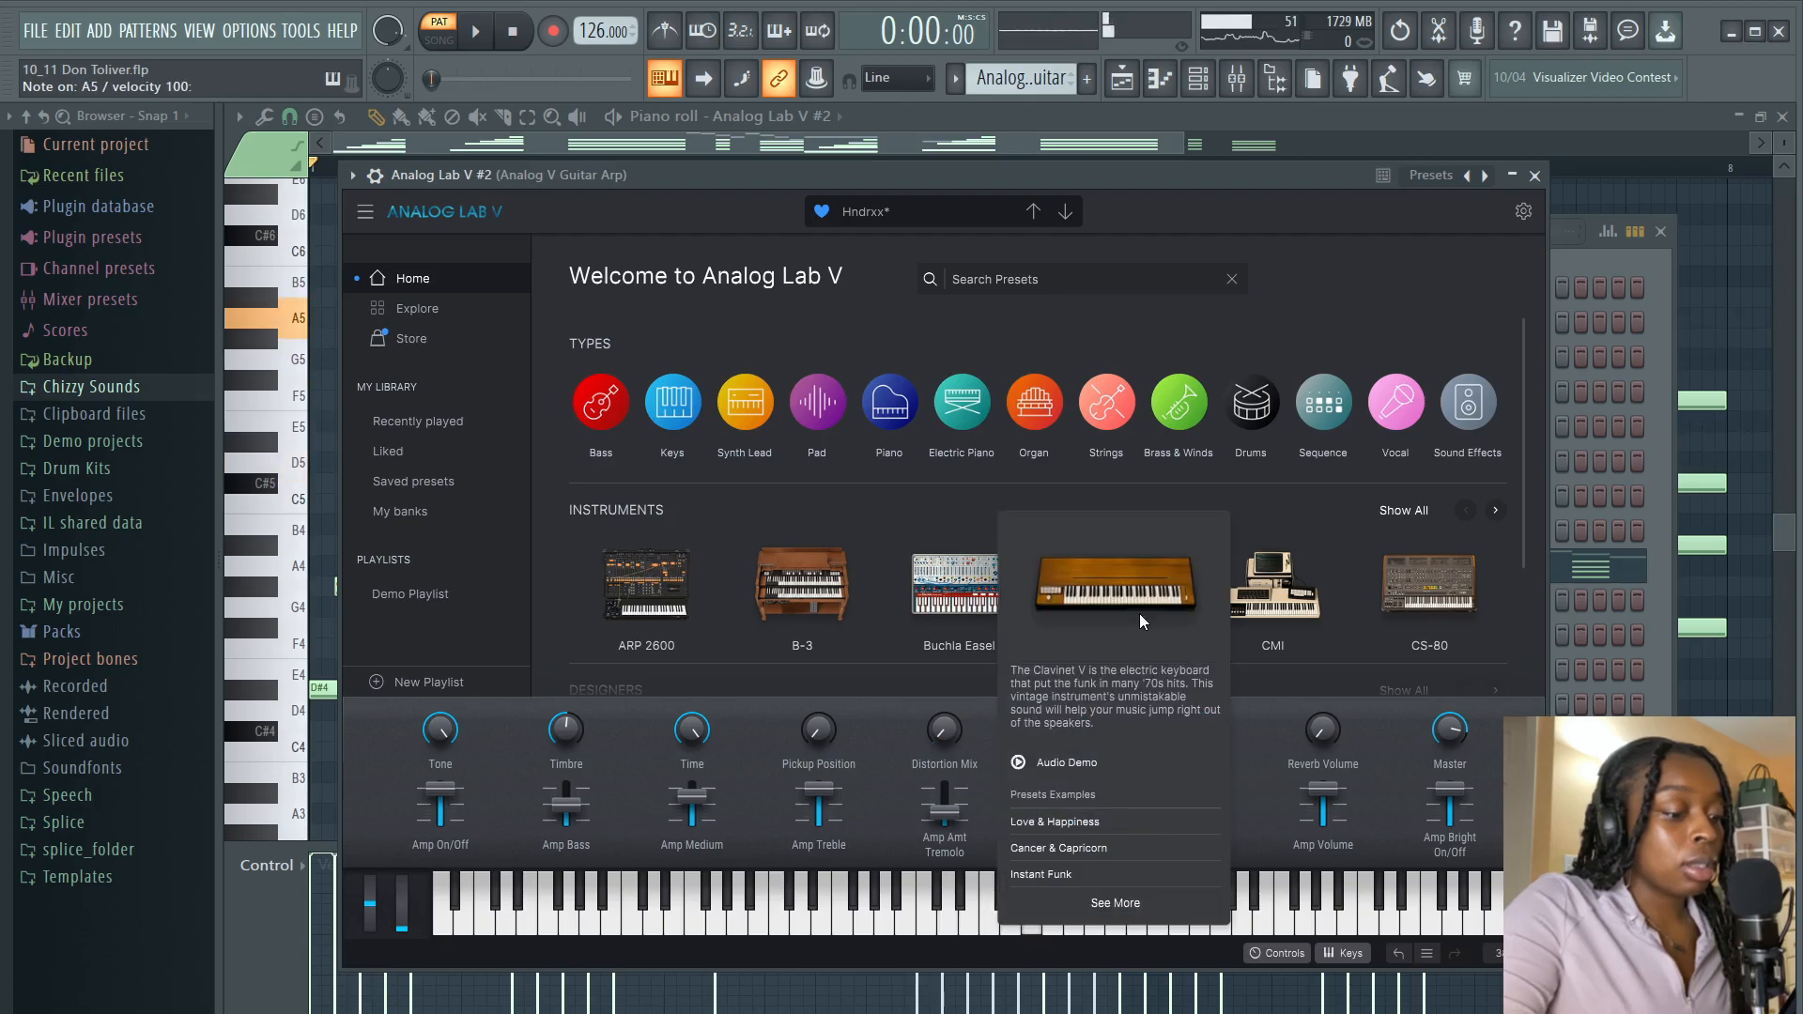
pyautogui.click(1535, 175)
pyautogui.click(1662, 232)
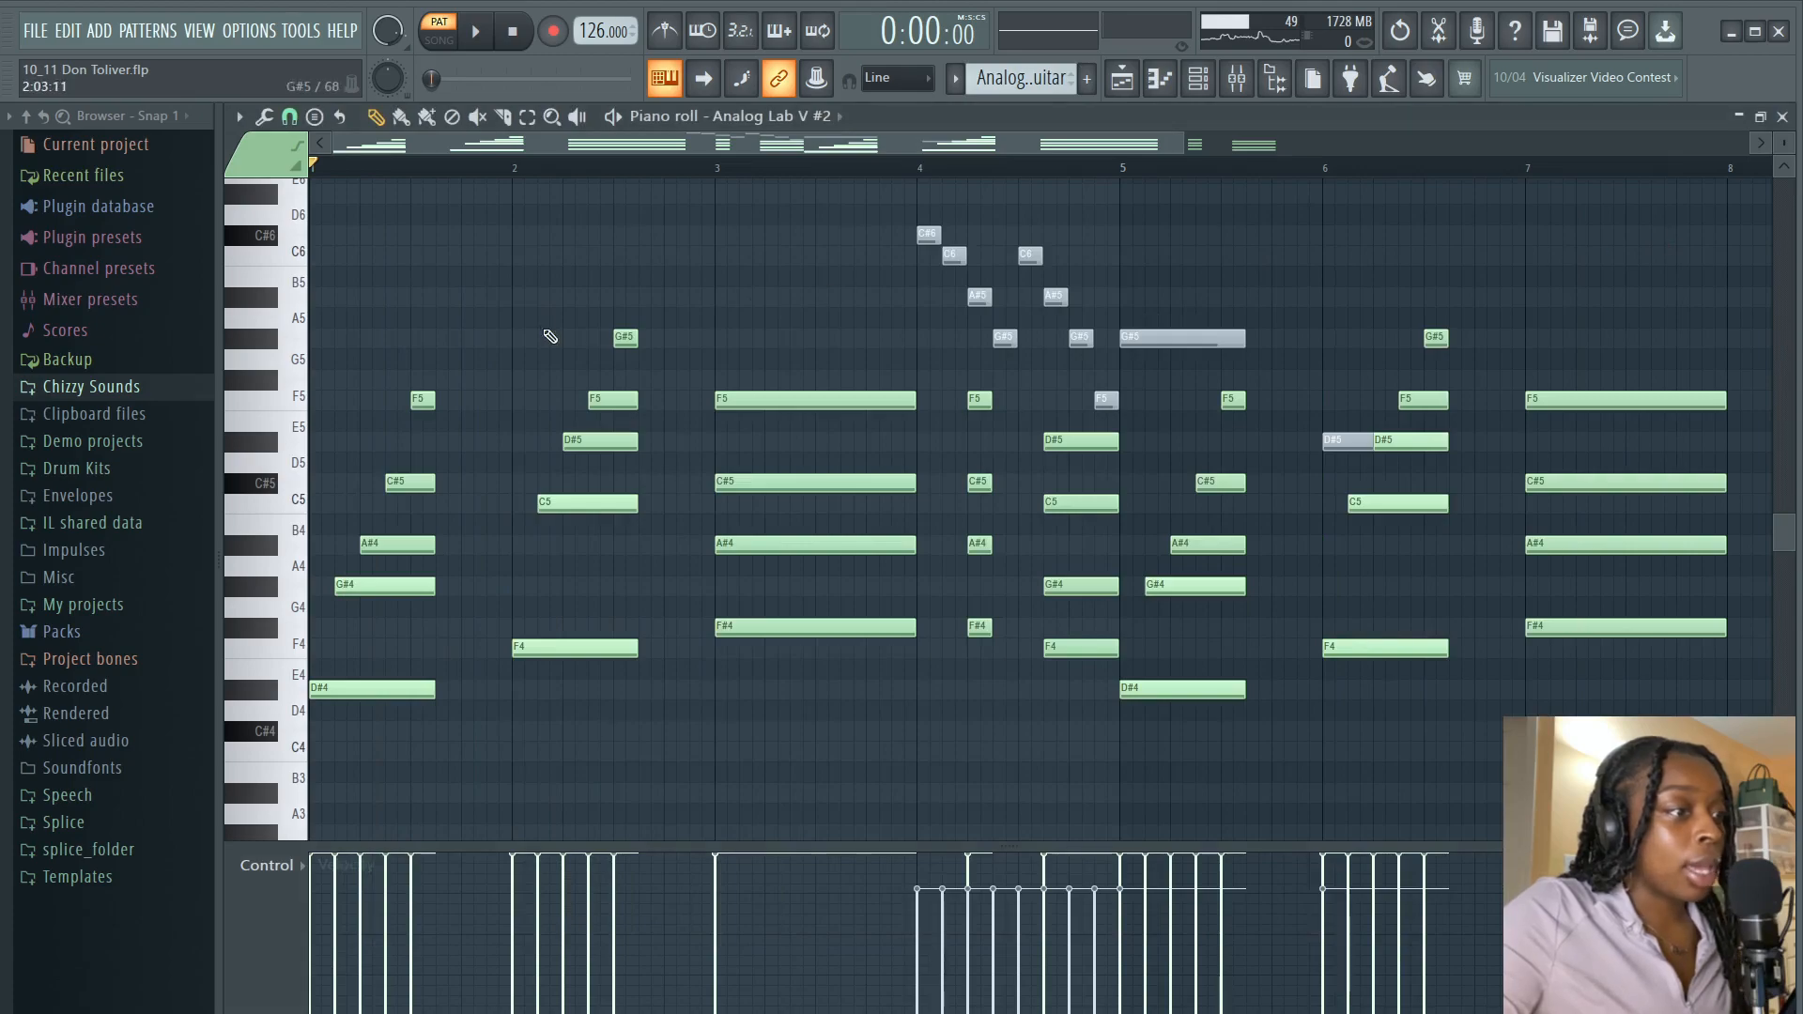
# - Examine the guitar arpeggio notes in the piano roll and play the pattern through bar 4
pyautogui.scroll(4, 390, 166)
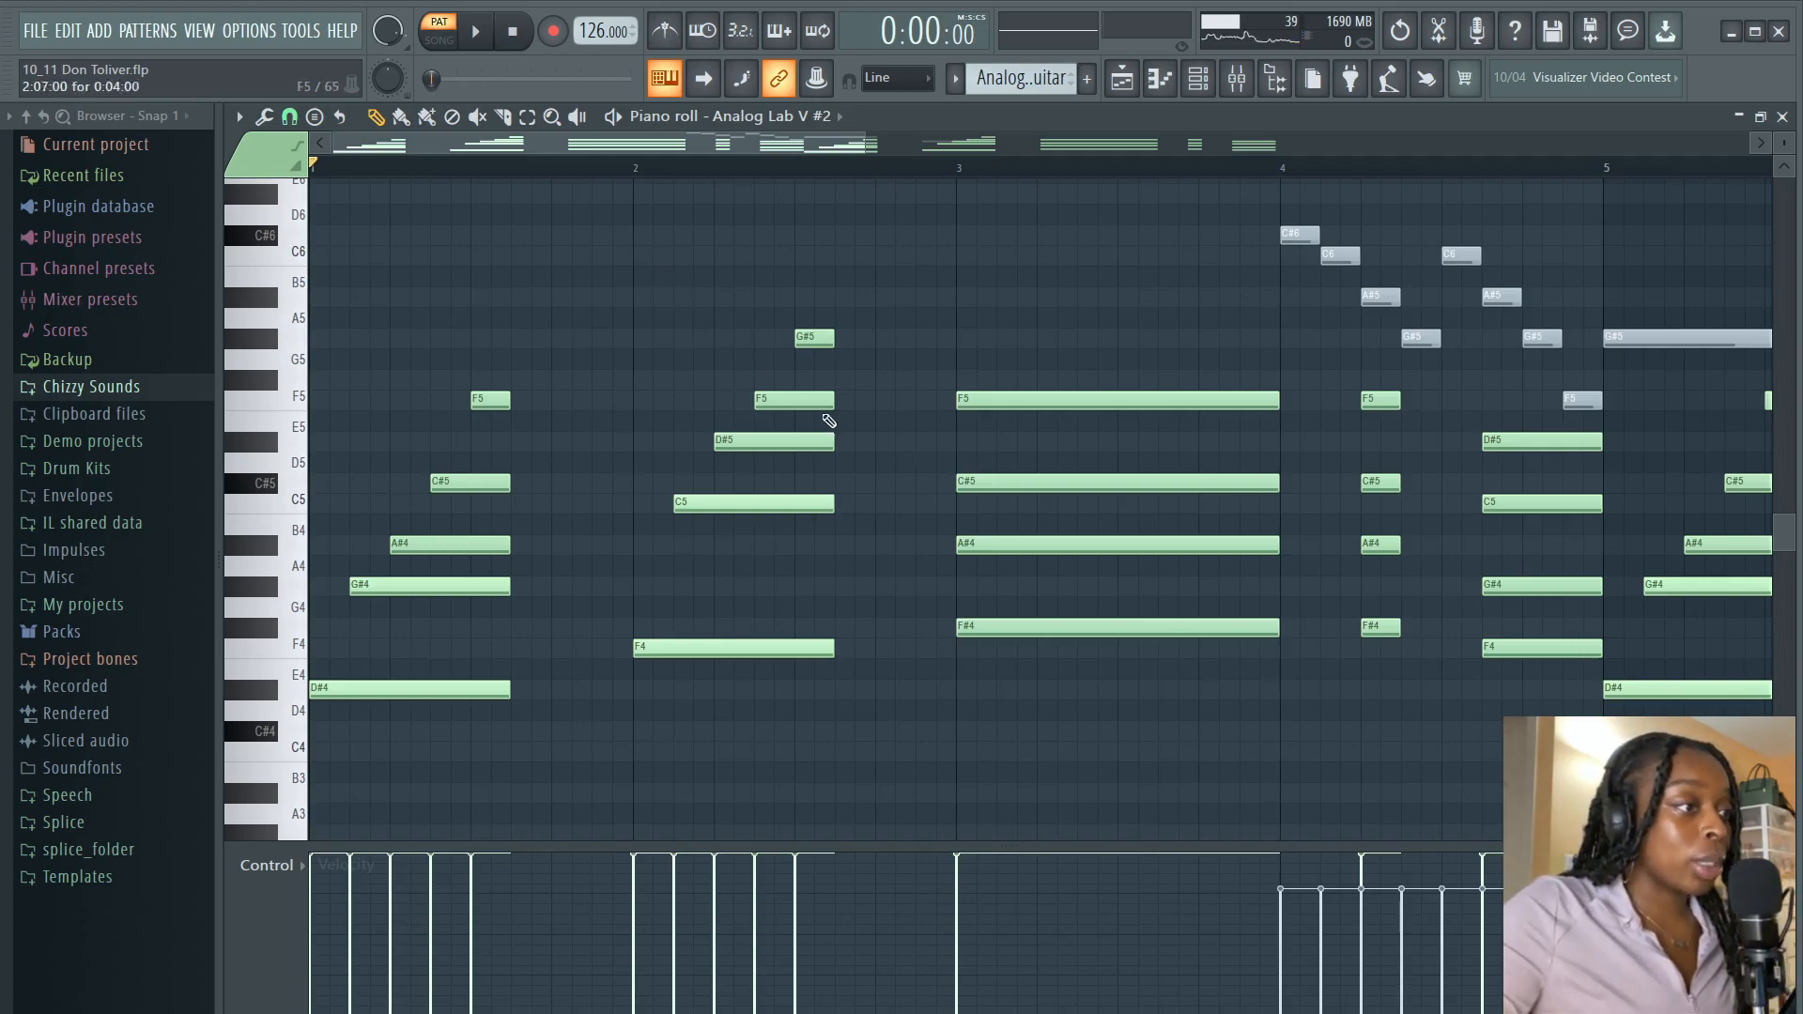
pyautogui.press('space')
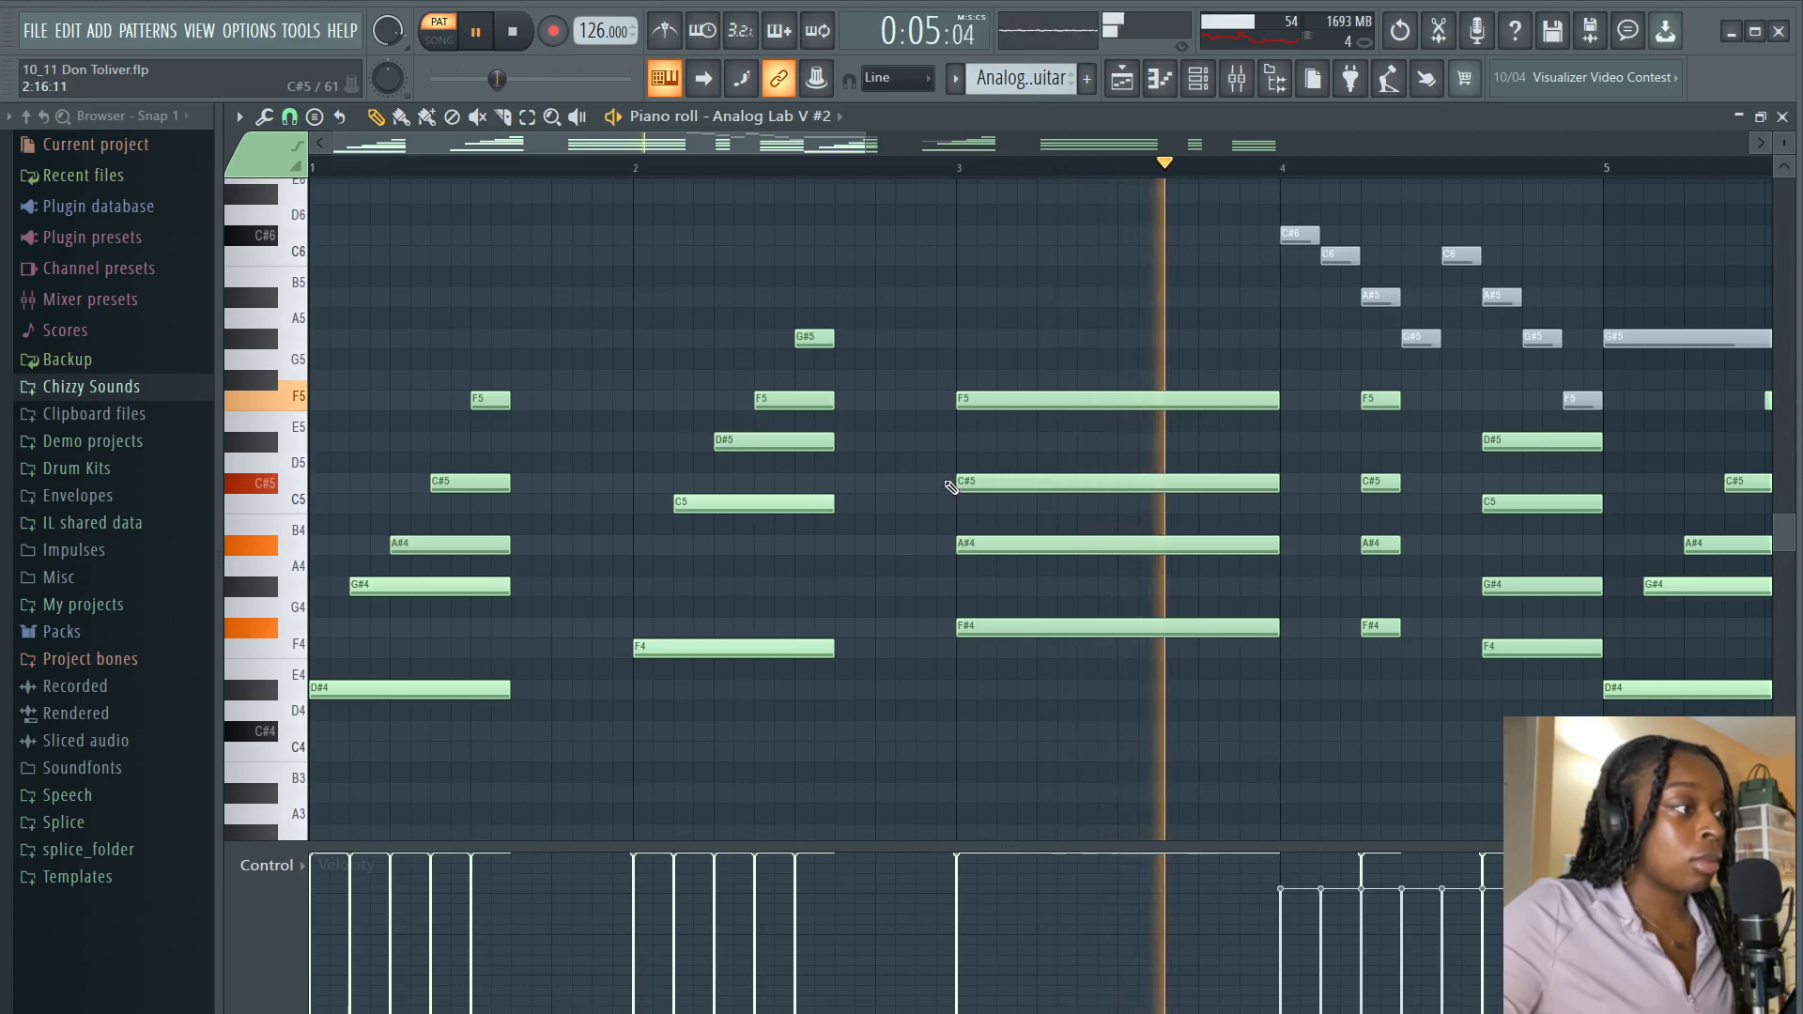
pyautogui.scroll(-4, 894, 178)
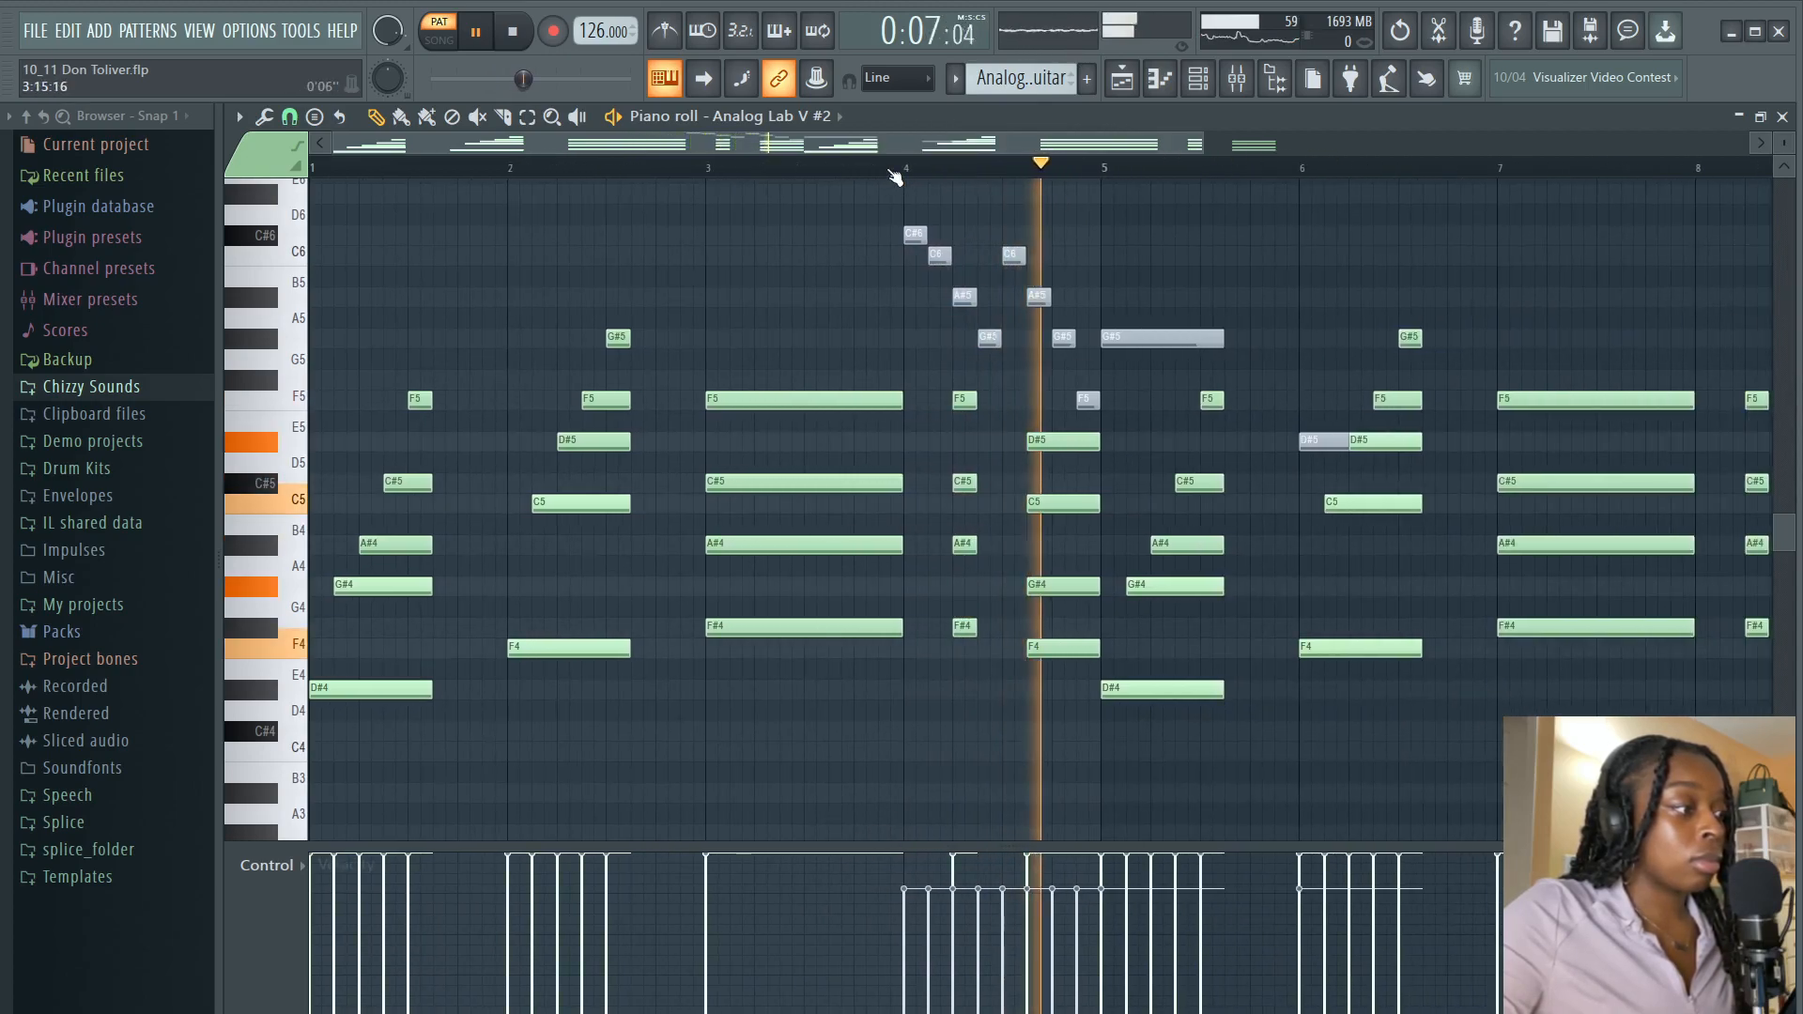
pyautogui.press('space')
# - Inspect the Fruity parametric EQ 2 and Wider effects on the Analog V Guitar Arp mixer track
pyautogui.click(1225, 86)
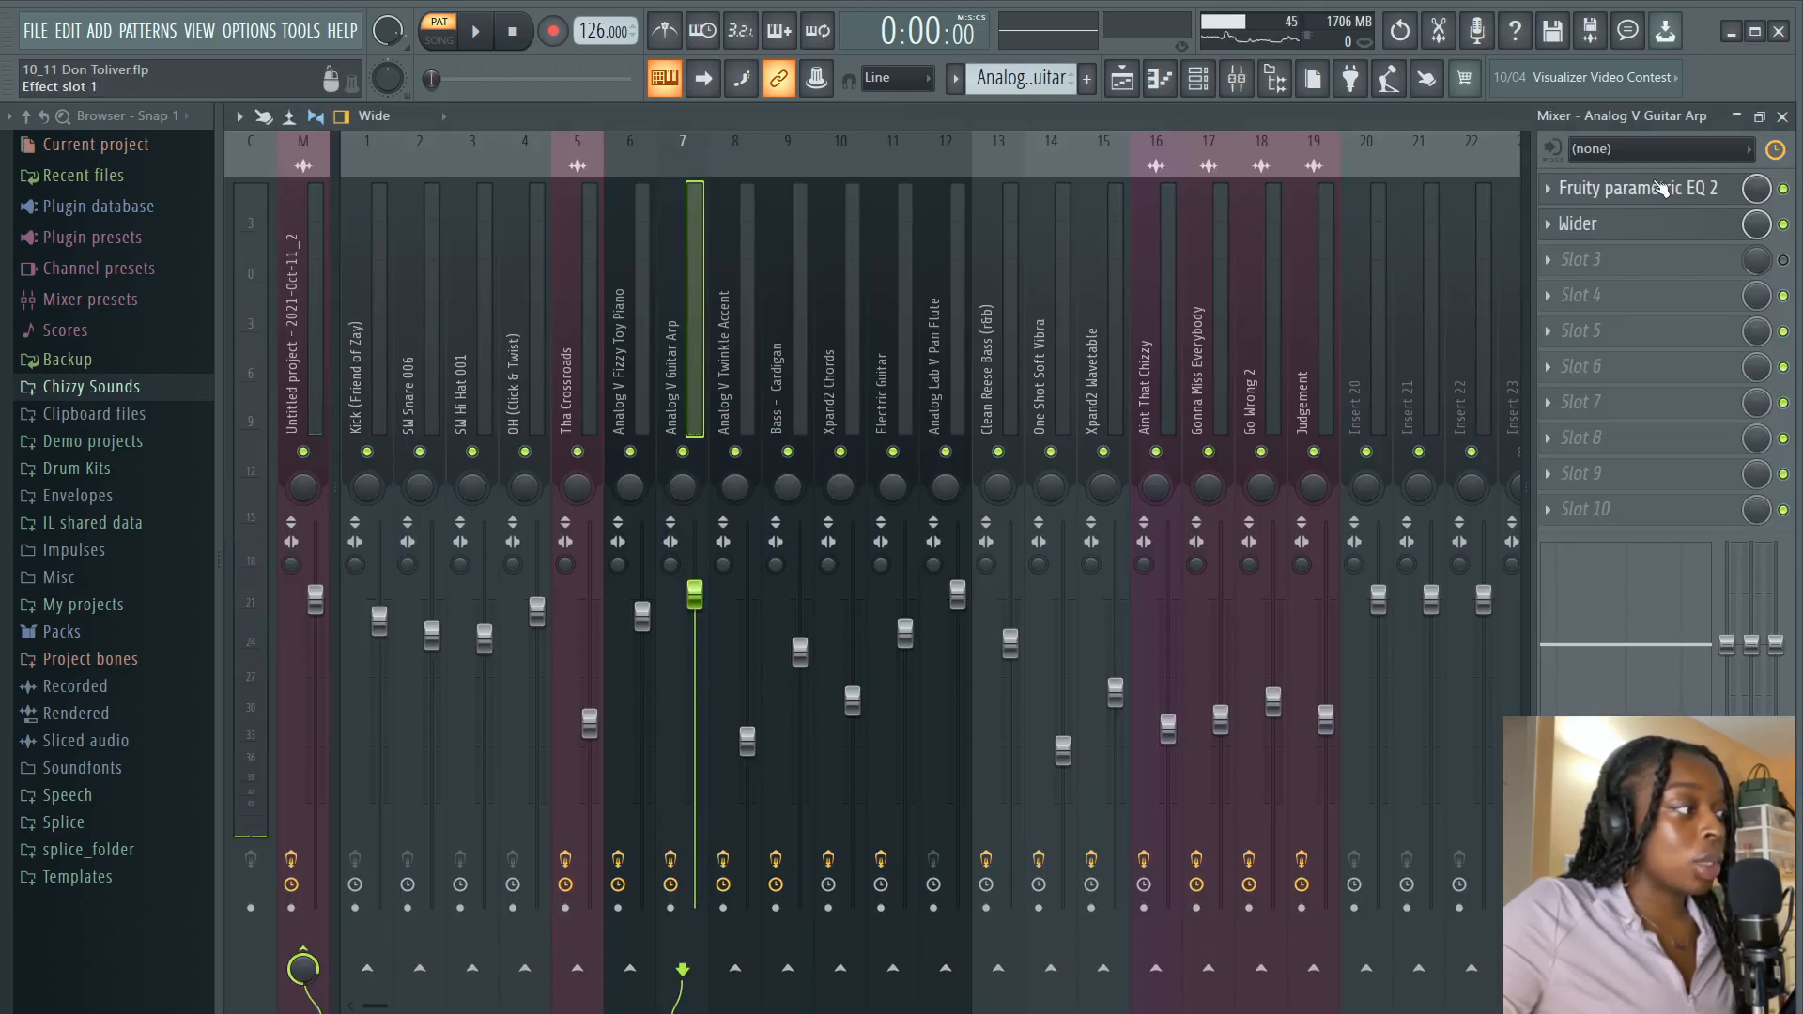
pyautogui.click(1597, 188)
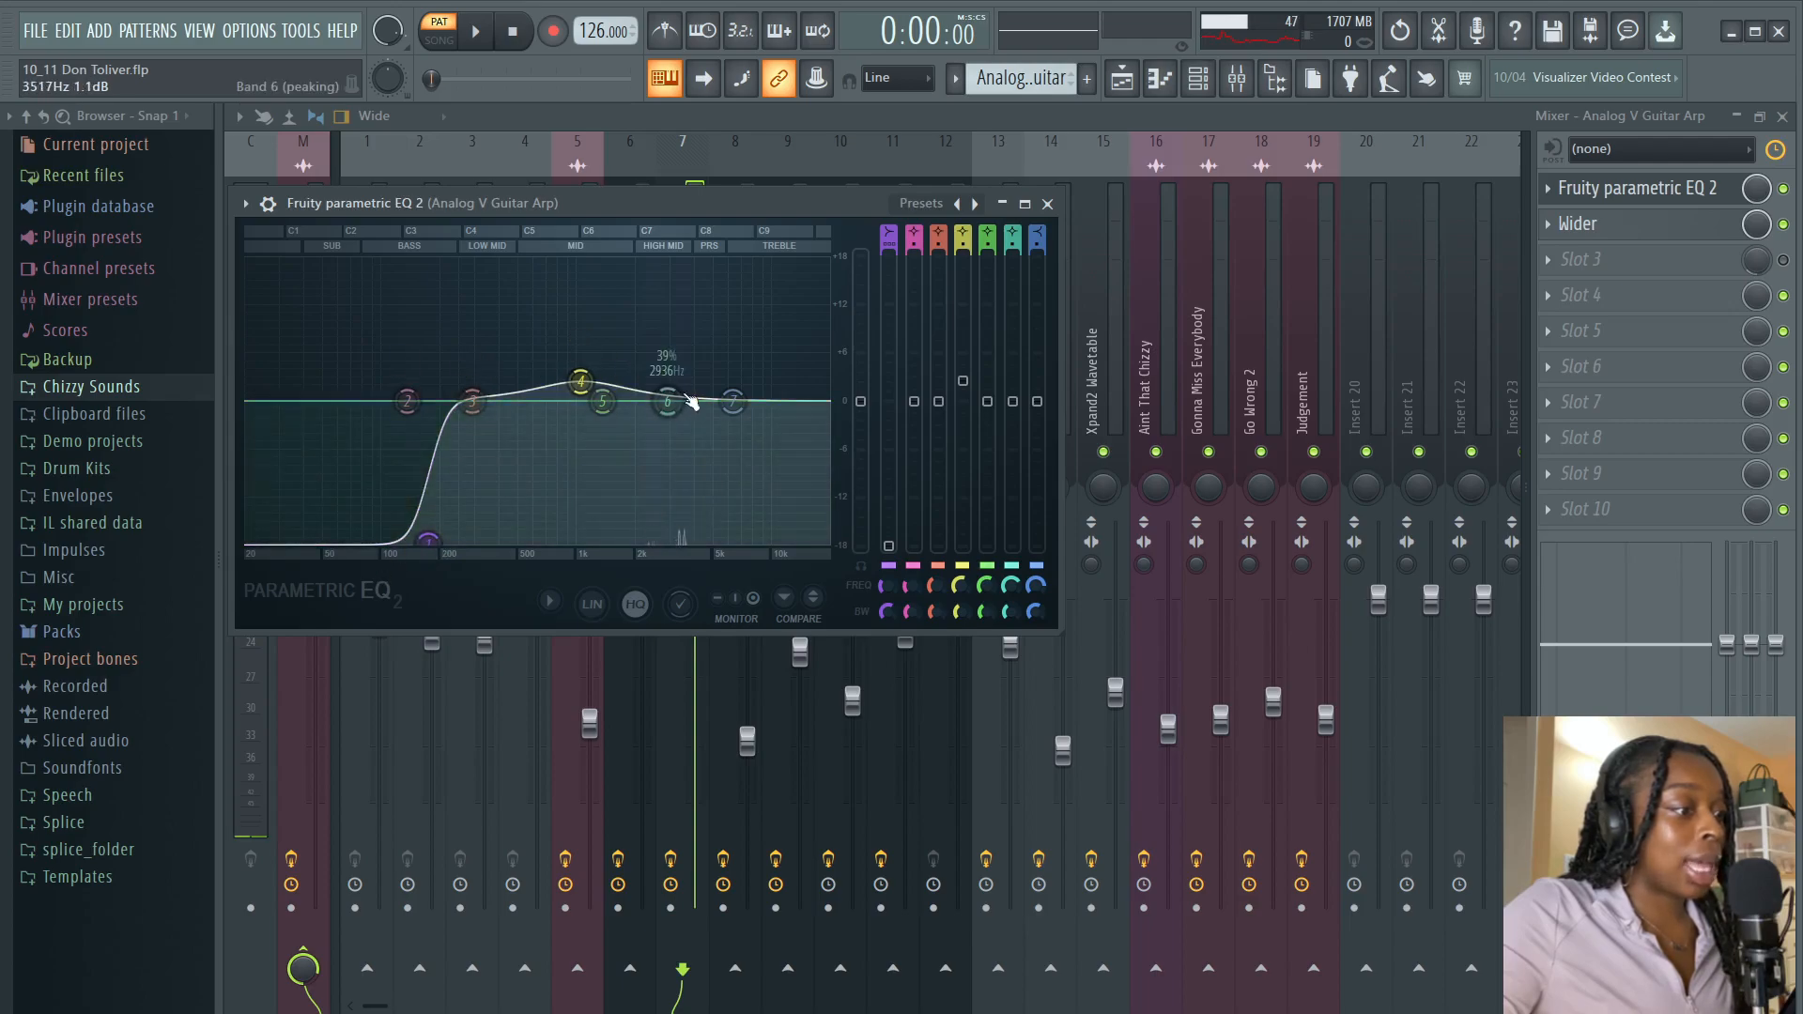
pyautogui.click(1047, 204)
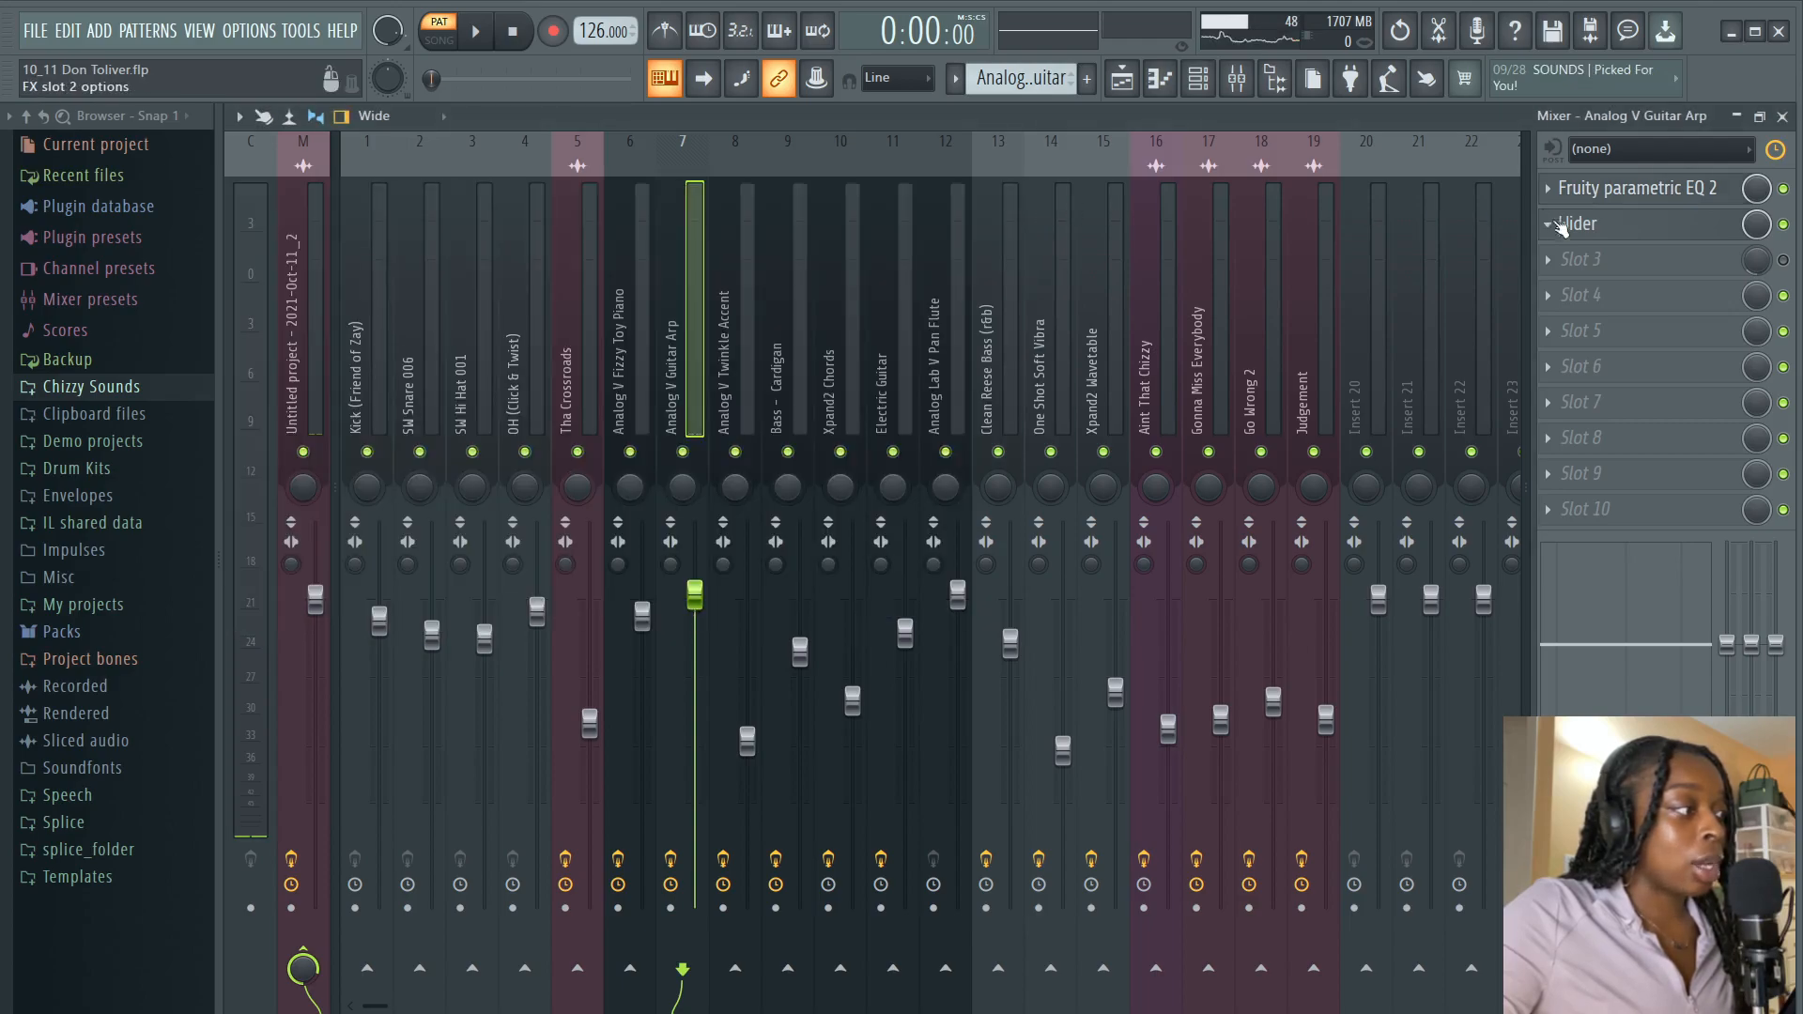
pyautogui.click(1620, 228)
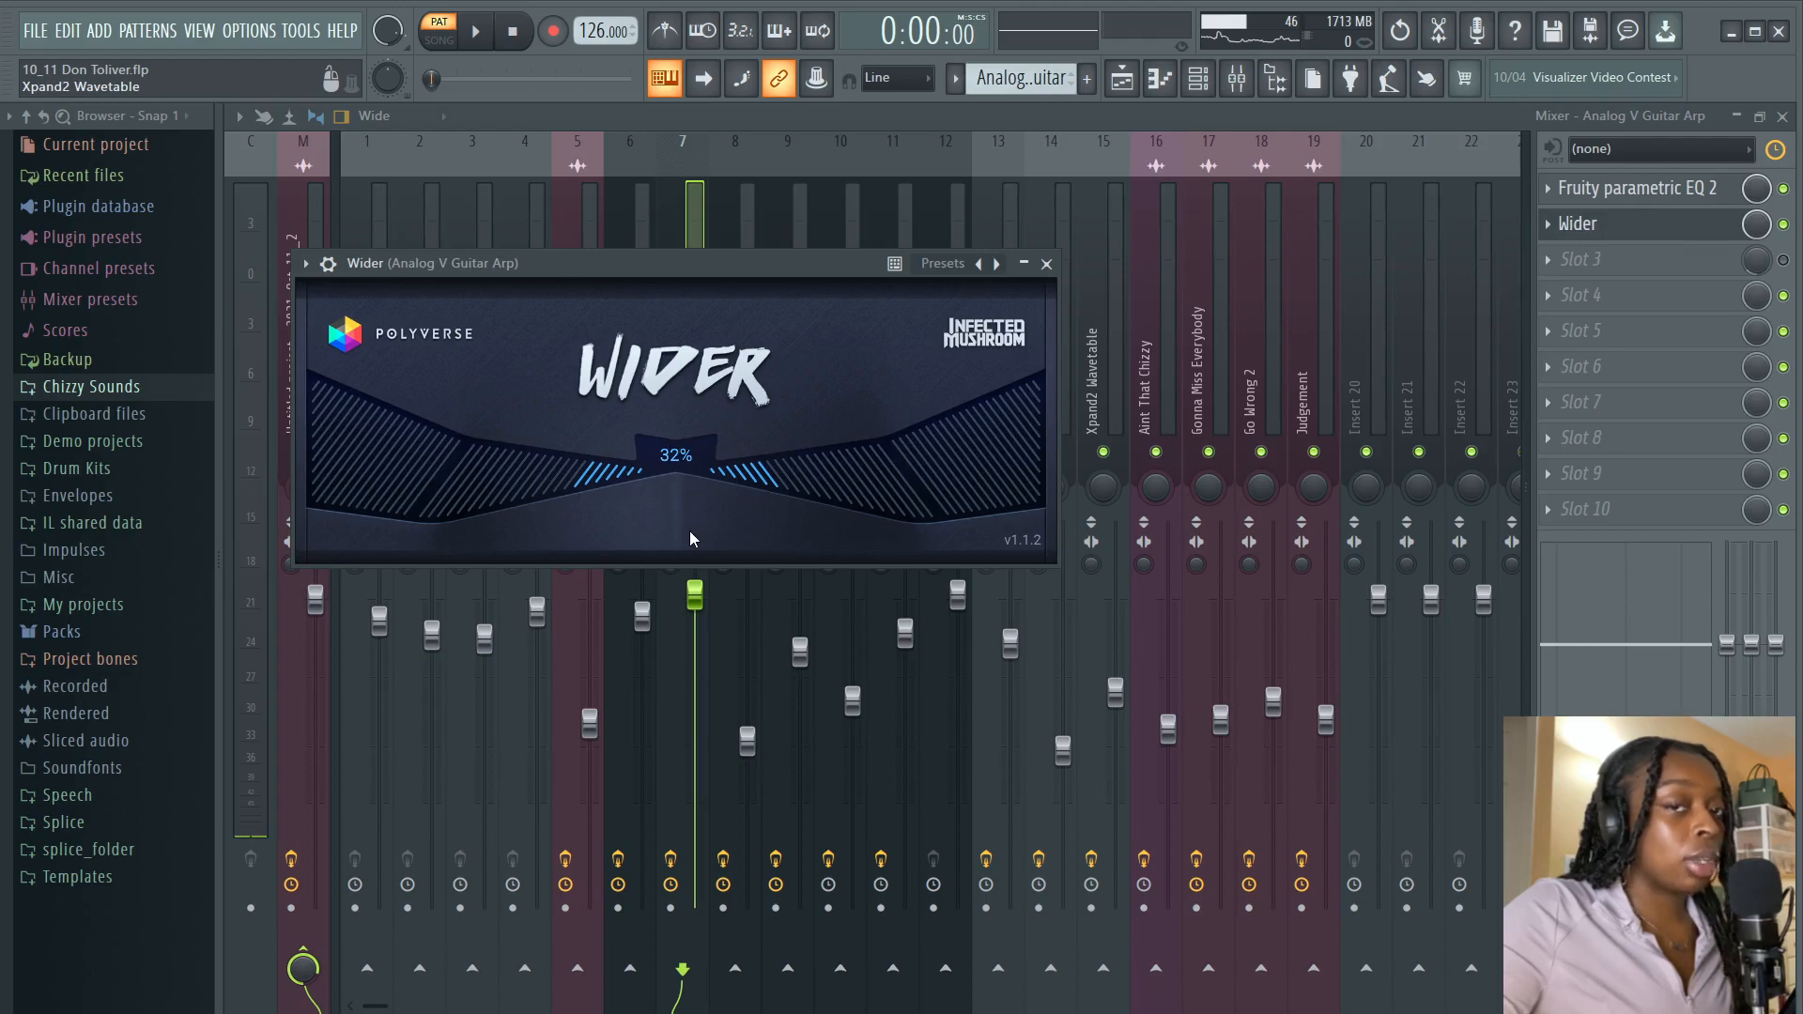
# - Compare the guitar pattern's sound with the Analog V Guitar Arp track's effects bypassed and enabled
pyautogui.click(678, 872)
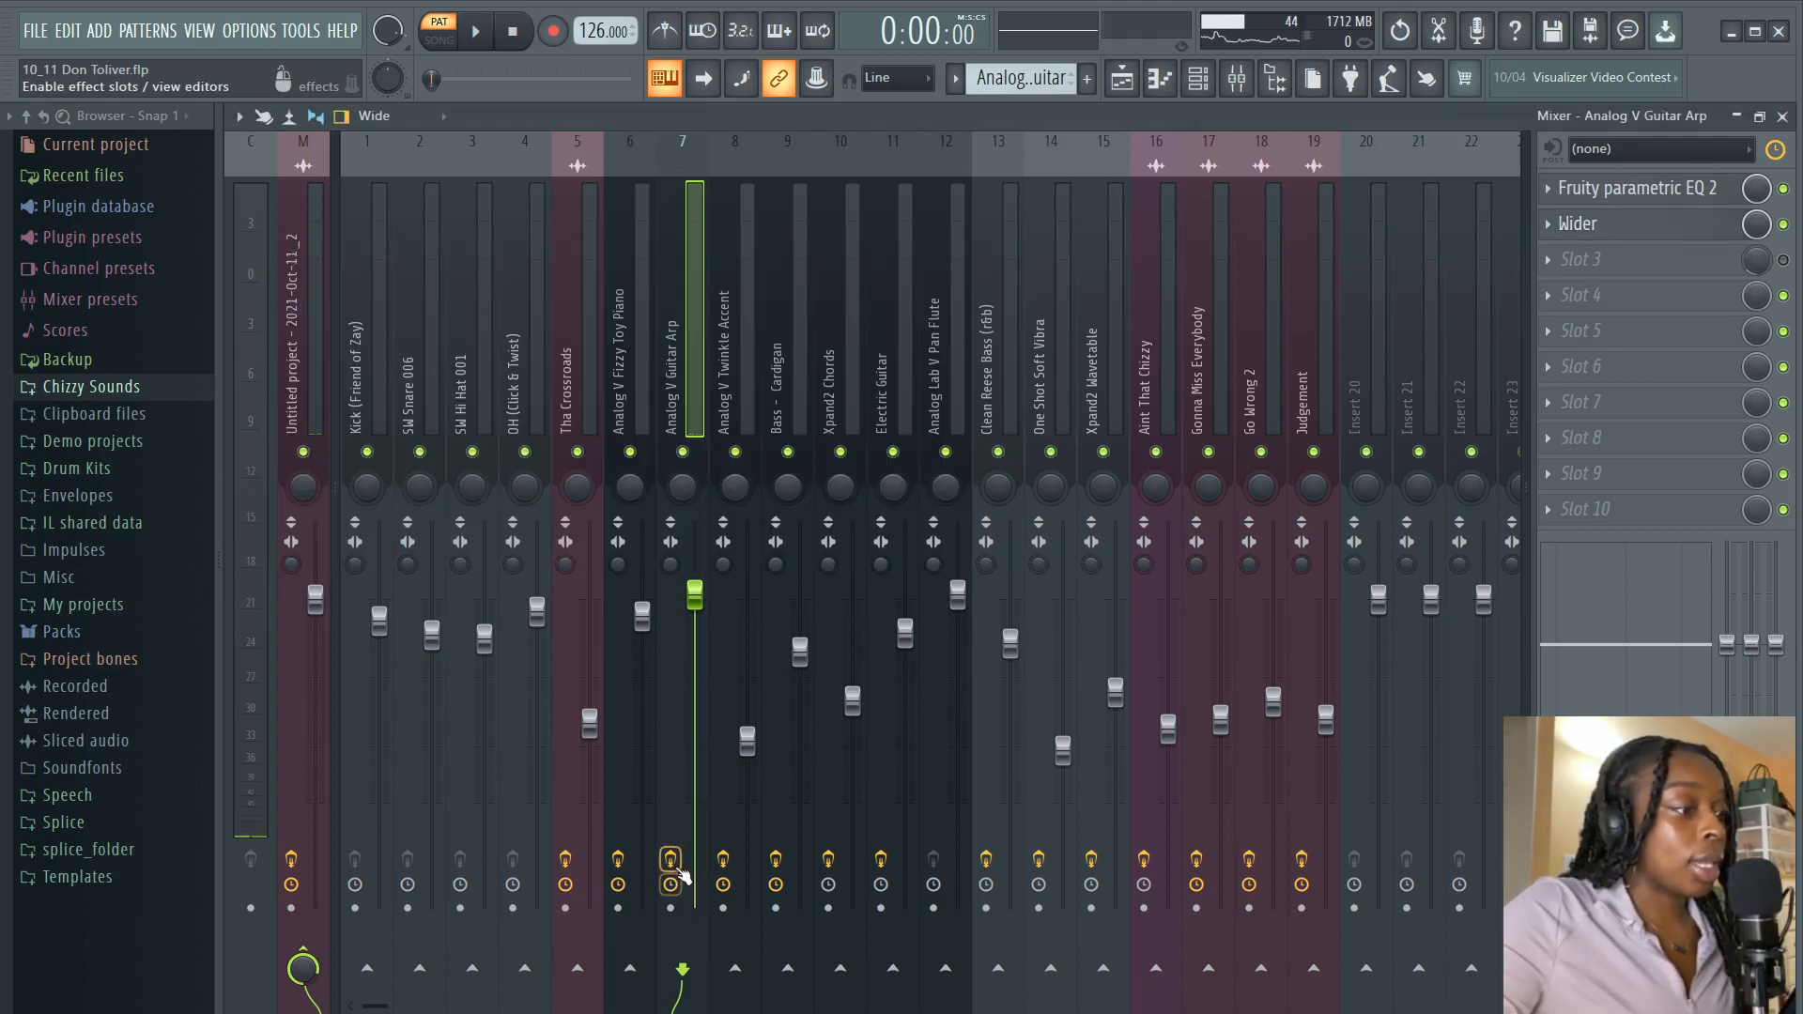
pyautogui.press('space')
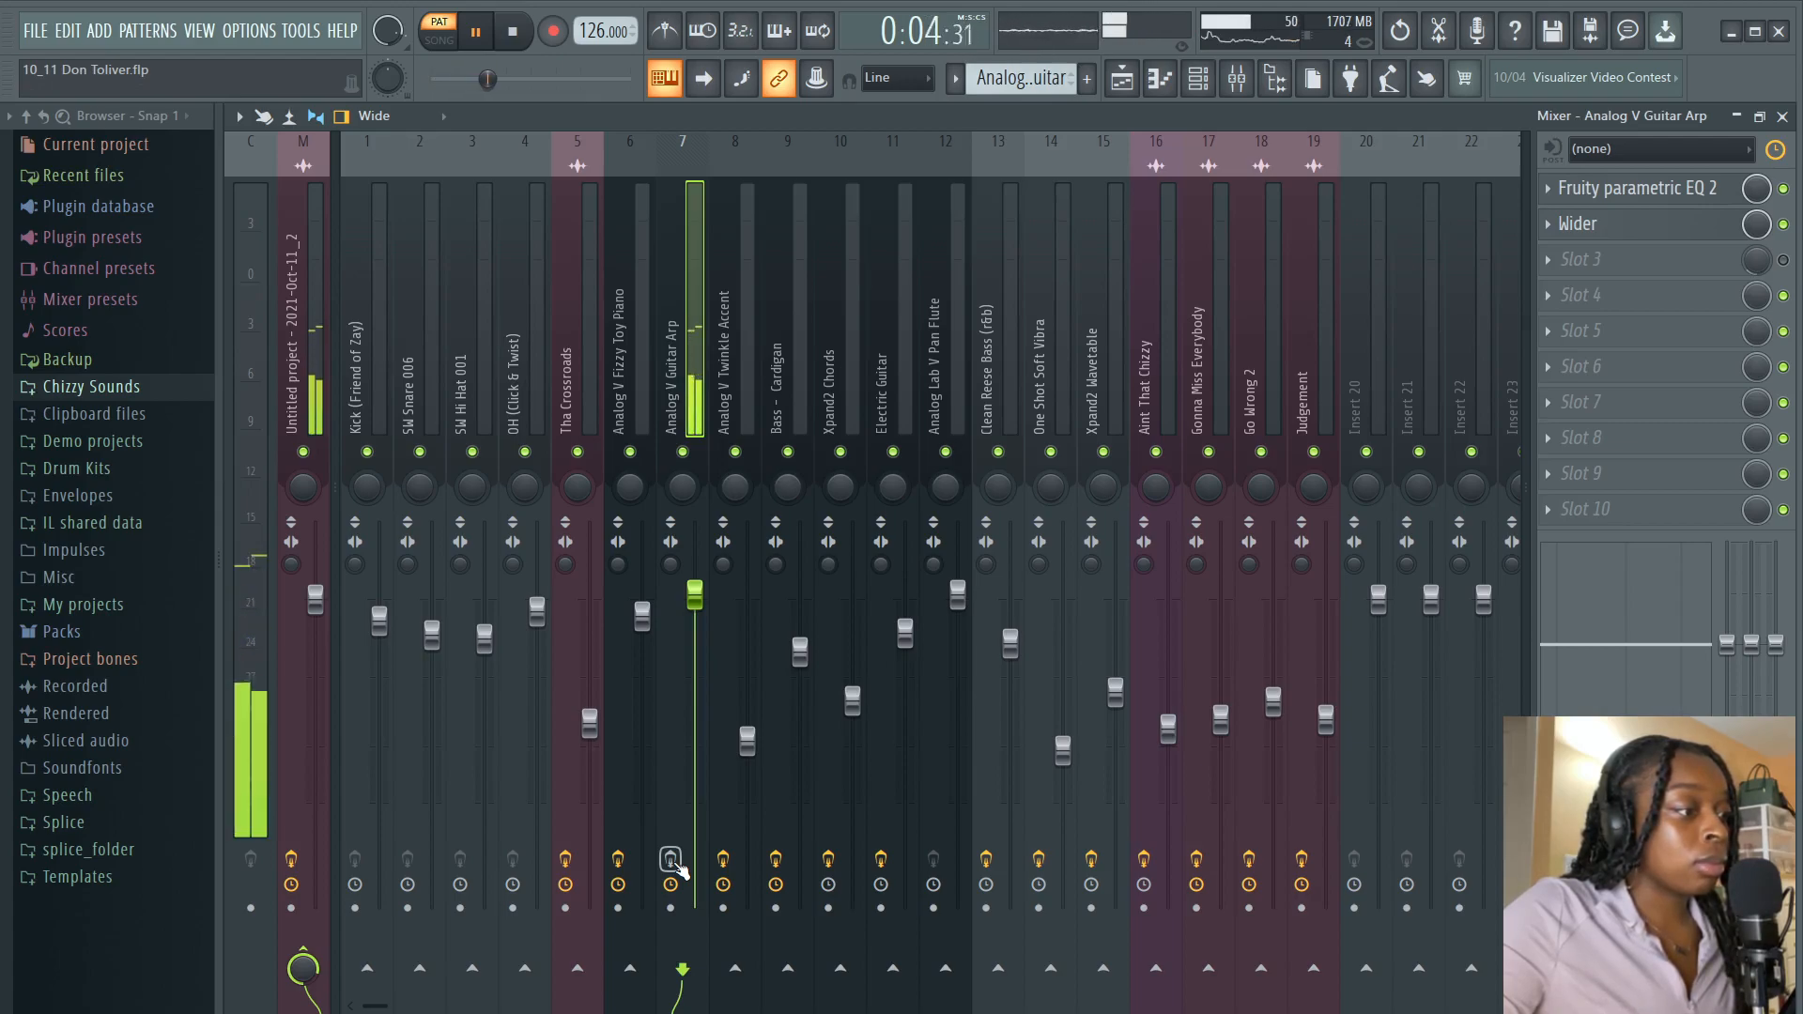
pyautogui.press('space')
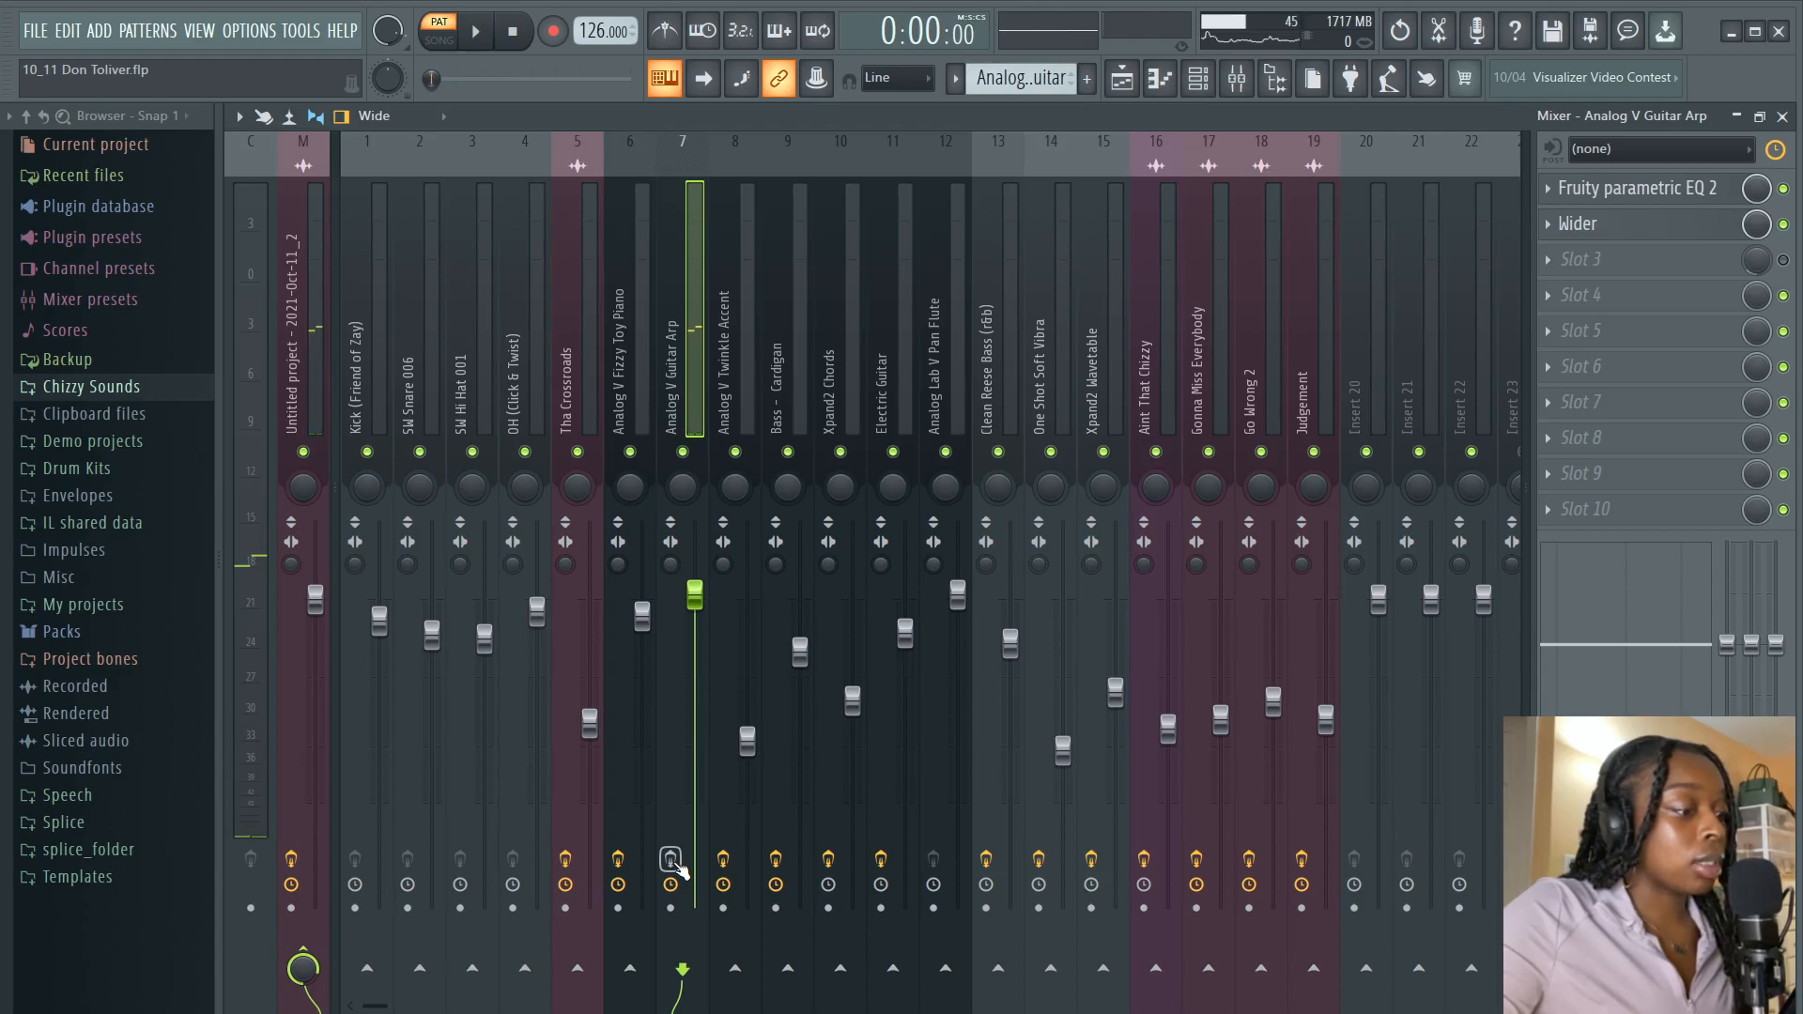
pyautogui.press('space')
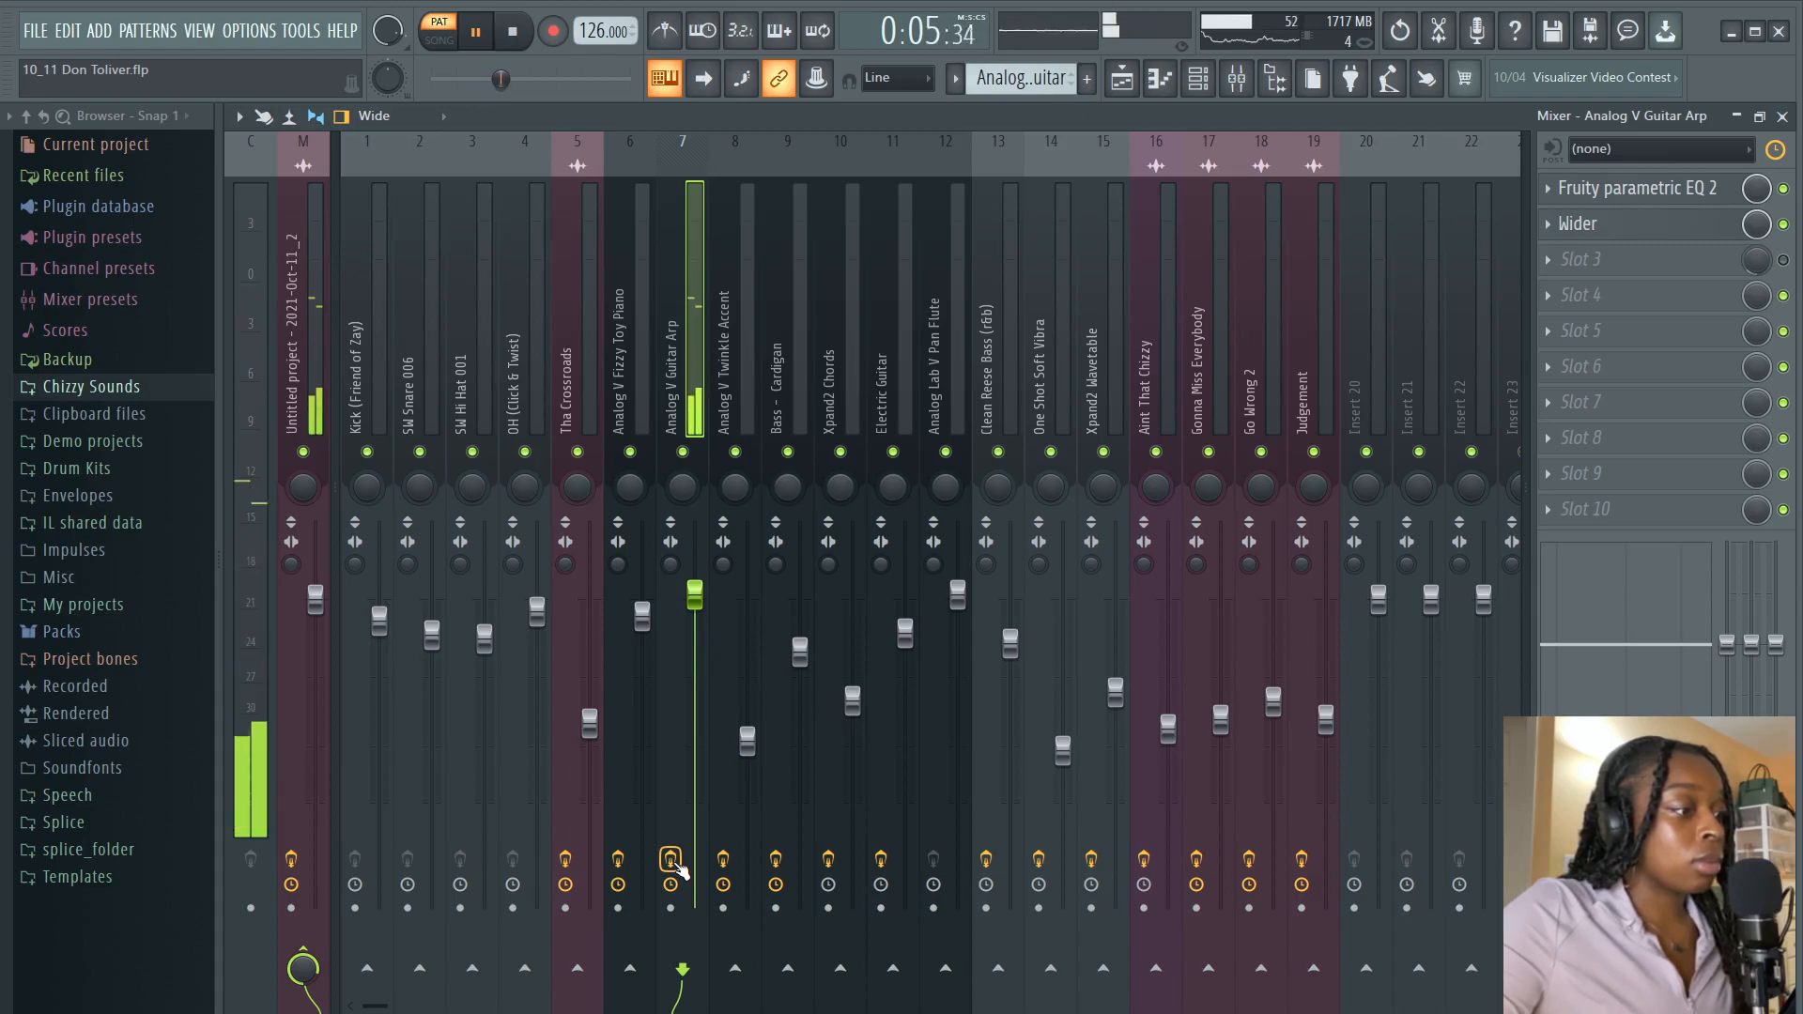
pyautogui.press('space')
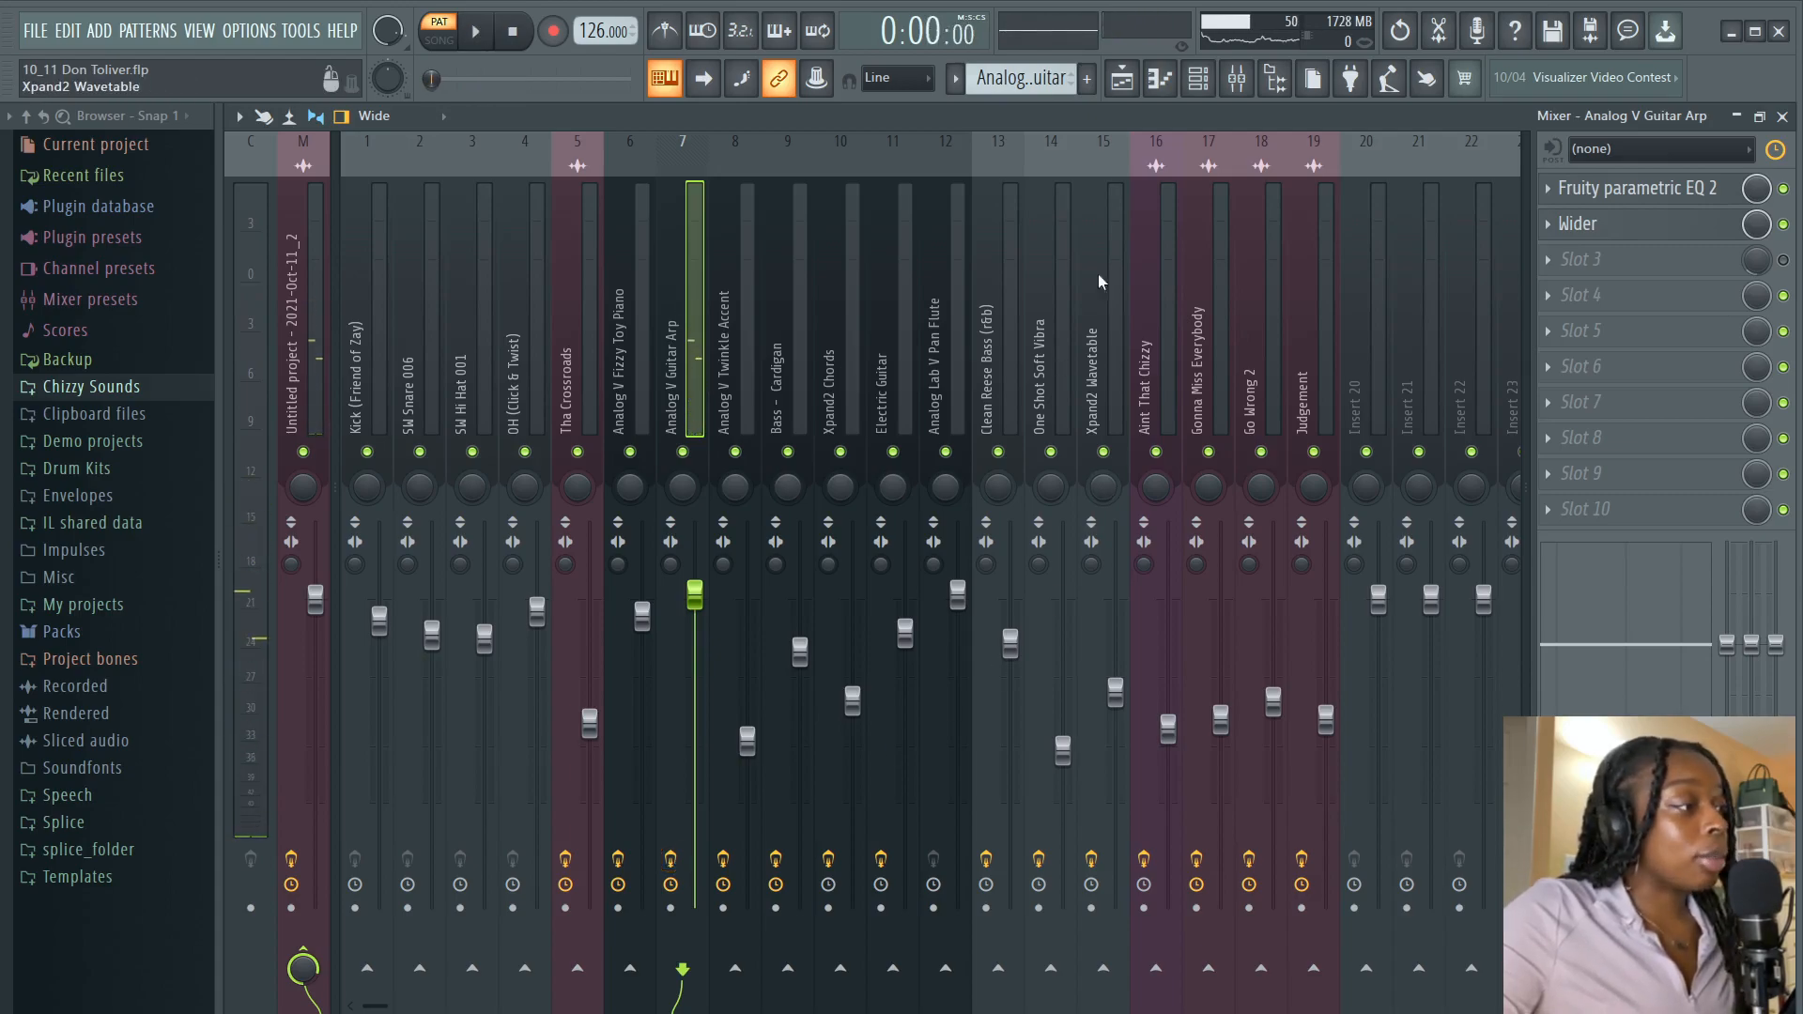
# - Mute the Go Wrong #2 clips on Track 3 of the playlist
pyautogui.click(1135, 84)
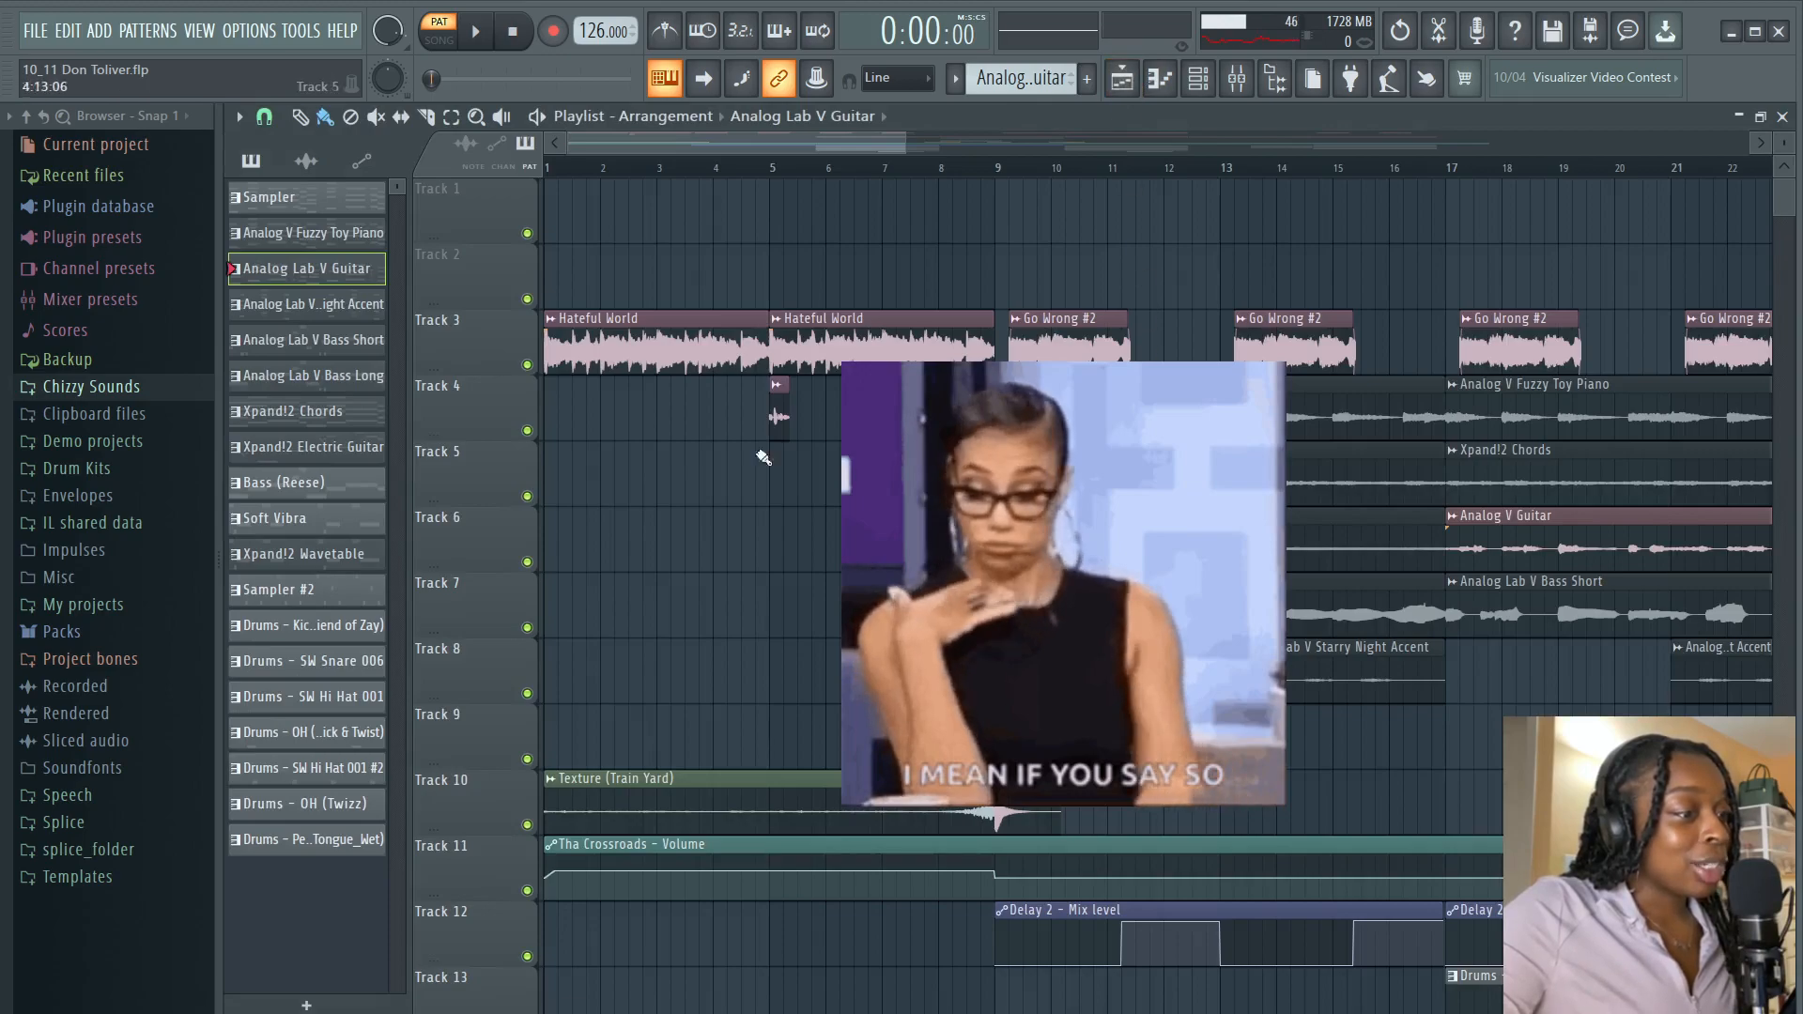
pyautogui.click(377, 118)
pyautogui.click(1069, 344)
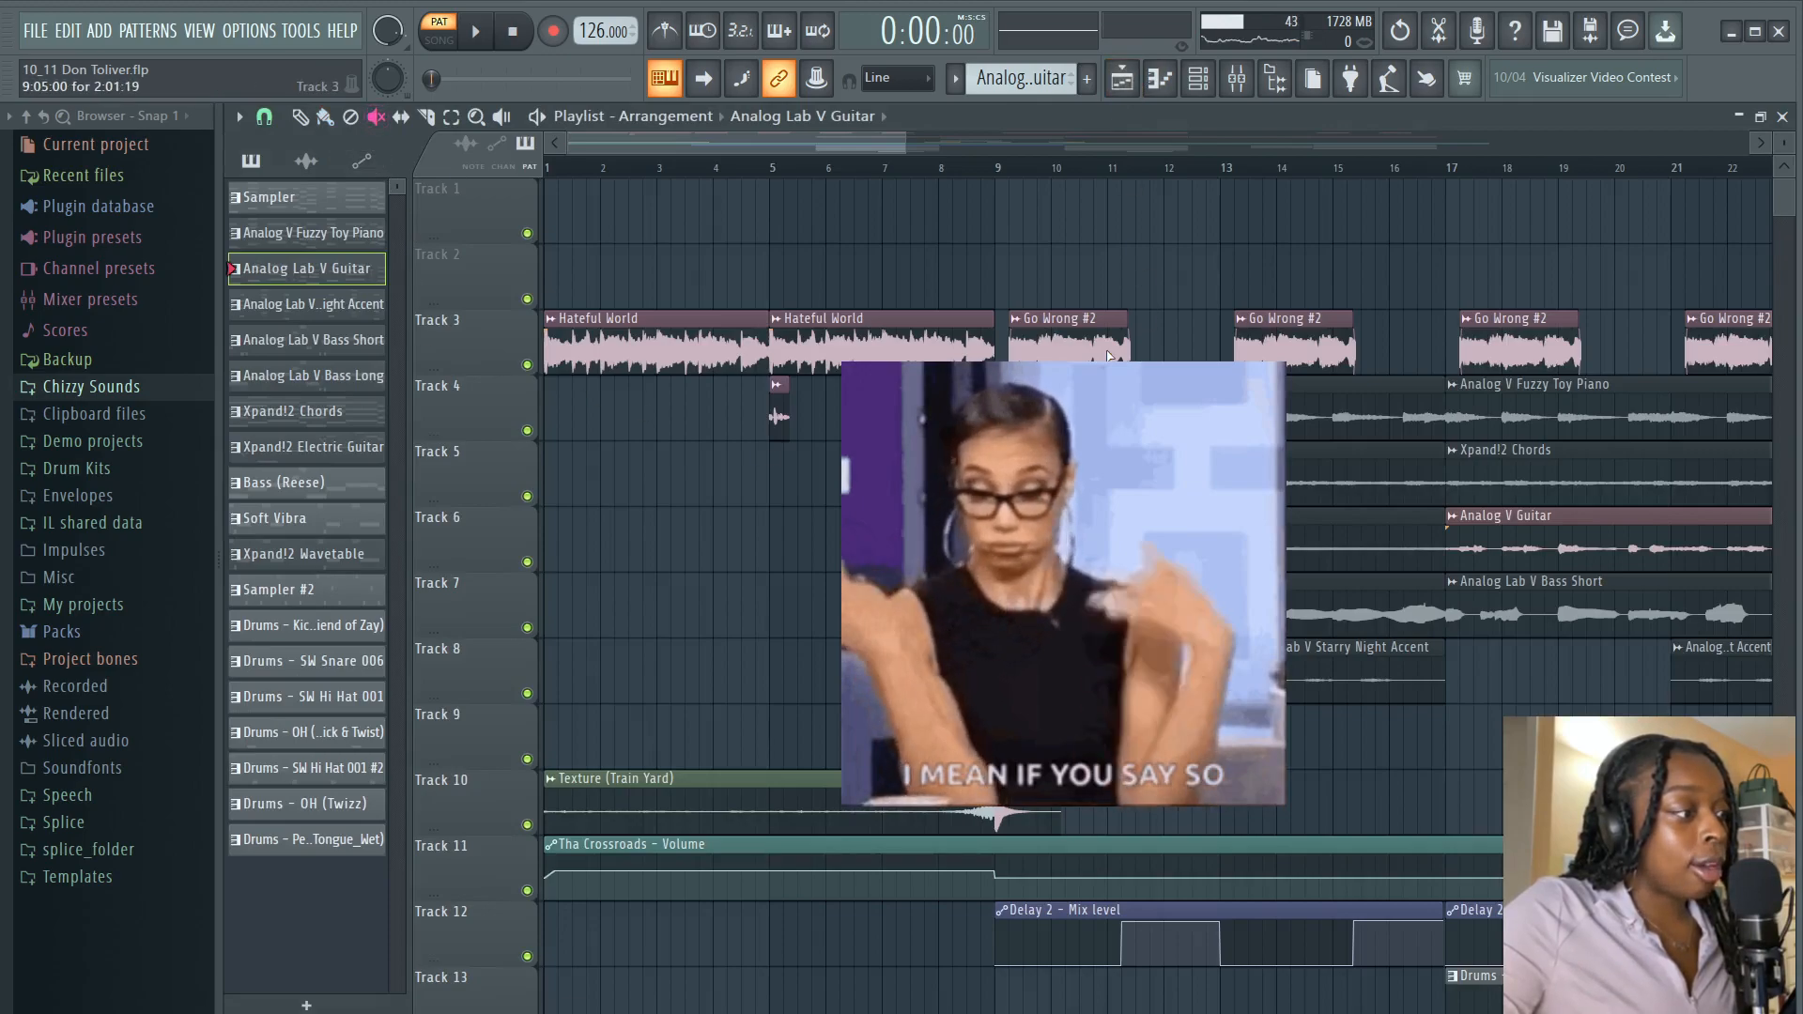
pyautogui.click(1293, 344)
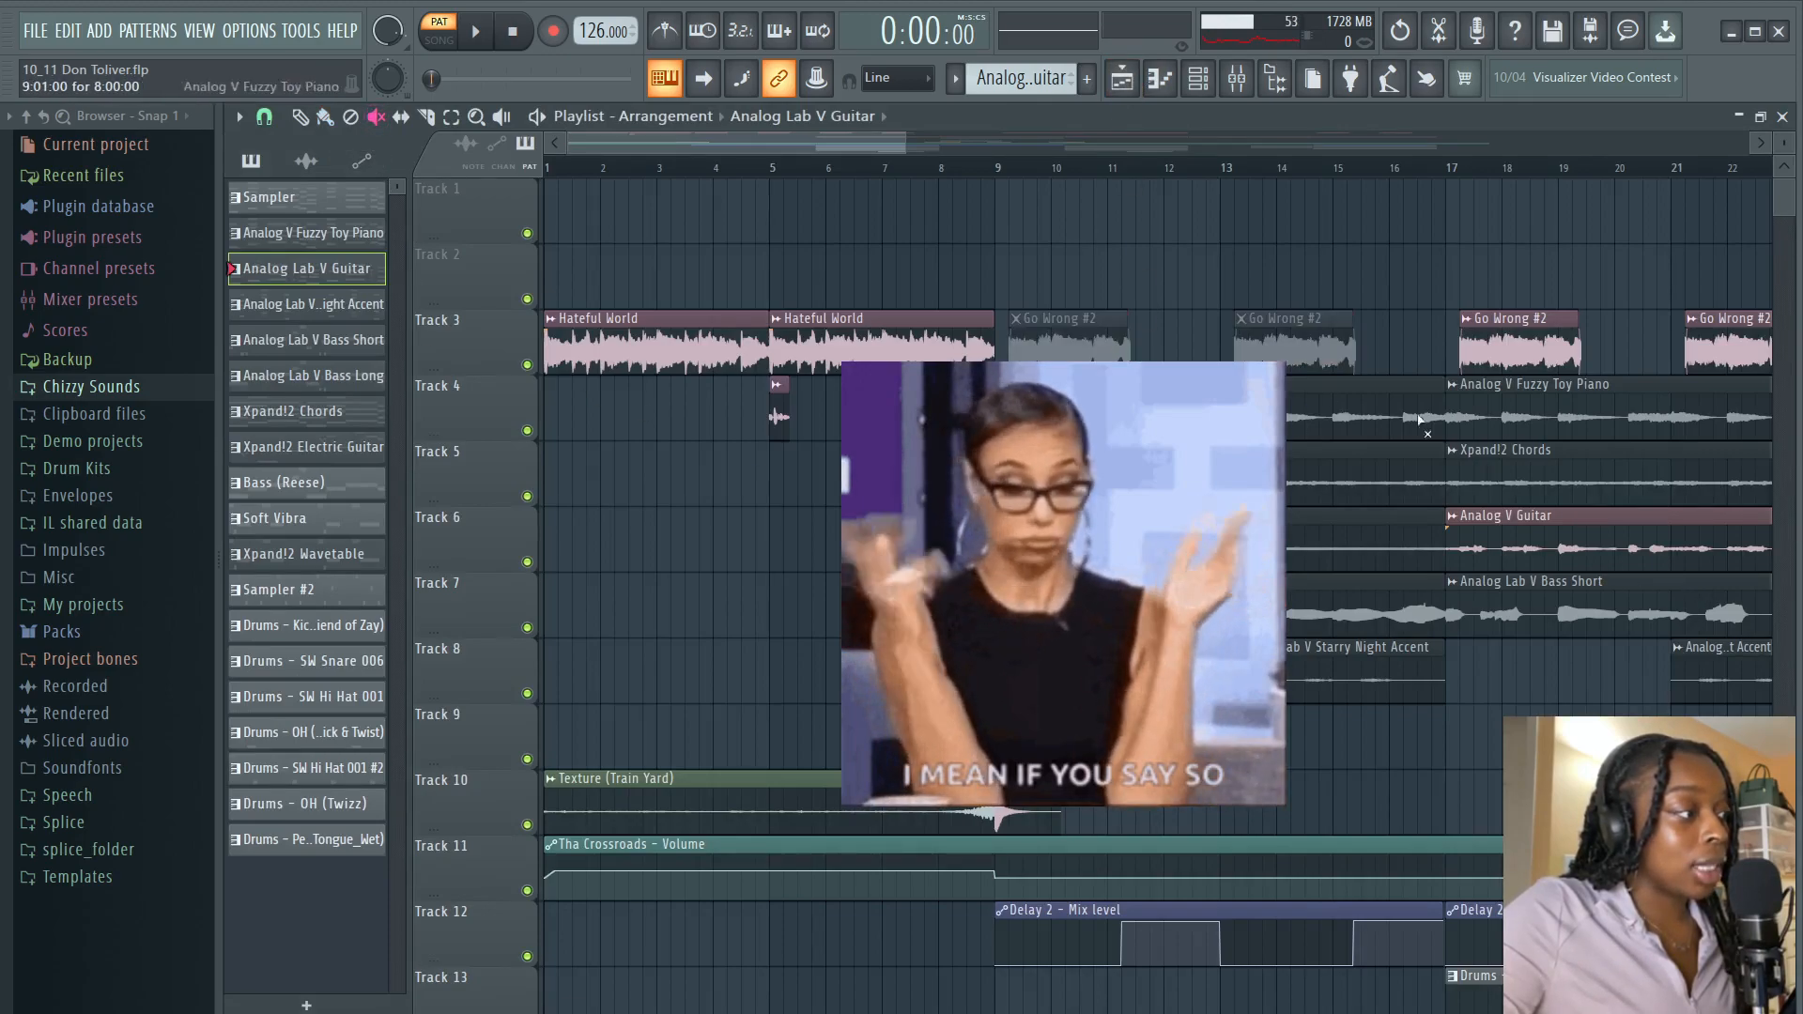
# - Play the arrangement from bar 17 in song mode and mute the riser and crash clips around bar 25 on Track 10
pyautogui.moveTo(797, 147); pyautogui.dragTo(985, 152)
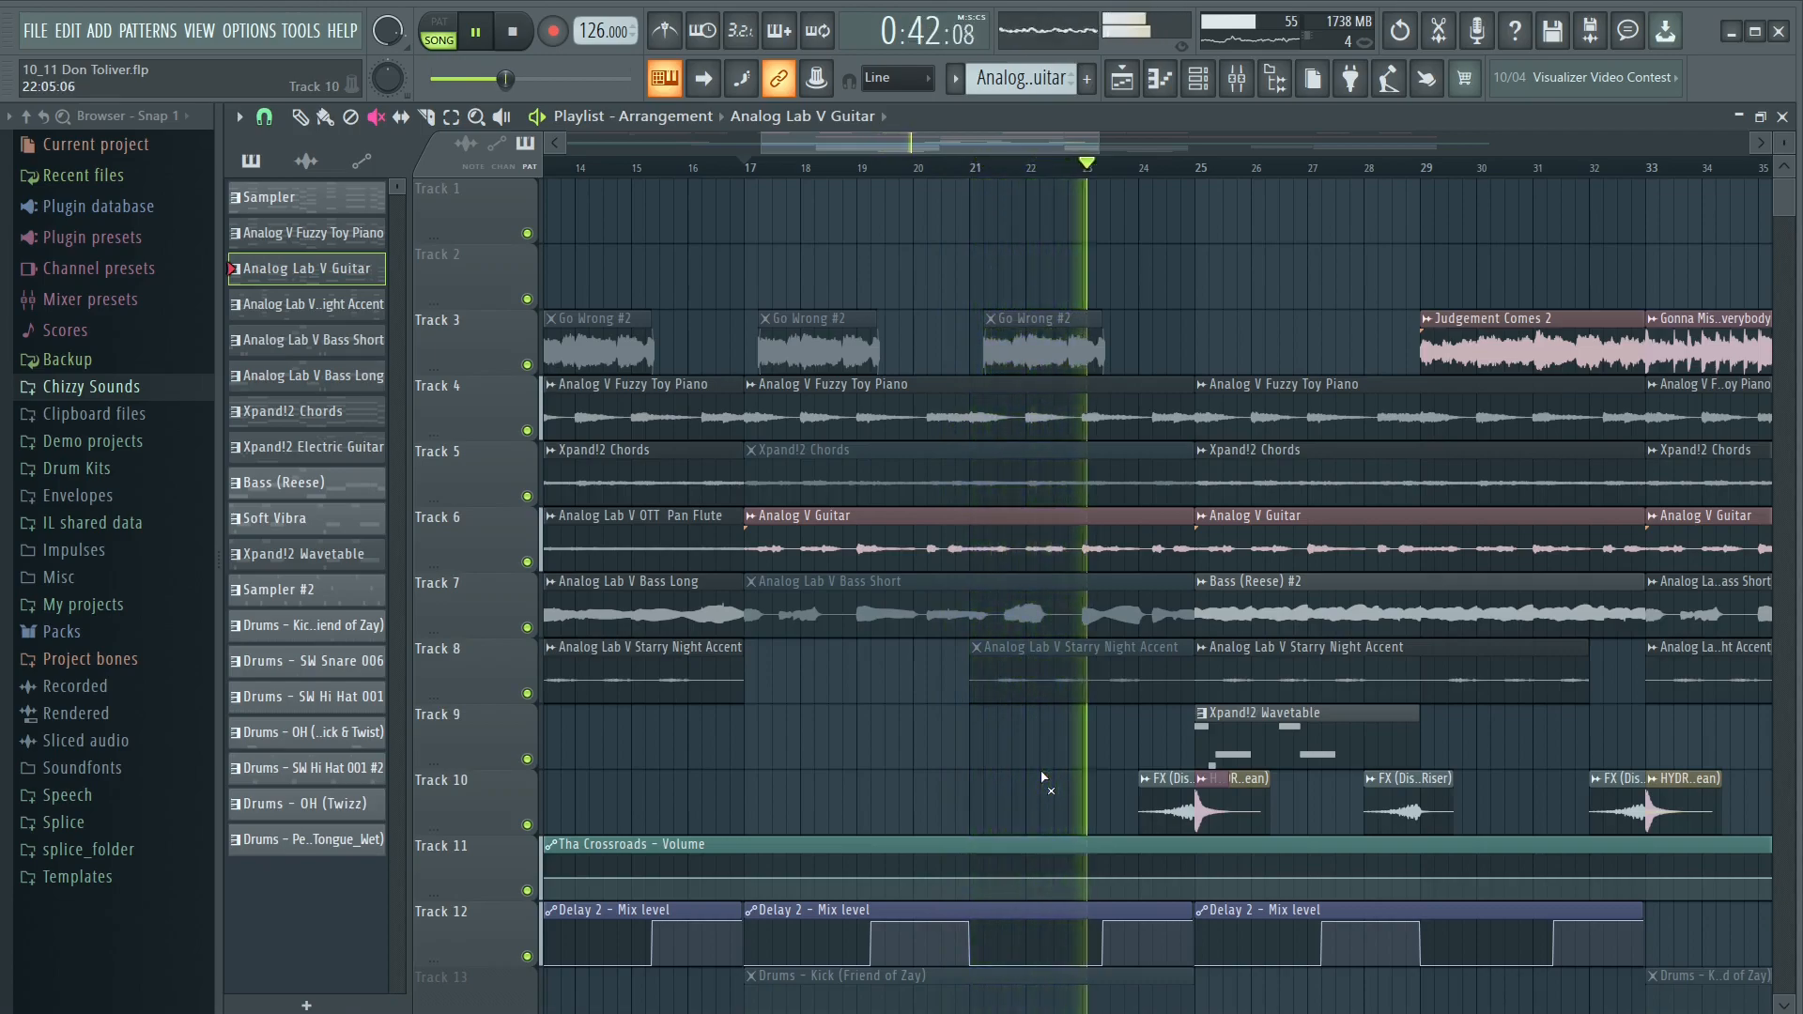
pyautogui.click(1202, 807)
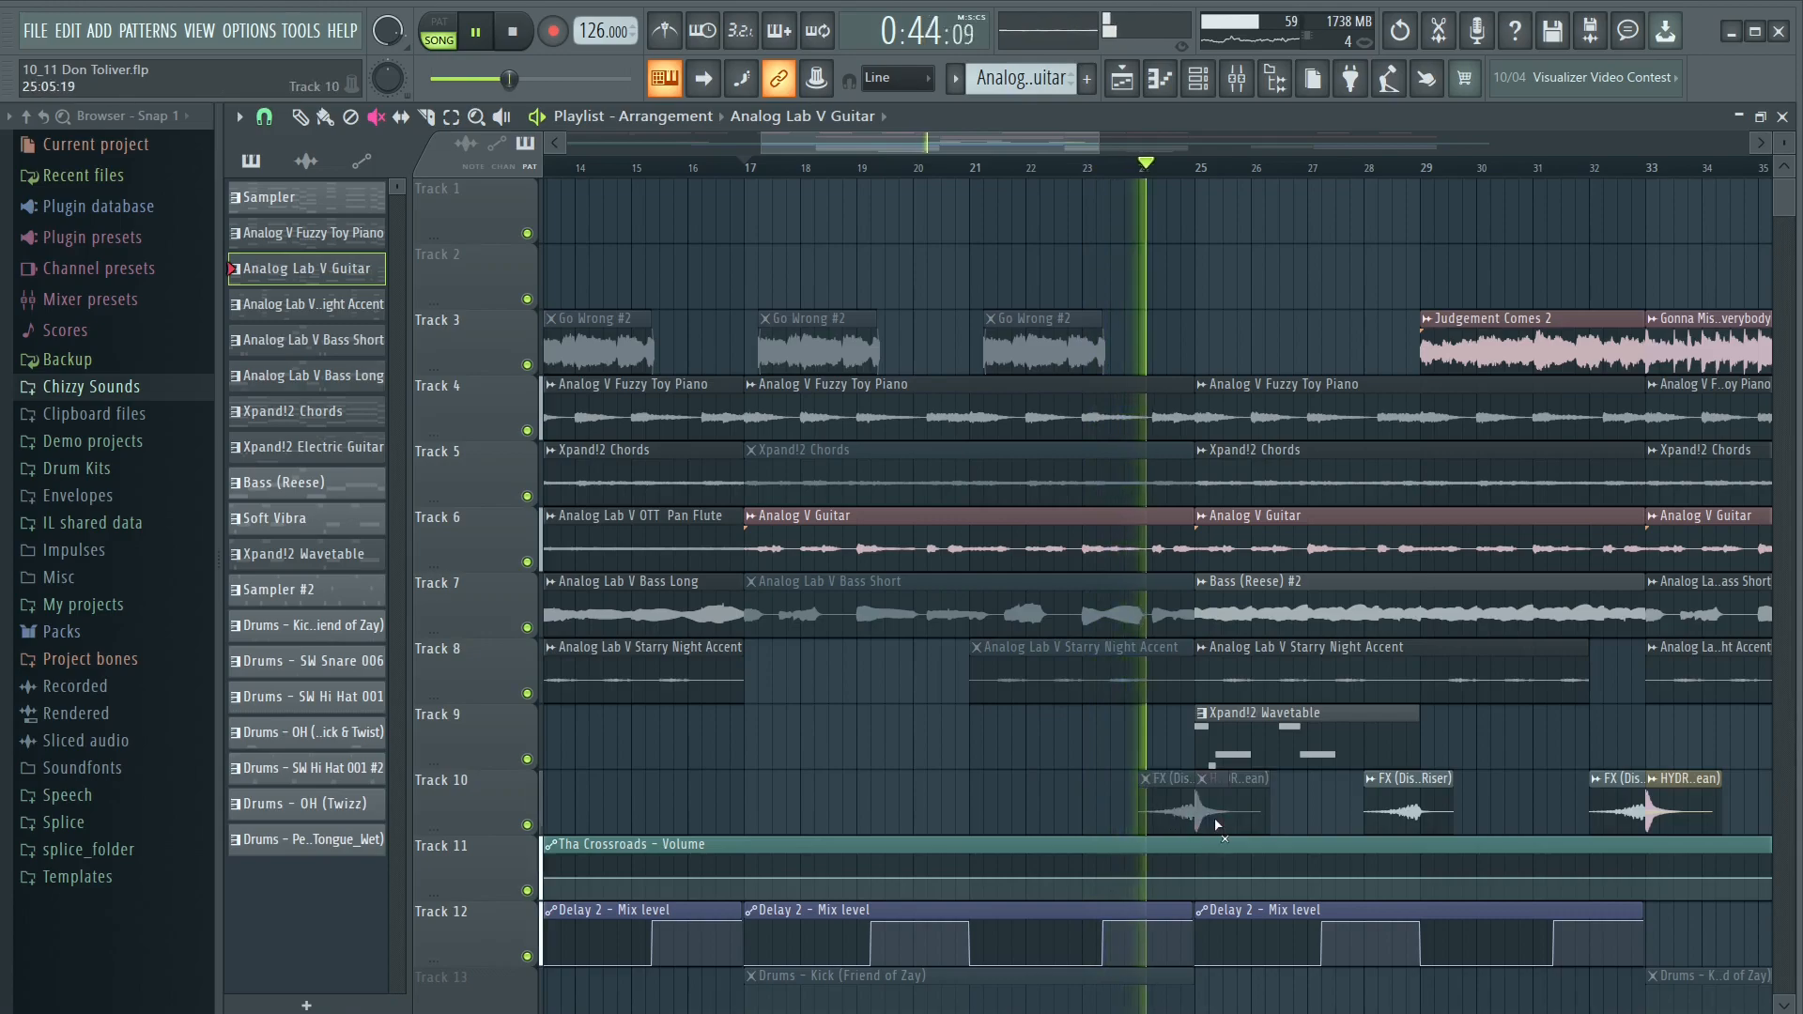
pyautogui.press('space')
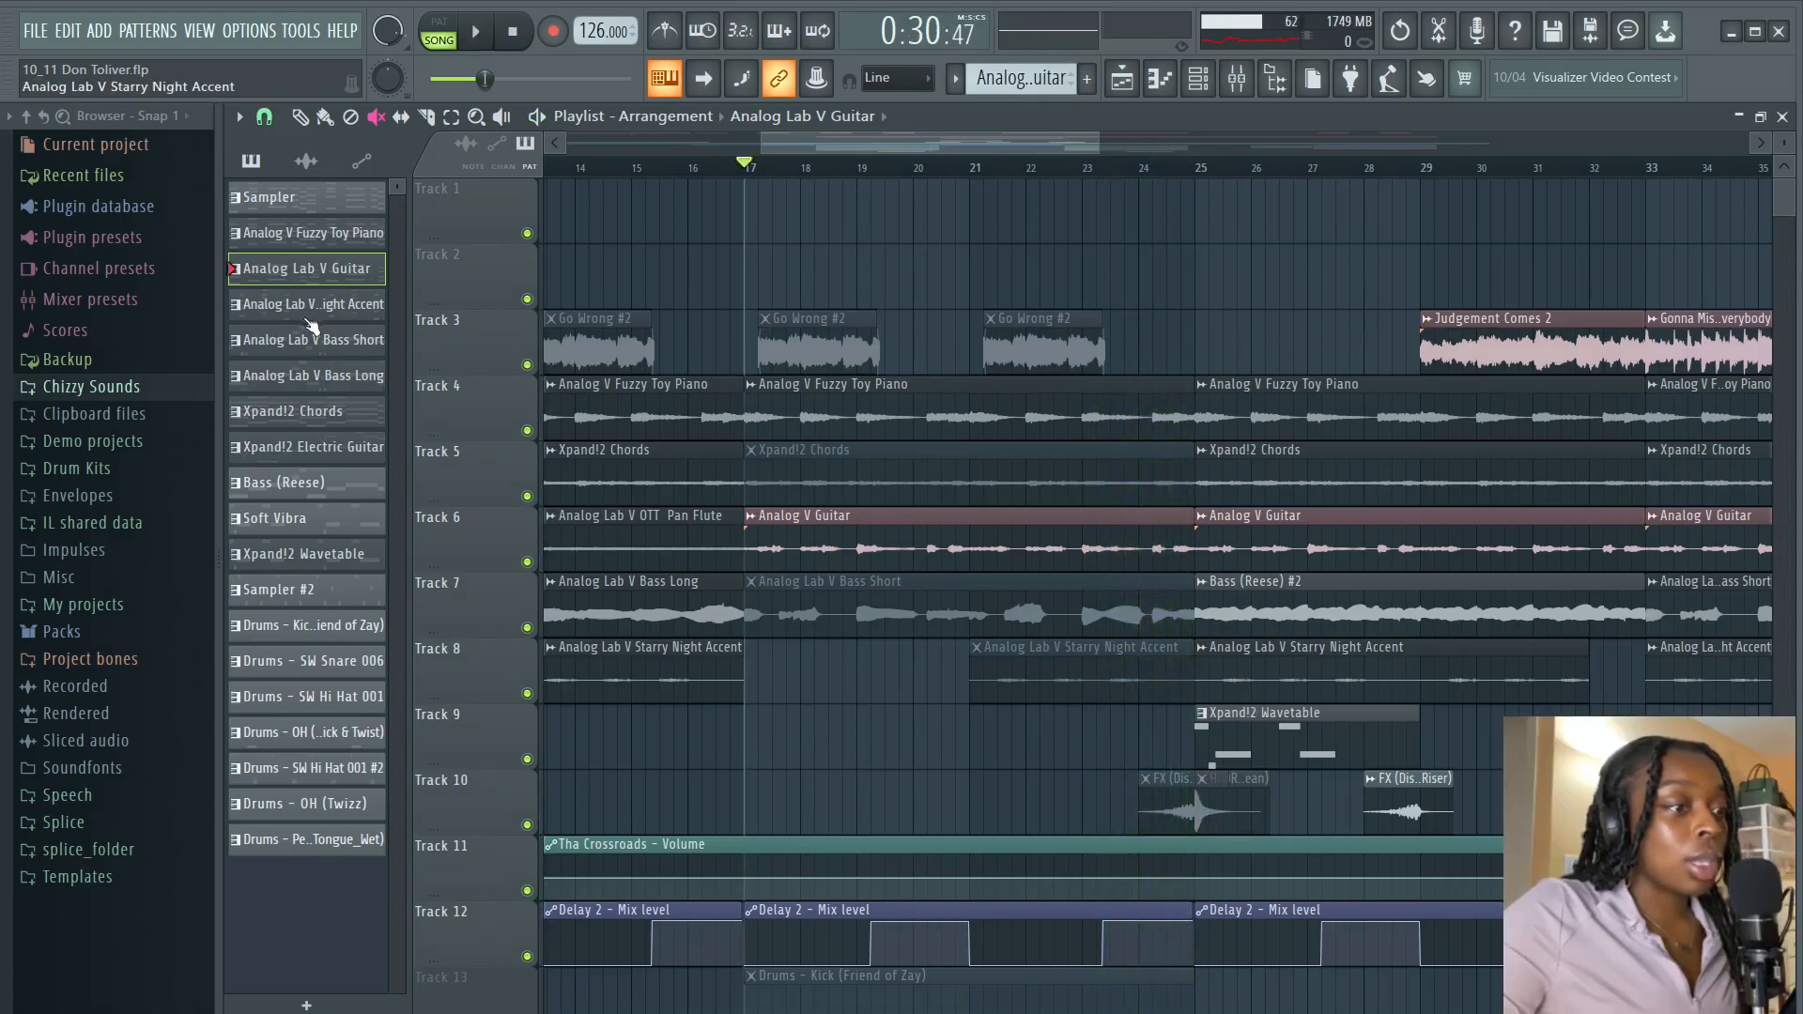
# - Open the Xpand!2 Chords pattern in the piano roll to examine its chords, and bring up the channel rack
pyautogui.click(320, 421)
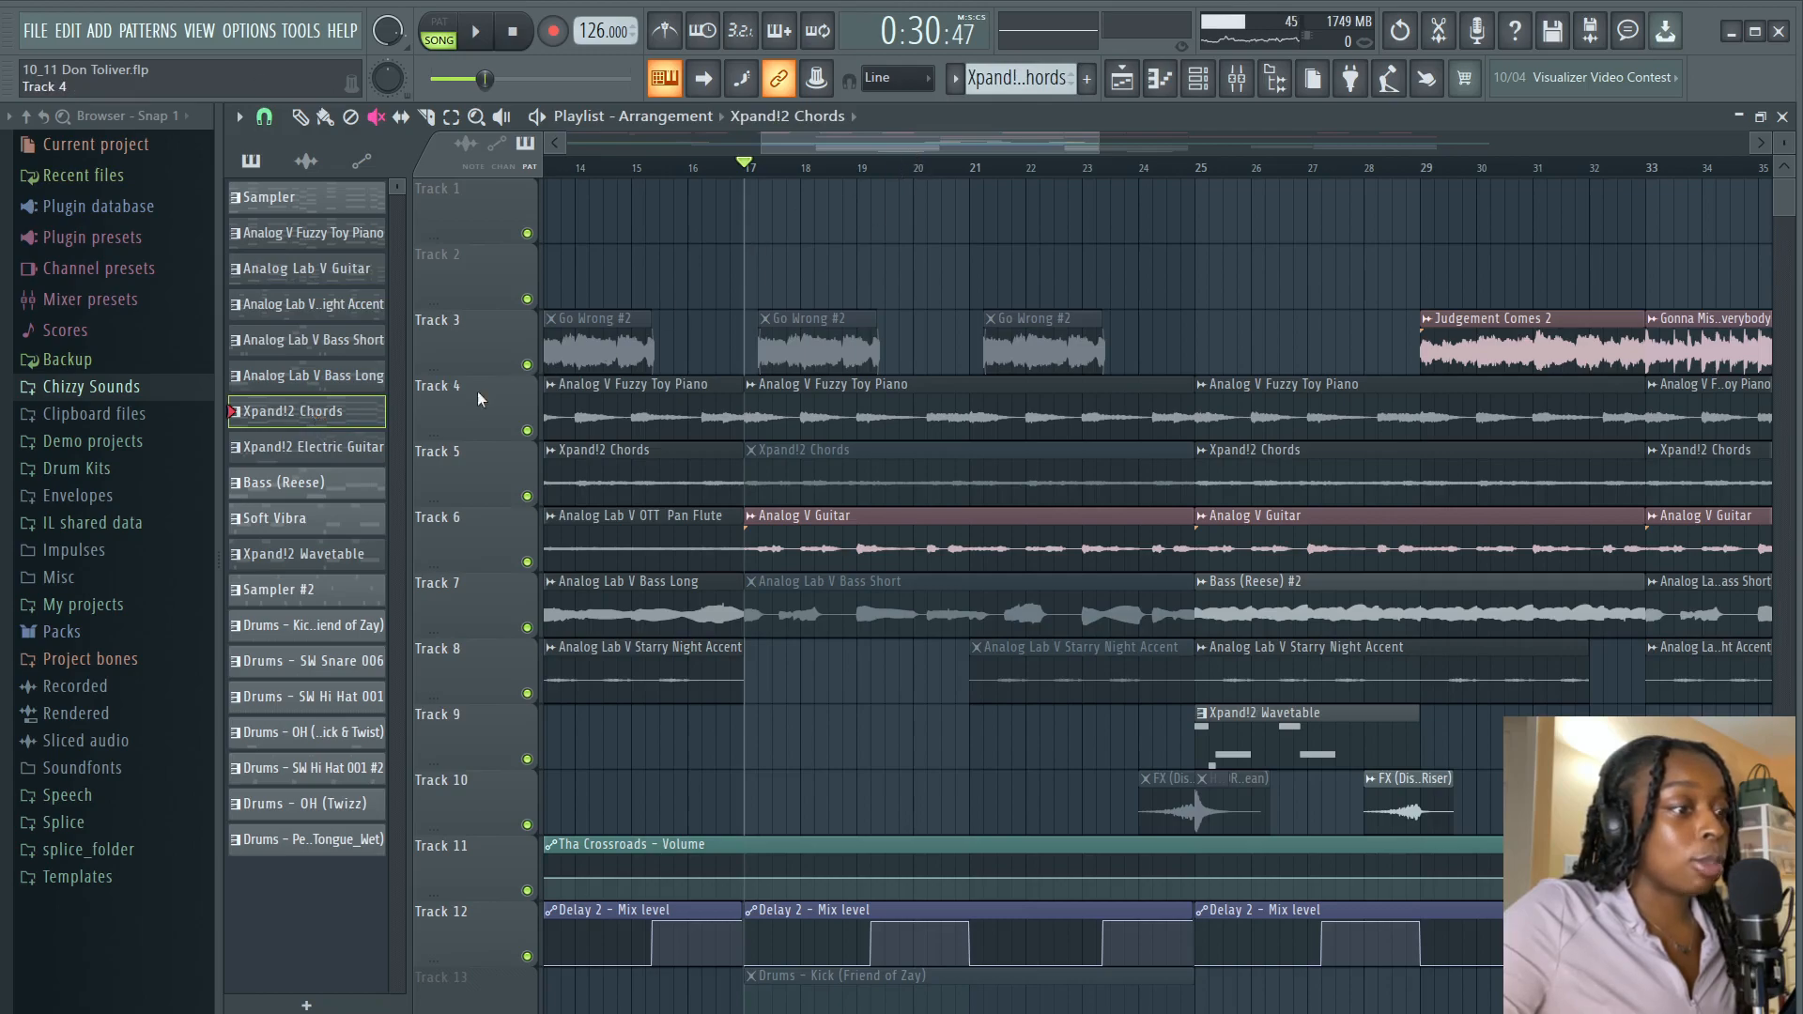
pyautogui.doubleClick(375, 423)
pyautogui.click(1197, 92)
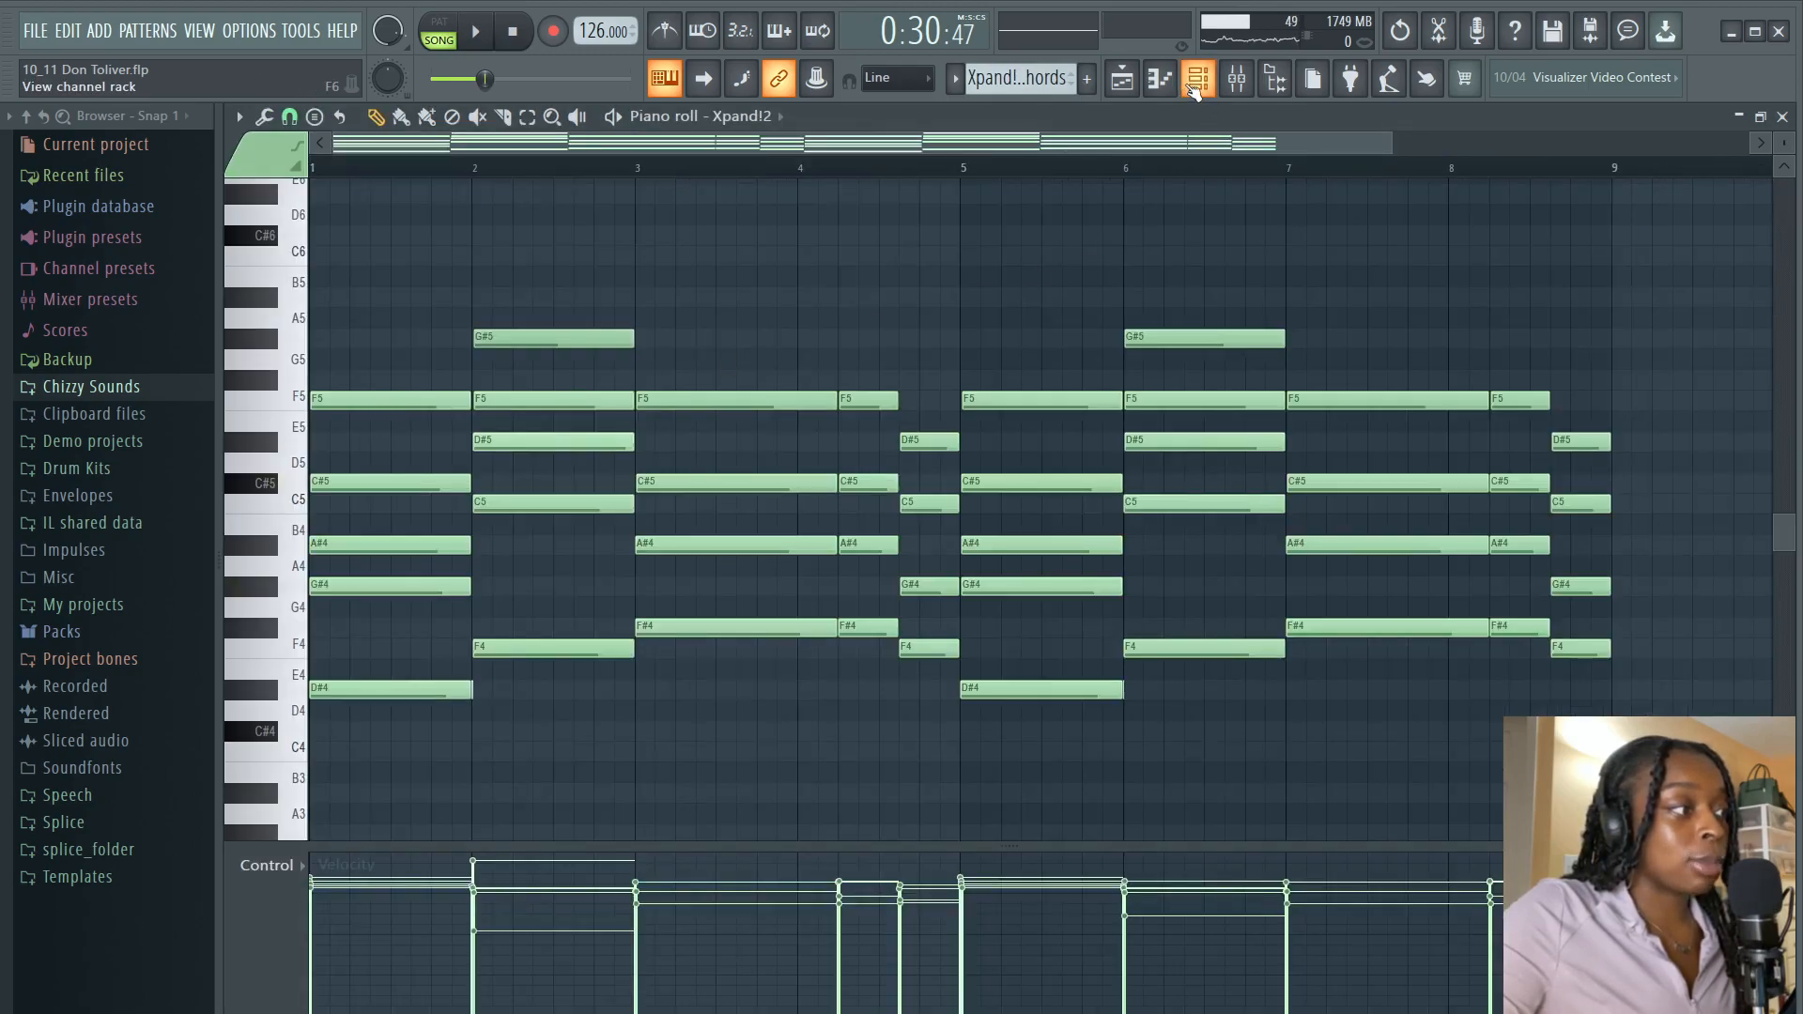
pyautogui.click(1197, 92)
pyautogui.rightClick(560, 669)
pyautogui.click(611, 656)
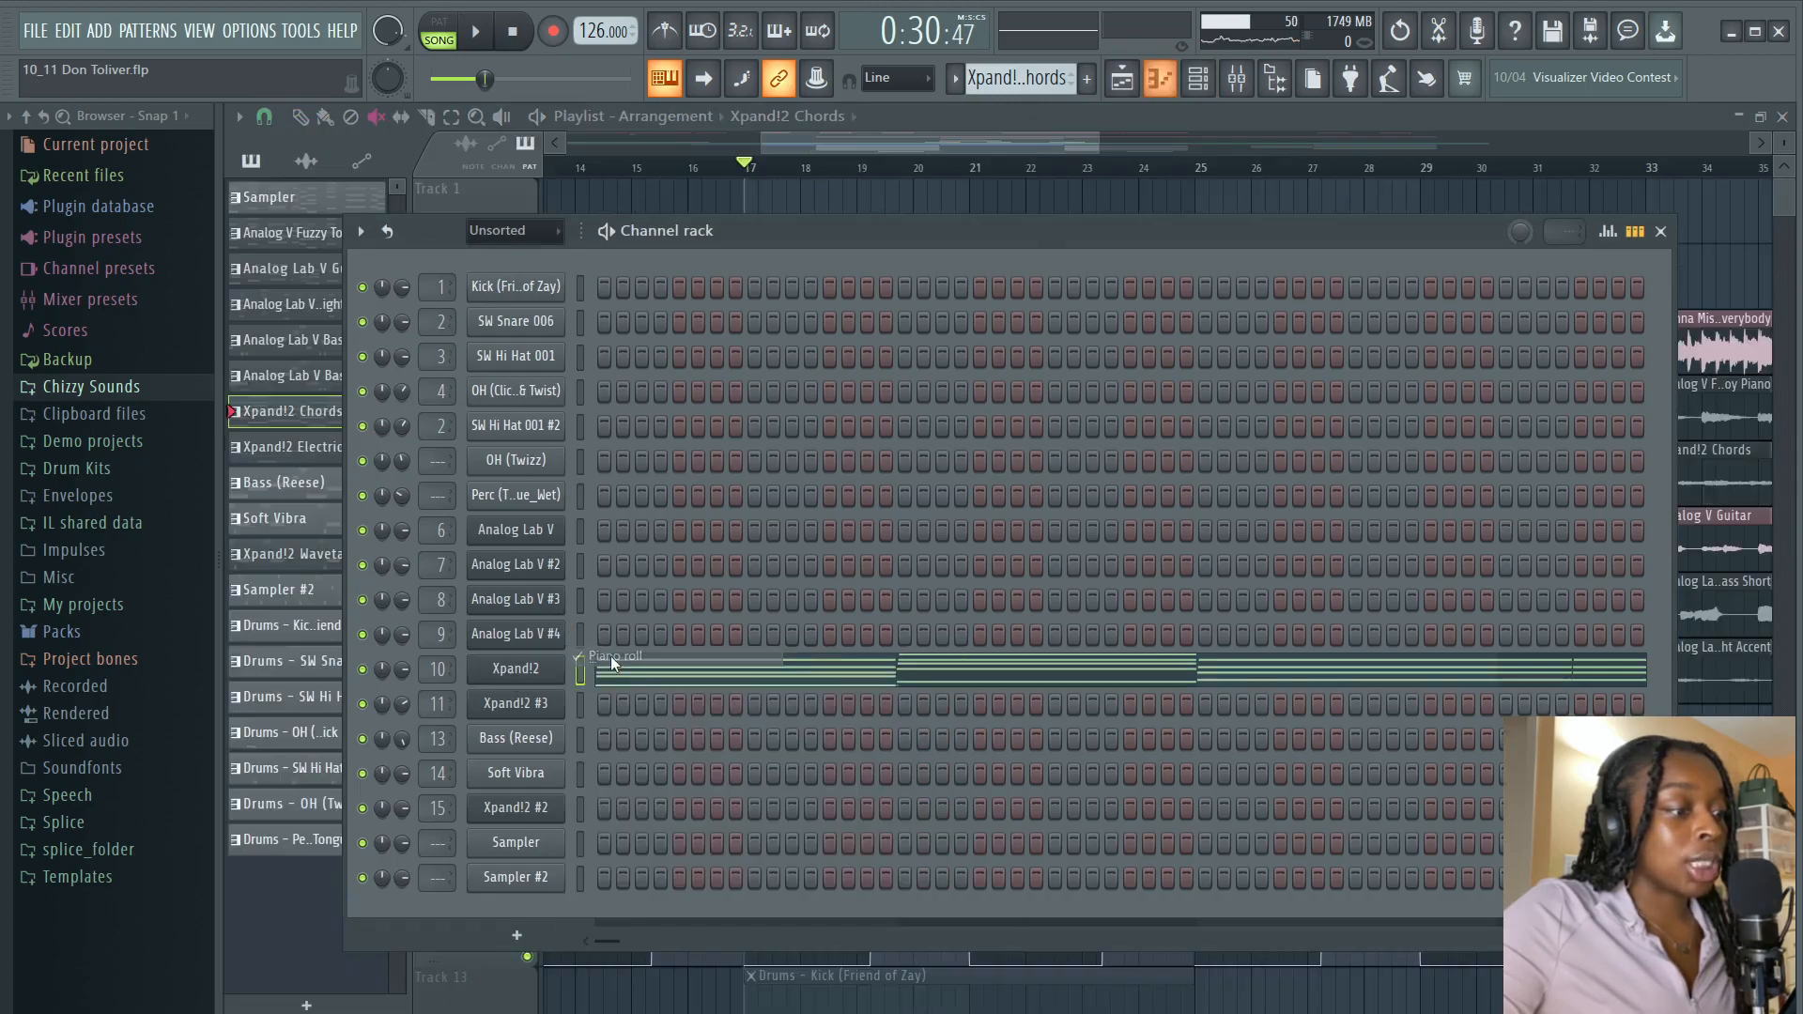
# - Open the Xpand!2 instrument of the chords, review its Soft Pads parts, and close it
pyautogui.click(560, 672)
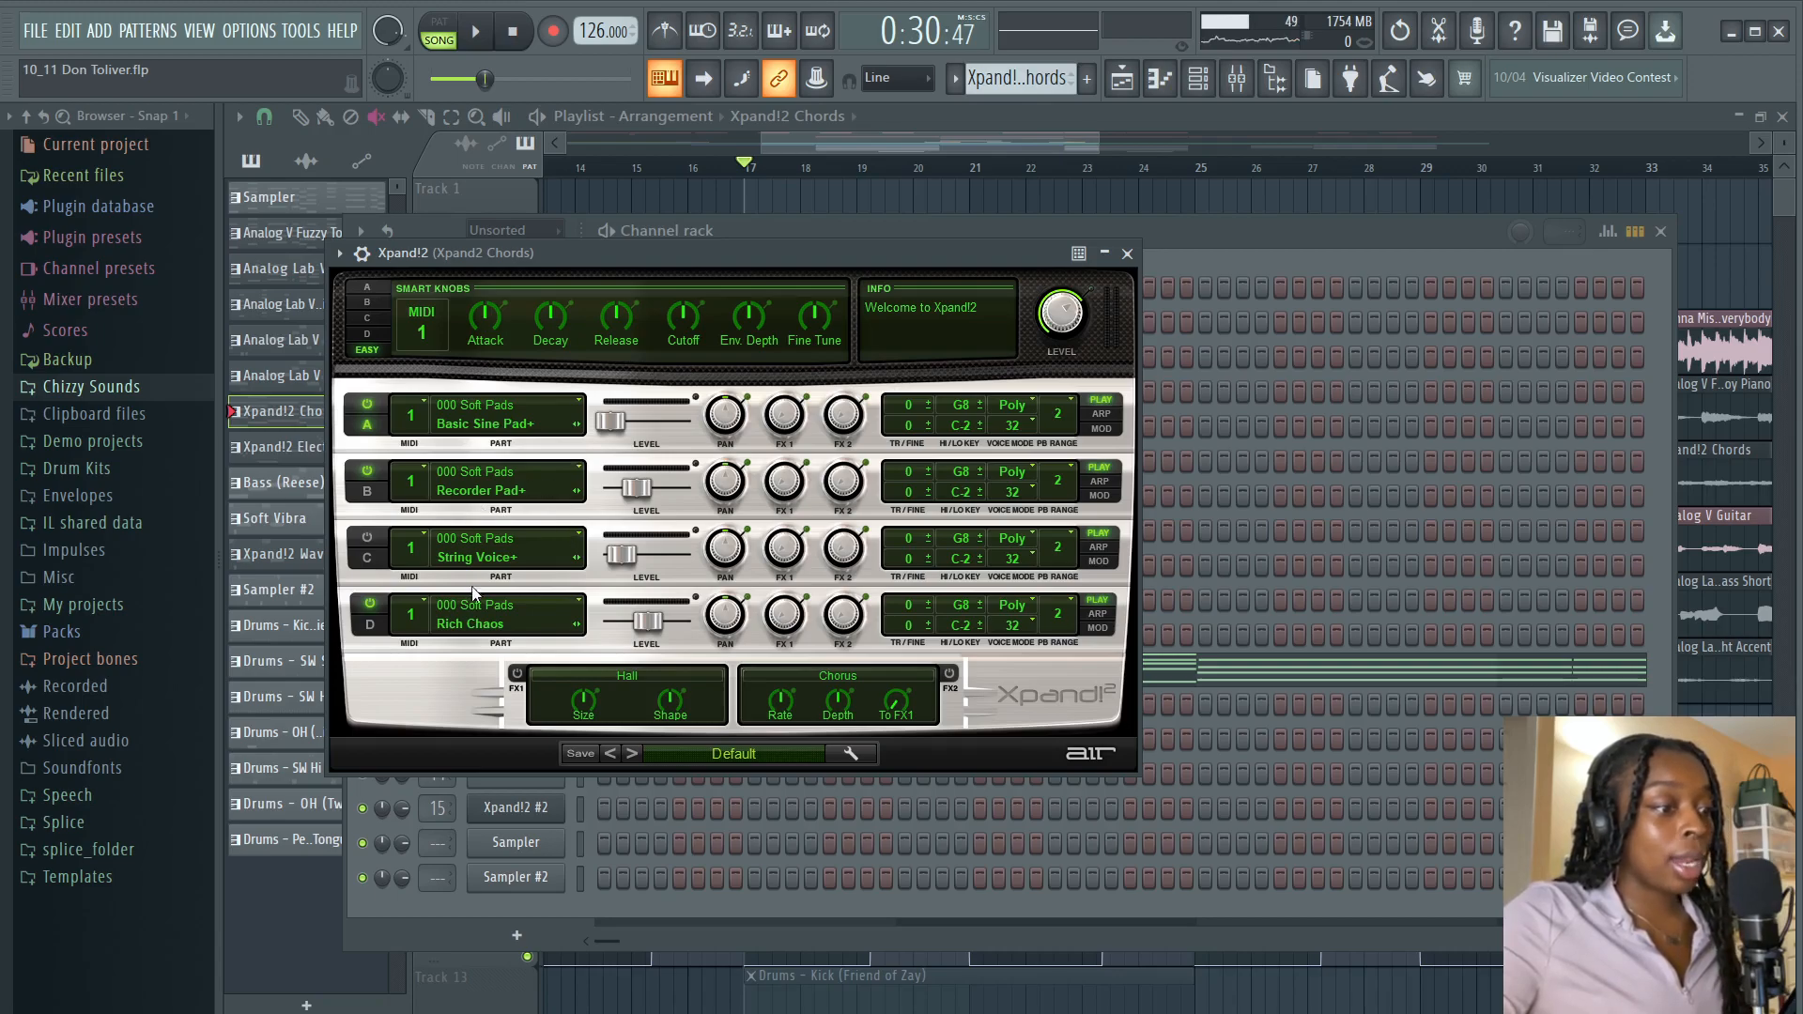
pyautogui.click(1128, 254)
# - Play the Xpand!2 chords in pattern mode from the piano roll, and open the Fruity parametric EQ 2 on their mixer track
pyautogui.rightClick(532, 674)
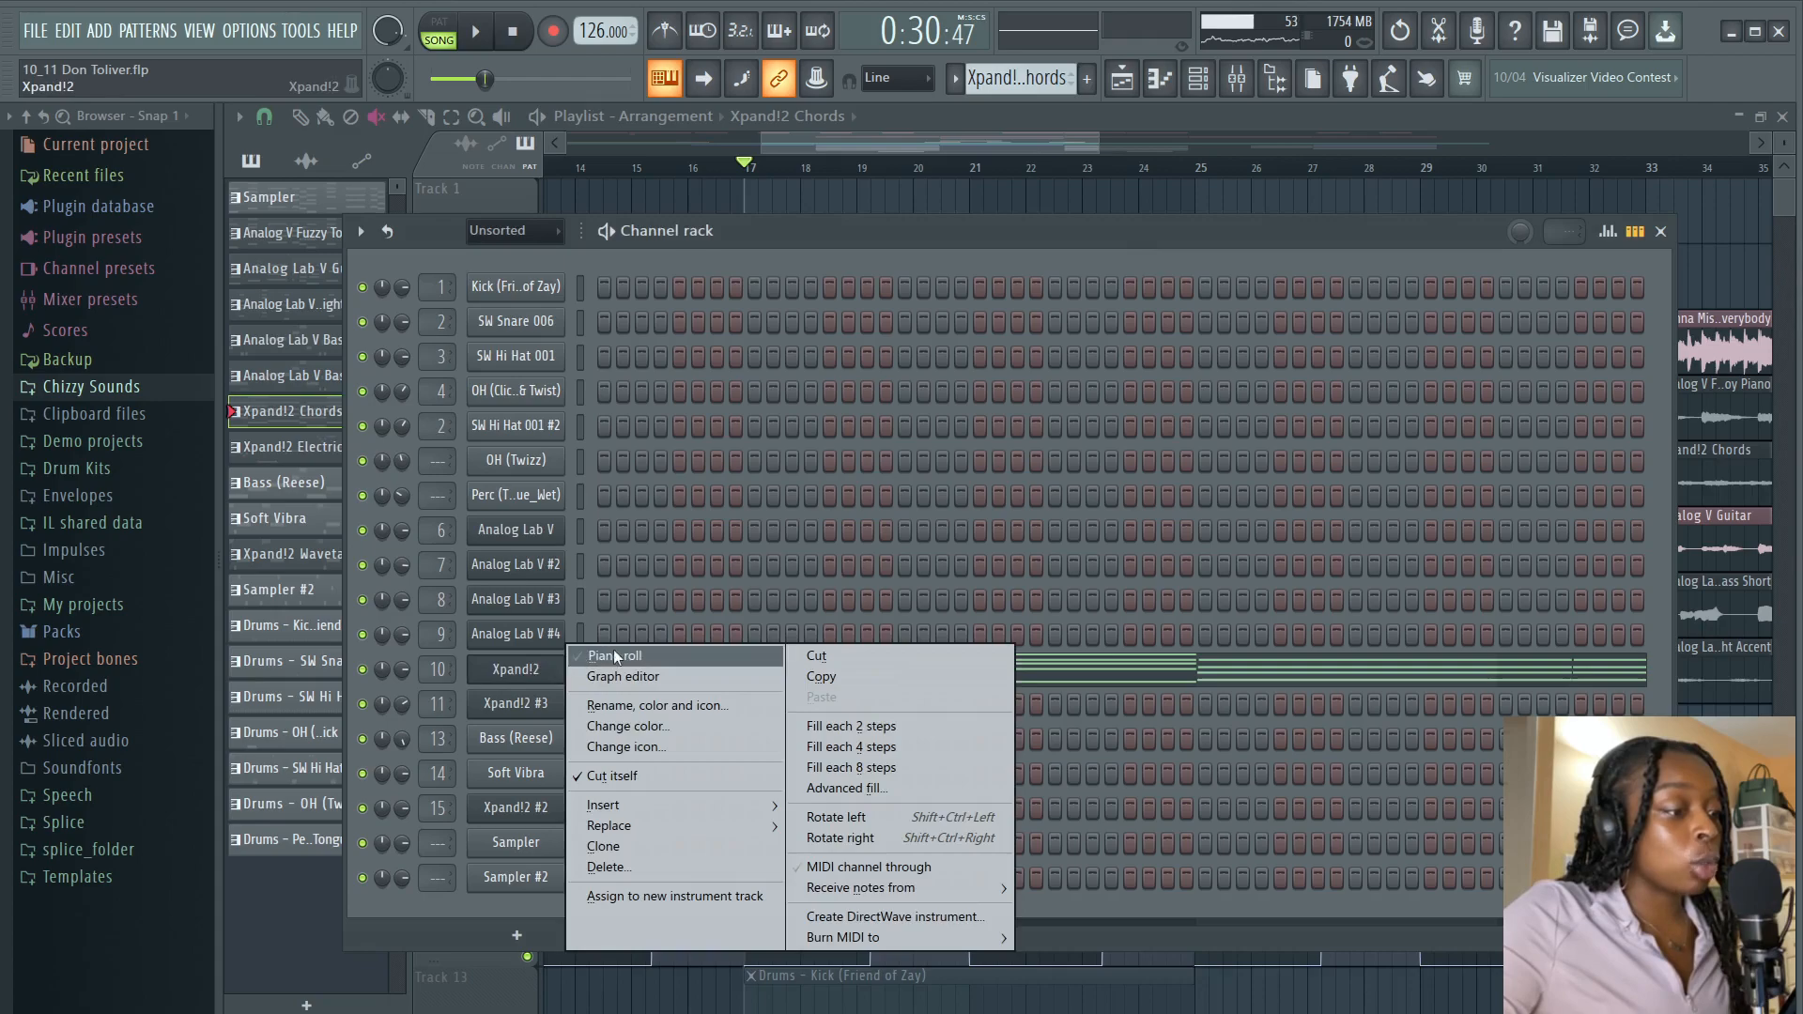
pyautogui.click(612, 650)
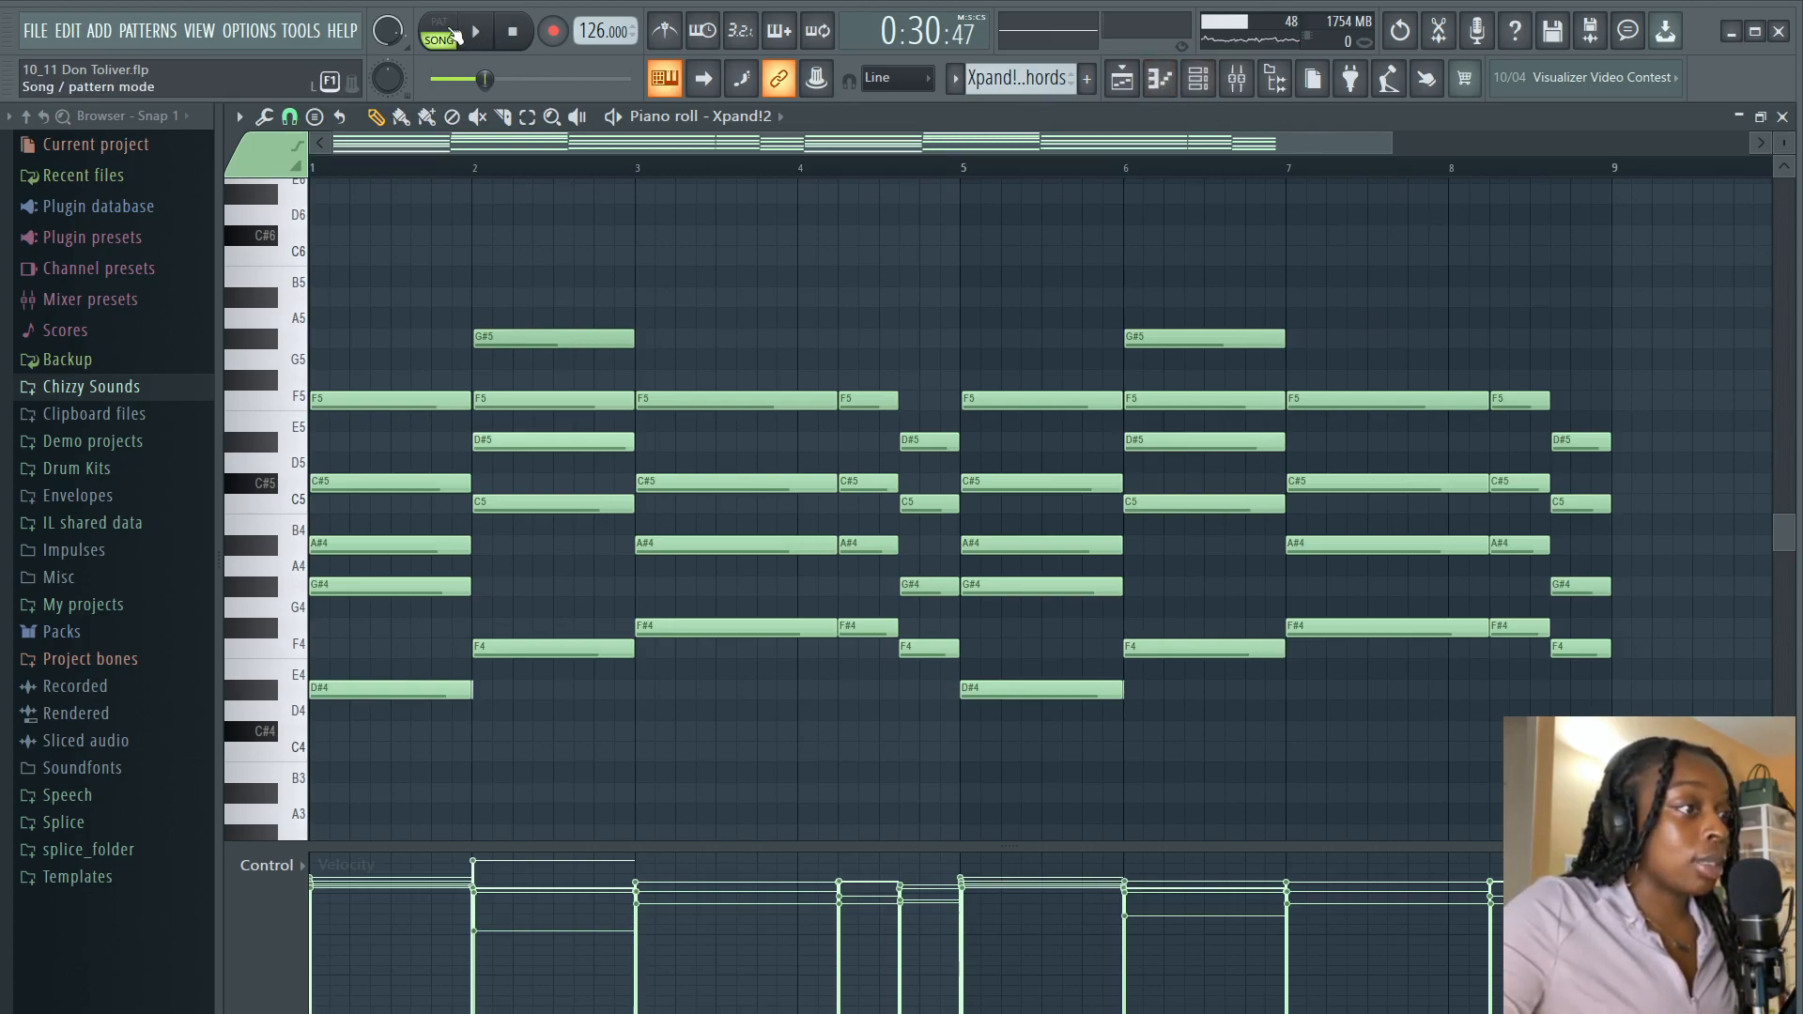
pyautogui.press('space')
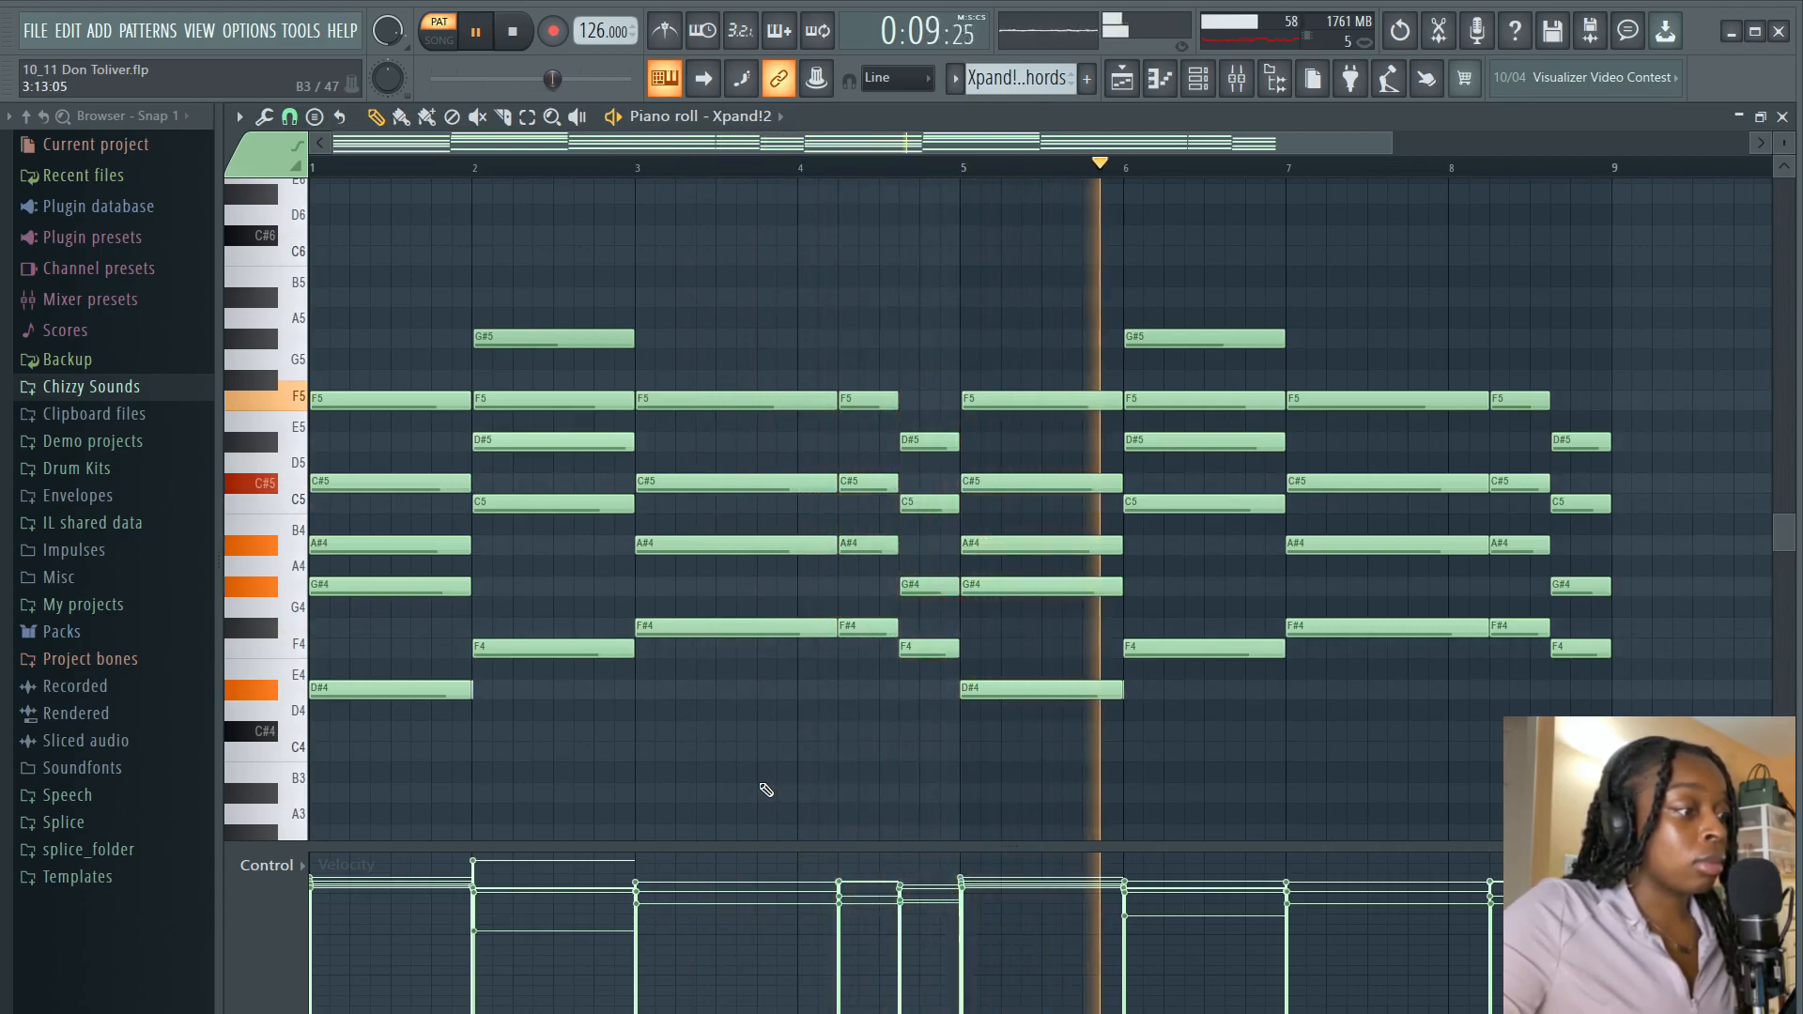
pyautogui.press('space')
pyautogui.click(1246, 82)
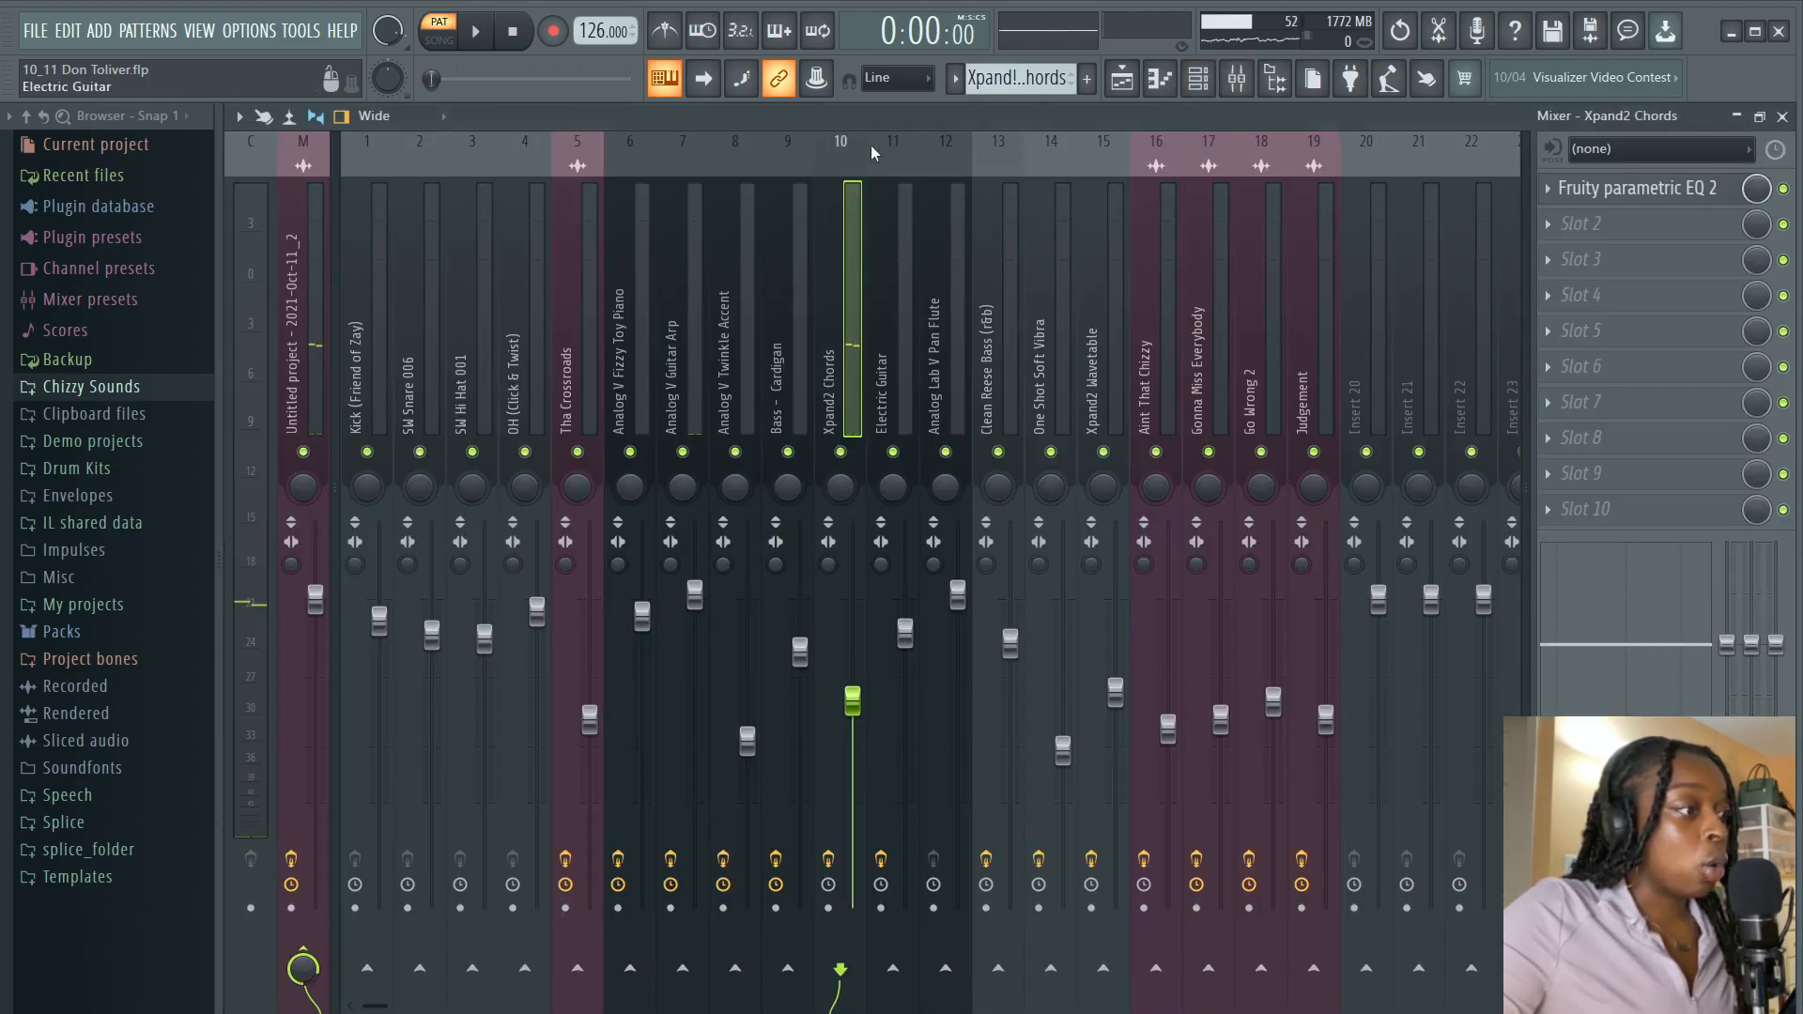
pyautogui.click(1587, 191)
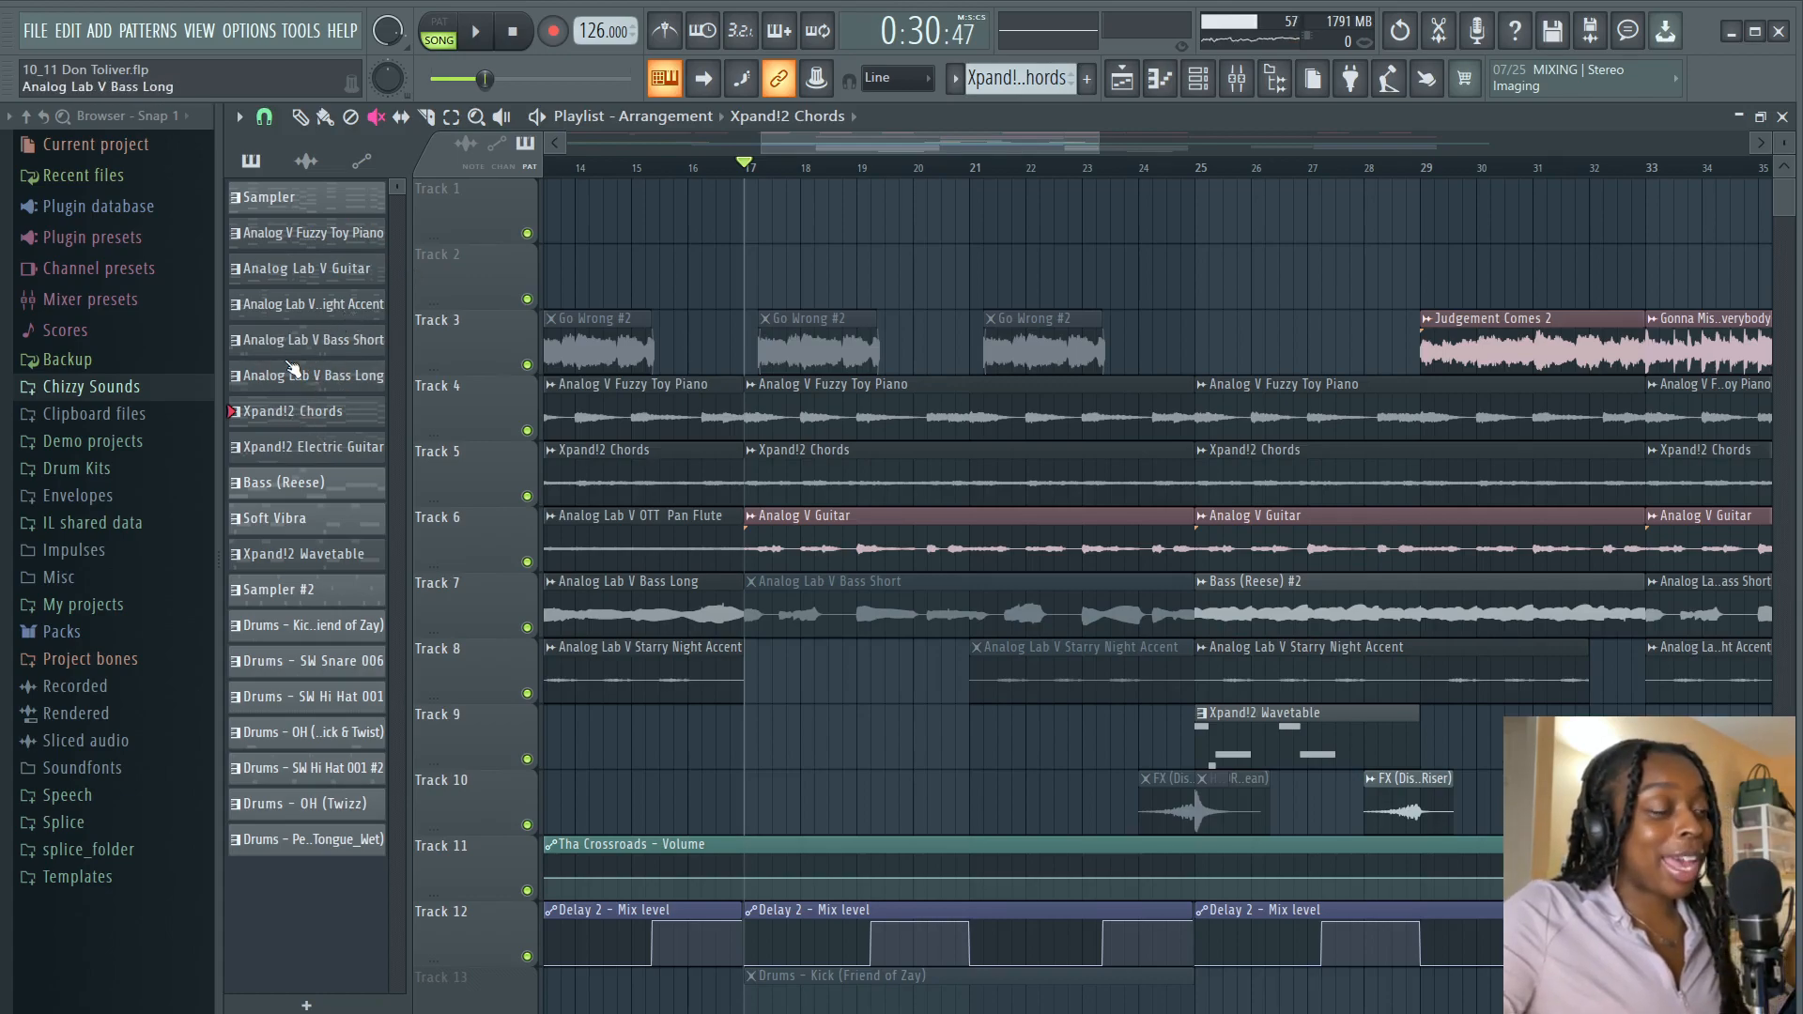
# - Open the Analog Lab V Starry Night Accent pattern in the piano roll and play it in pattern mode
pyautogui.click(347, 312)
pyautogui.doubleClick(343, 313)
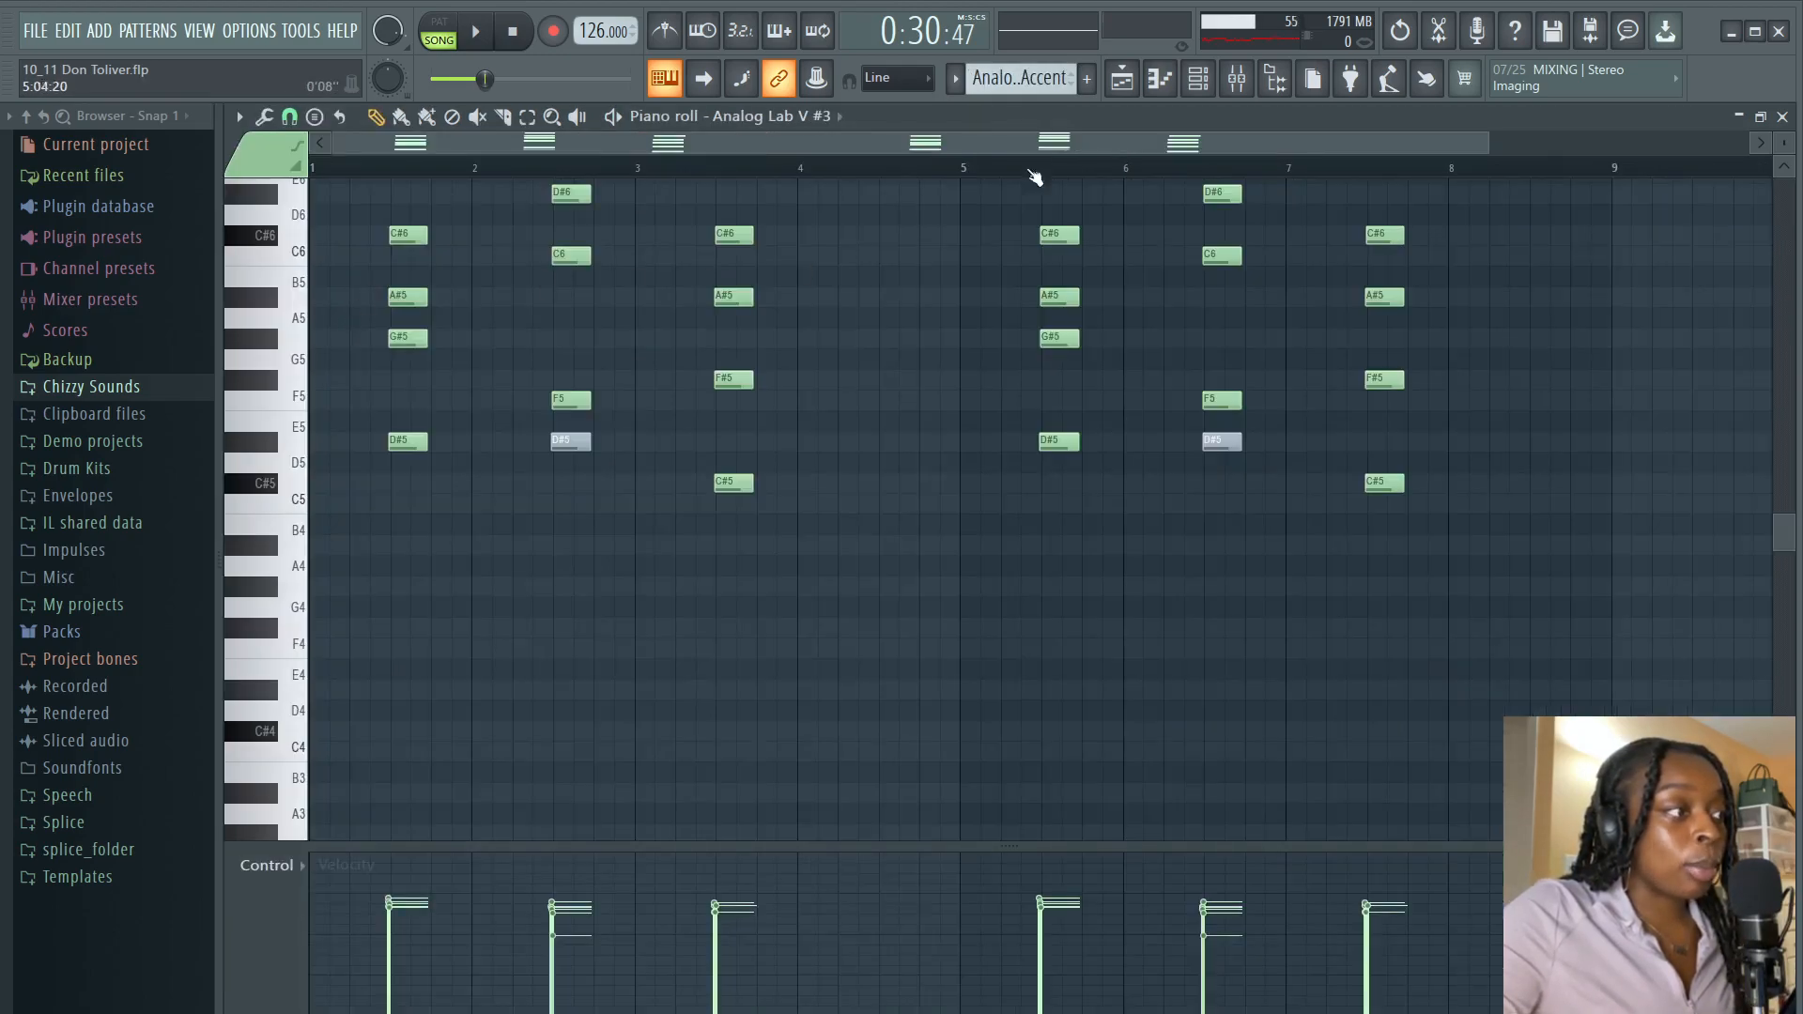
pyautogui.scroll(3, 1026, 274)
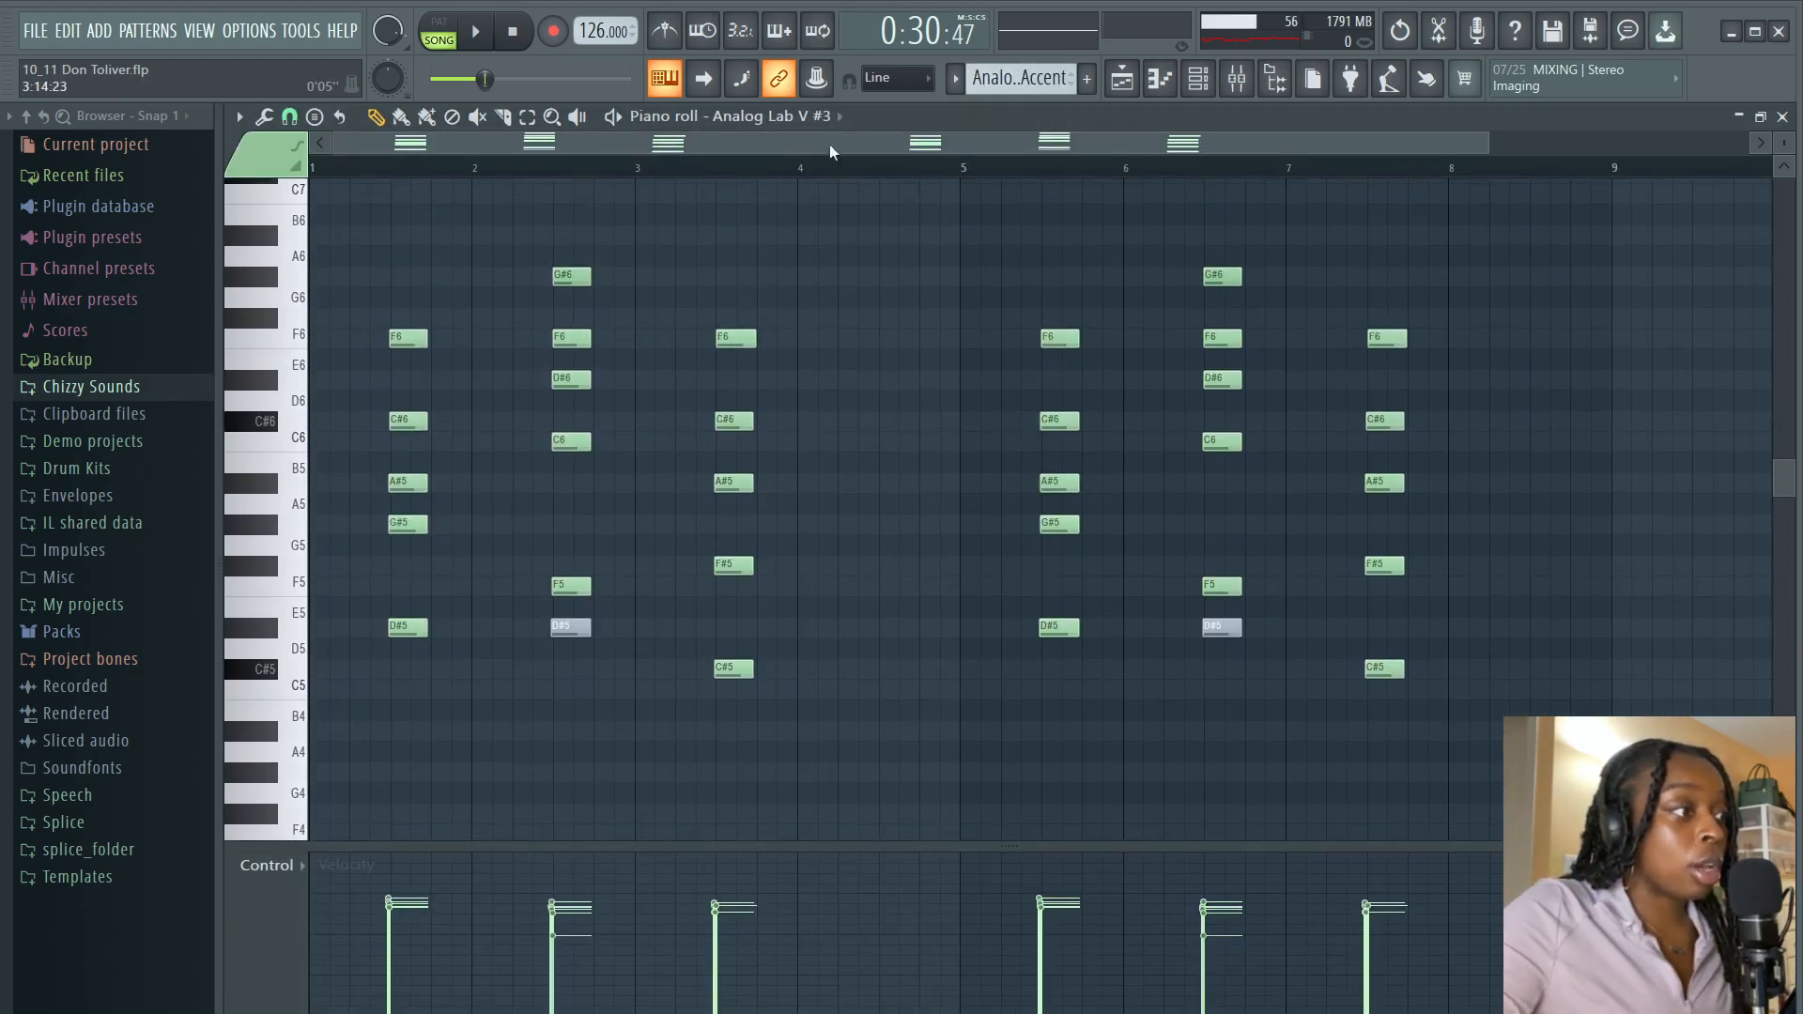
pyautogui.scroll(-1, 717, 217)
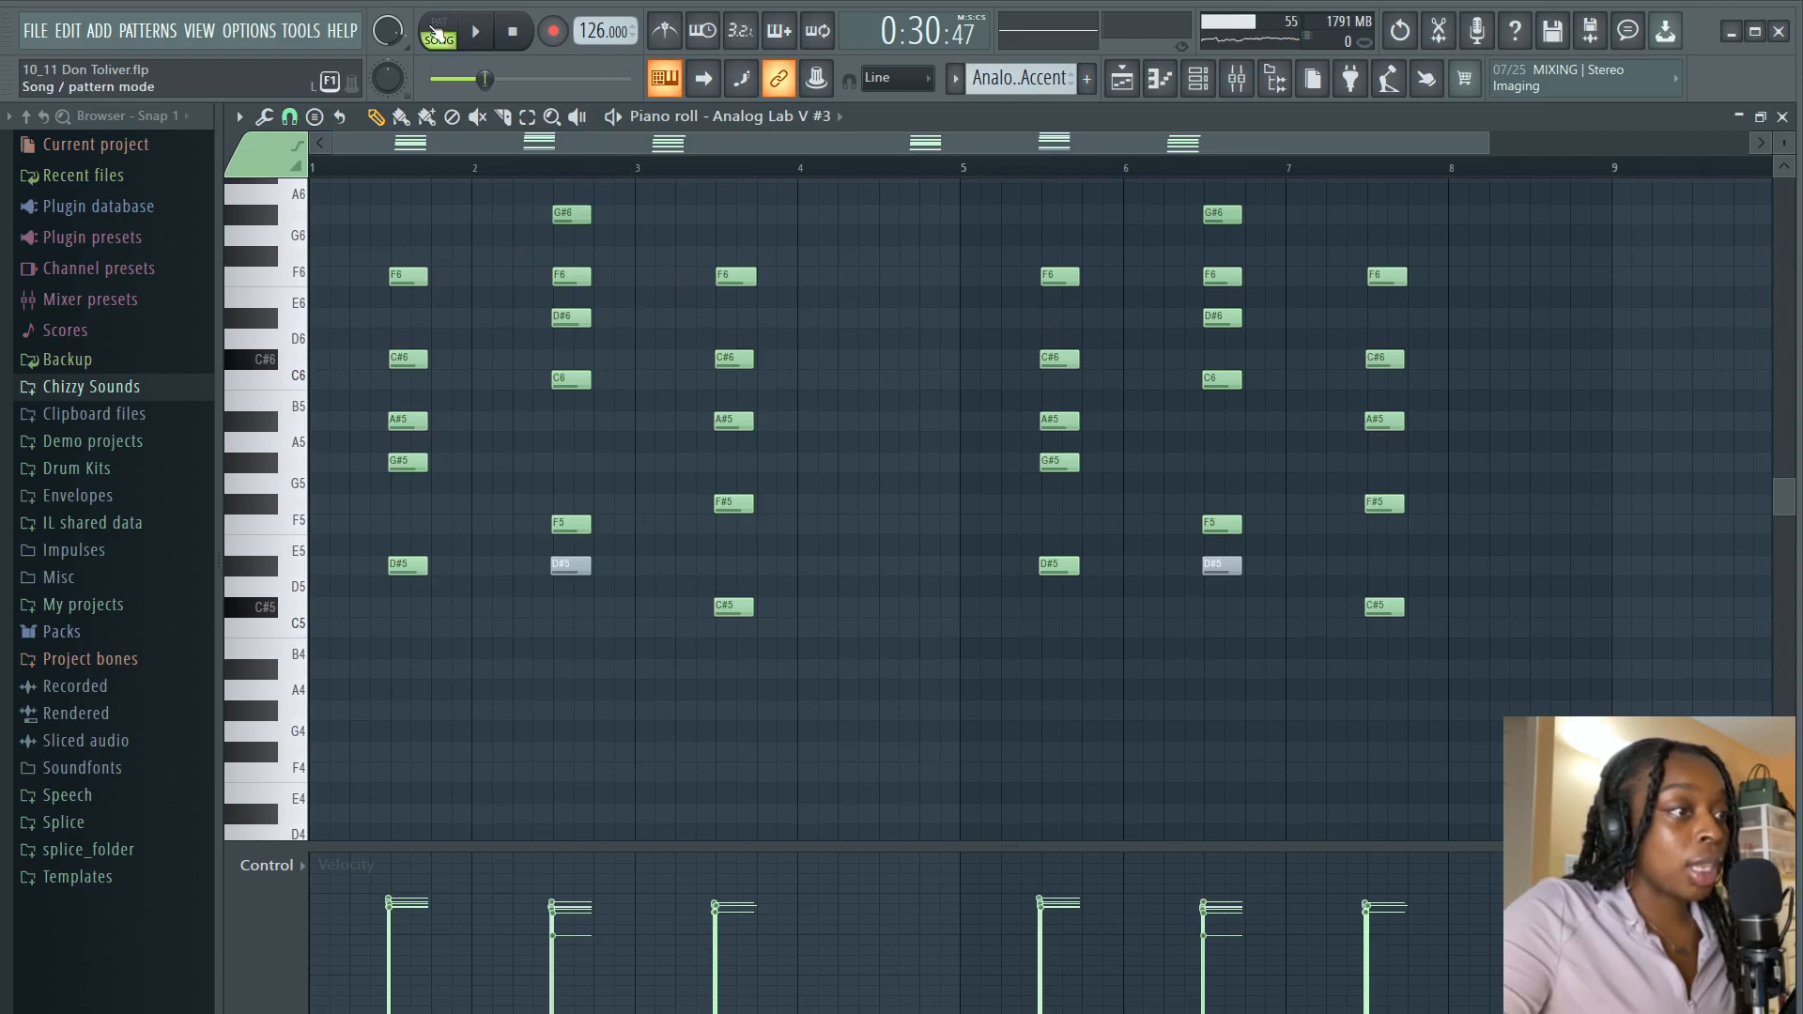
pyautogui.click(479, 47)
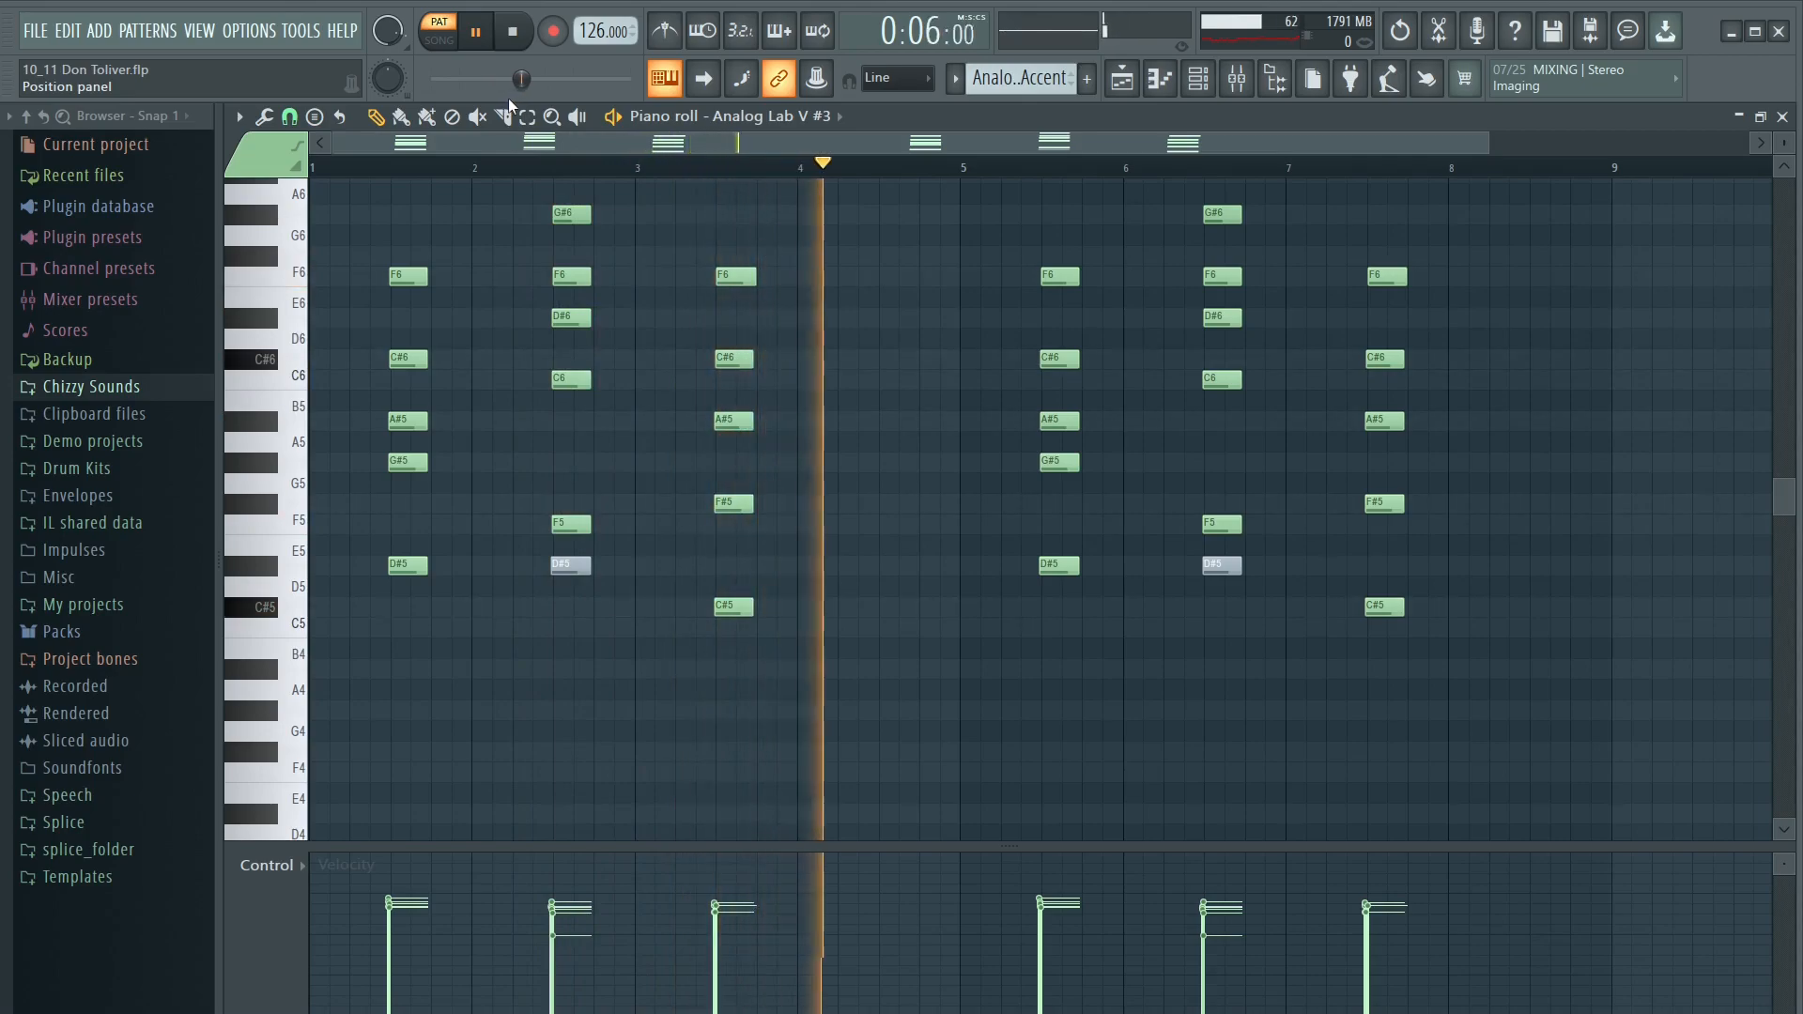
pyautogui.press('space')
# - Review the Fruity parametric EQ 2 and PanCake2 effects on the Analog V Twinkle Accent mixer track
pyautogui.click(1199, 78)
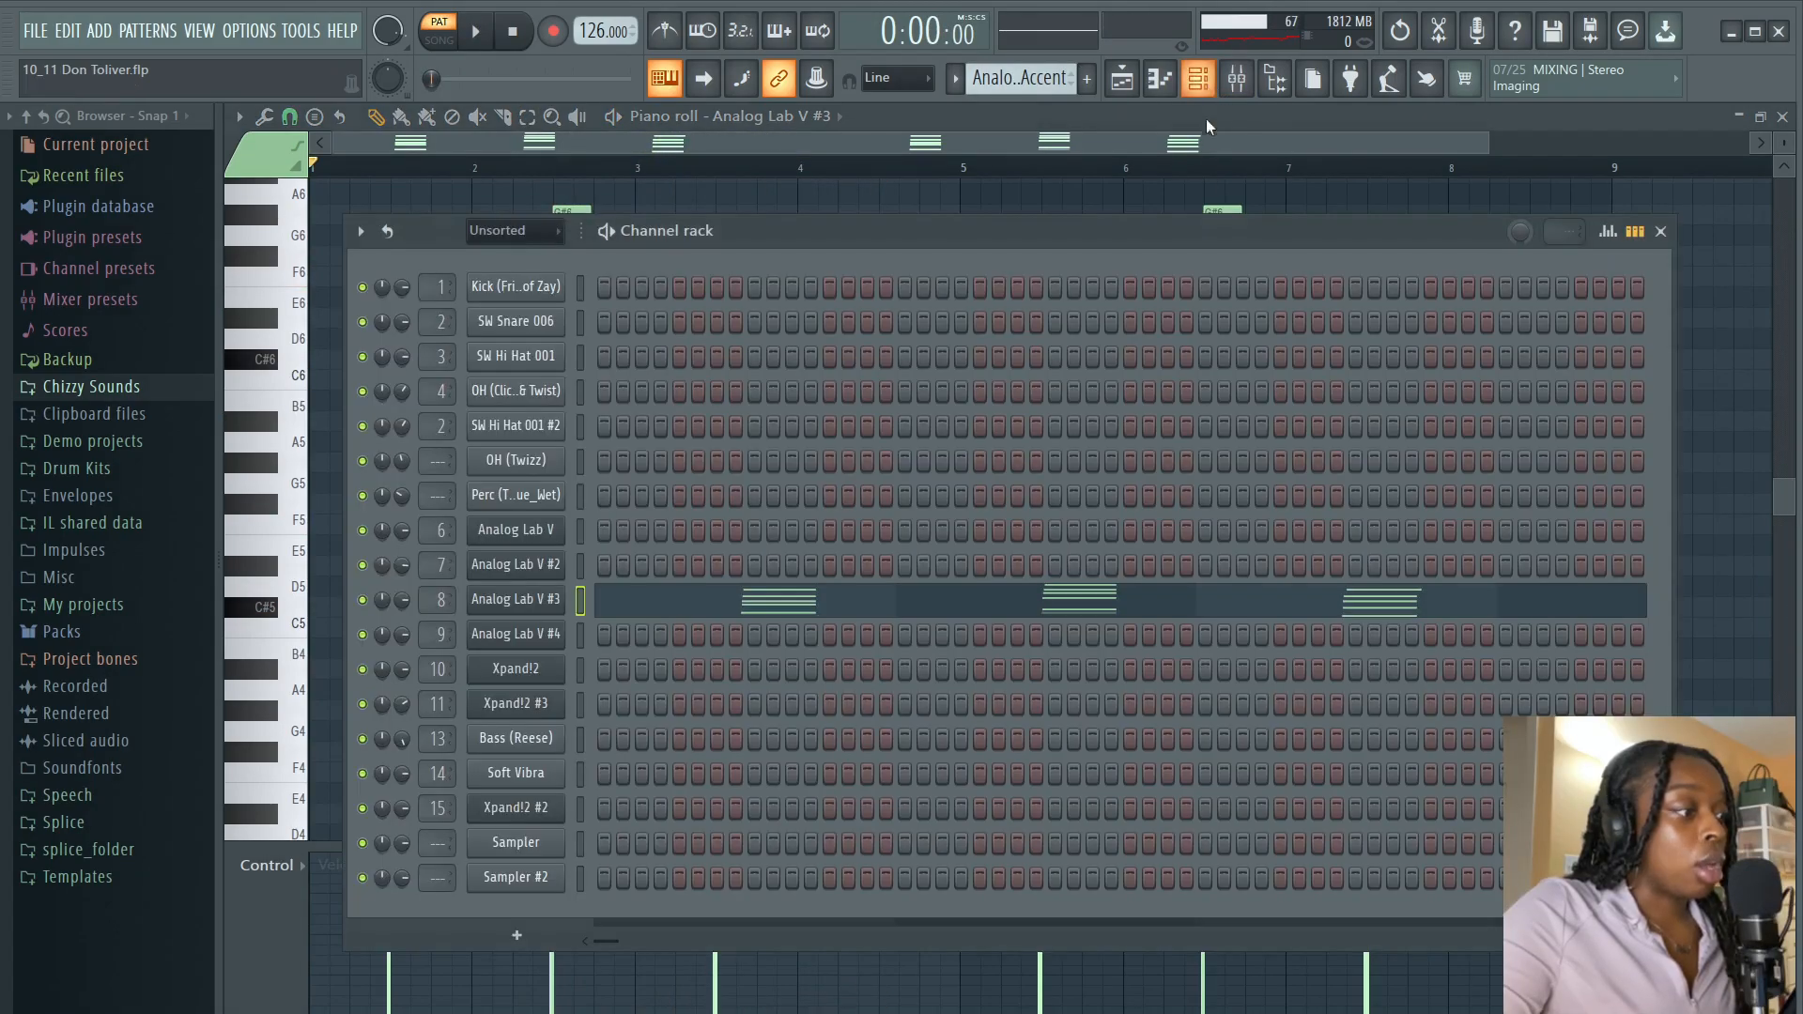
pyautogui.click(1260, 75)
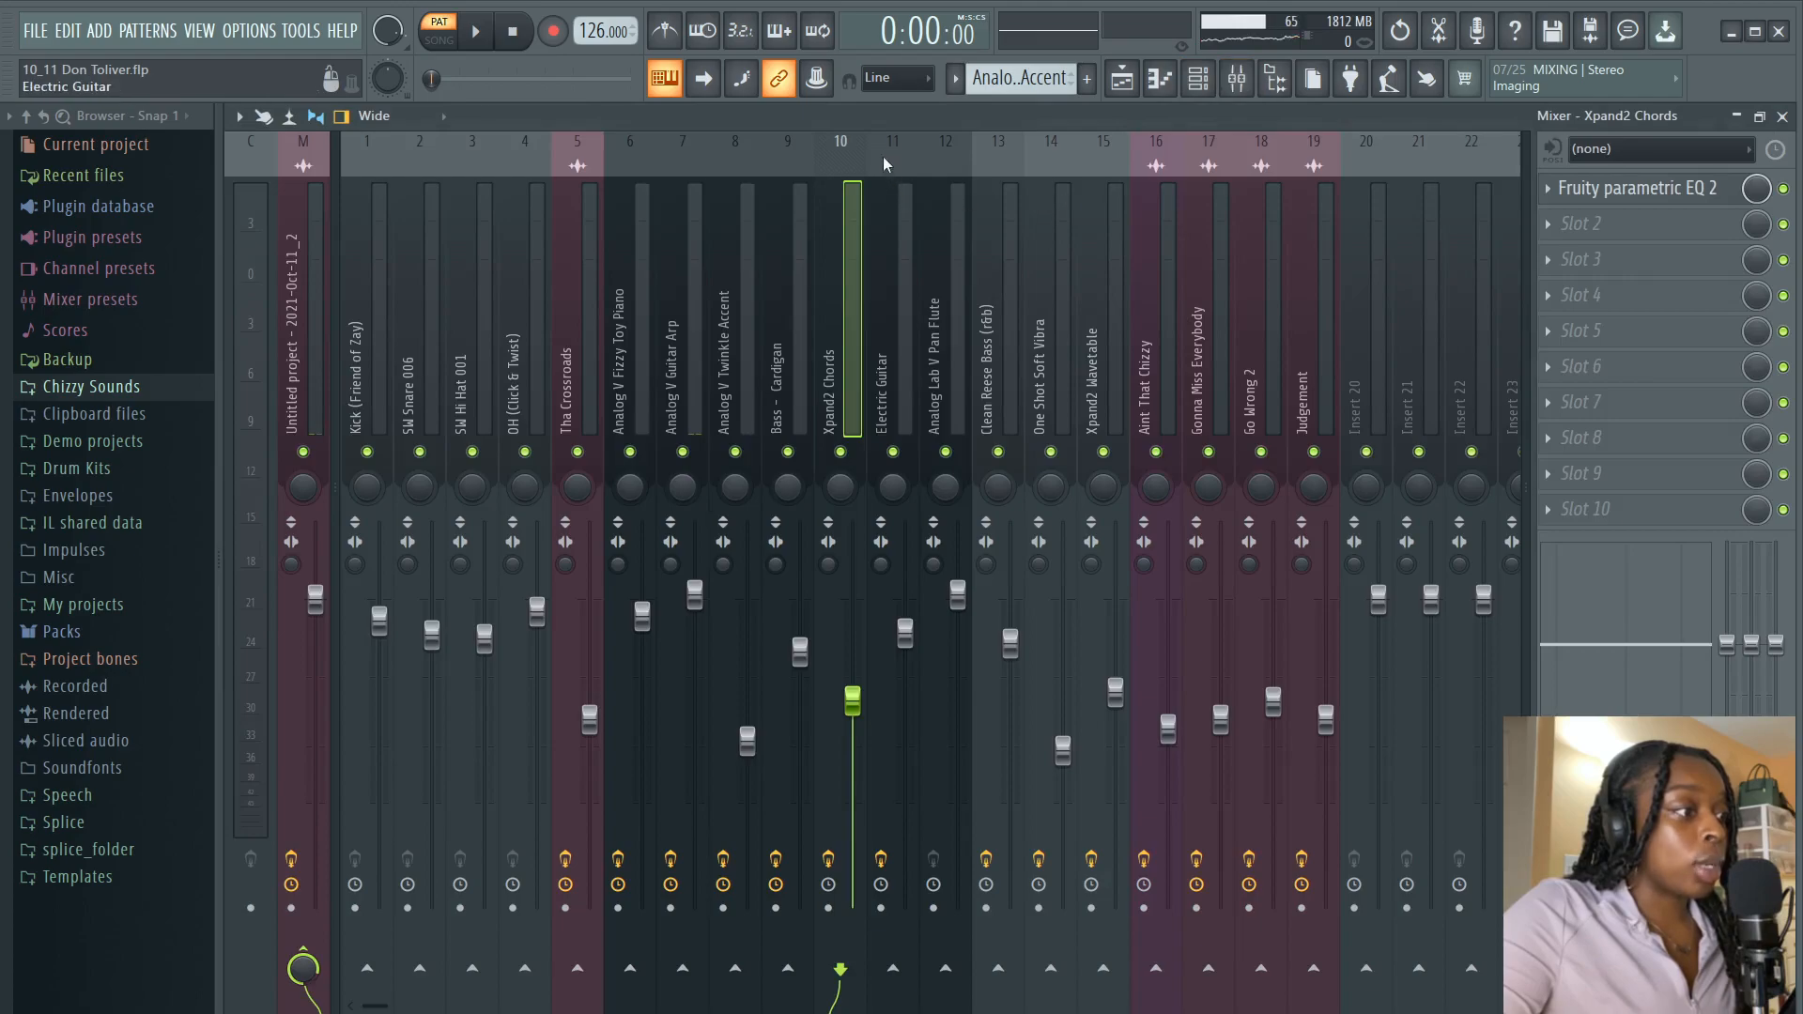
pyautogui.click(735, 164)
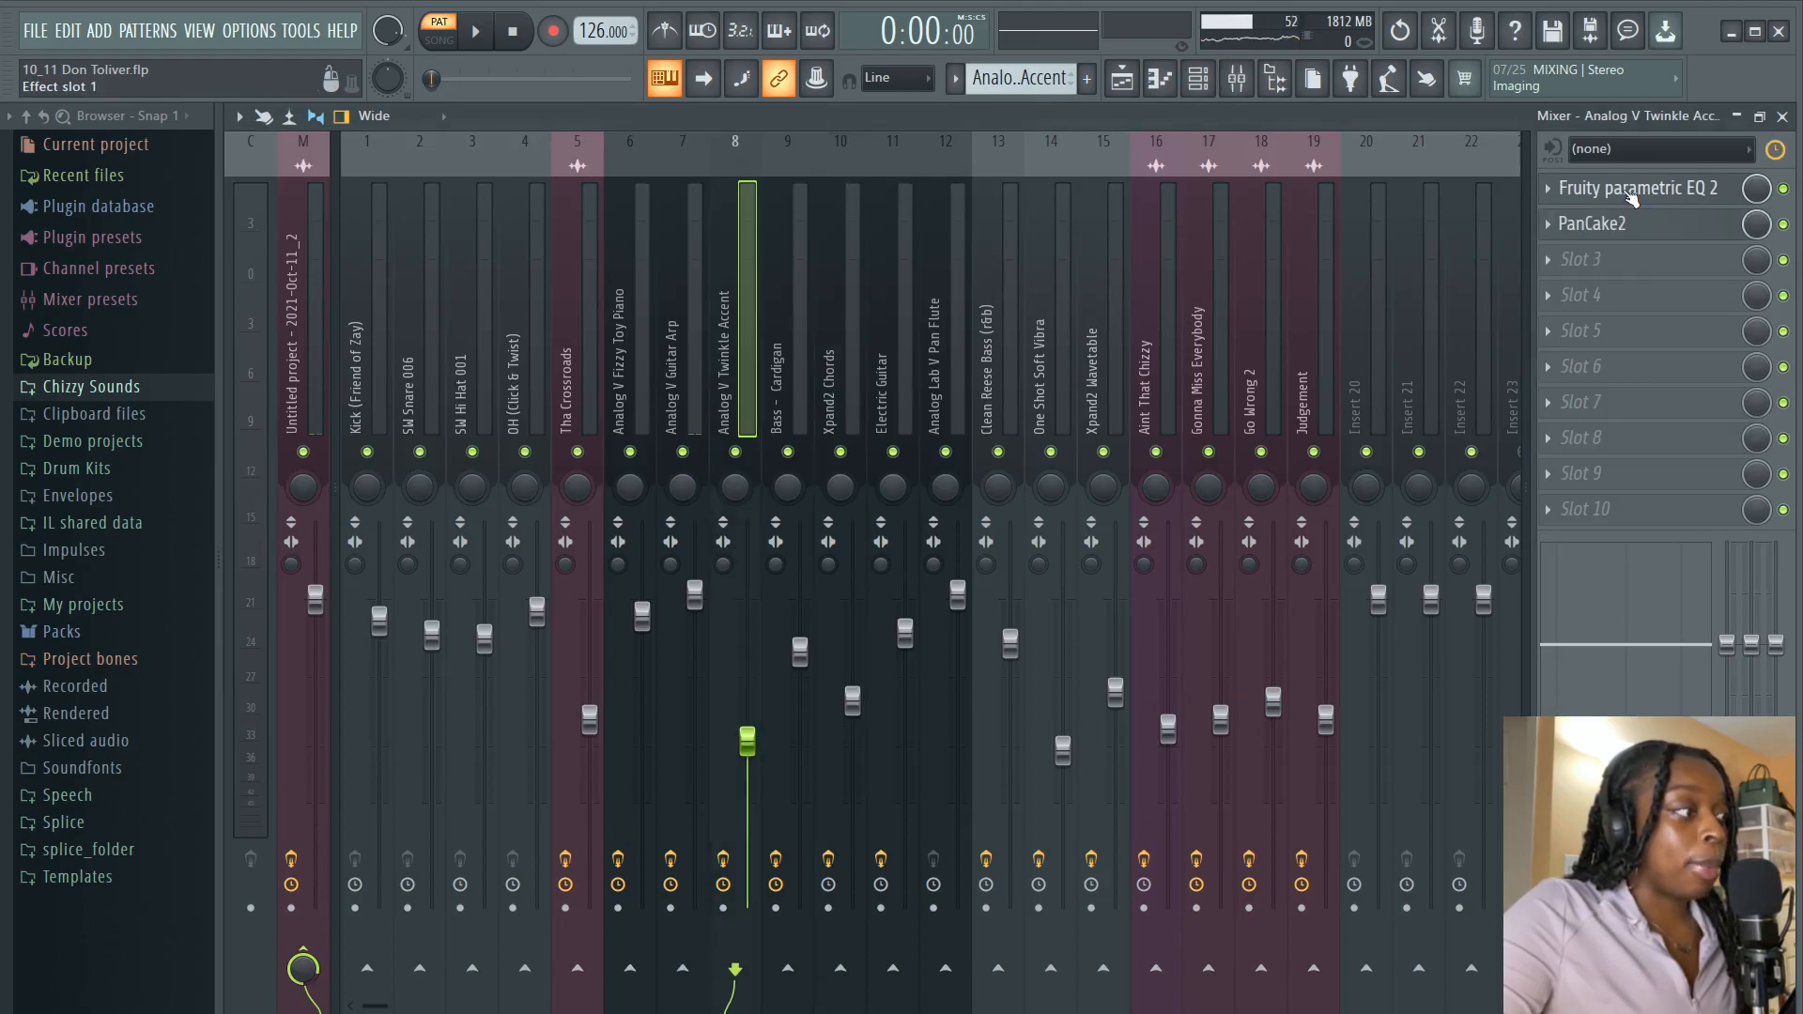
pyautogui.click(1559, 193)
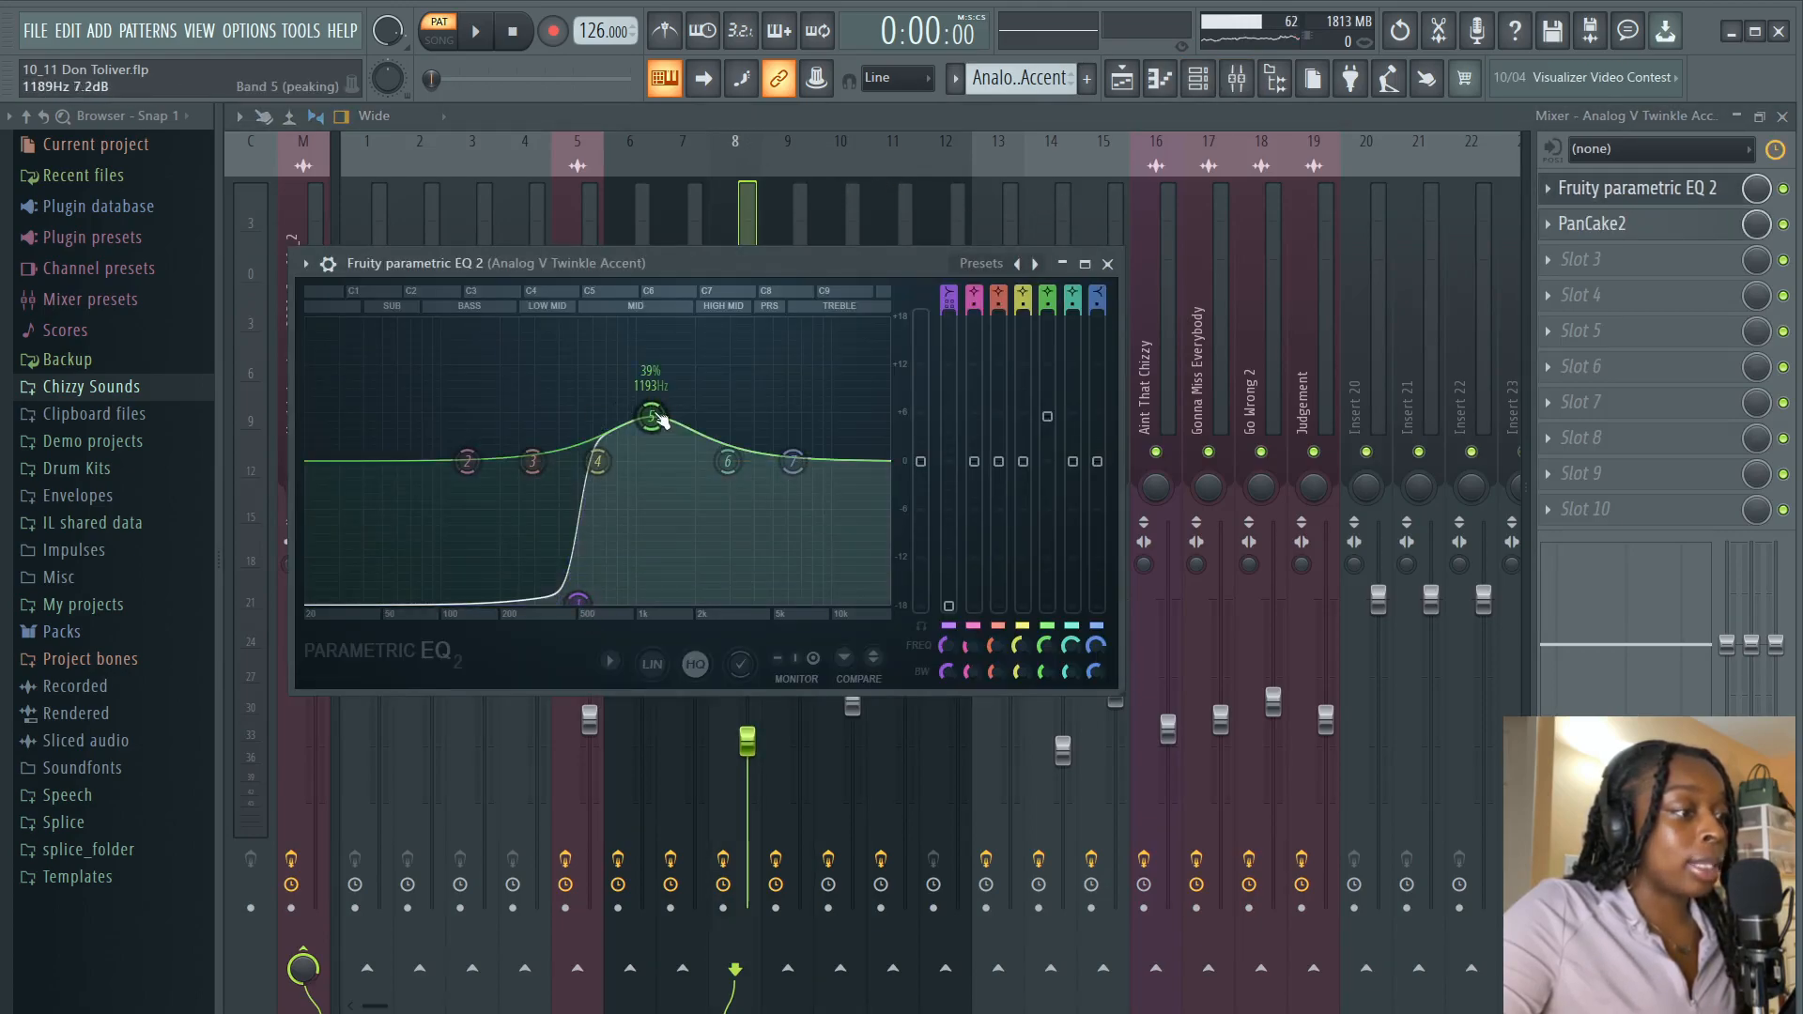
pyautogui.click(1110, 264)
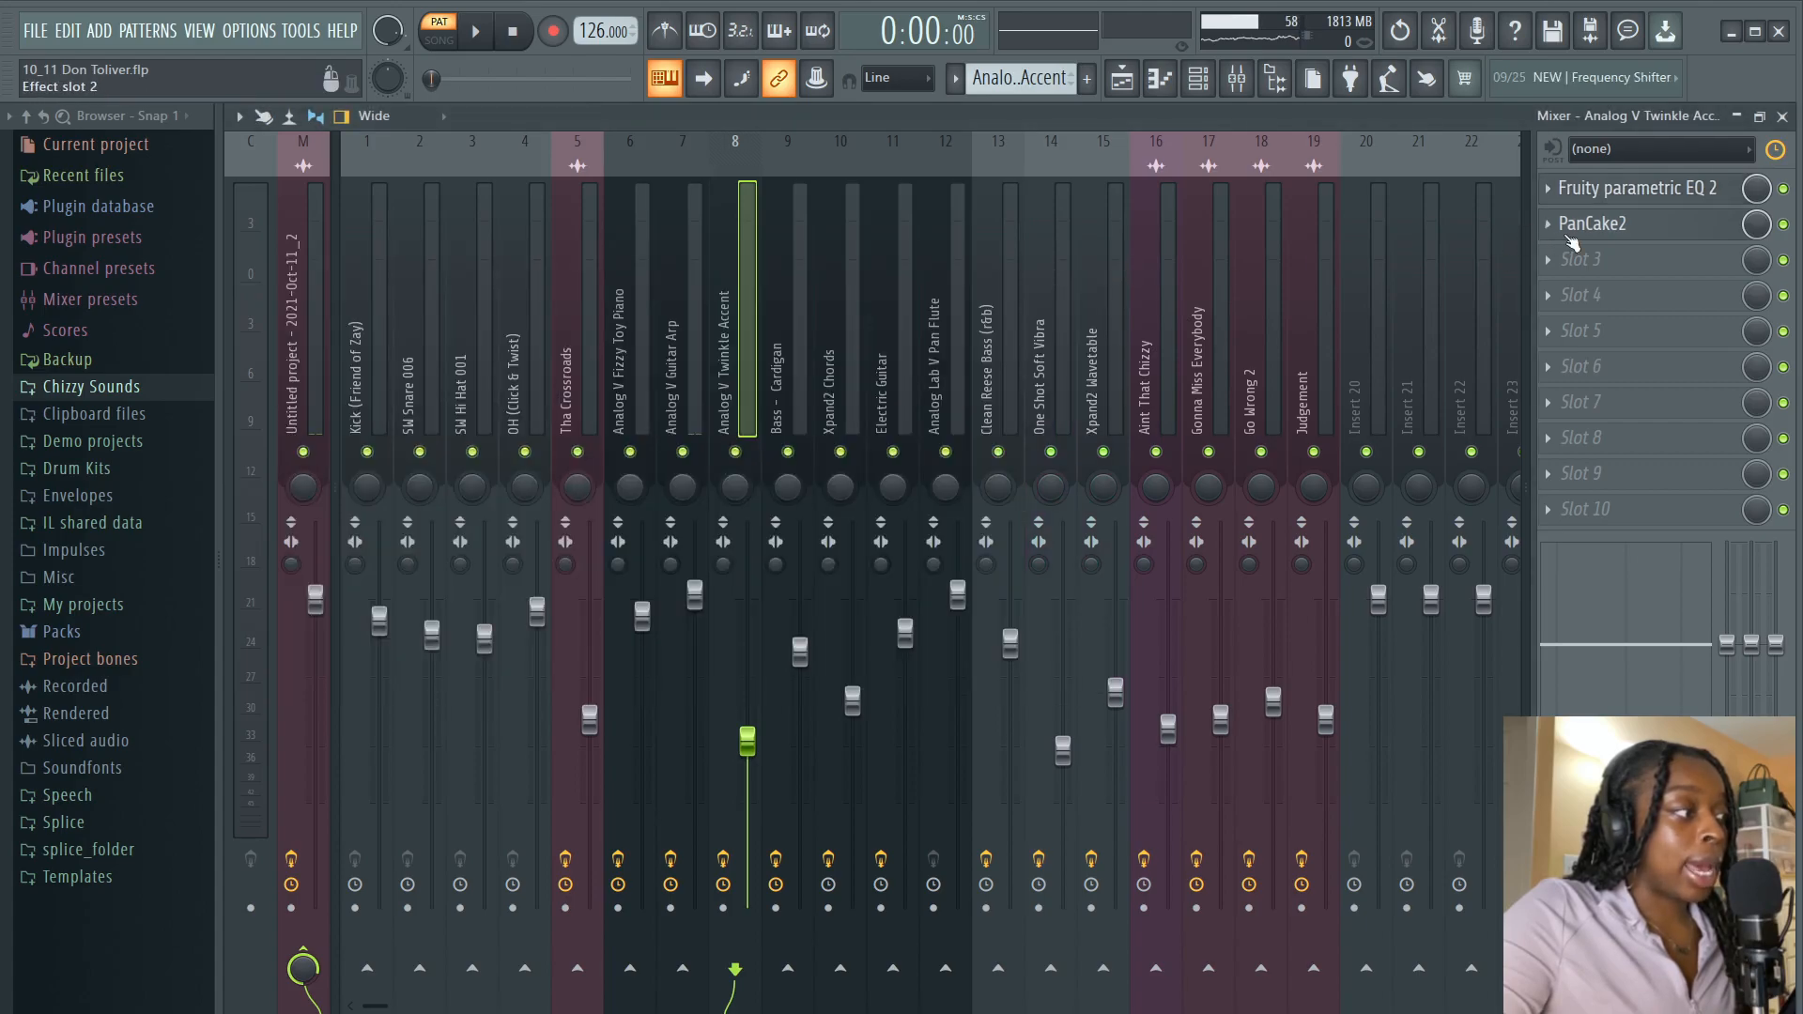
pyautogui.click(1571, 230)
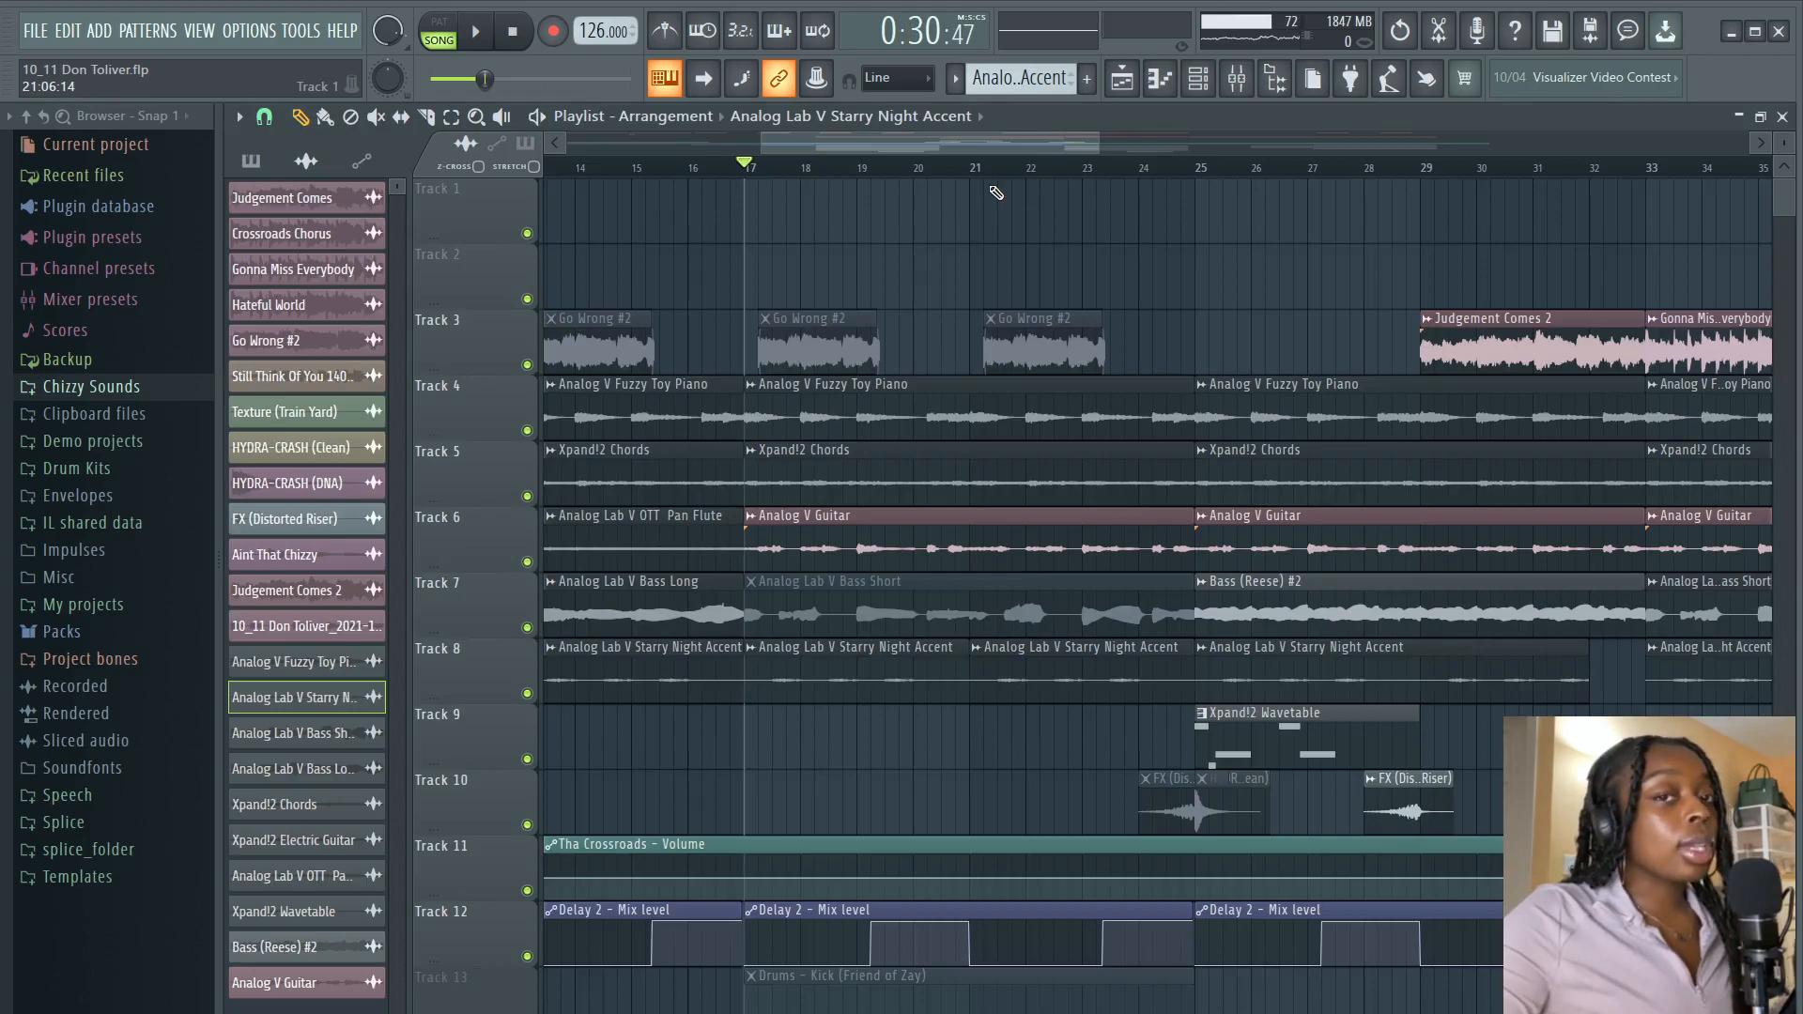
# - Play the arrangement from bar 17 in song mode to hear the Starry Night Accent clips on Track 8
pyautogui.press('space')
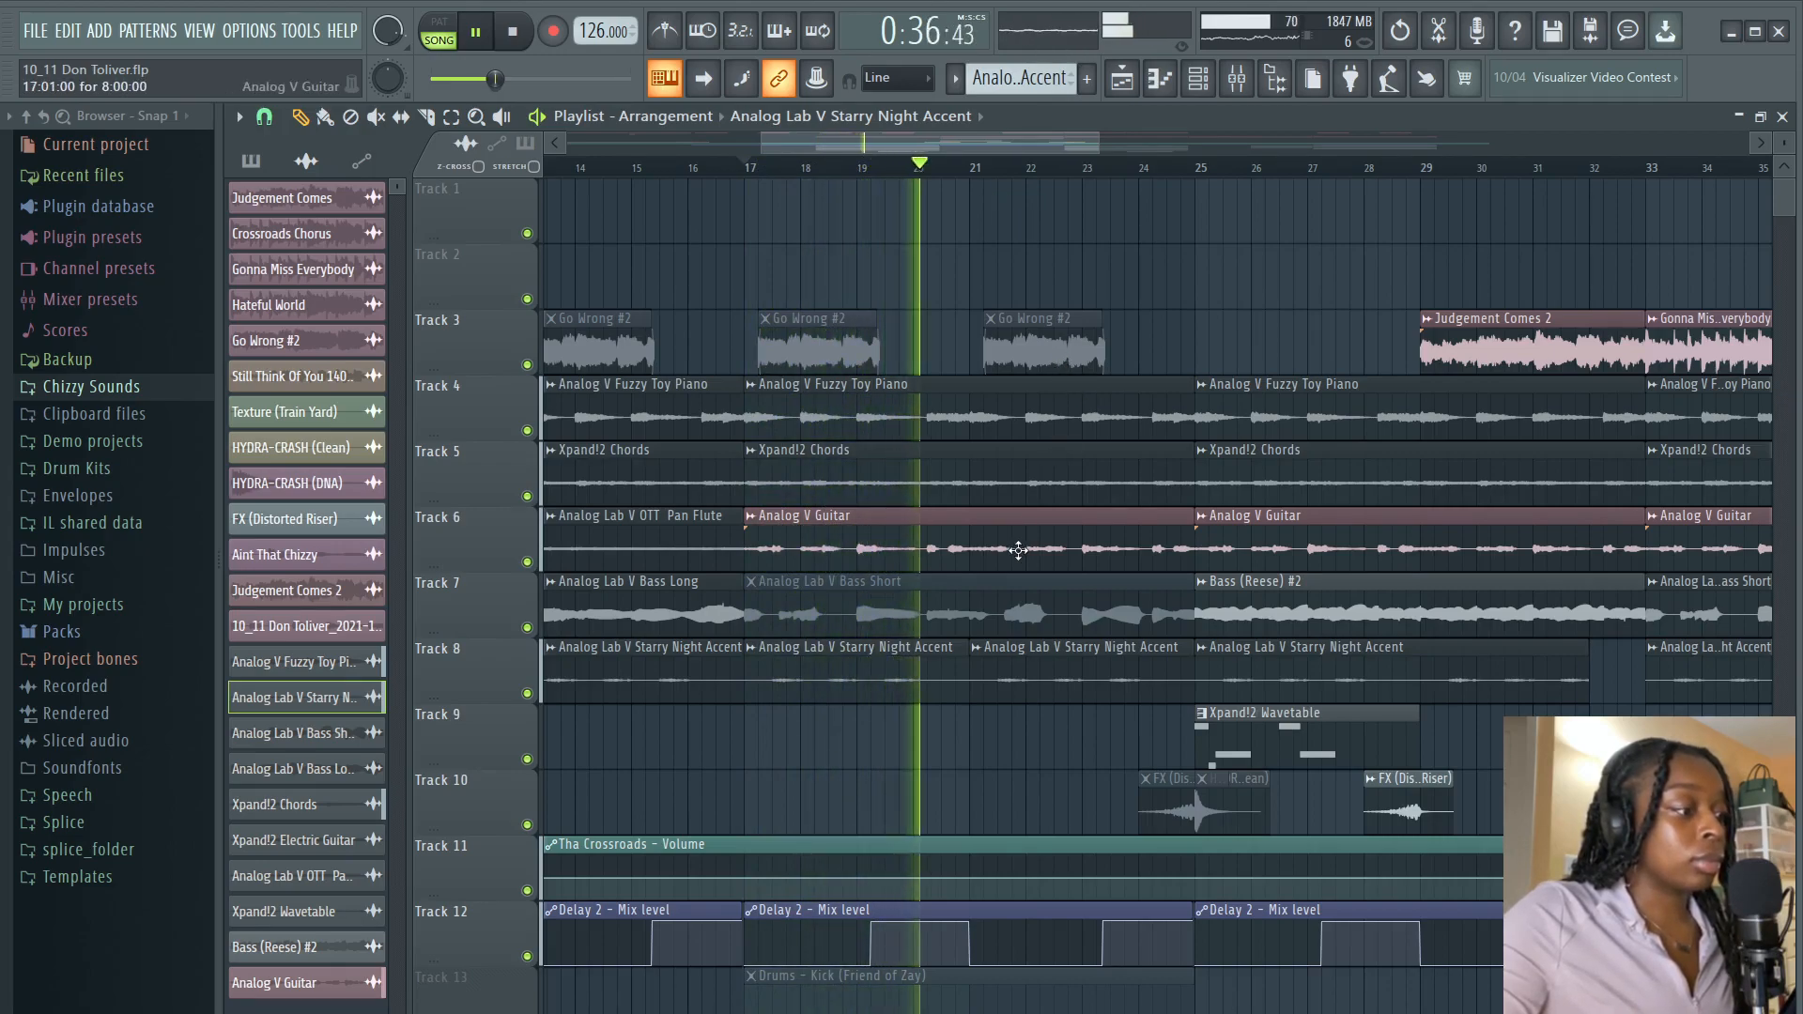
pyautogui.press('space')
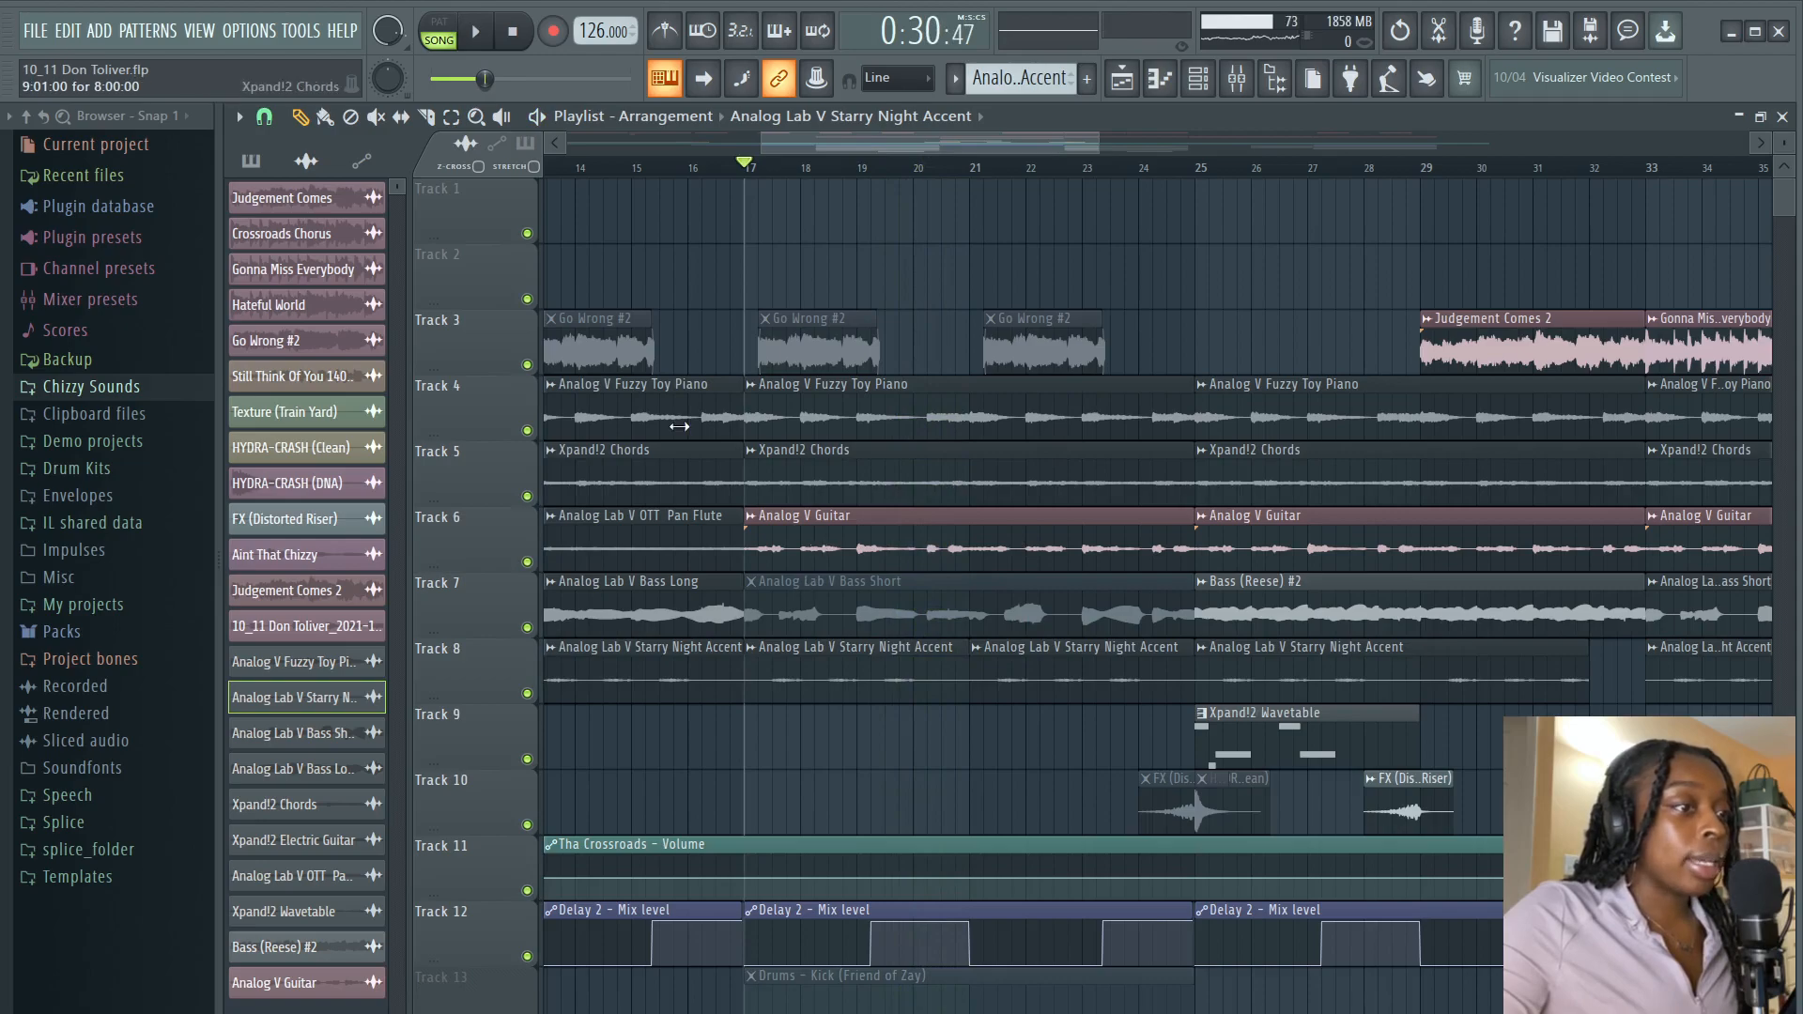
# - Open the Analog Lab V Bass Short pattern in the piano roll and bring up its Analog Lab V #4 instrument
pyautogui.click(249, 162)
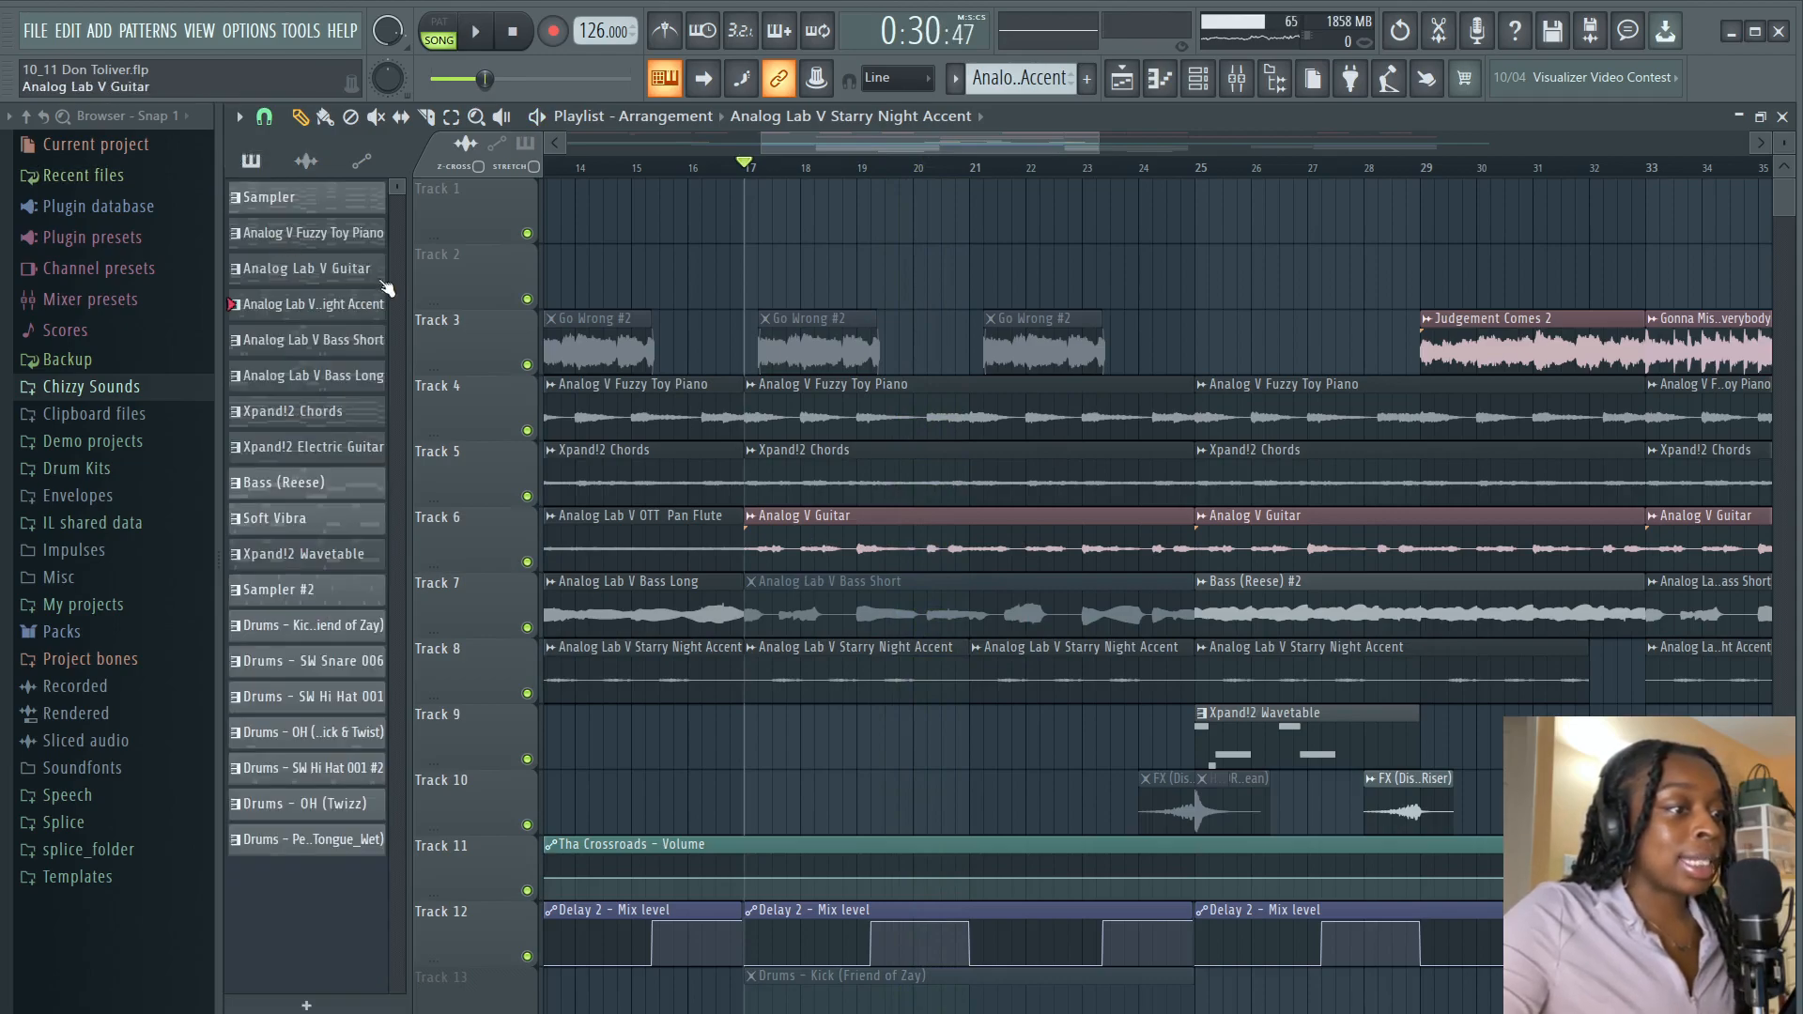
pyautogui.click(345, 349)
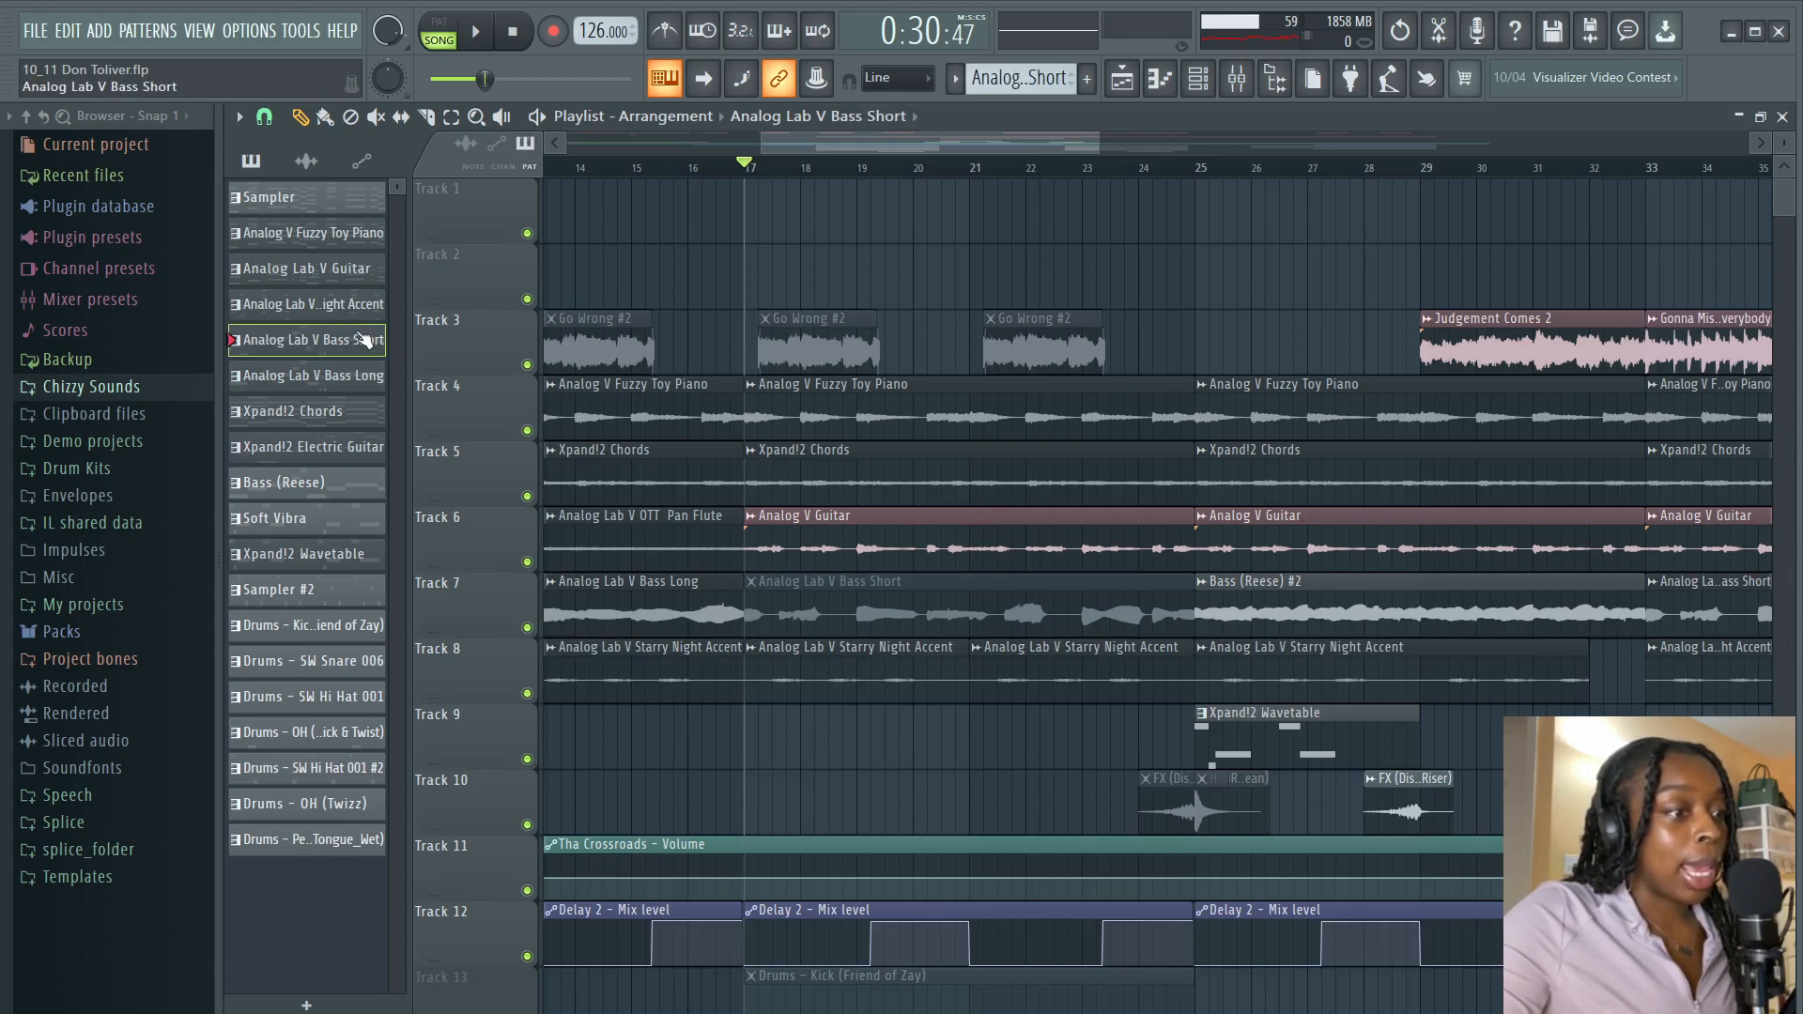
pyautogui.doubleClick(359, 334)
pyautogui.click(1199, 78)
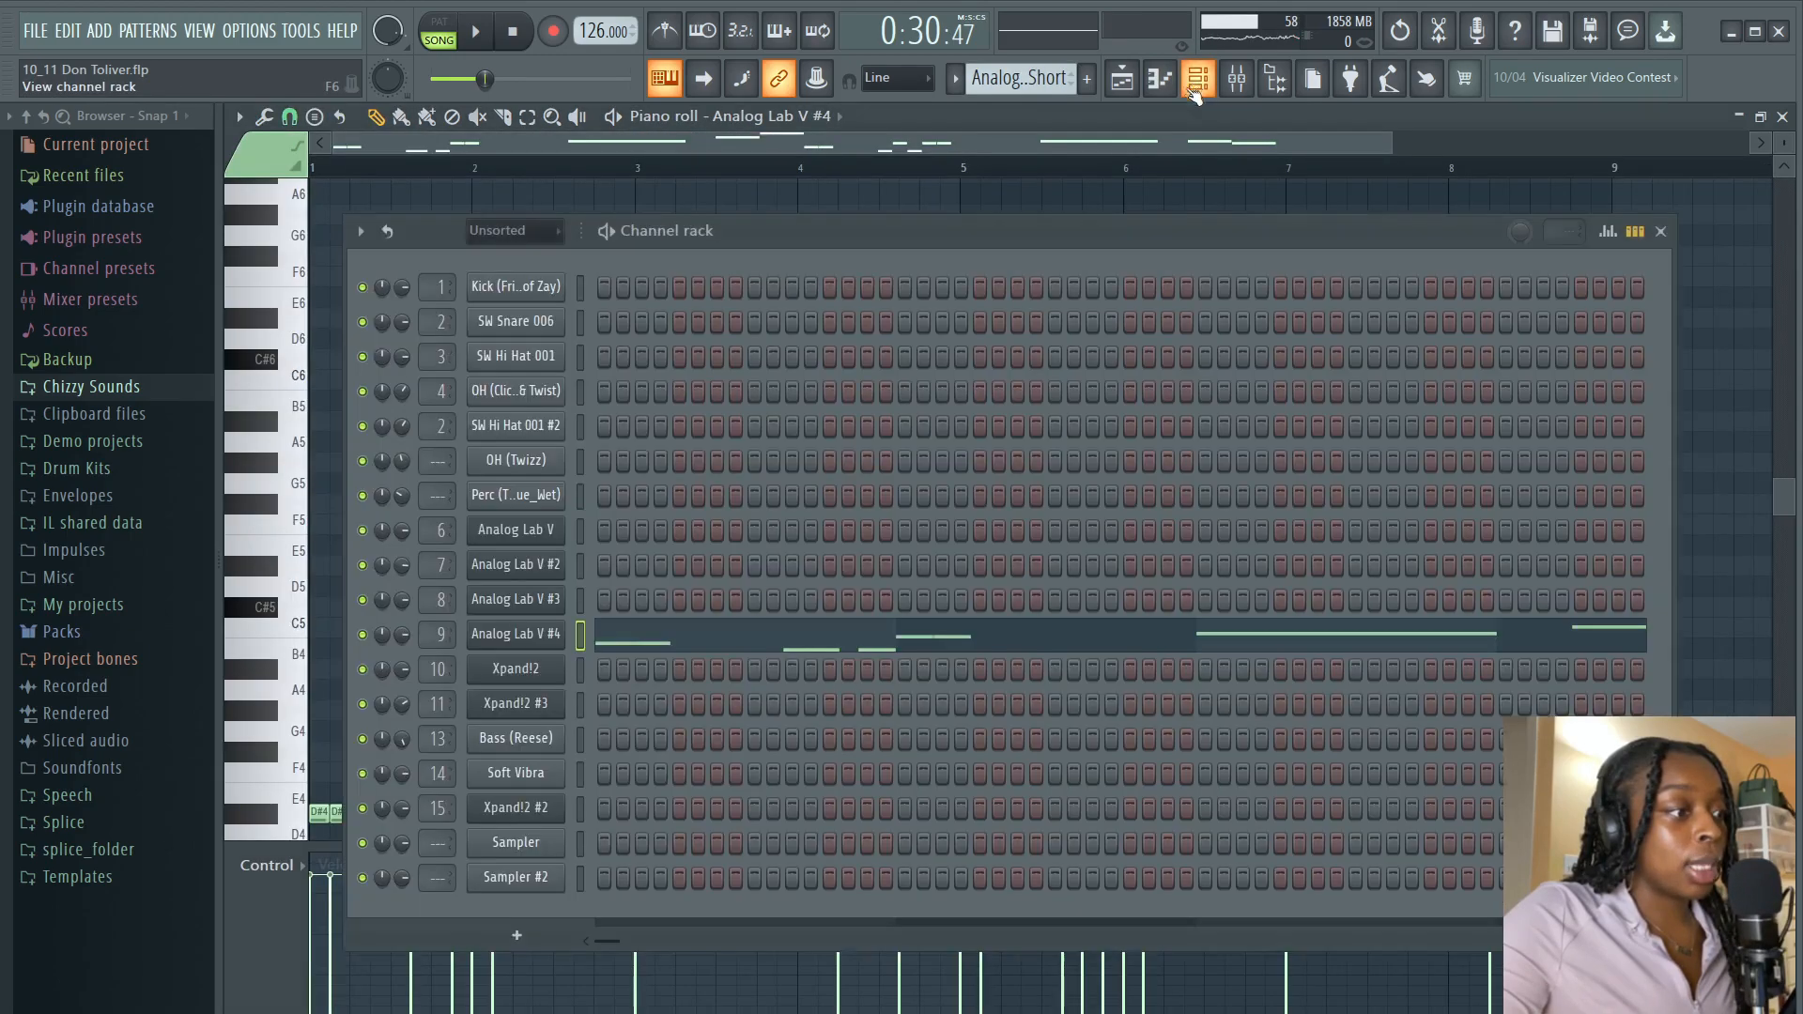
pyautogui.click(545, 641)
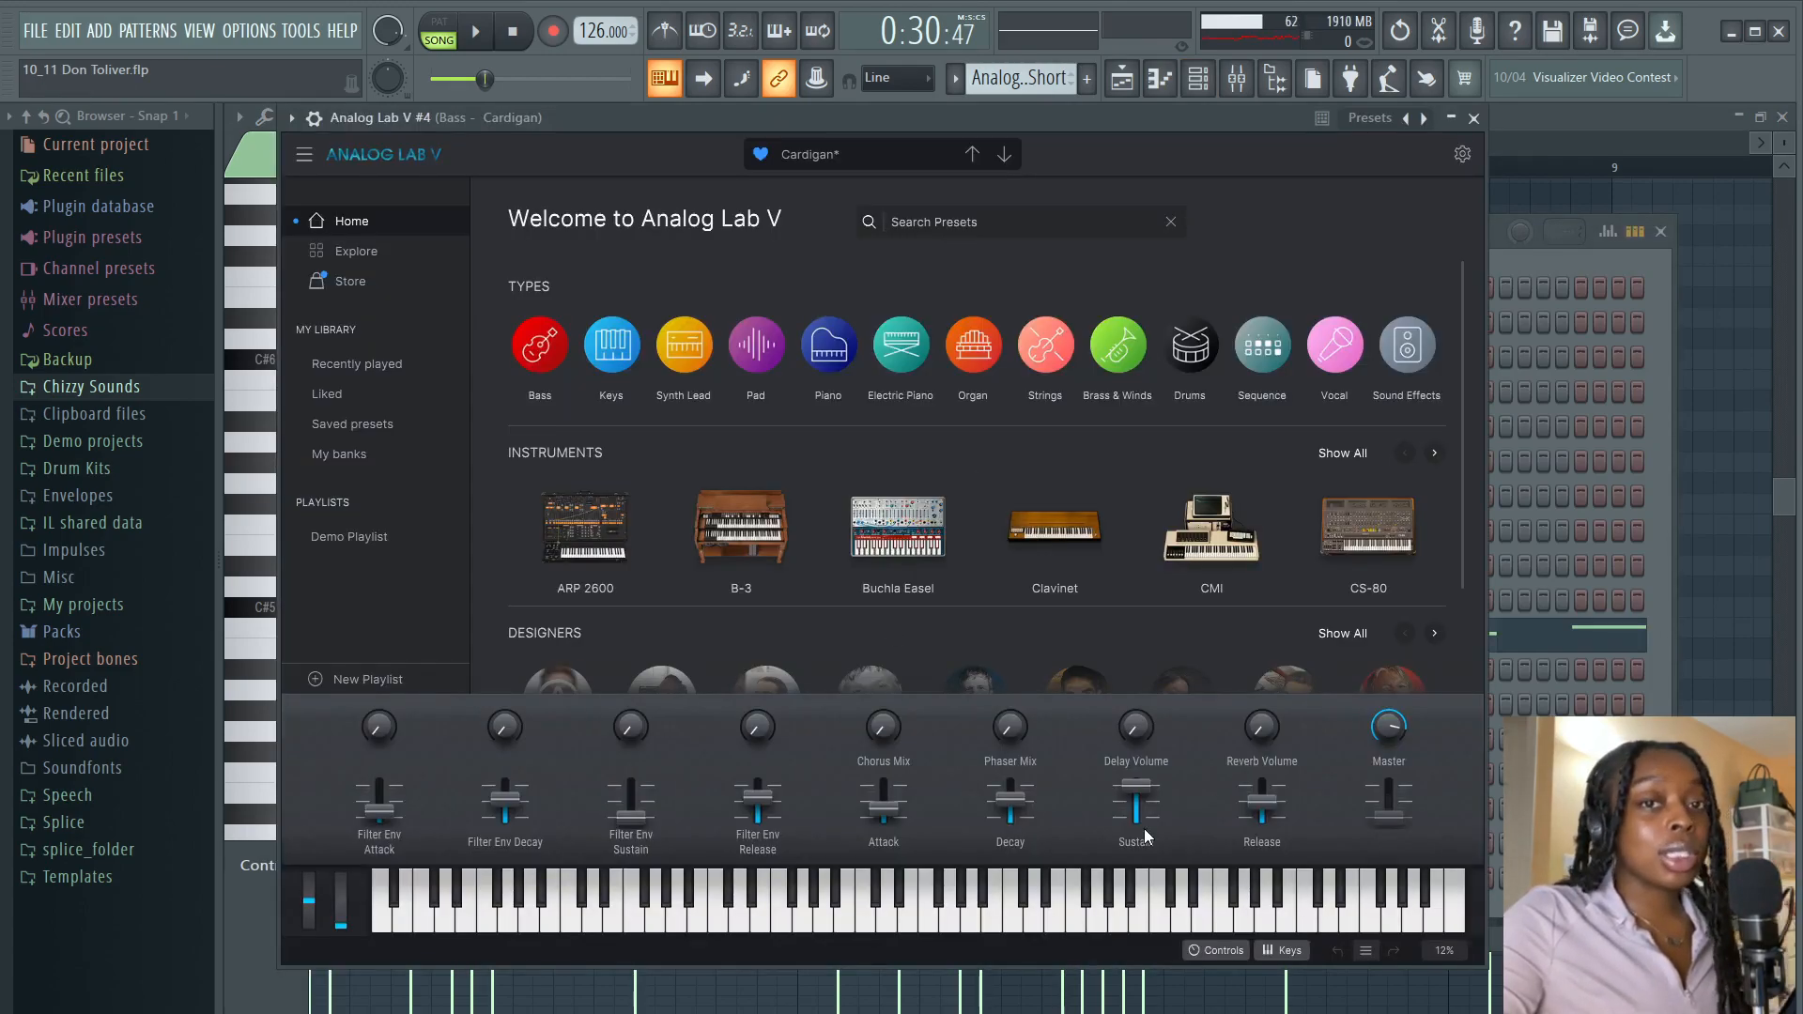
# - Audition several notes on the Cardigan bass preset and close the instrument
pyautogui.press('x')
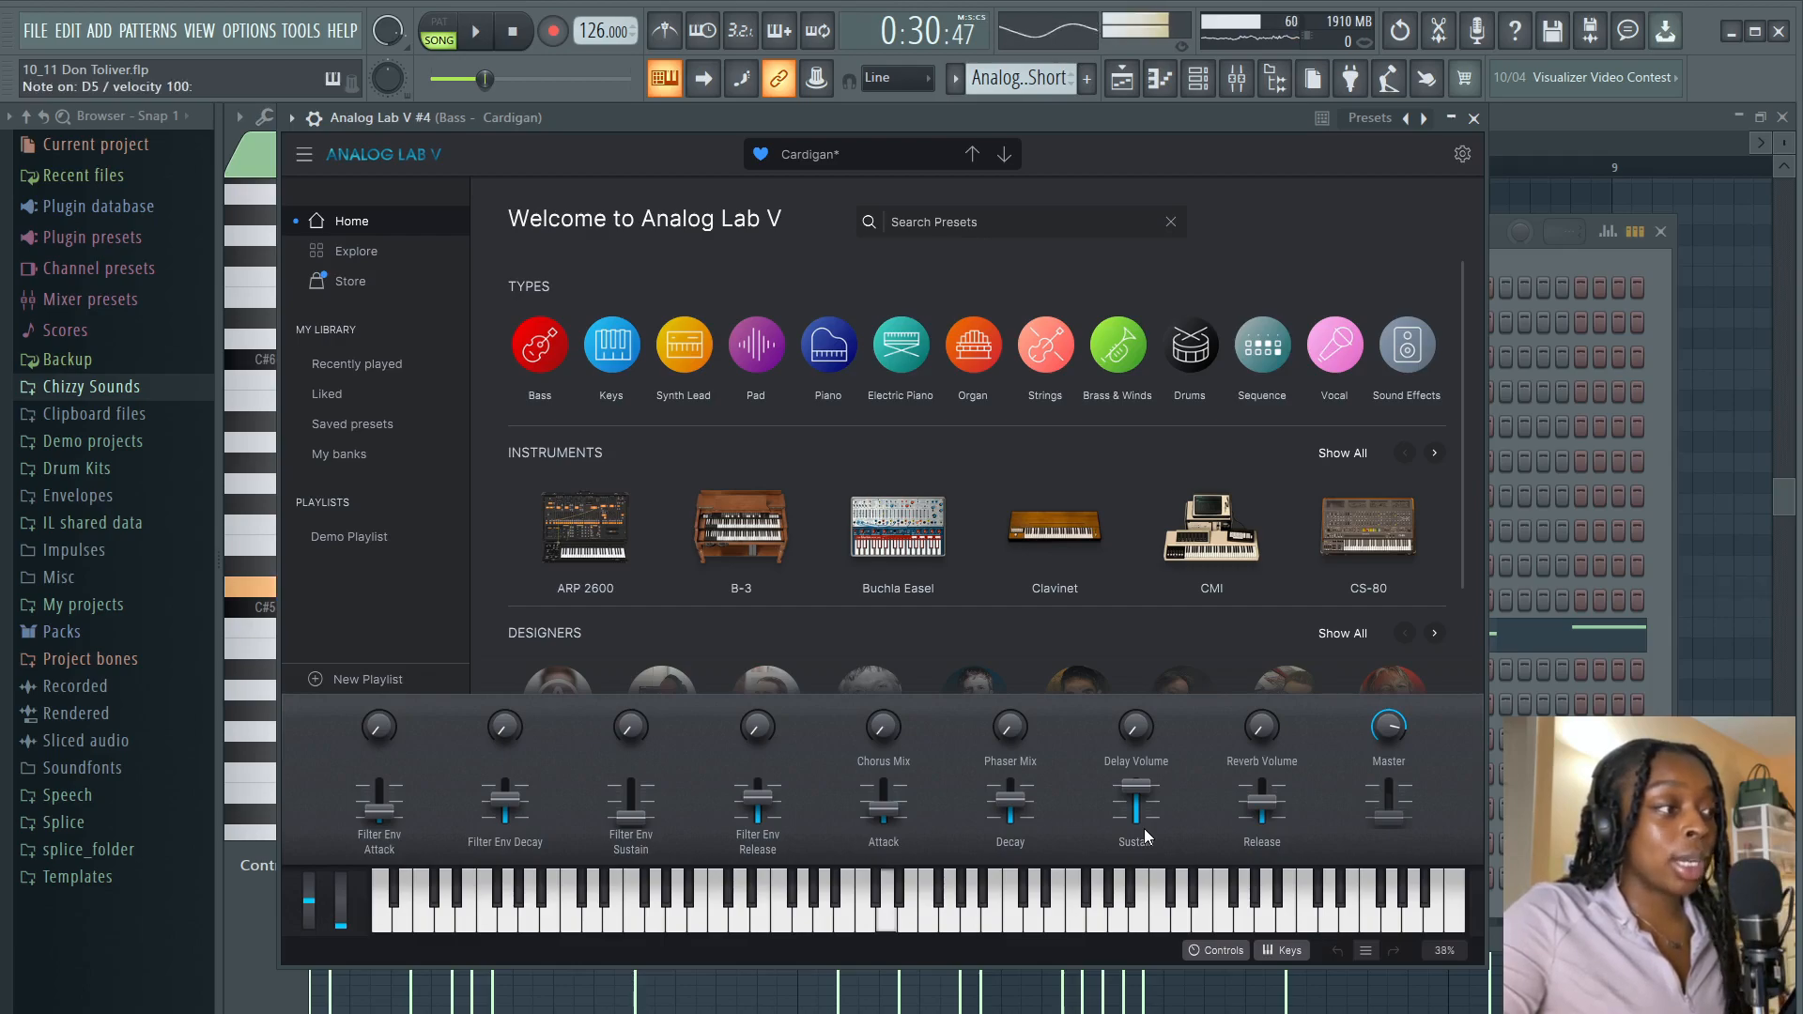
pyautogui.press('z')
pyautogui.press('v')
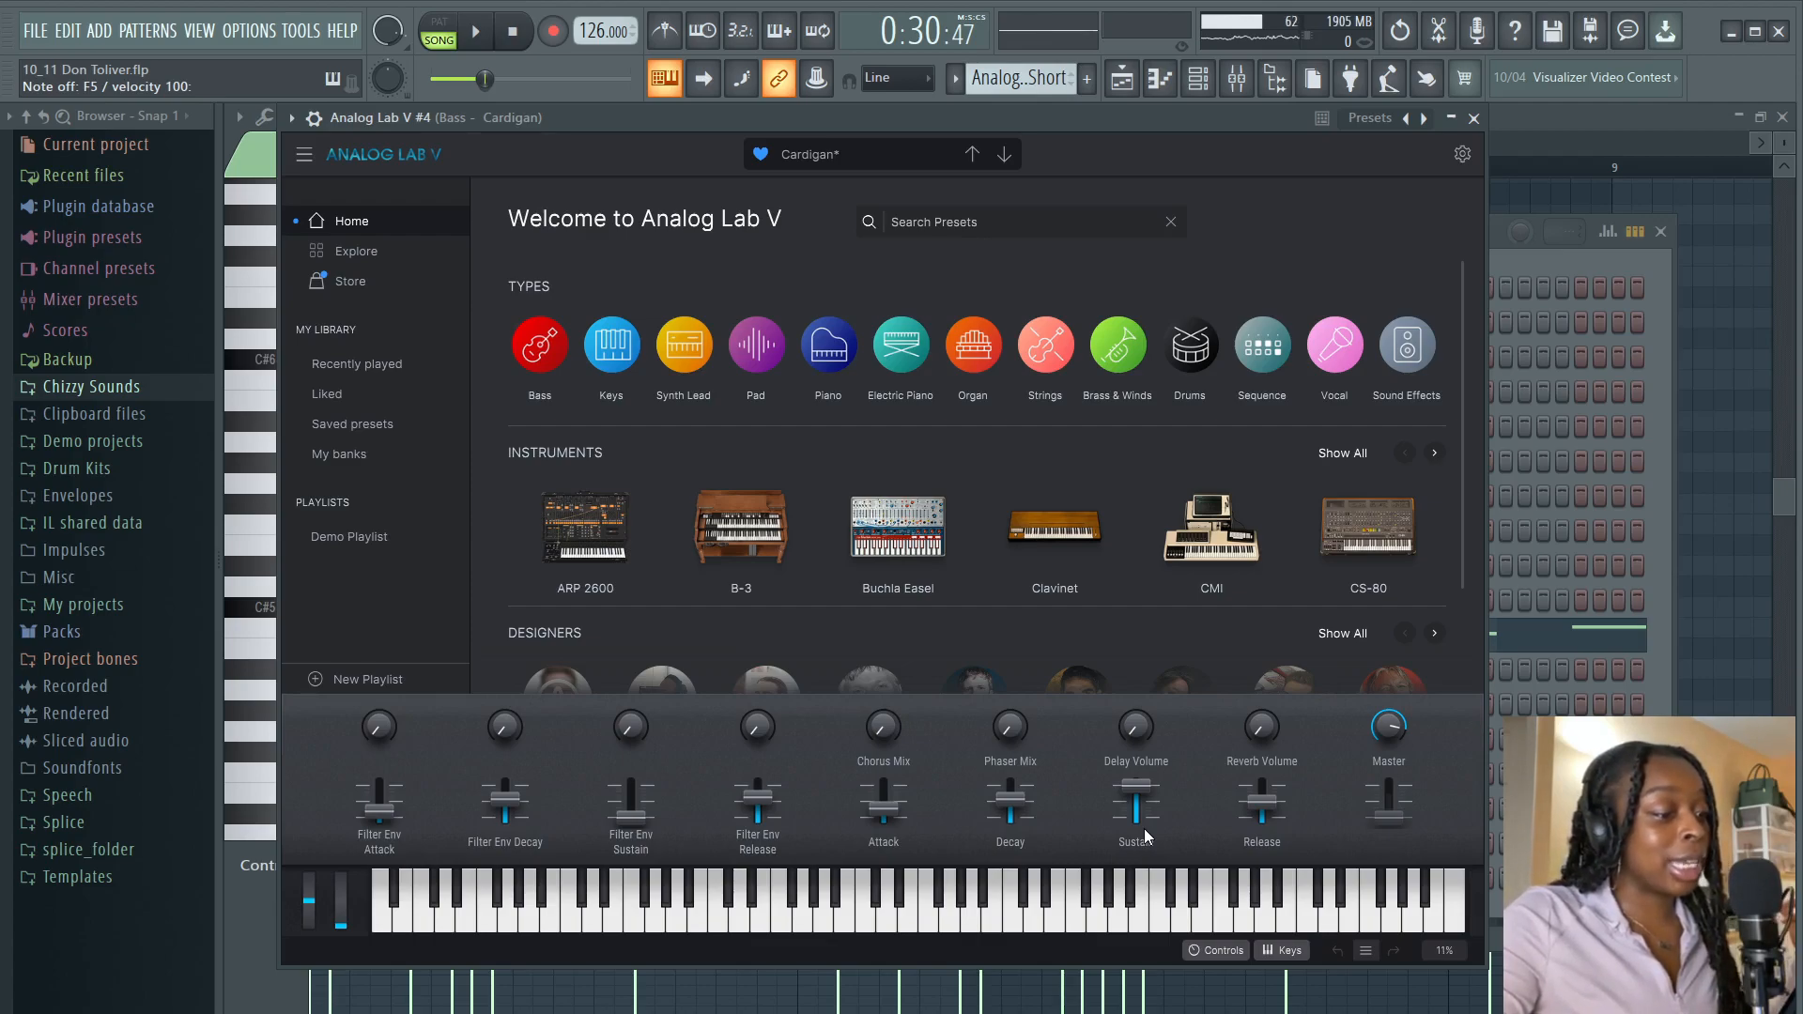
pyautogui.press('s')
pyautogui.press('d')
pyautogui.press('g')
pyautogui.press('s')
pyautogui.press('d')
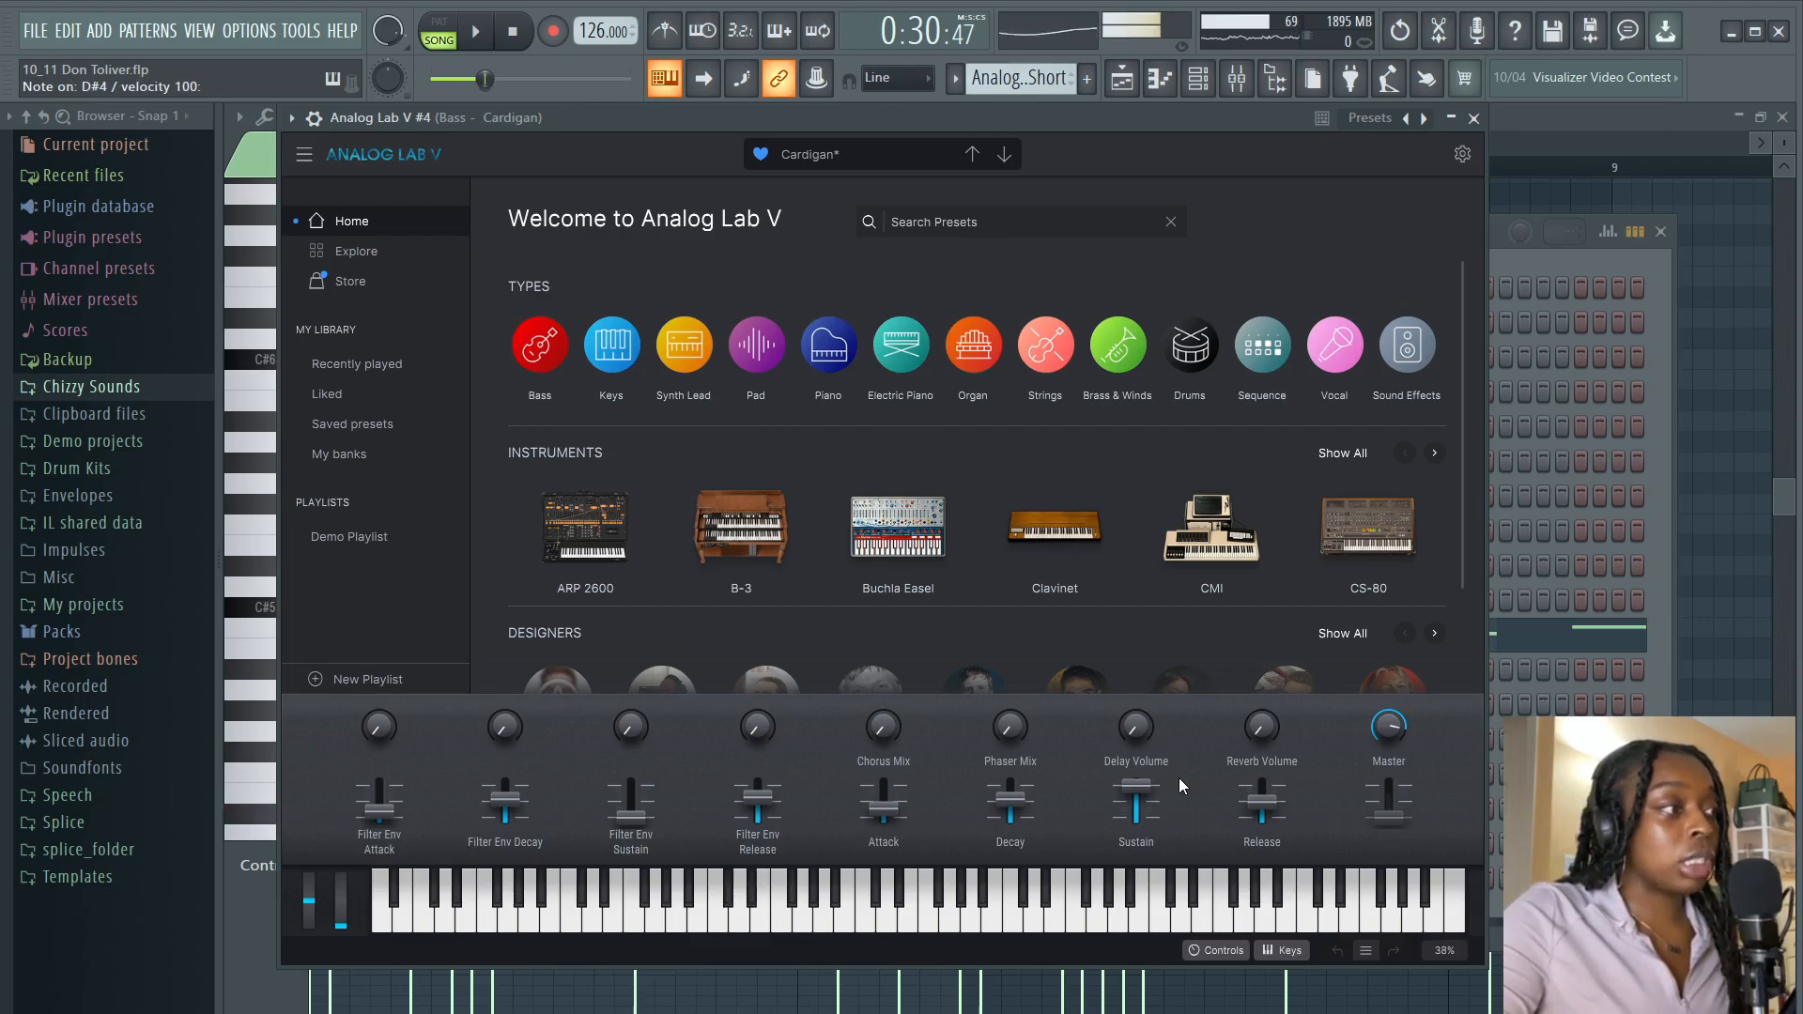
pyautogui.click(1474, 119)
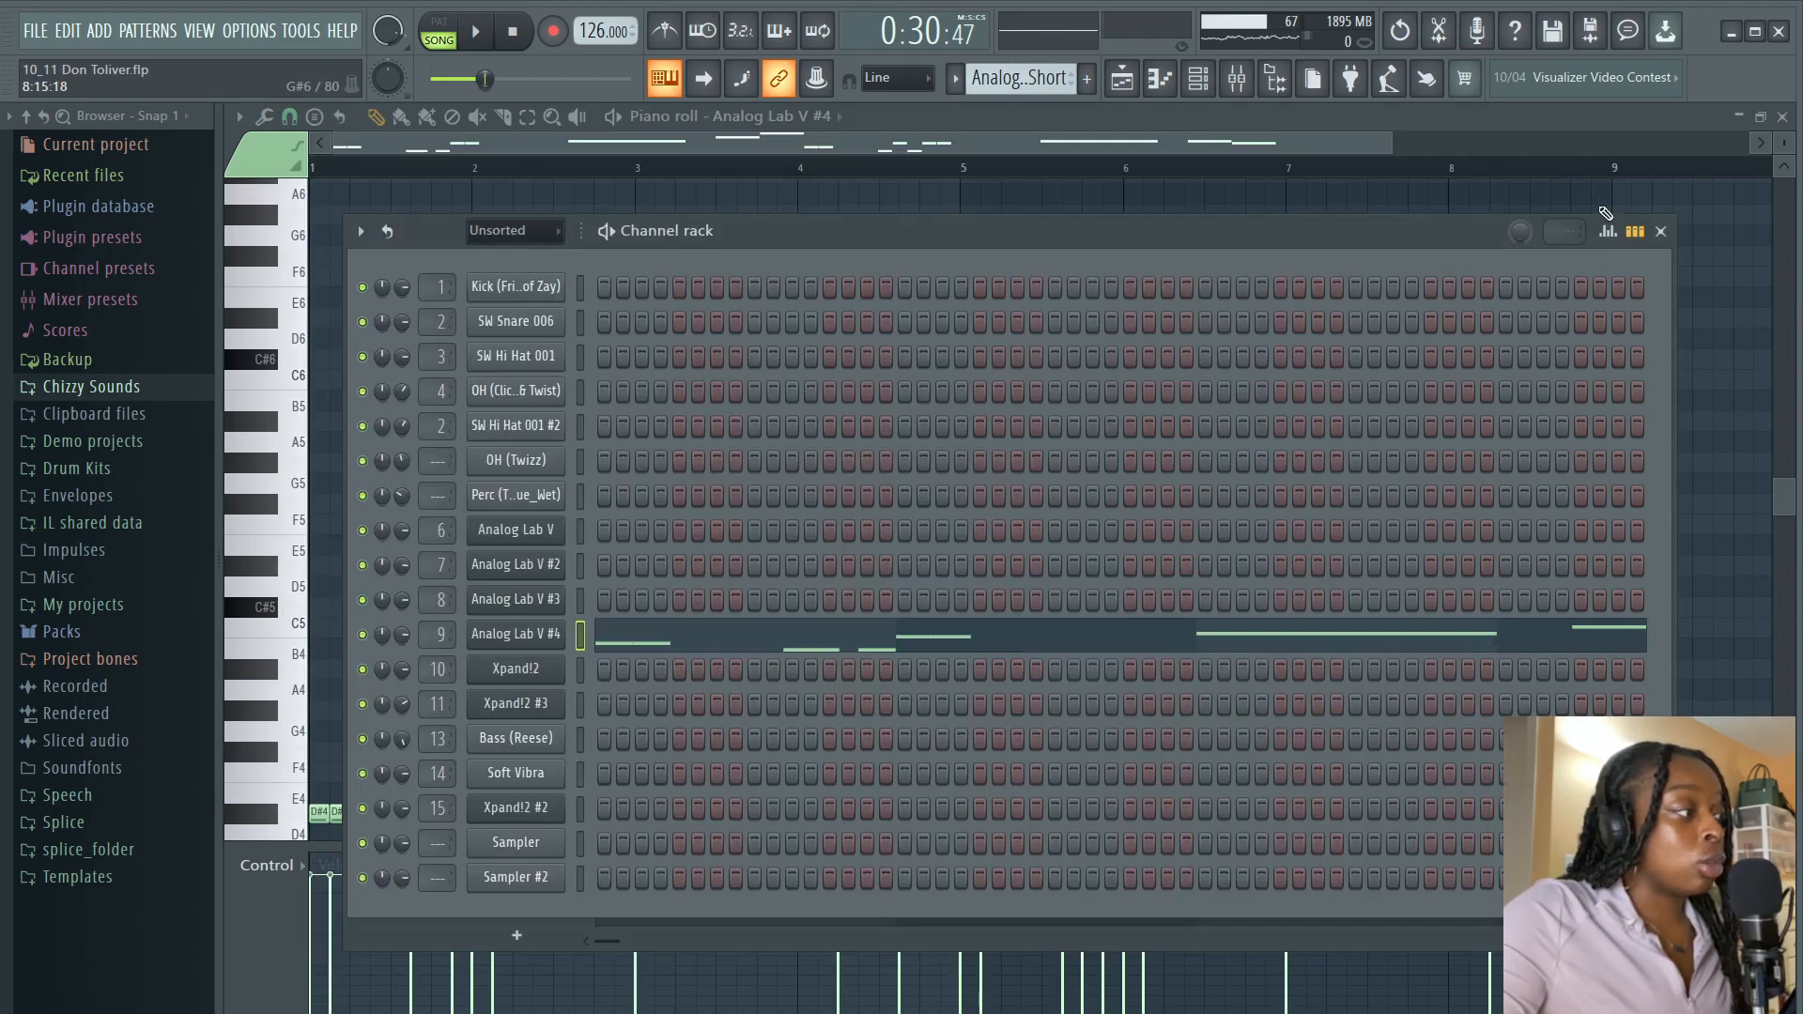
# - Close the channel rack and play the Bass Short pattern from its start in pattern mode to review its notes
pyautogui.click(1661, 232)
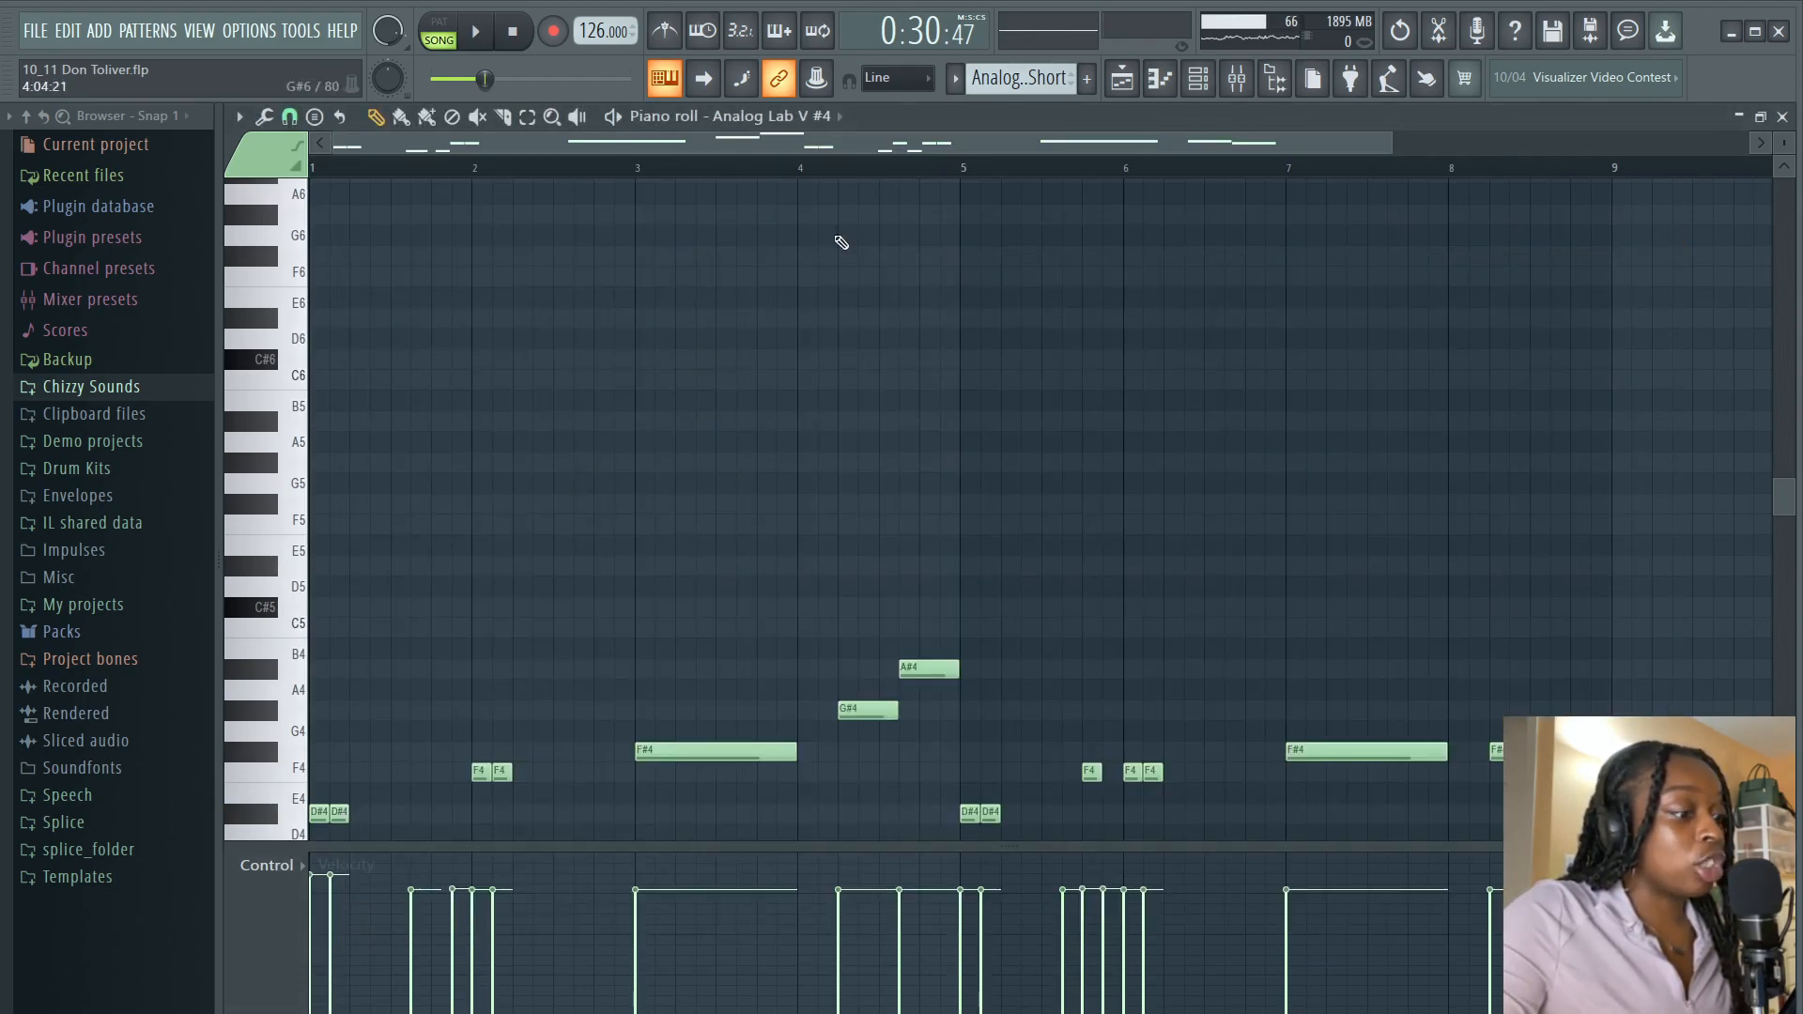
pyautogui.scroll(-4, 602, 223)
pyautogui.scroll(2, 411, 177)
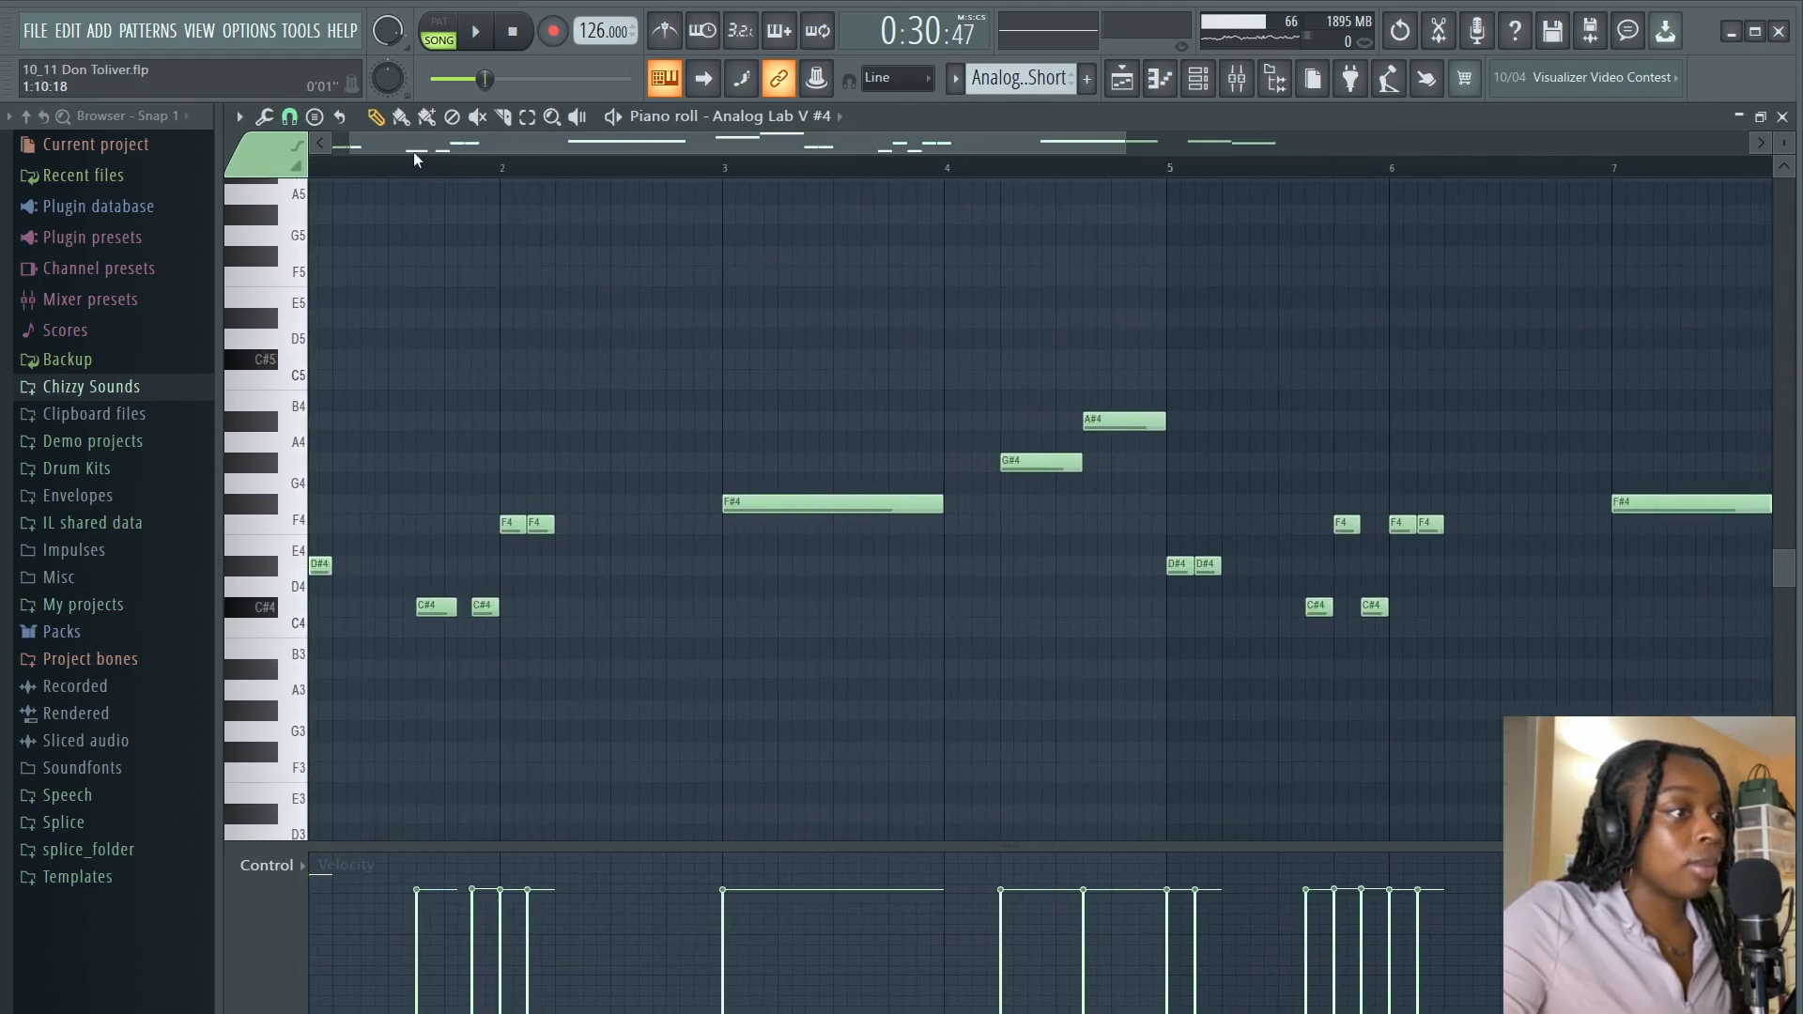
pyautogui.moveTo(412, 146); pyautogui.dragTo(365, 142)
pyautogui.click(459, 26)
pyautogui.press('space')
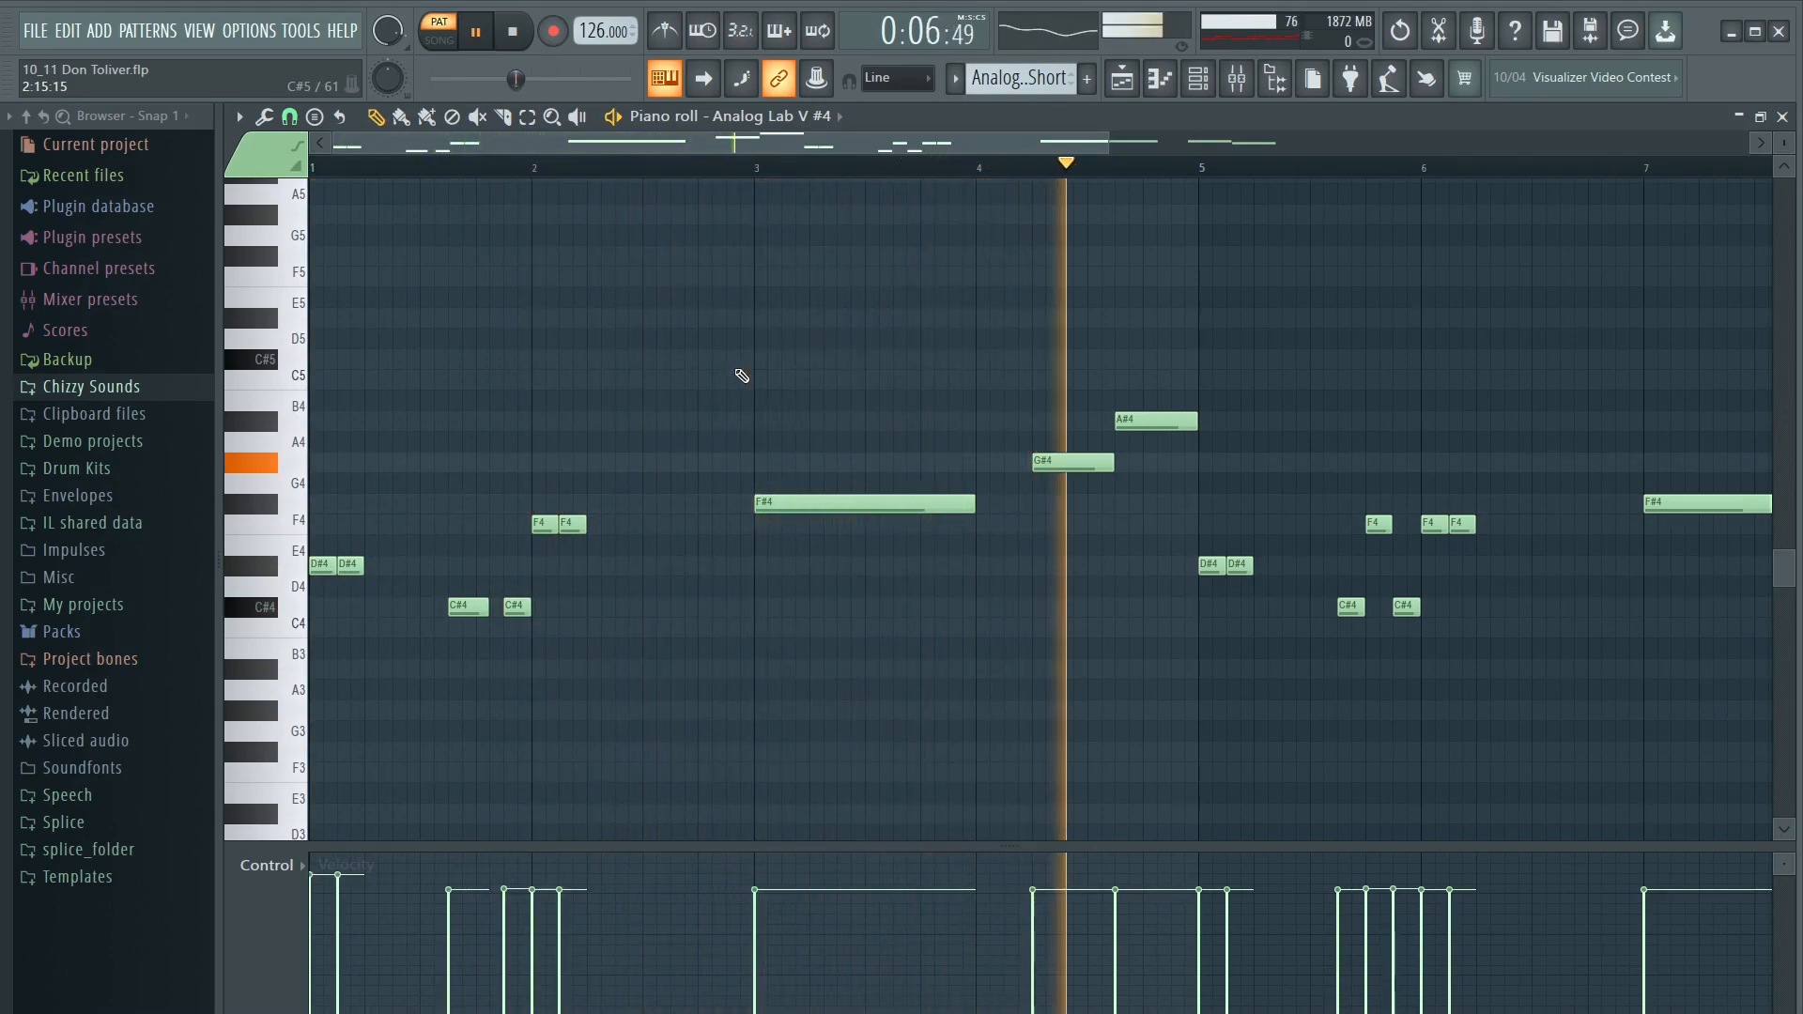
pyautogui.scroll(-2, 740, 180)
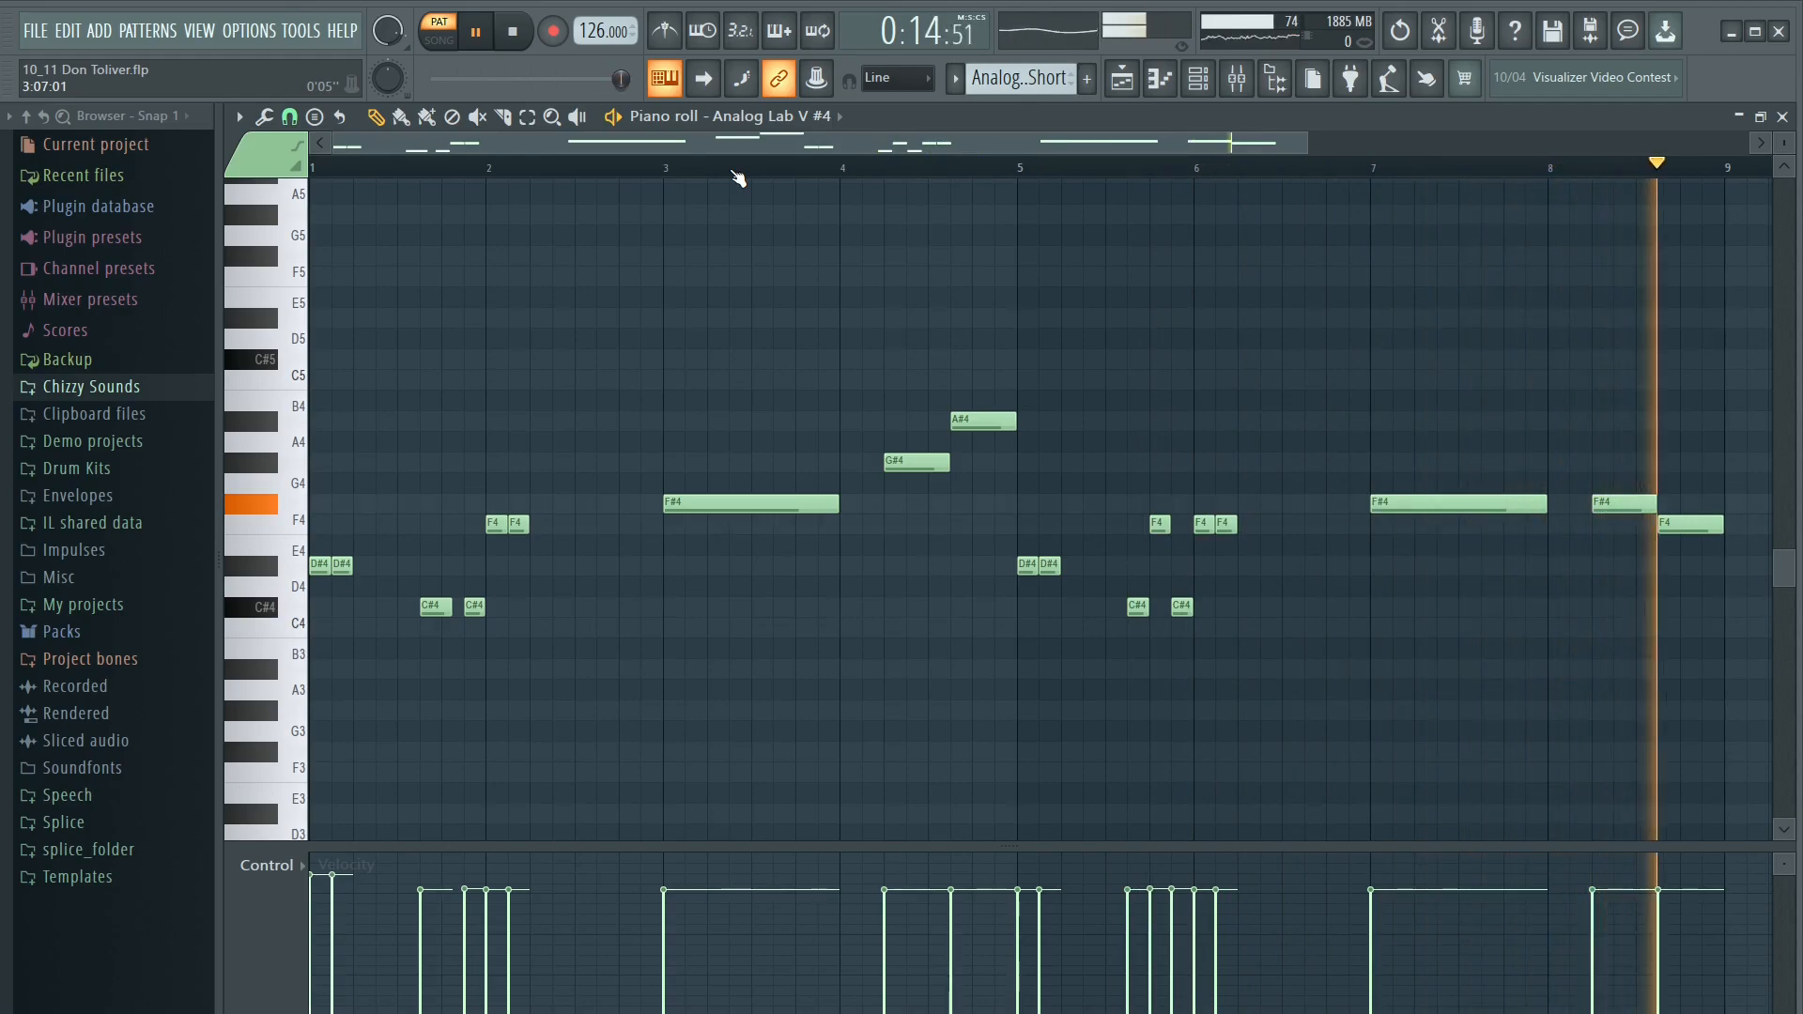
pyautogui.press('space')
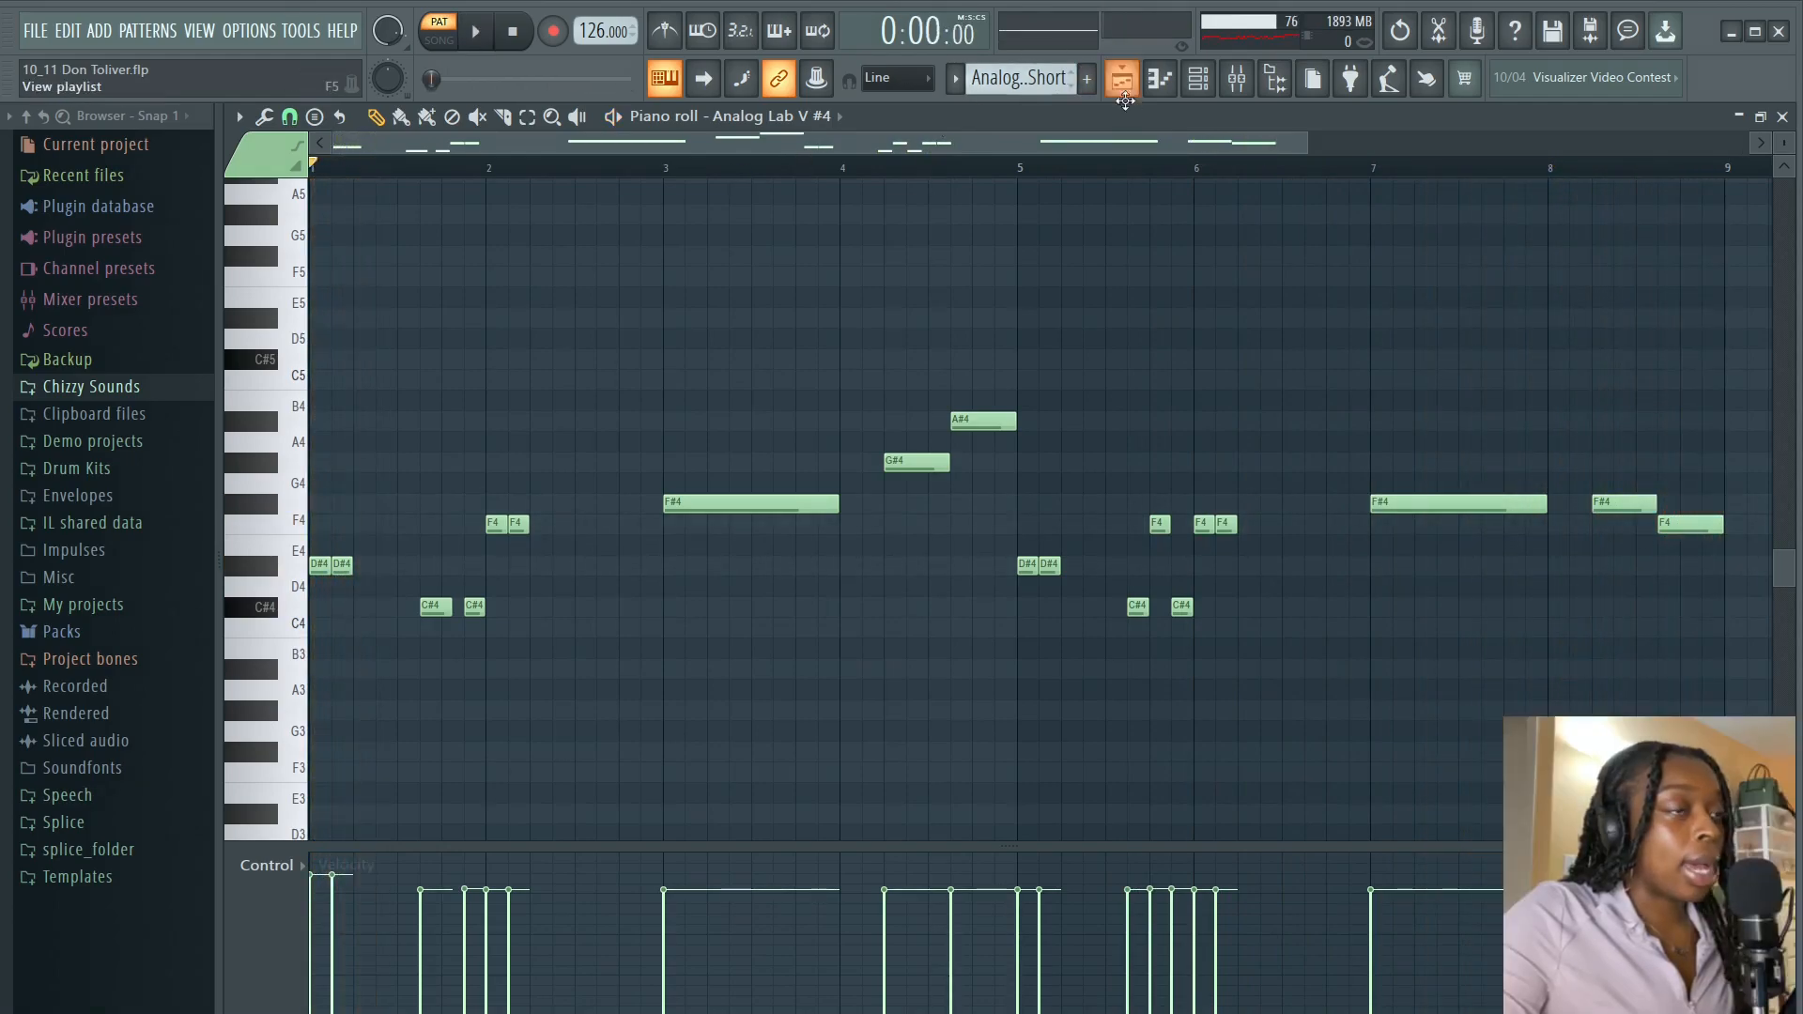
# - Open the Fruity parametric EQ 2 on the Bass - Cardigan mixer track to examine its curve
pyautogui.click(1233, 92)
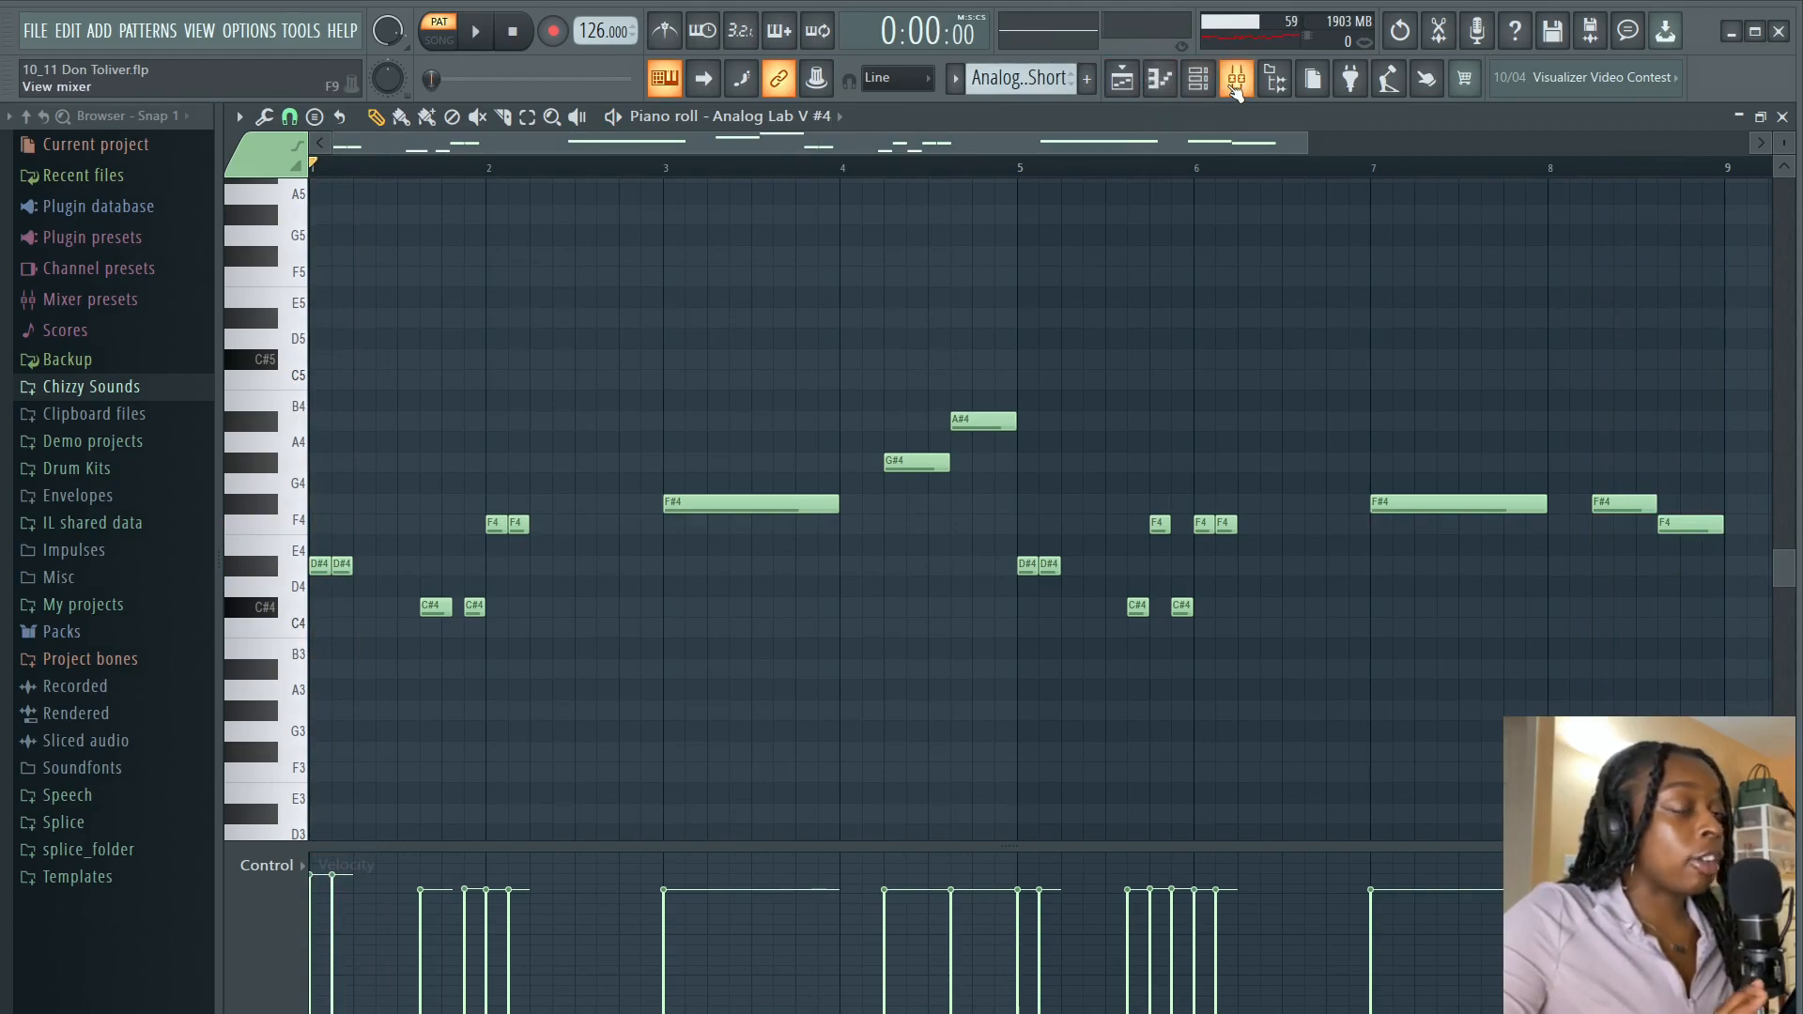
pyautogui.click(1235, 87)
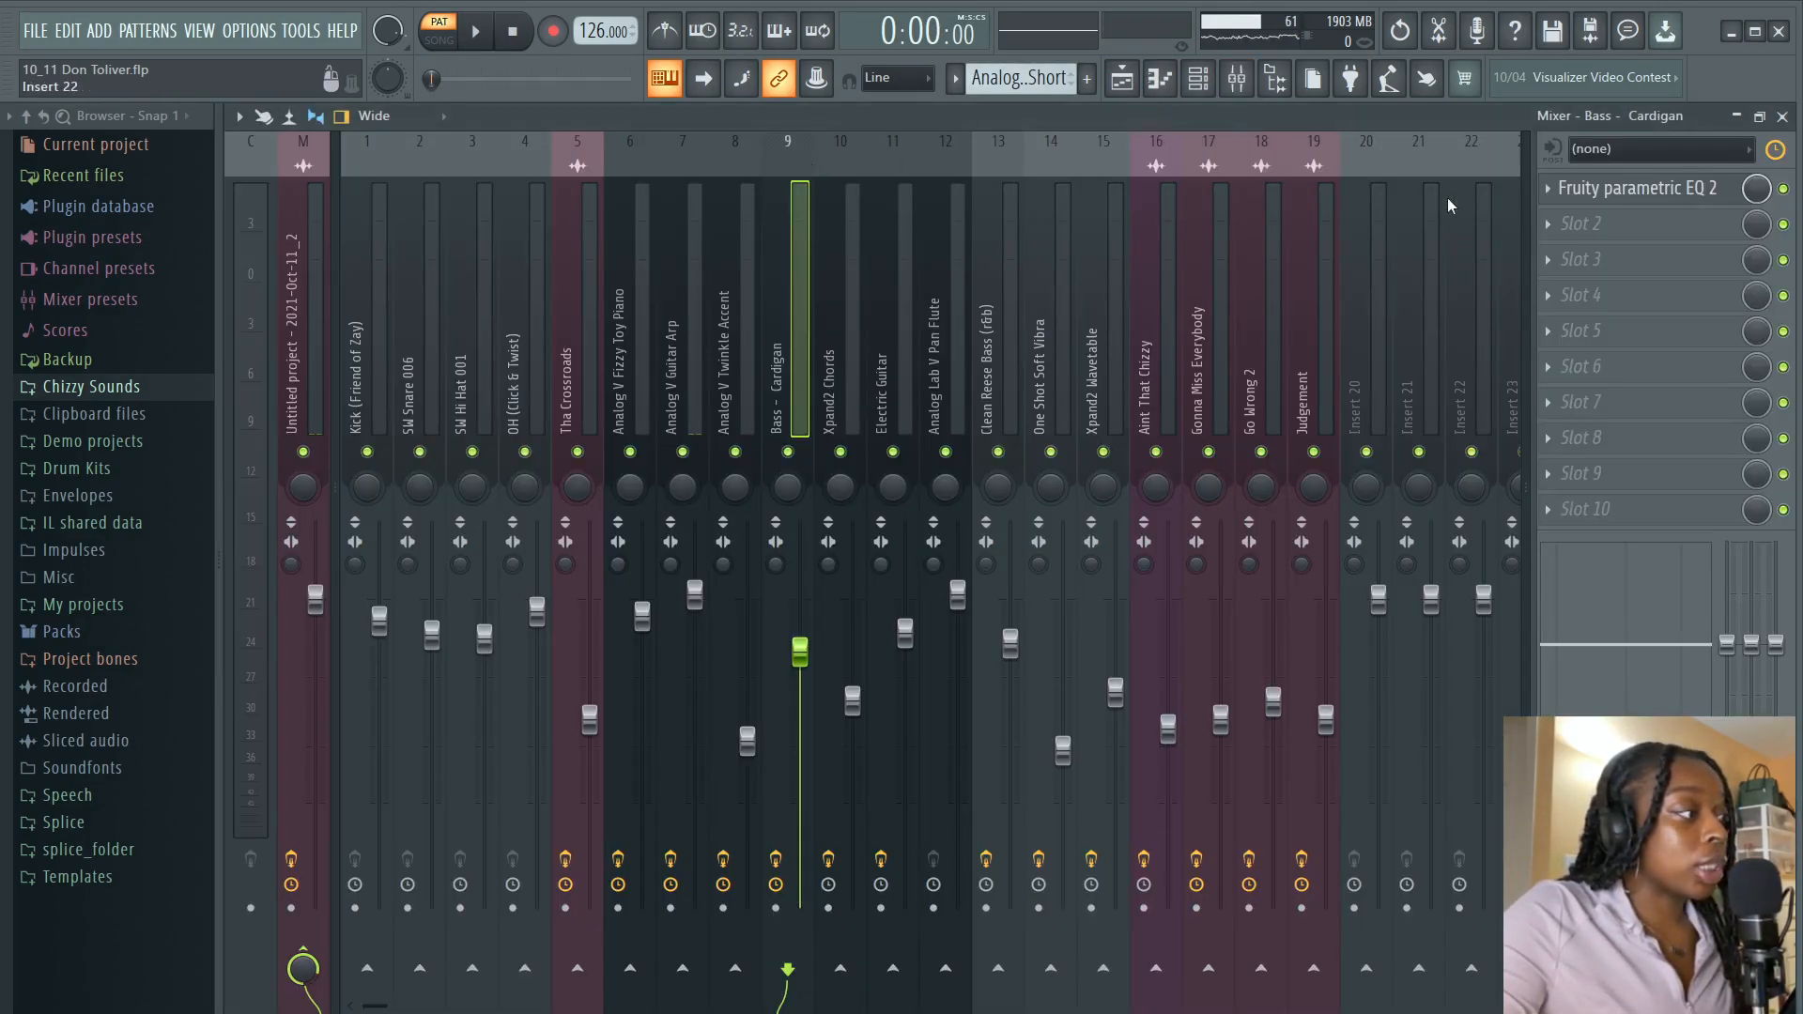
pyautogui.click(1586, 193)
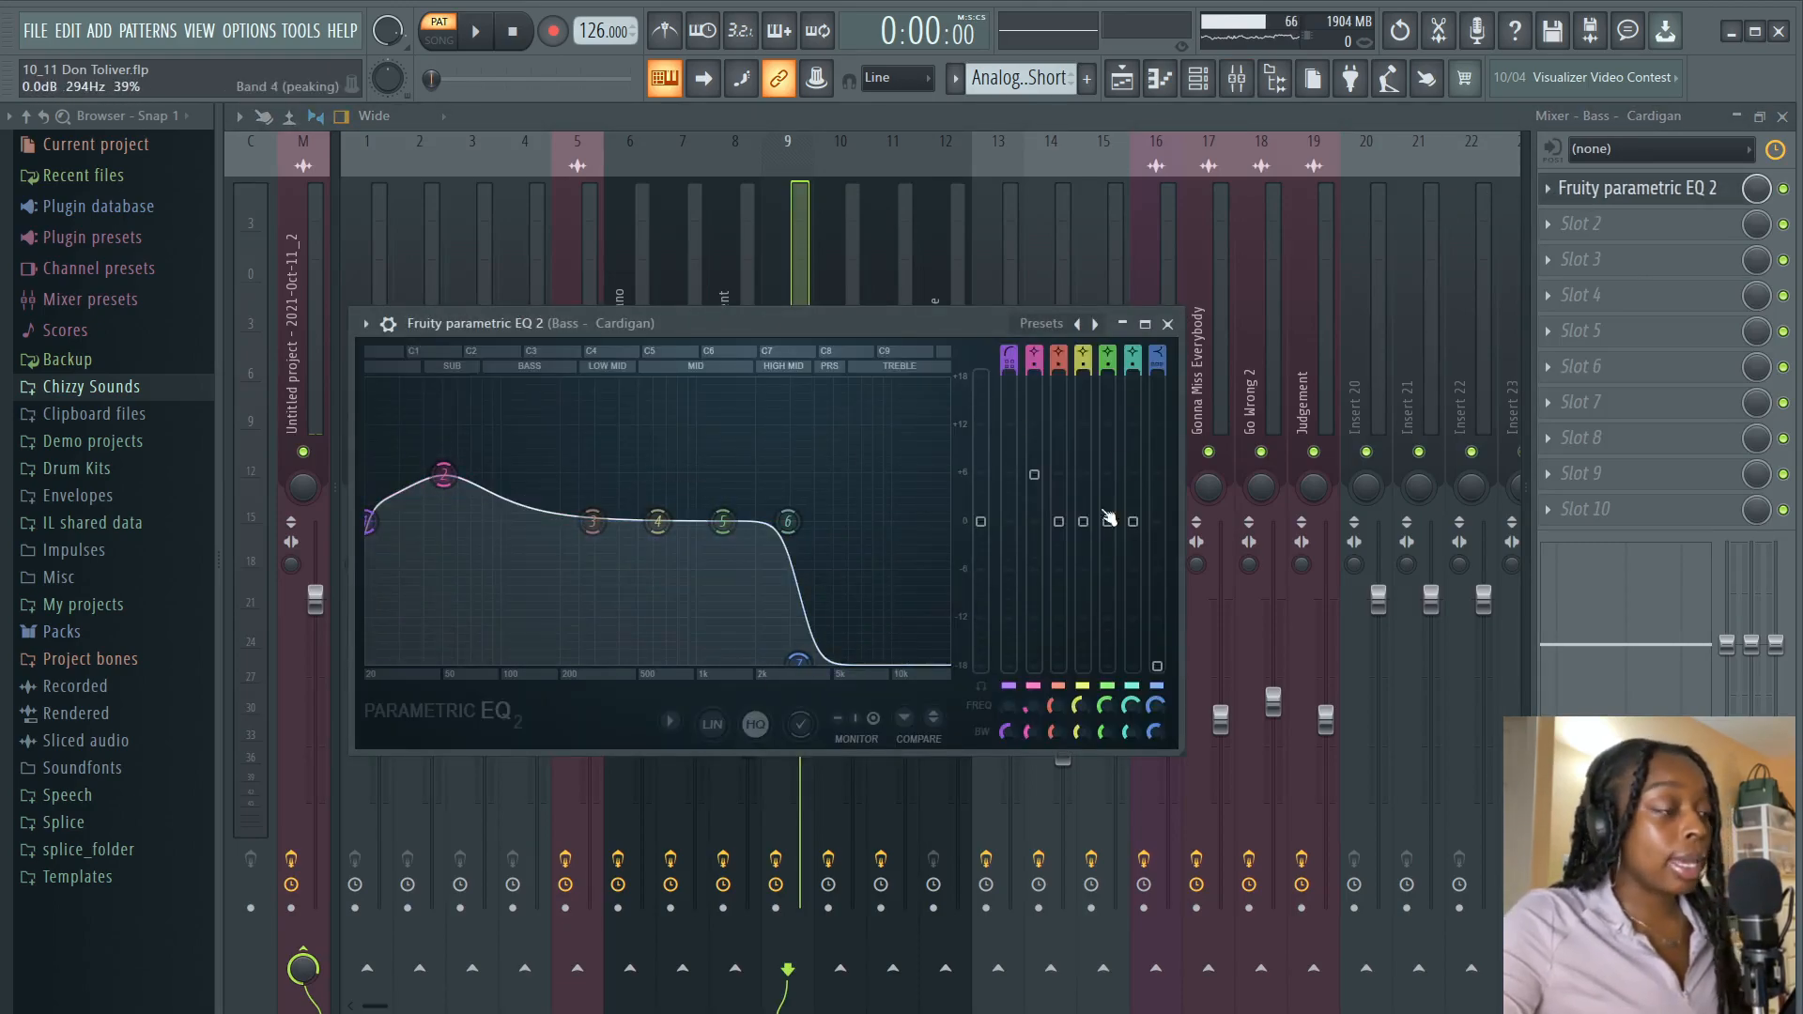
# - Return to the playlist and open the Bass (Reese) pattern in the piano roll to examine its notes
pyautogui.press('F5')
pyautogui.click(312, 483)
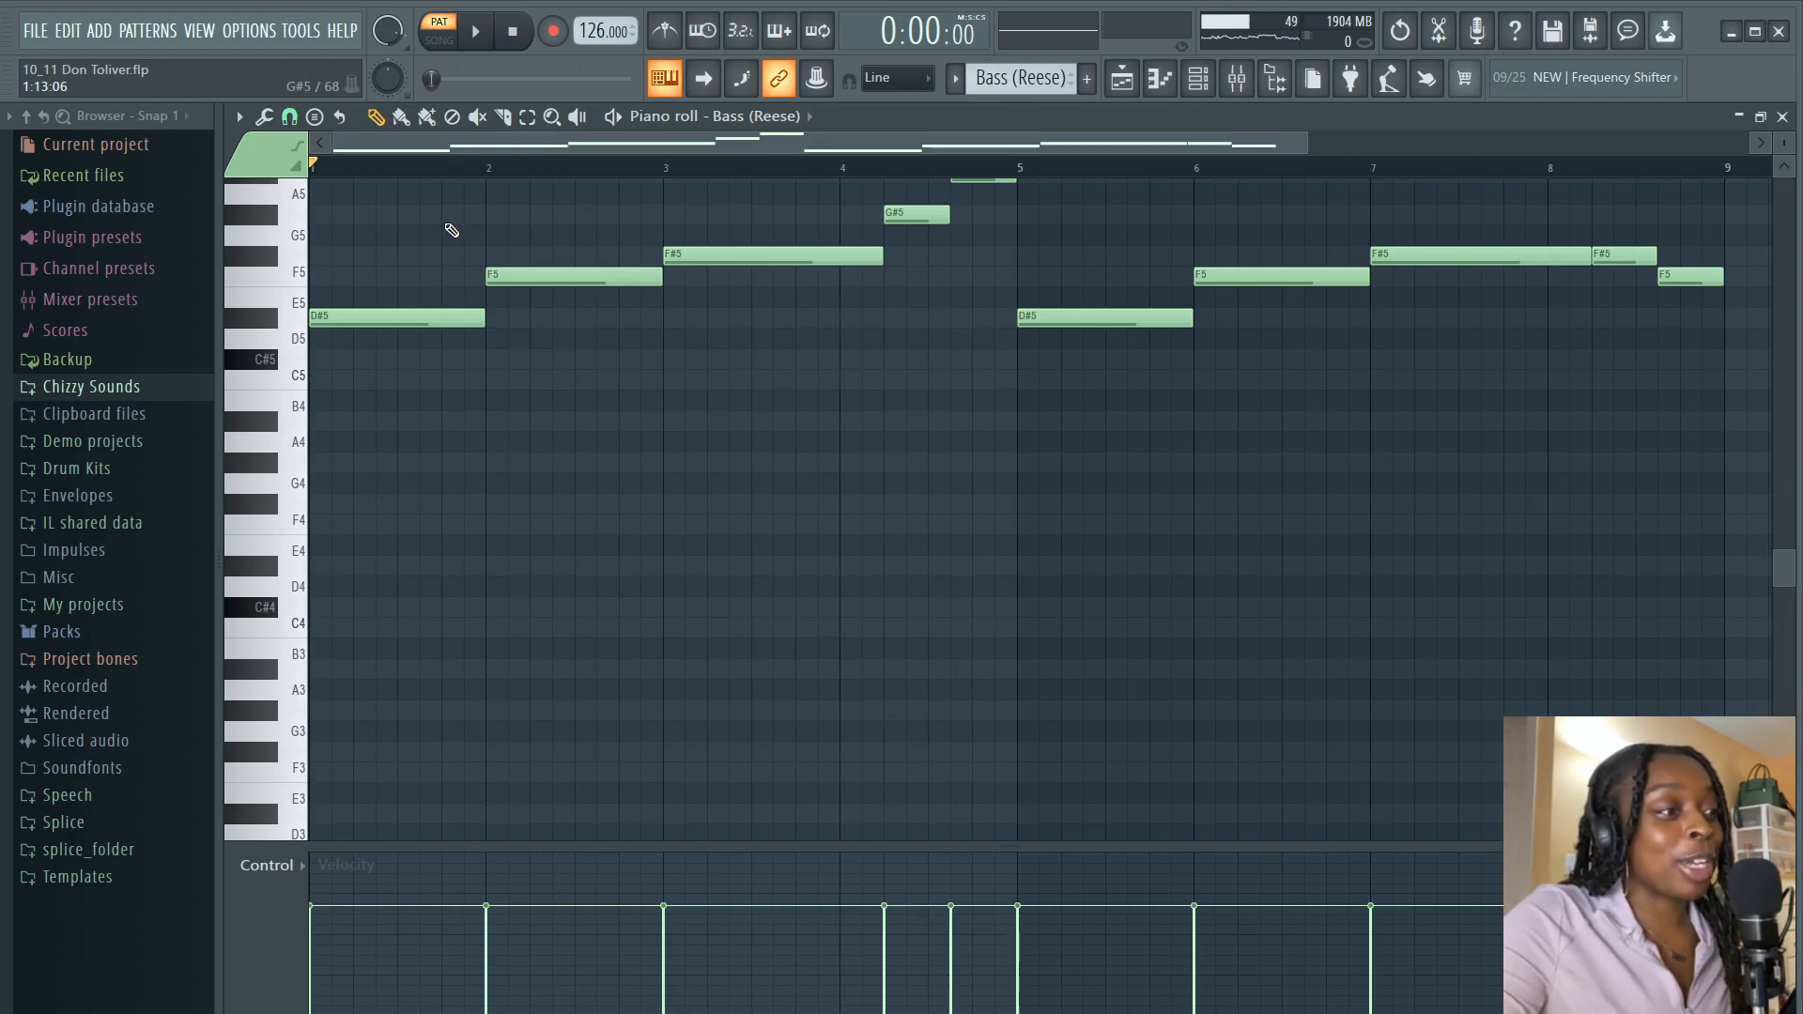
pyautogui.scroll(3, 500, 339)
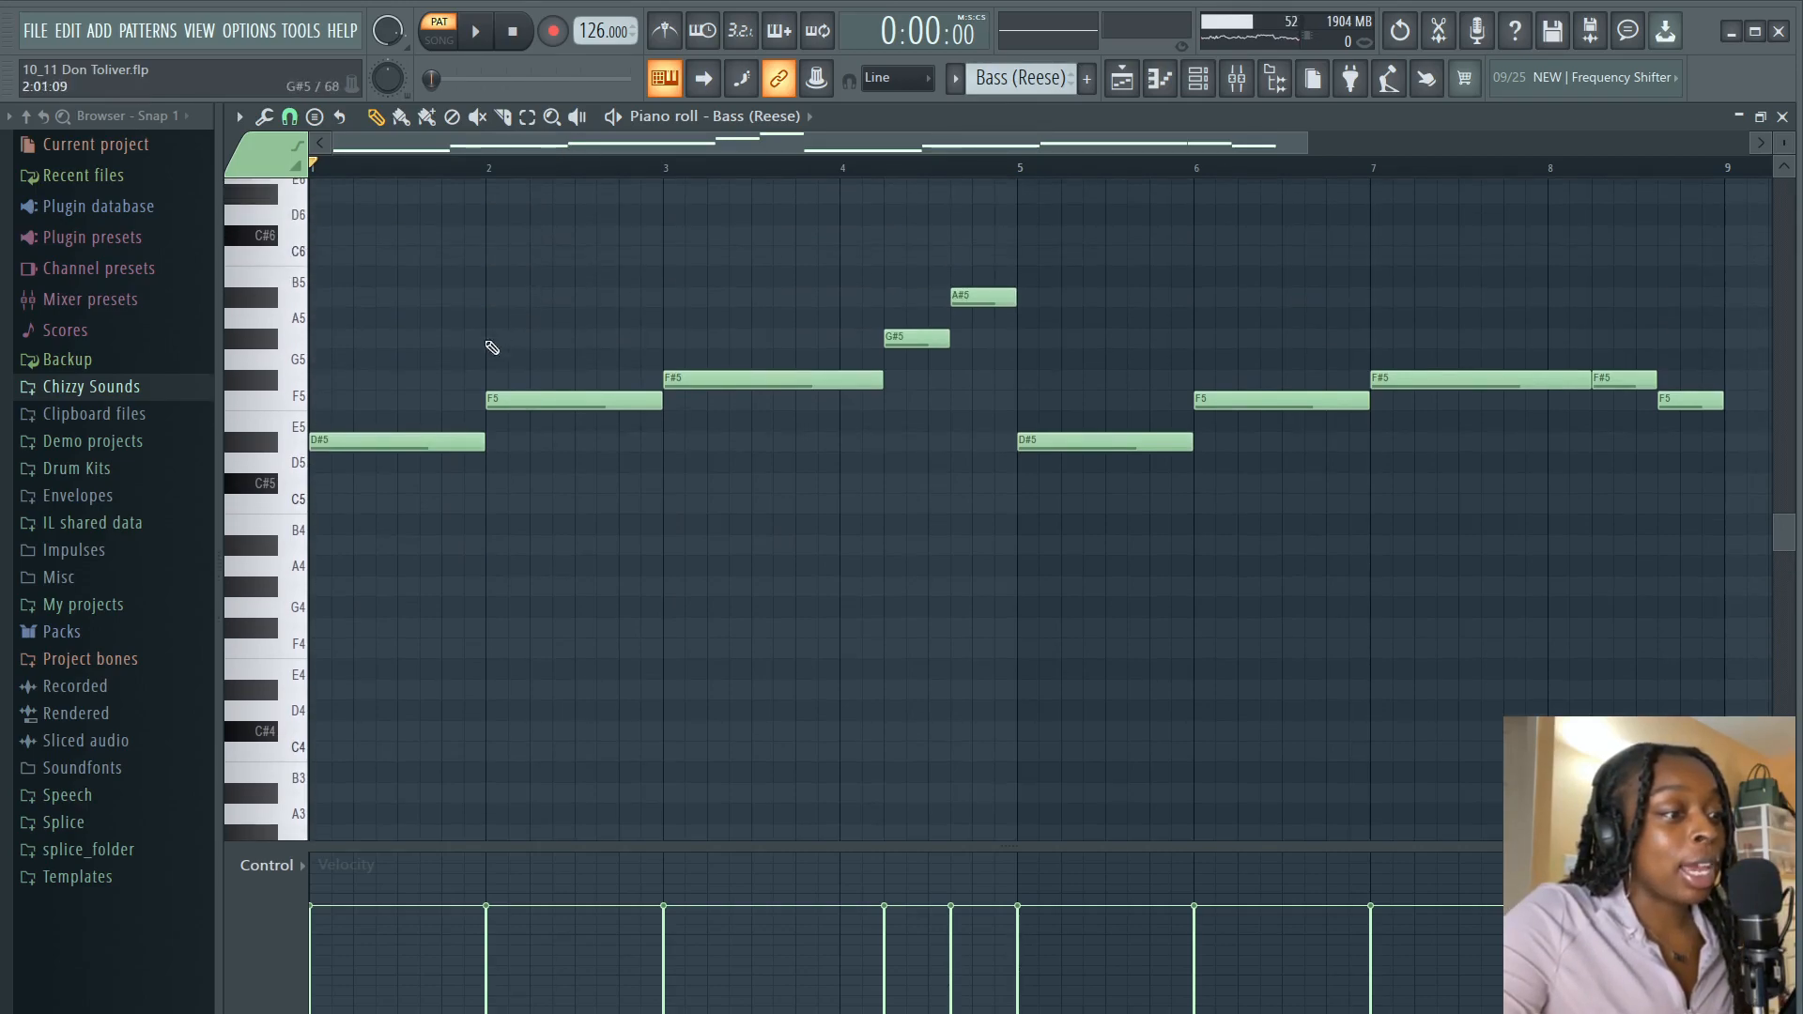
# - Play the Bass (Reese) pattern to hear its notes, stop playback and bring up the mixer
pyautogui.scroll(2, 453, 421)
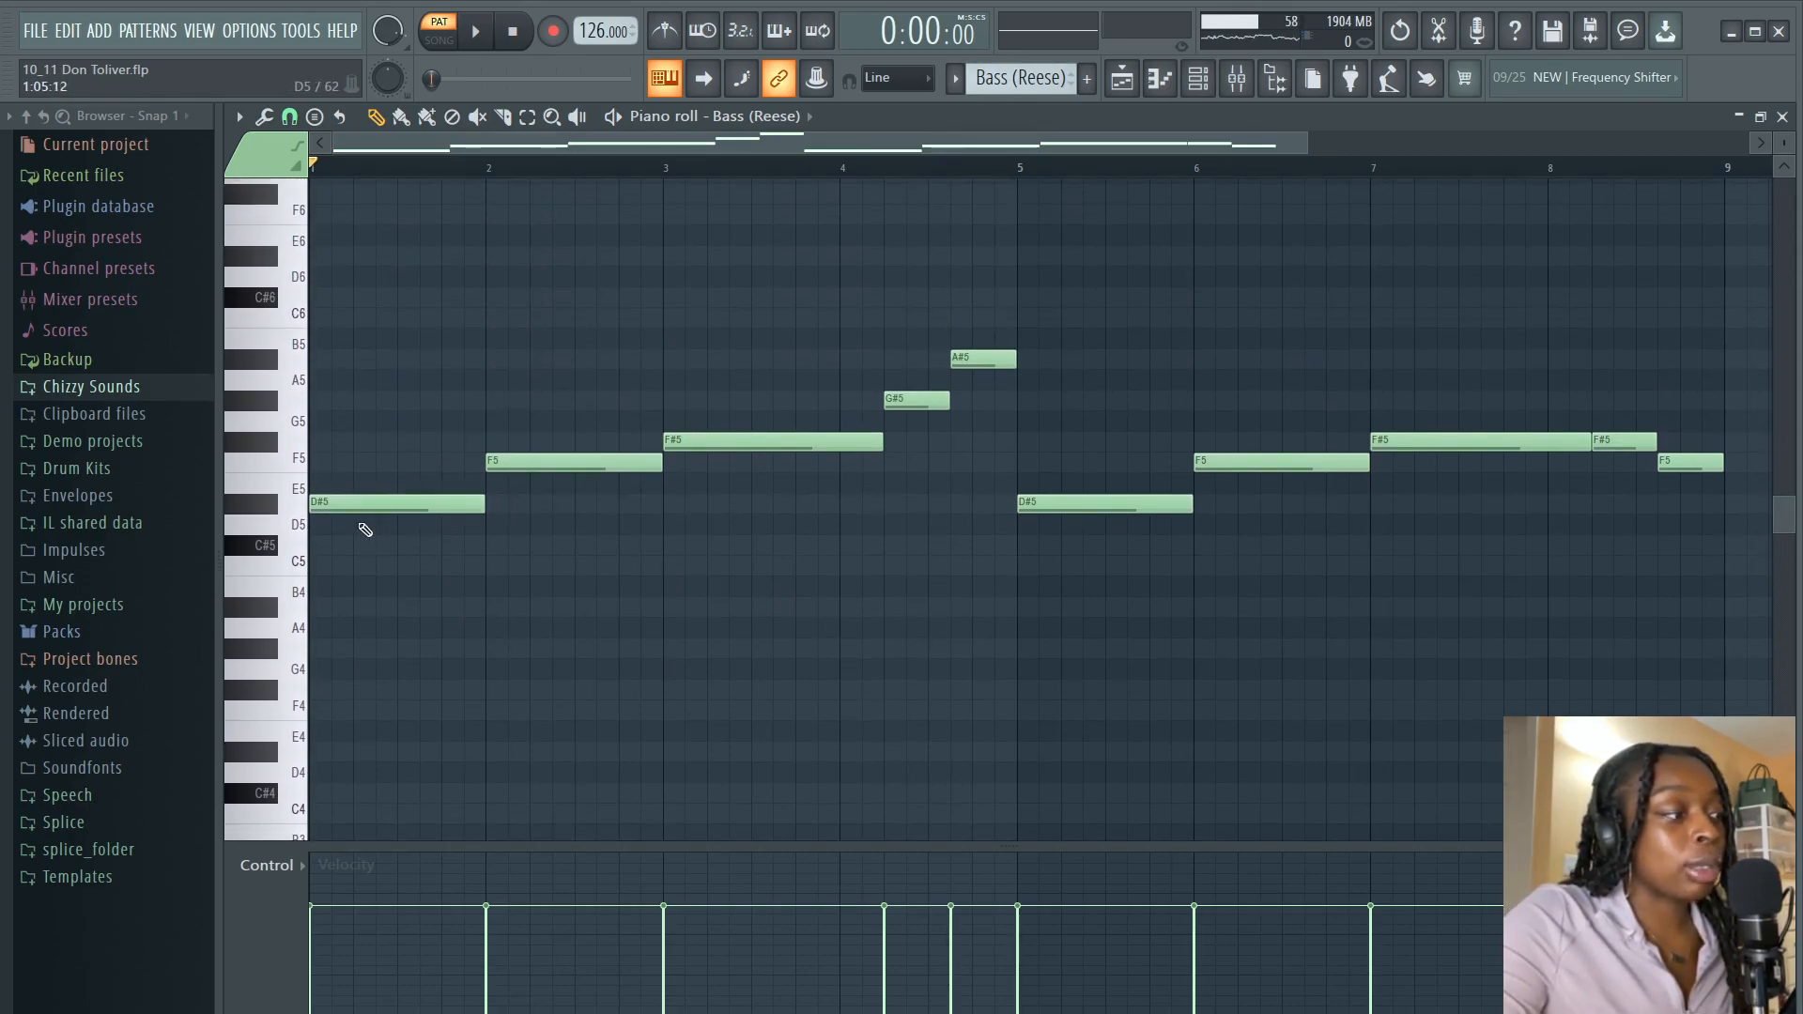
pyautogui.click(470, 36)
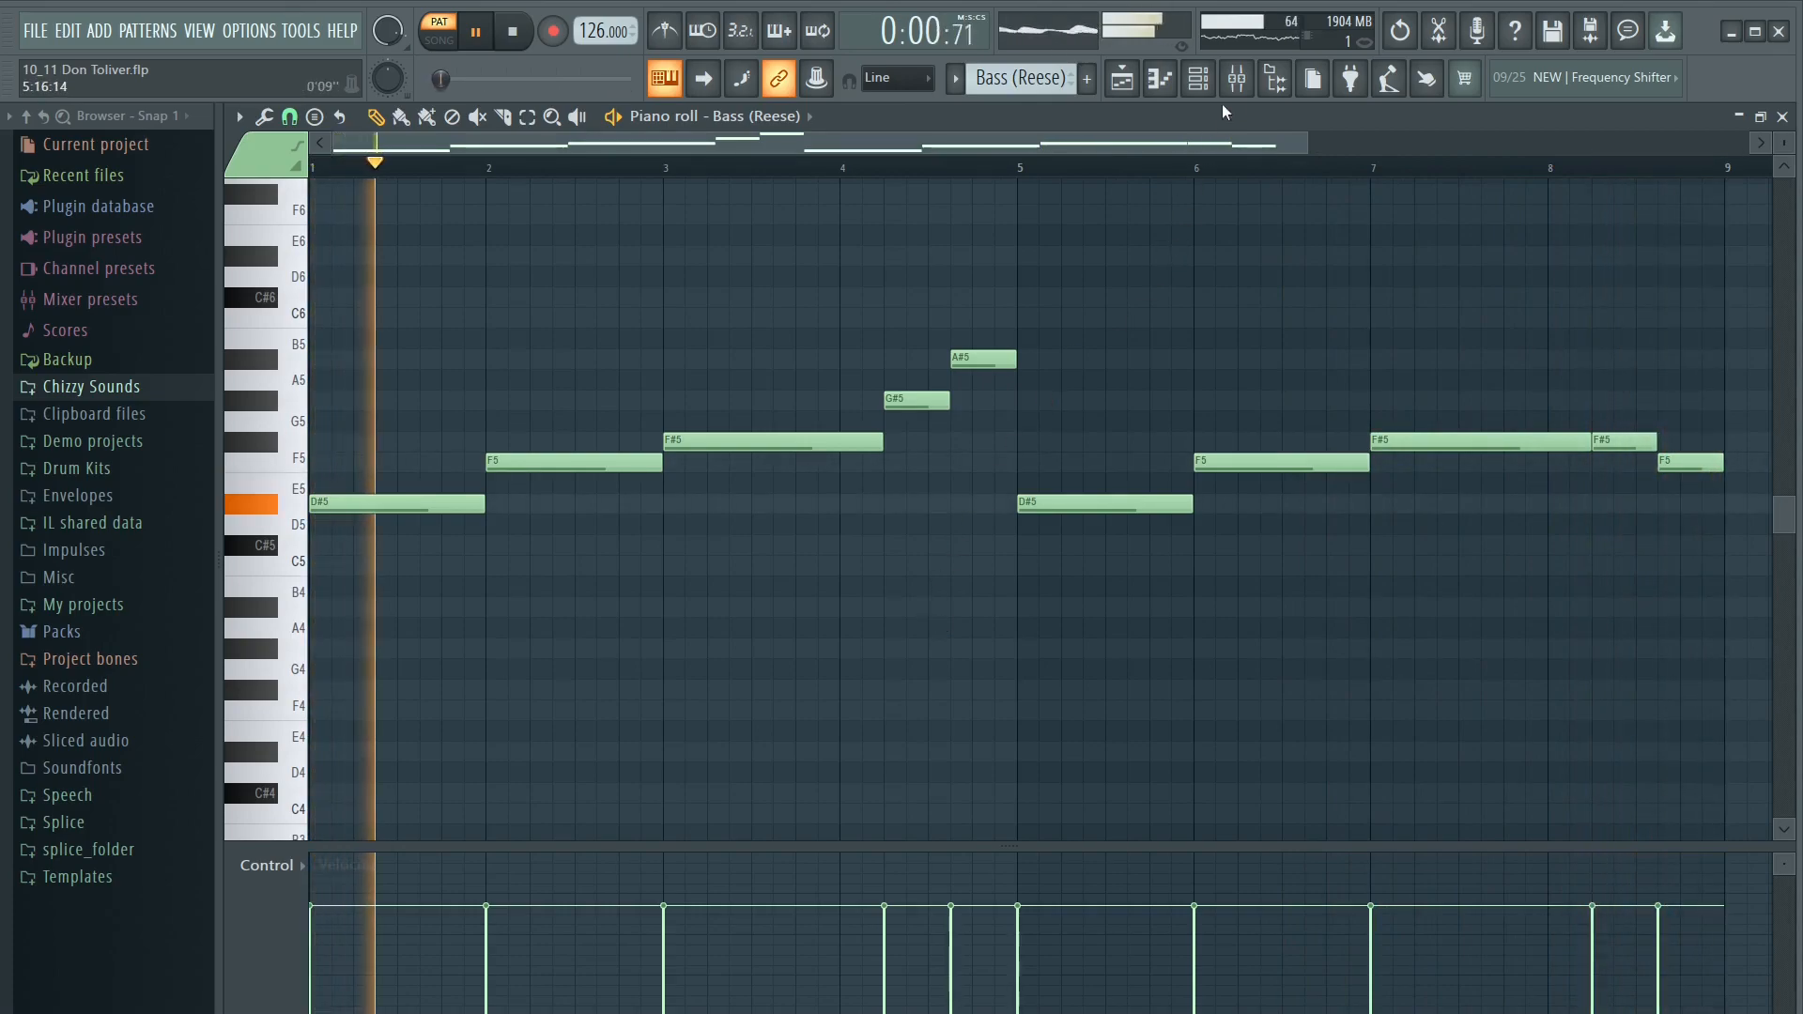
pyautogui.click(1237, 78)
pyautogui.press('space')
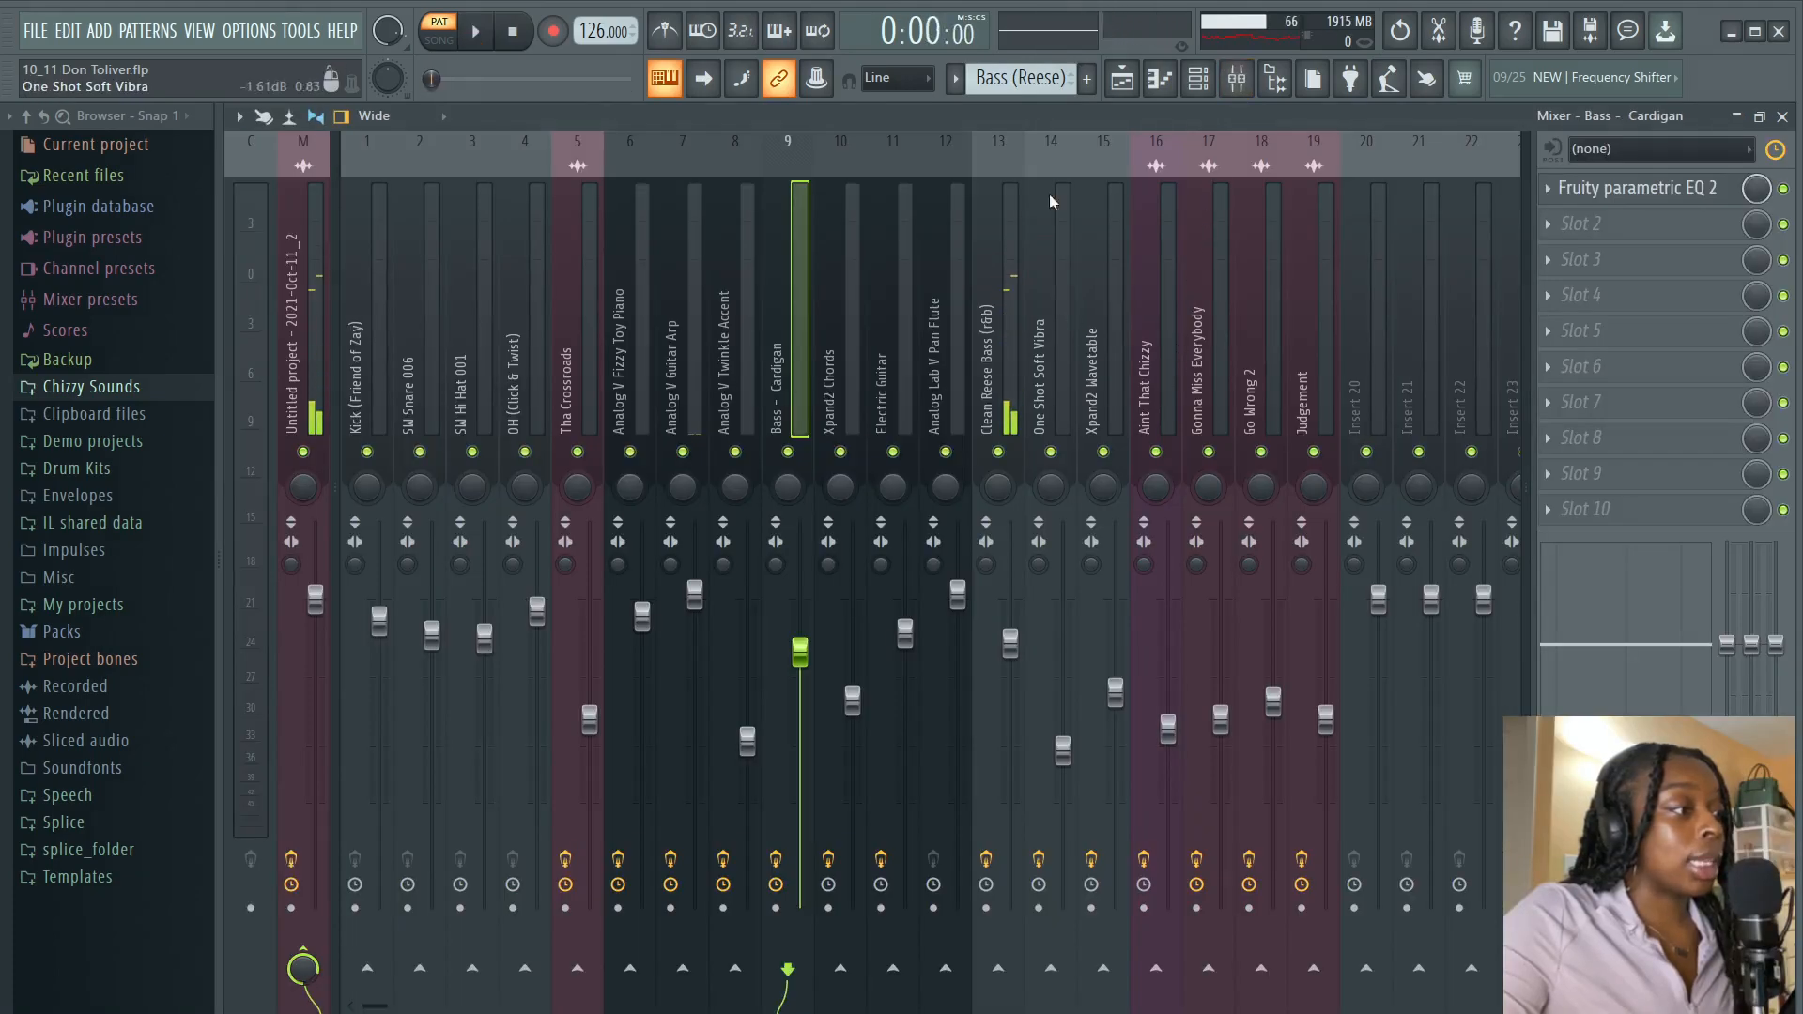
# - Open the Fruity parametric EQ 2 on the Clean Reese Bass mixer track to examine its curve, and close it
pyautogui.click(1004, 143)
pyautogui.click(1652, 193)
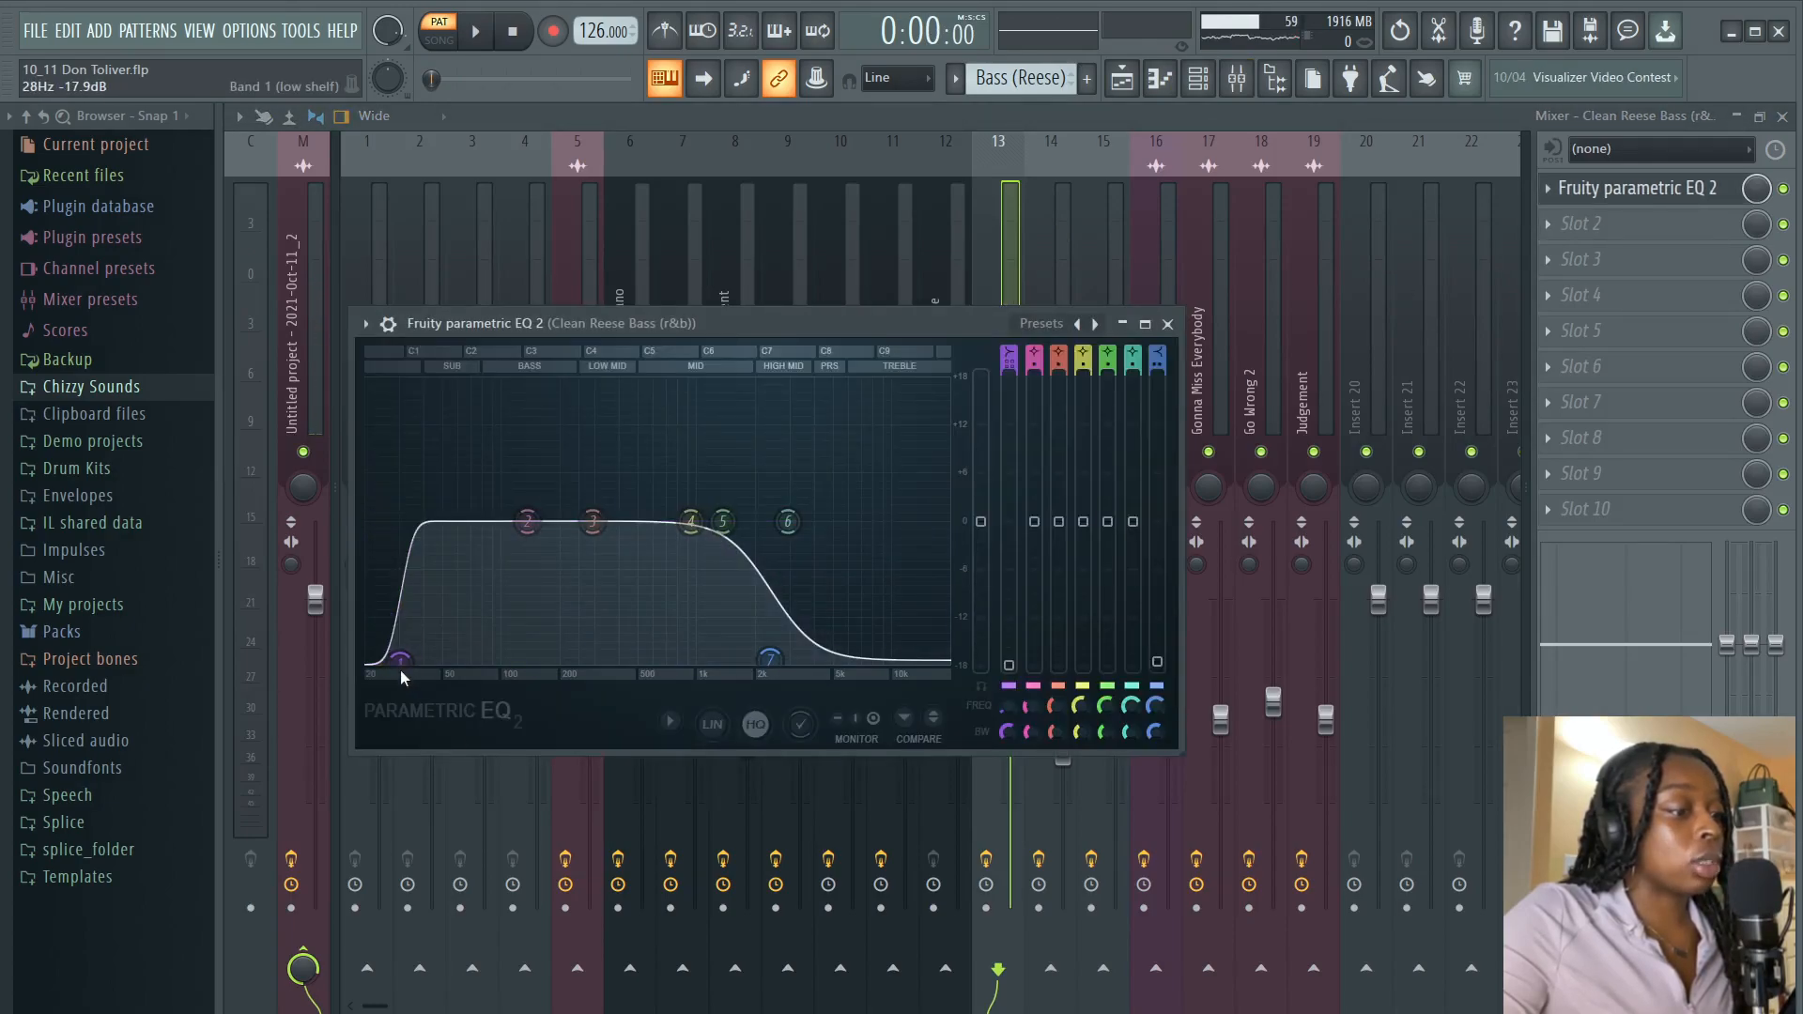
pyautogui.click(1167, 323)
# - Unmute the Analog Lab V Bass Short clip at bar 17 on playlist Track 7 and play the arrangement up to the Reese bass
pyautogui.press('F5')
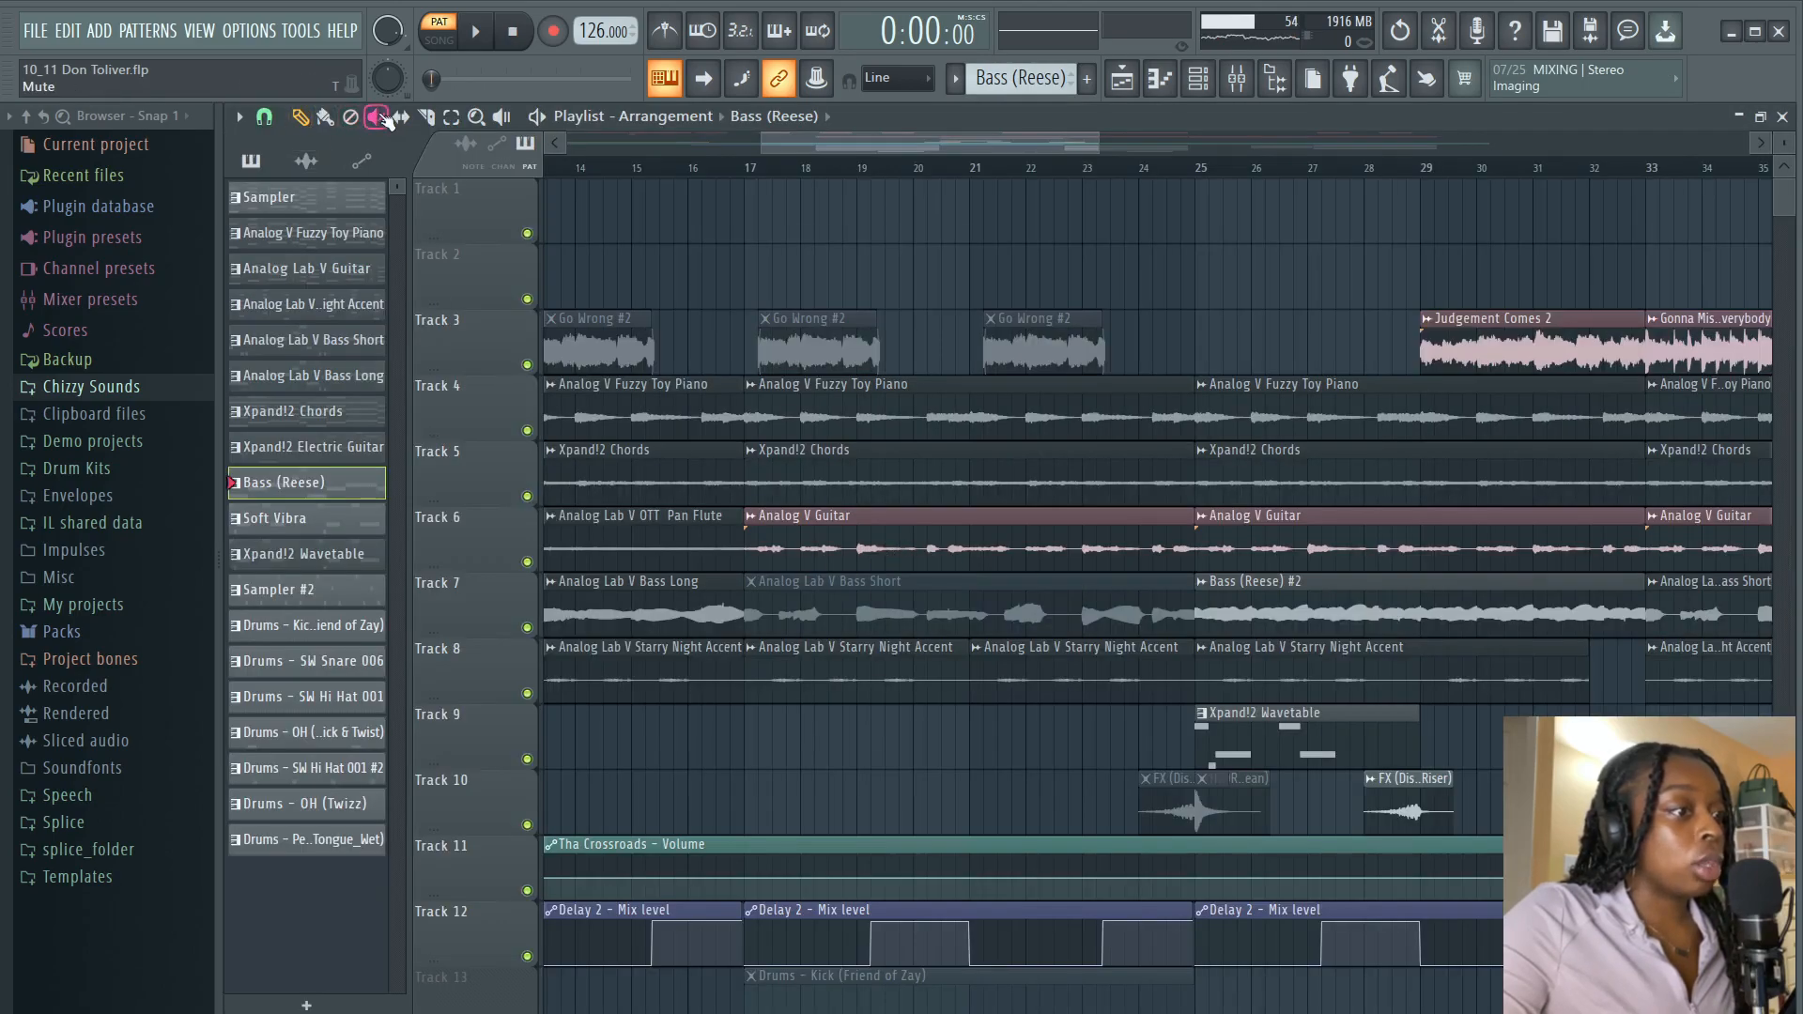
pyautogui.click(928, 604)
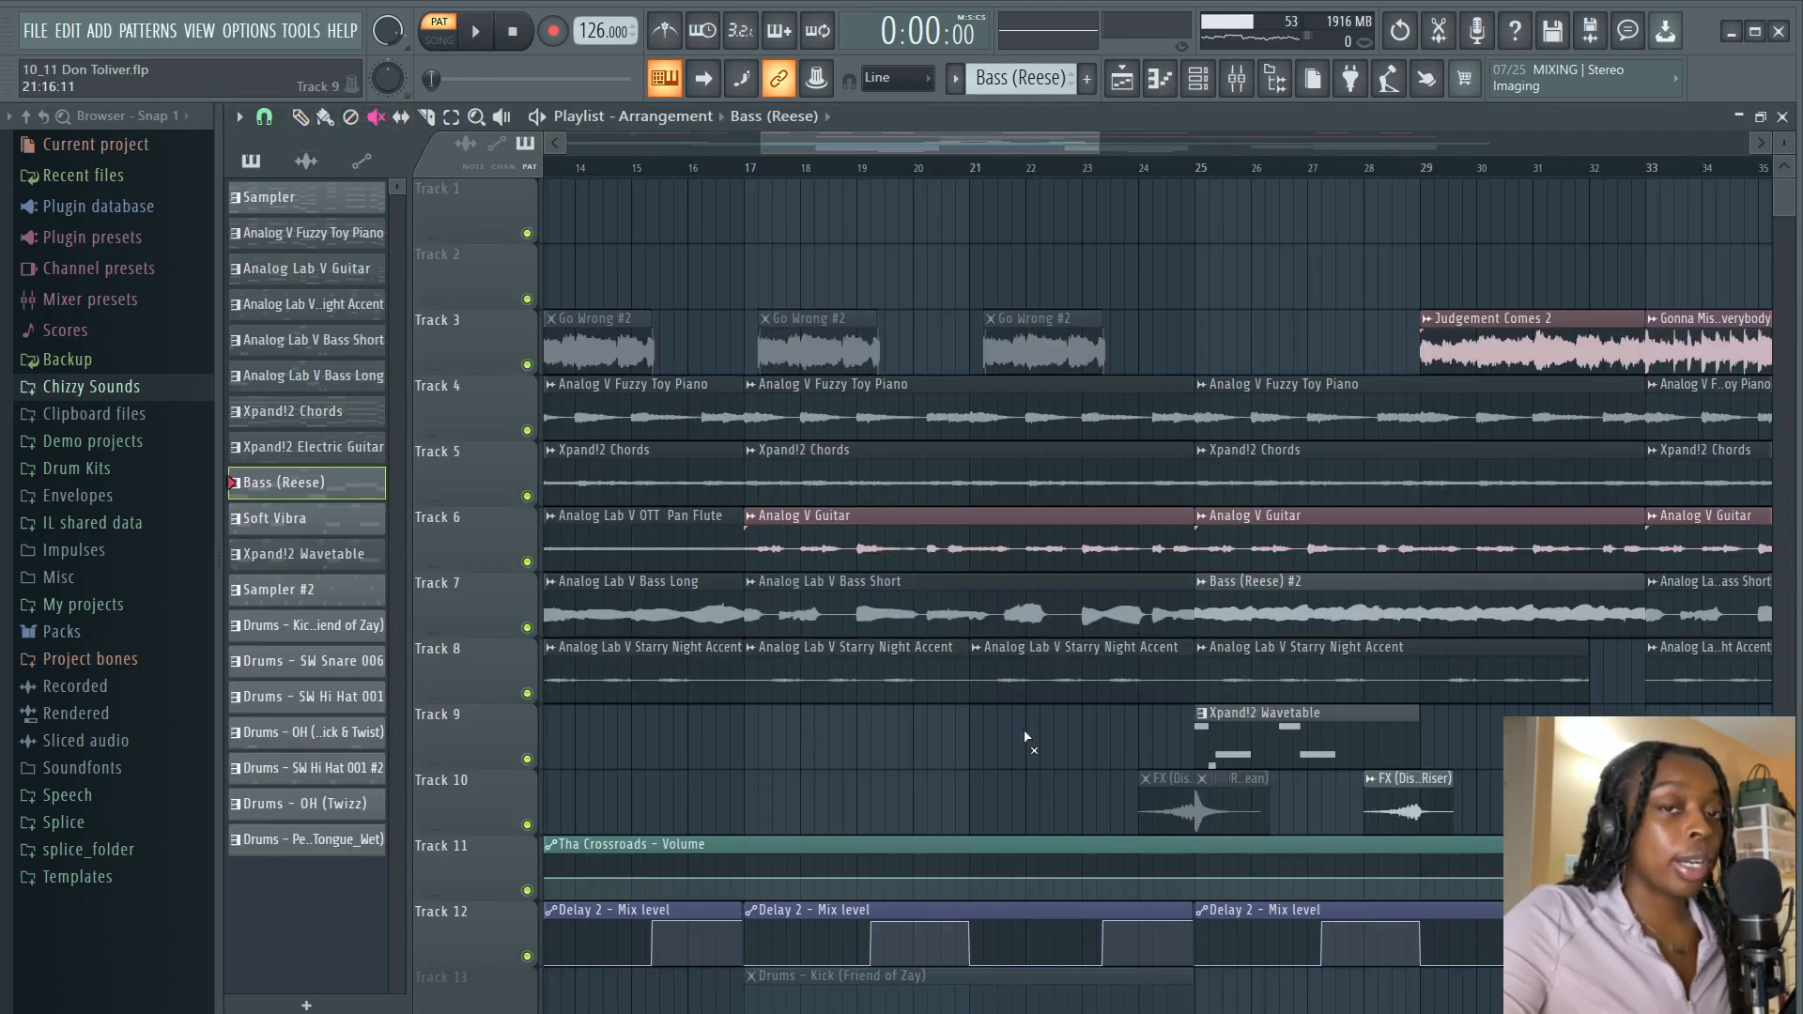
pyautogui.press('space')
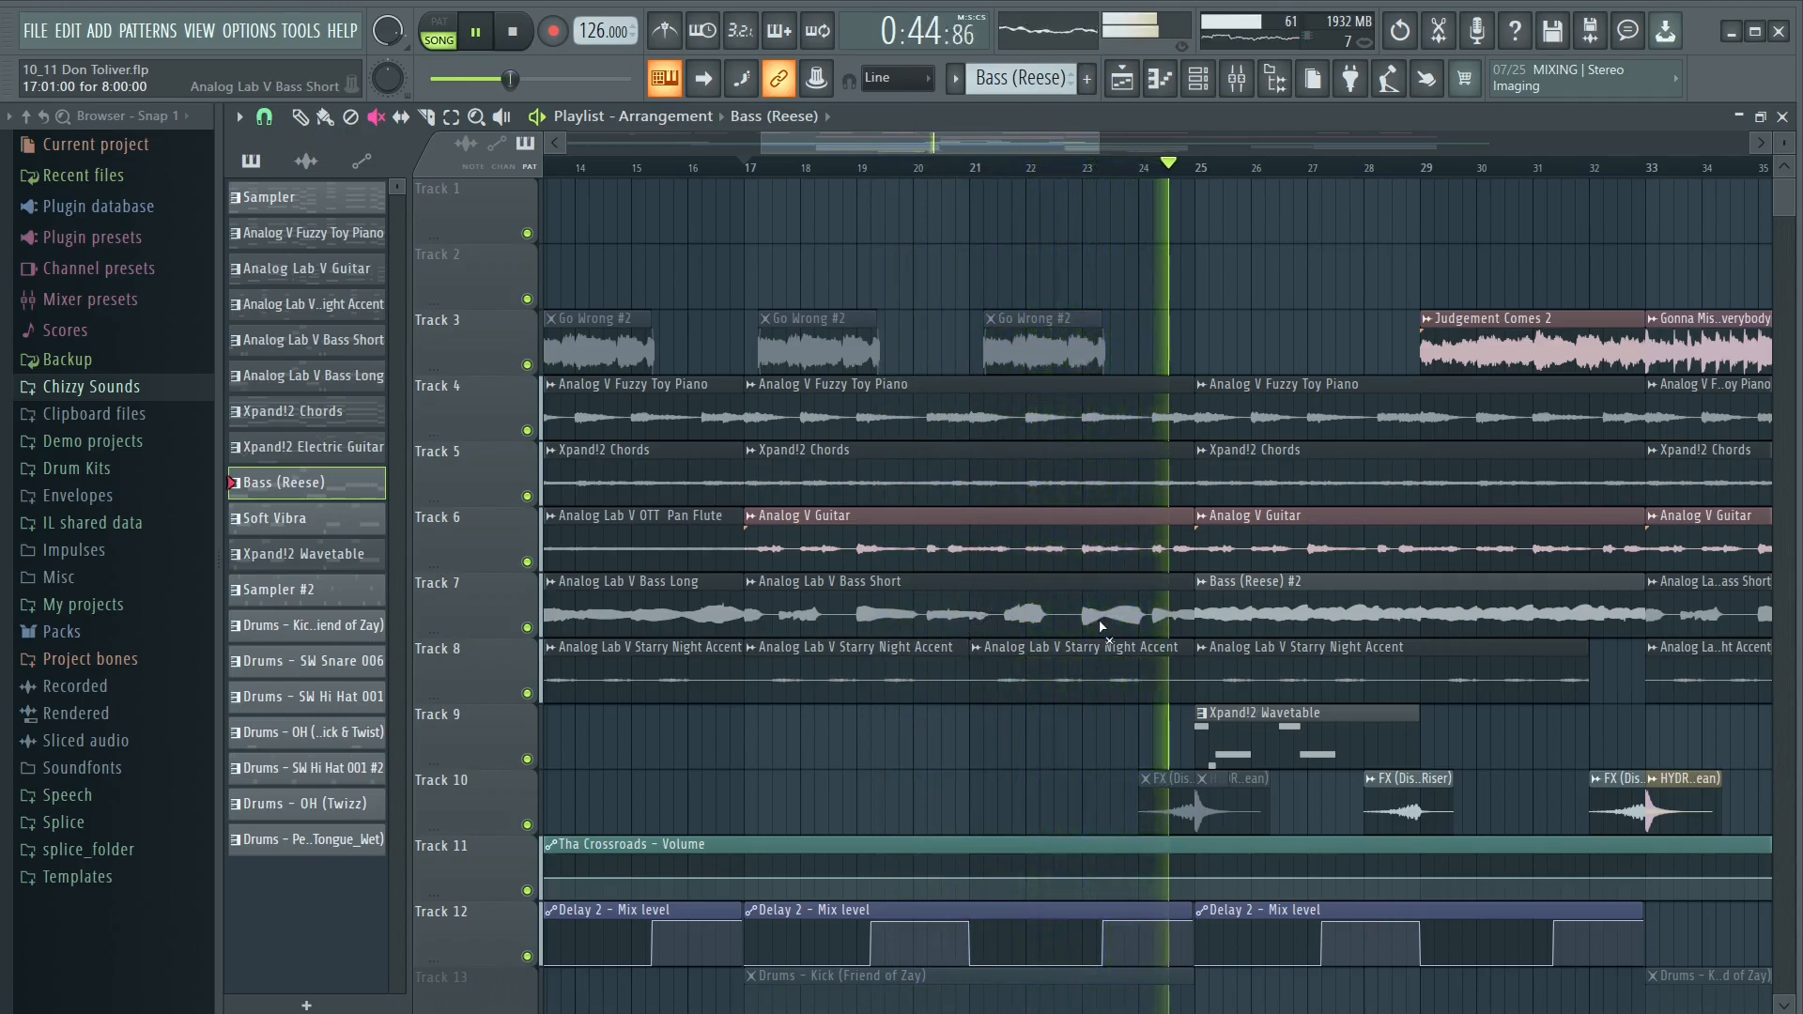
pyautogui.press('space')
# - Mute the Judgement Comes 2, Xpand!2 Wavetable, FX (Distorted Riser) and HYDRA-CRASH (Clean) clips between bars 25 and 35 while listening to the Reese section
pyautogui.moveTo(1012, 144); pyautogui.dragTo(1163, 167)
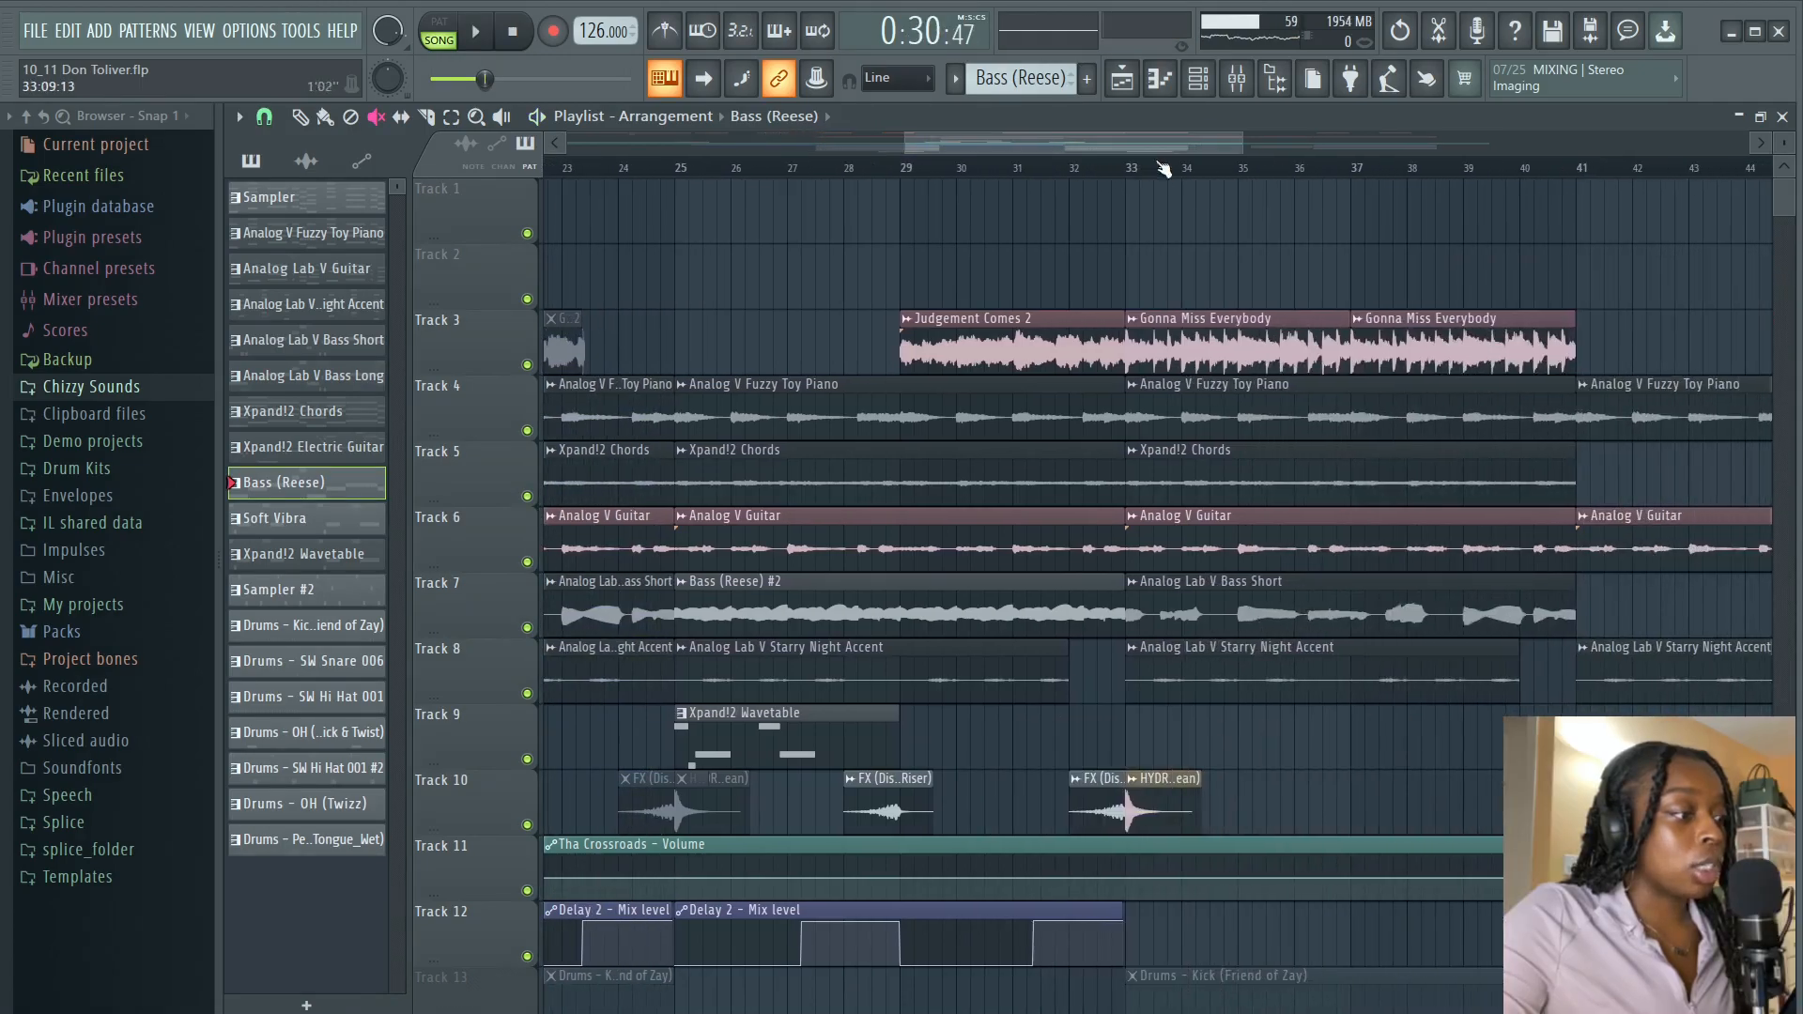
pyautogui.click(1014, 319)
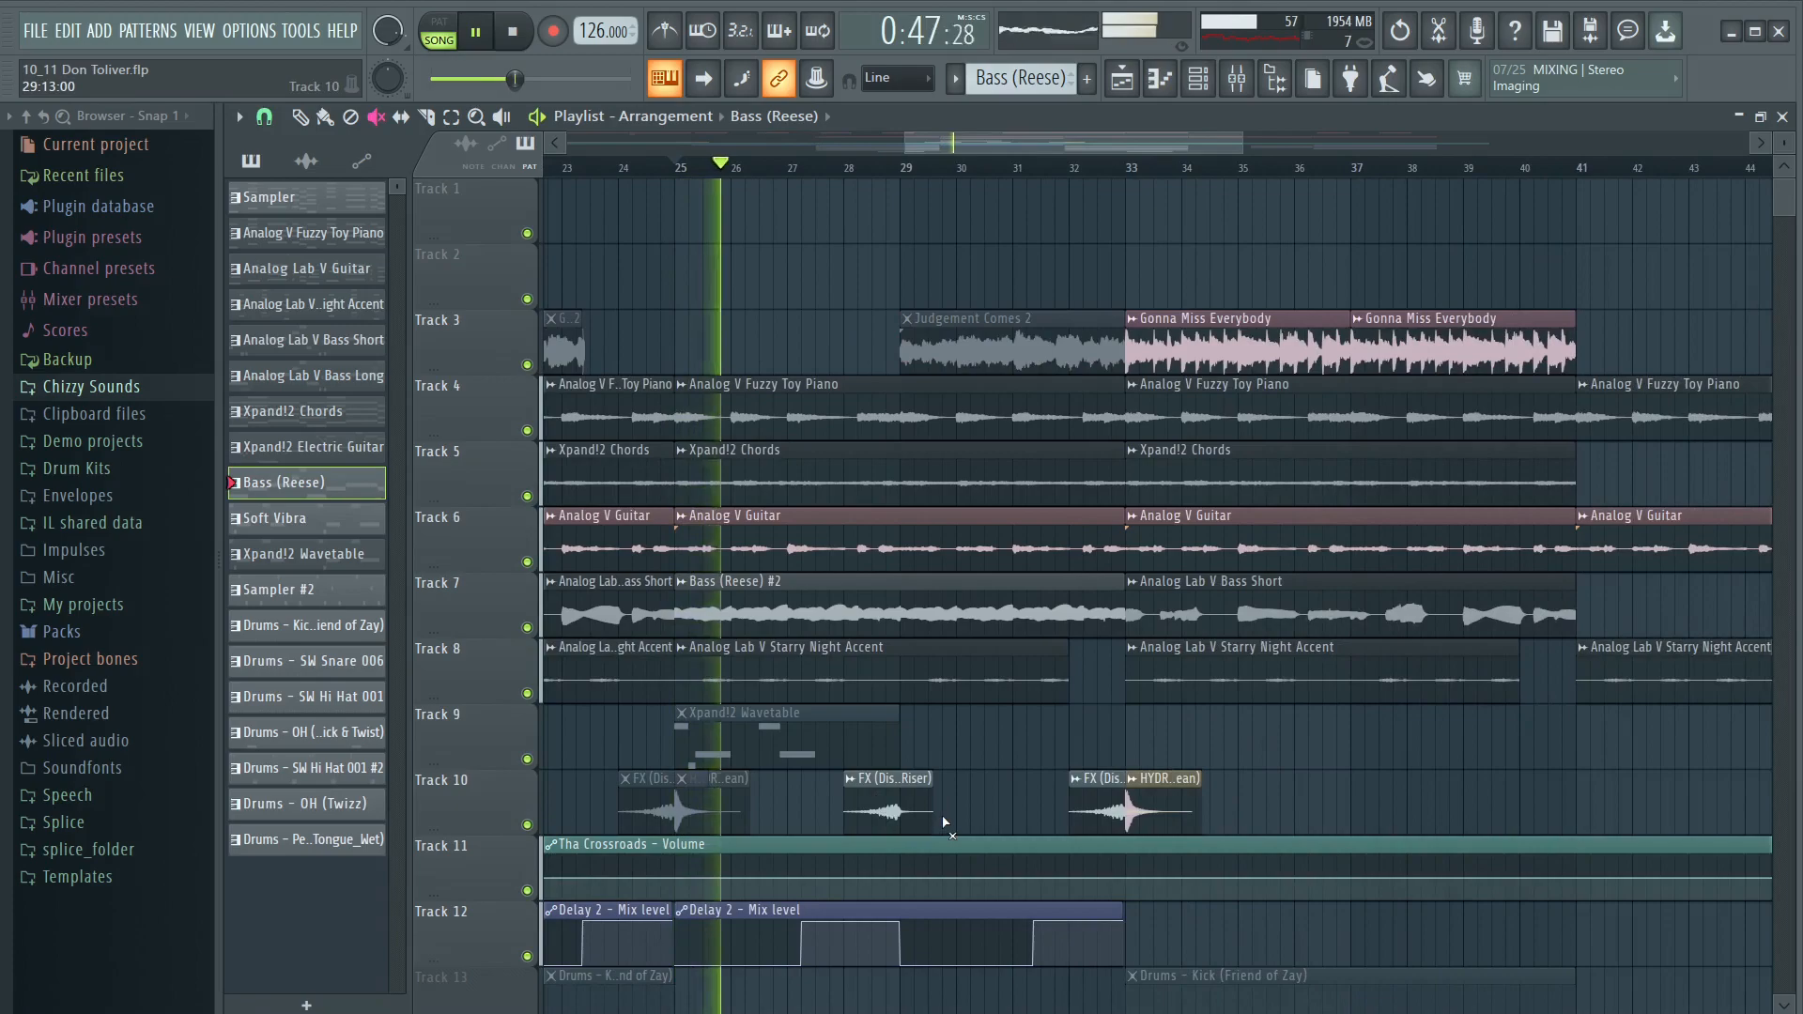
pyautogui.scroll(-1, 945, 823)
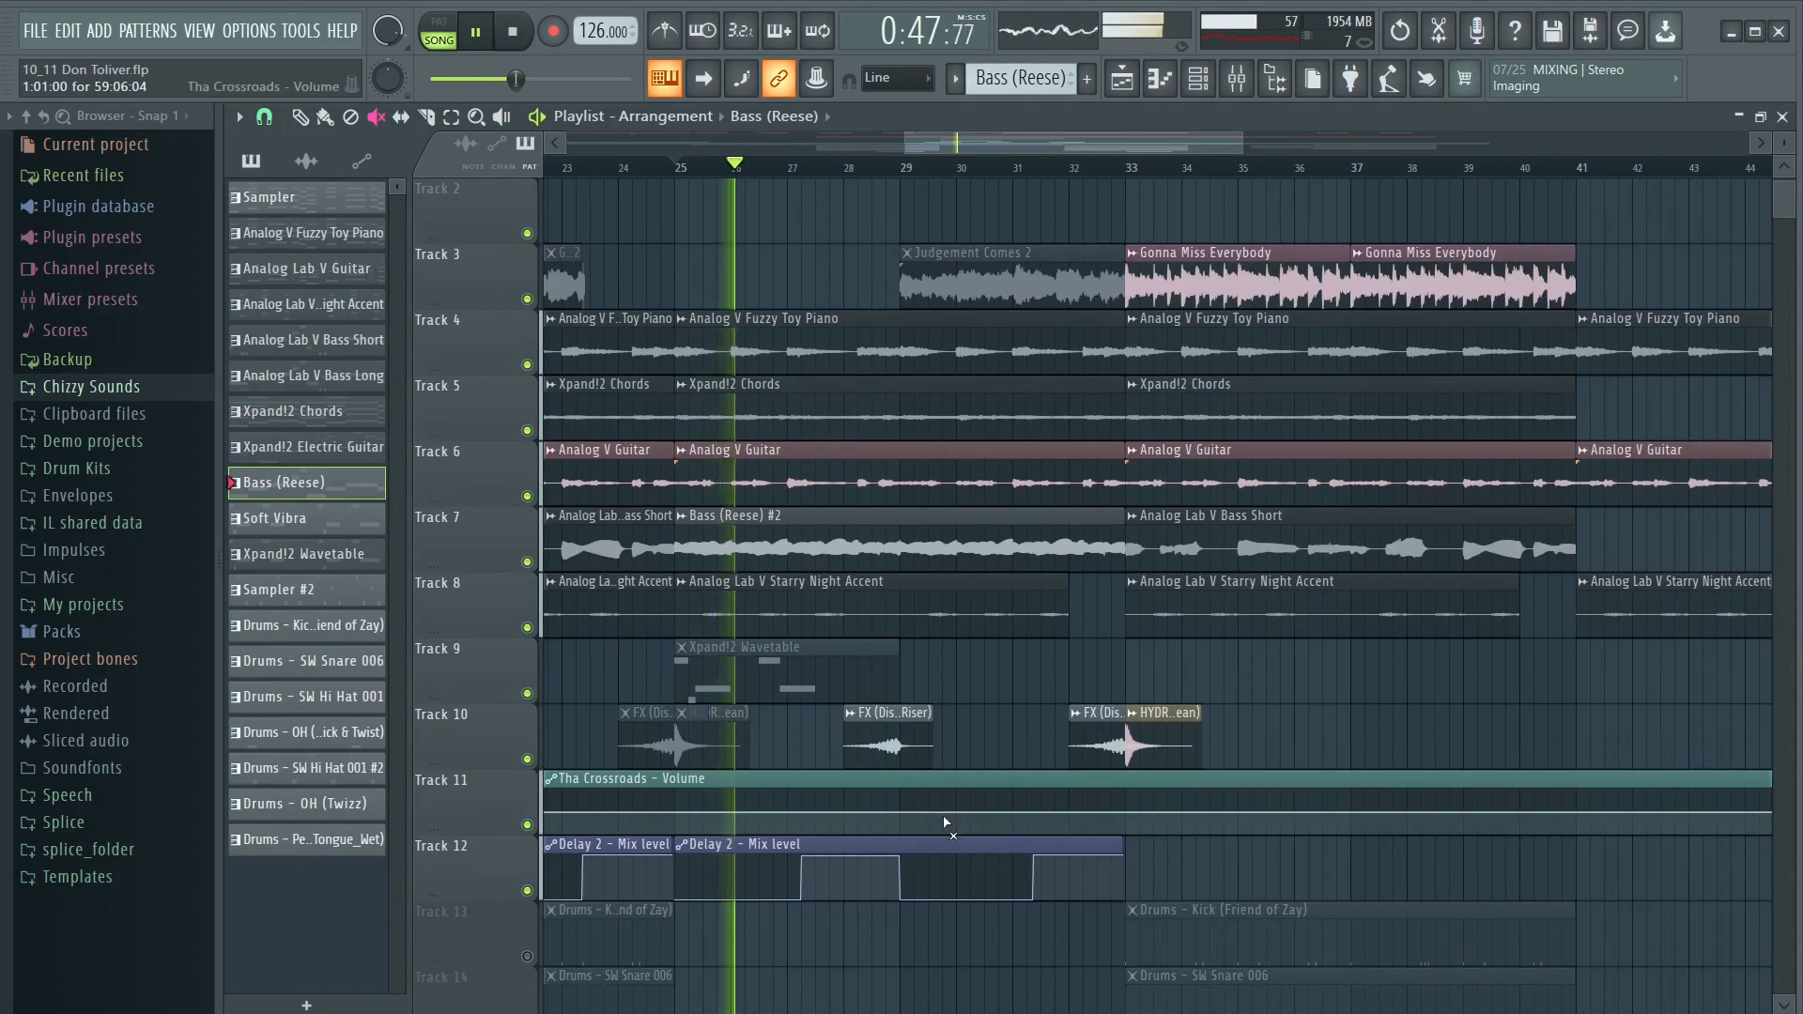
pyautogui.scroll(-1, 945, 823)
pyautogui.scroll(2, 946, 823)
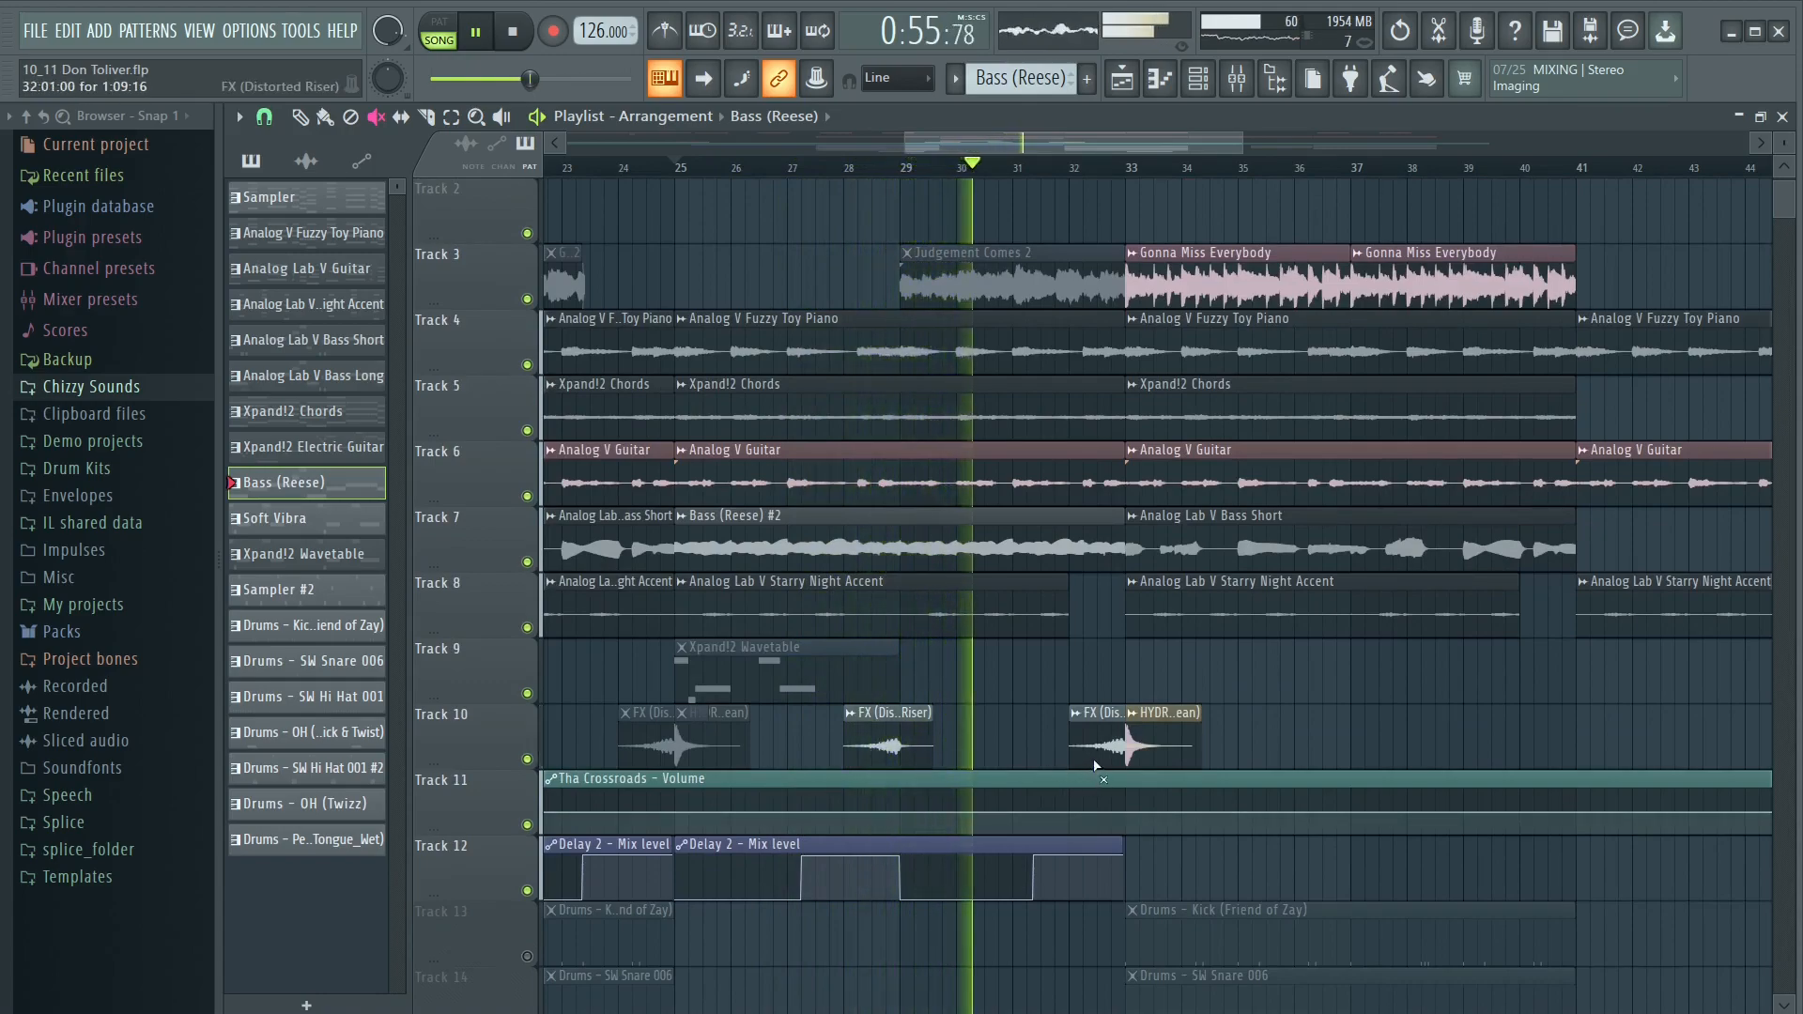
pyautogui.moveTo(1096, 763); pyautogui.dragTo(1175, 752)
pyautogui.click(906, 745)
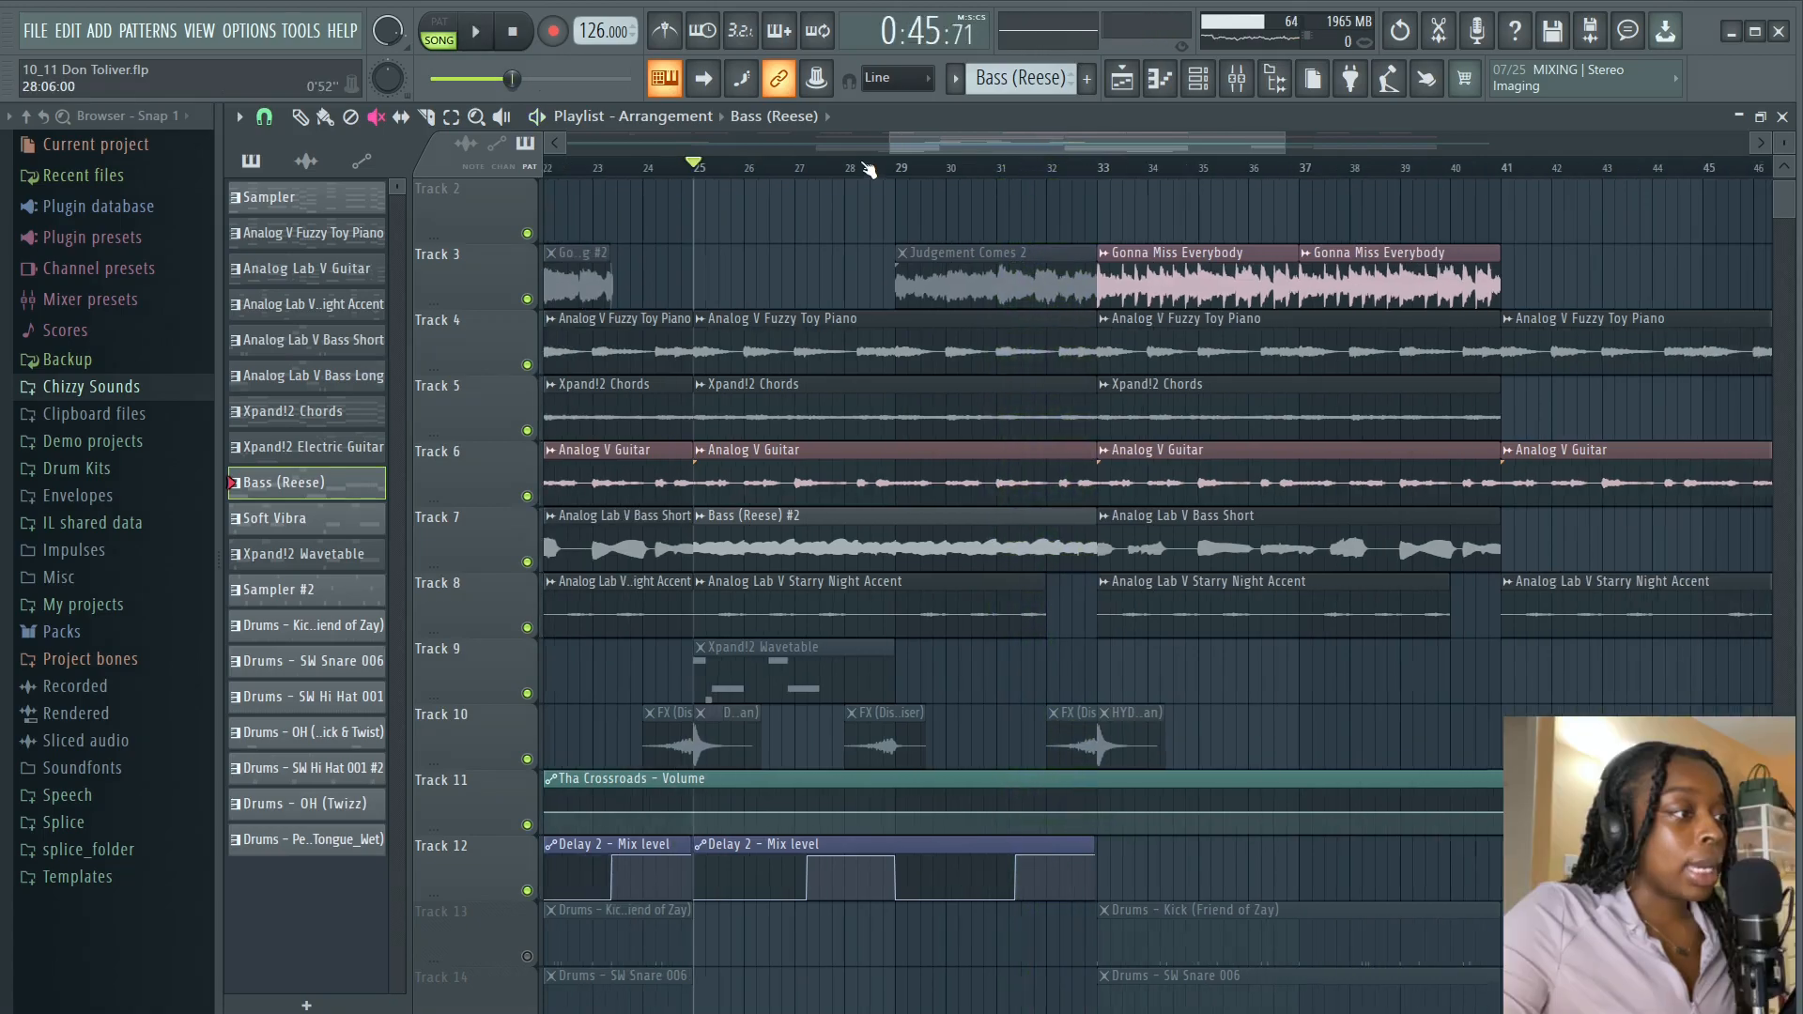
# - Open the Xpand!2 Wavetable pattern in the piano roll to examine its notes, and return to the playlist
pyautogui.moveTo(902, 144); pyautogui.dragTo(573, 158)
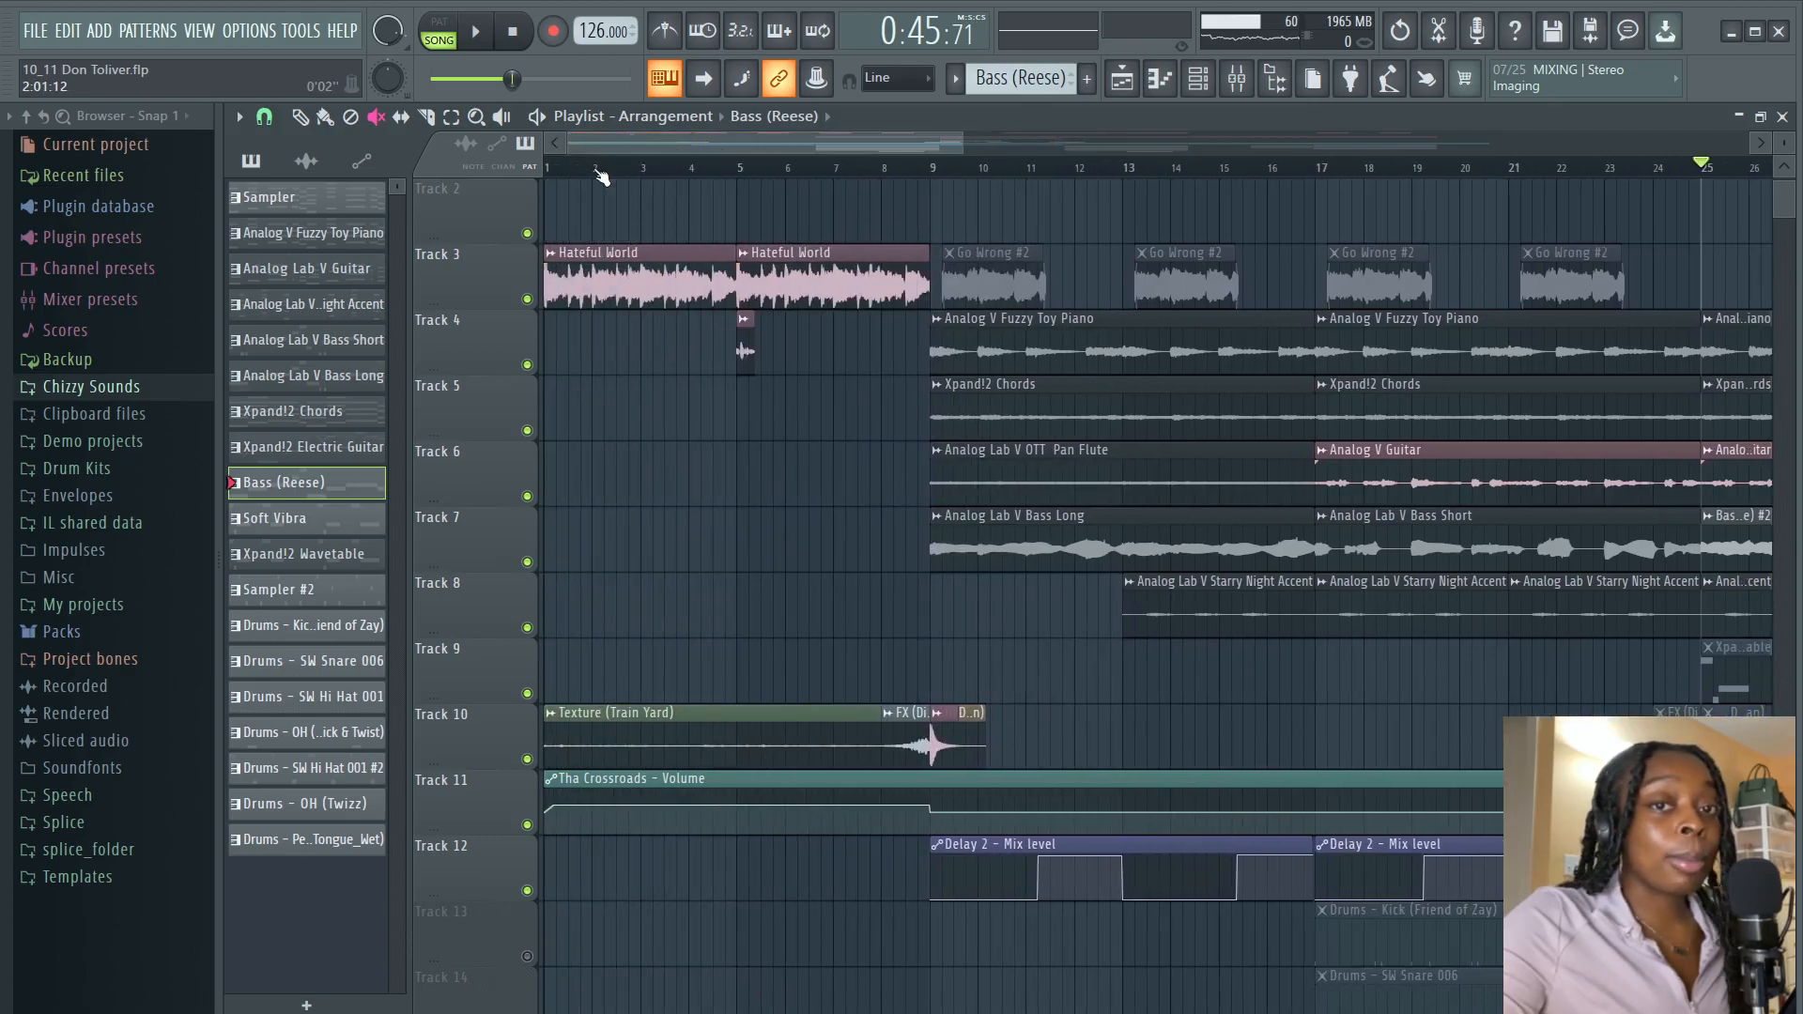
pyautogui.doubleClick(352, 556)
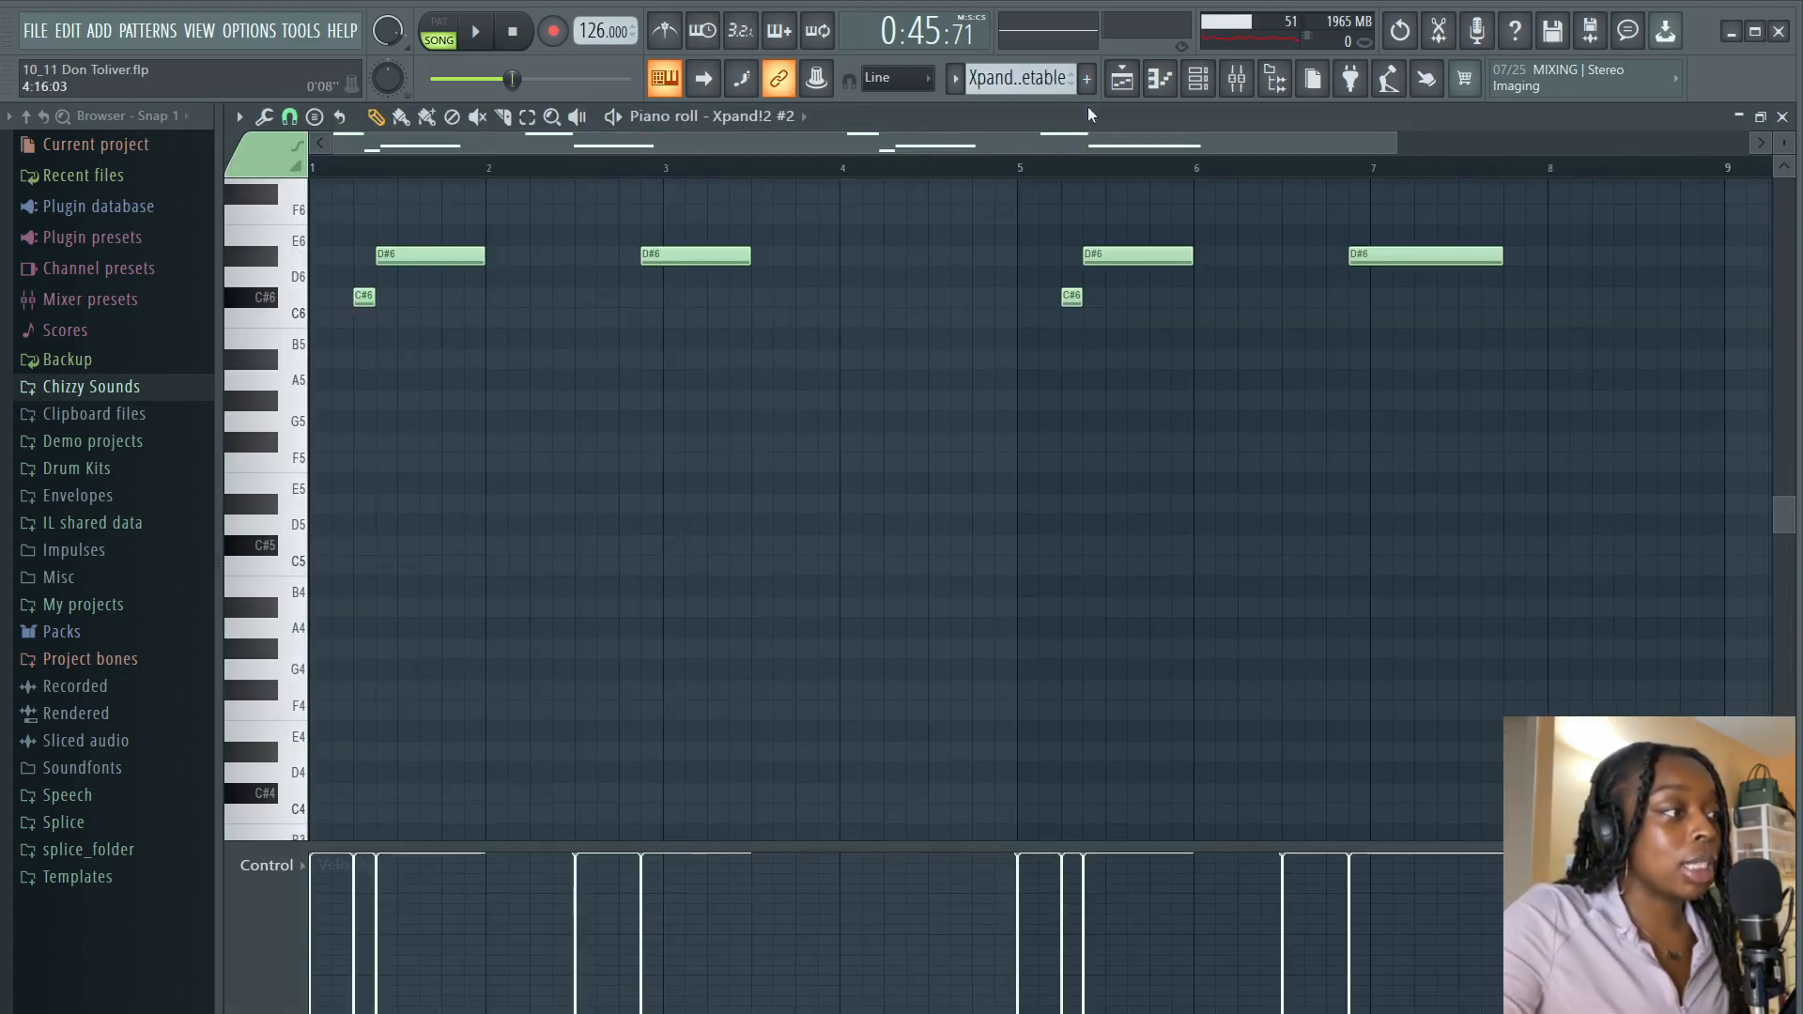
pyautogui.click(1122, 78)
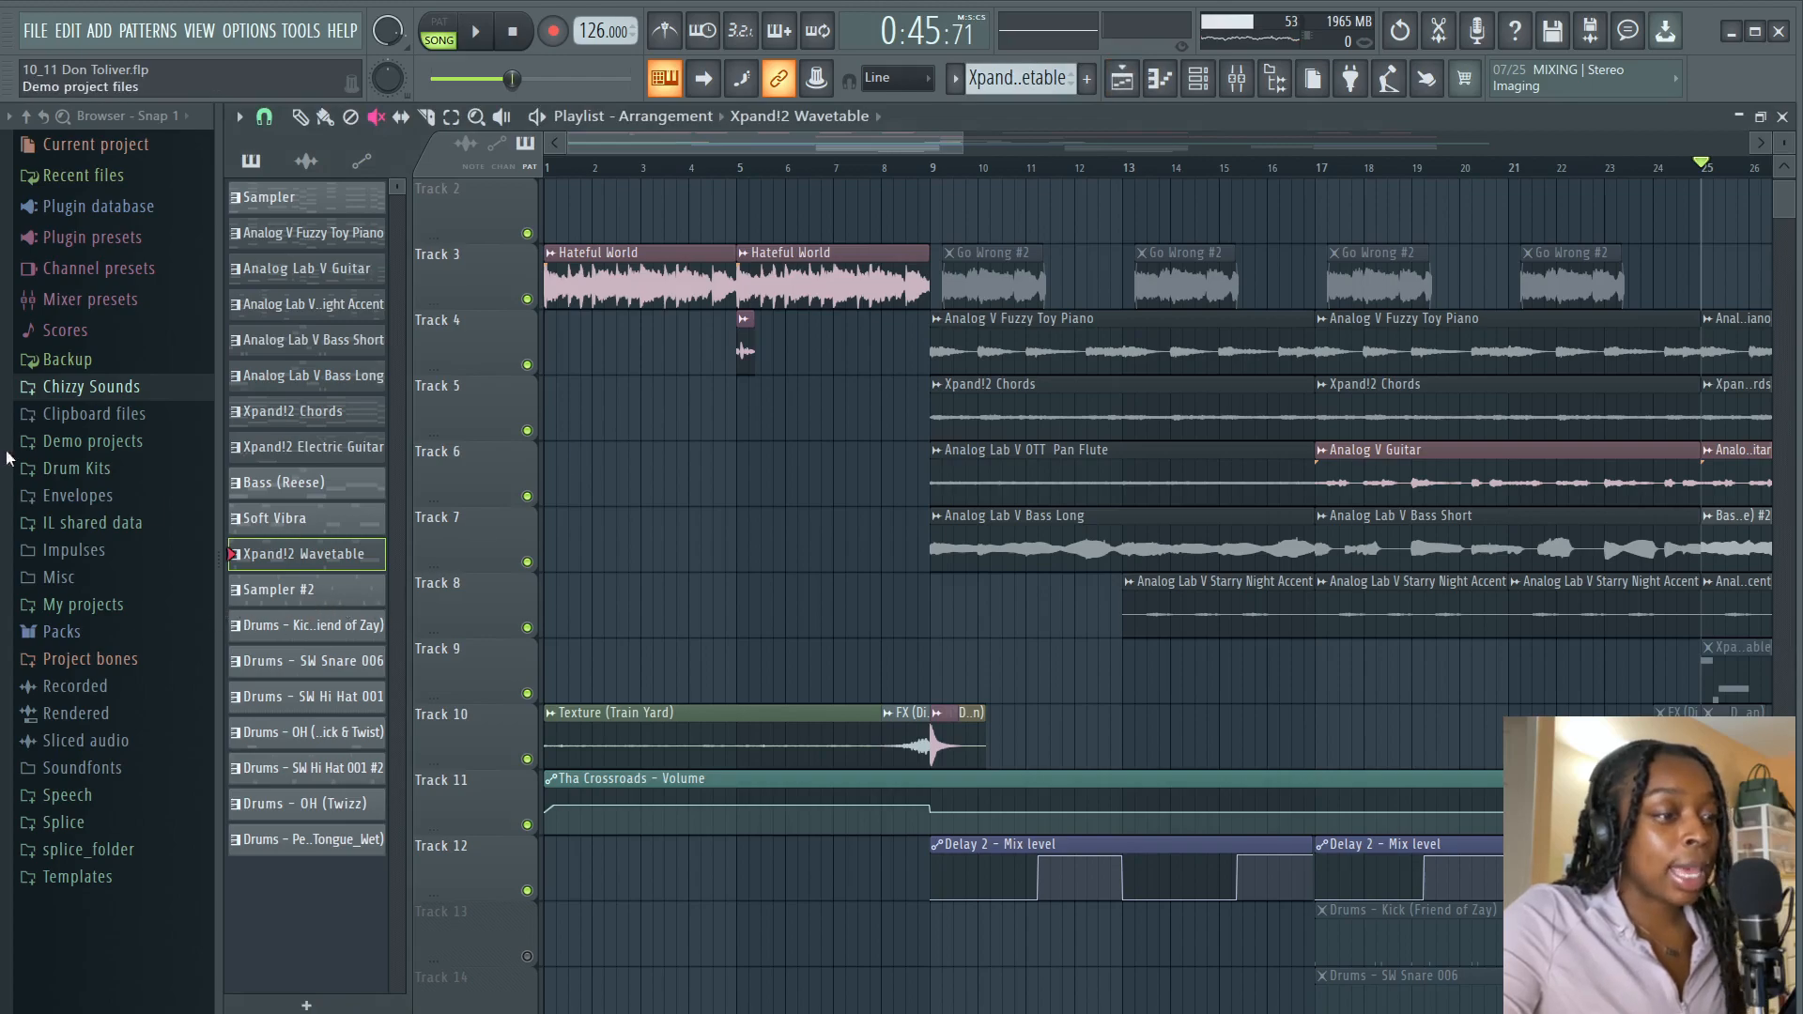
# - Open the Xpand!2 Electric Guitar pattern in the piano roll and inspect the preset of its Xpand!2 #3 instrument, closing it when done
pyautogui.doubleClick(306, 457)
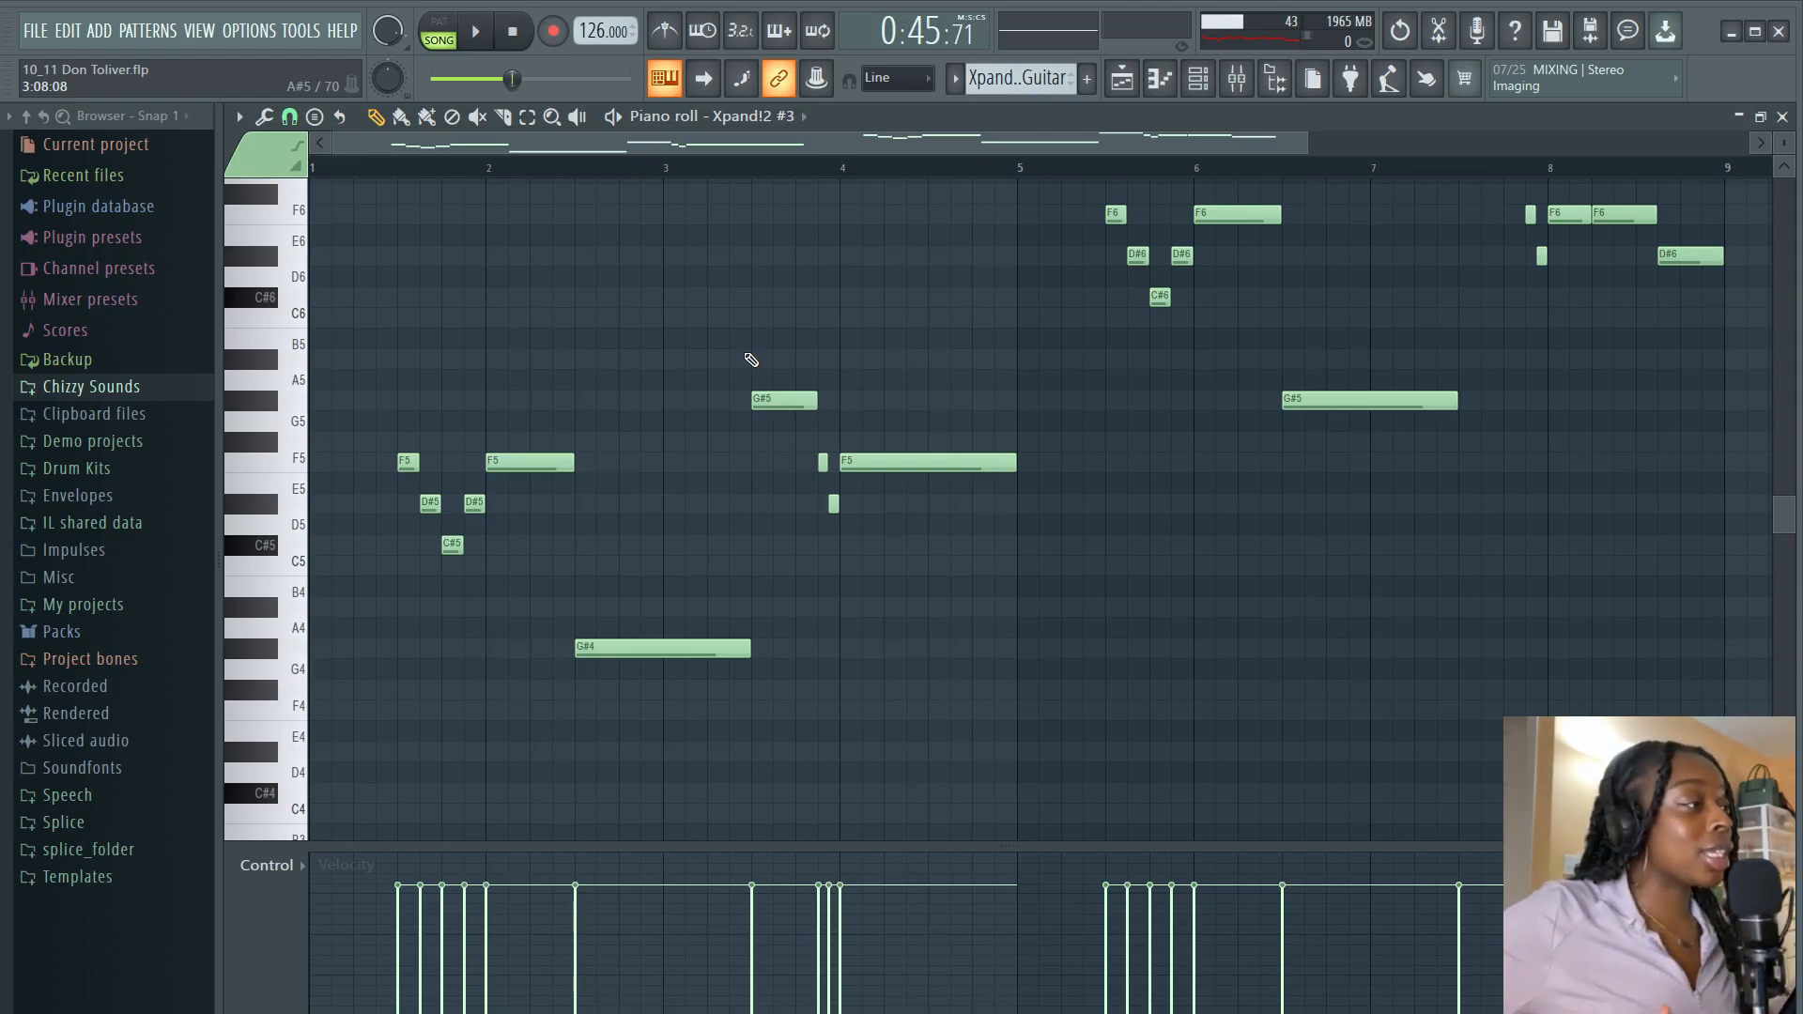
pyautogui.click(1198, 79)
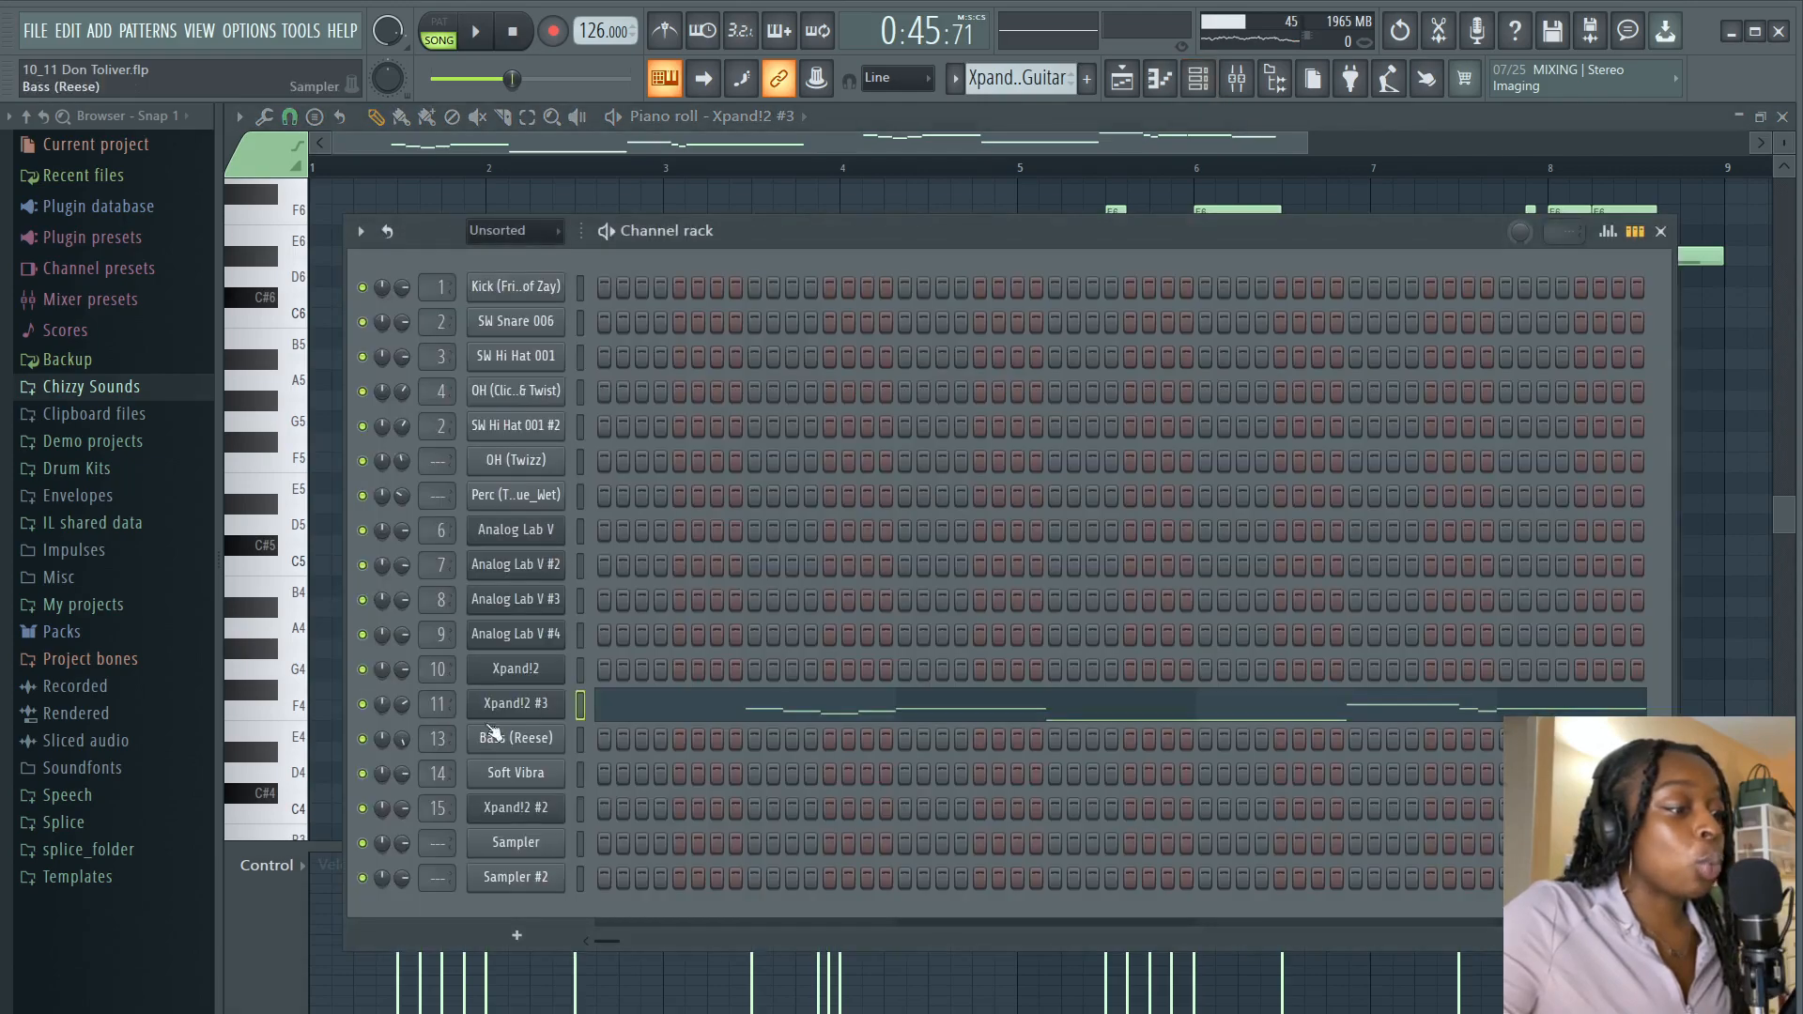
pyautogui.click(515, 714)
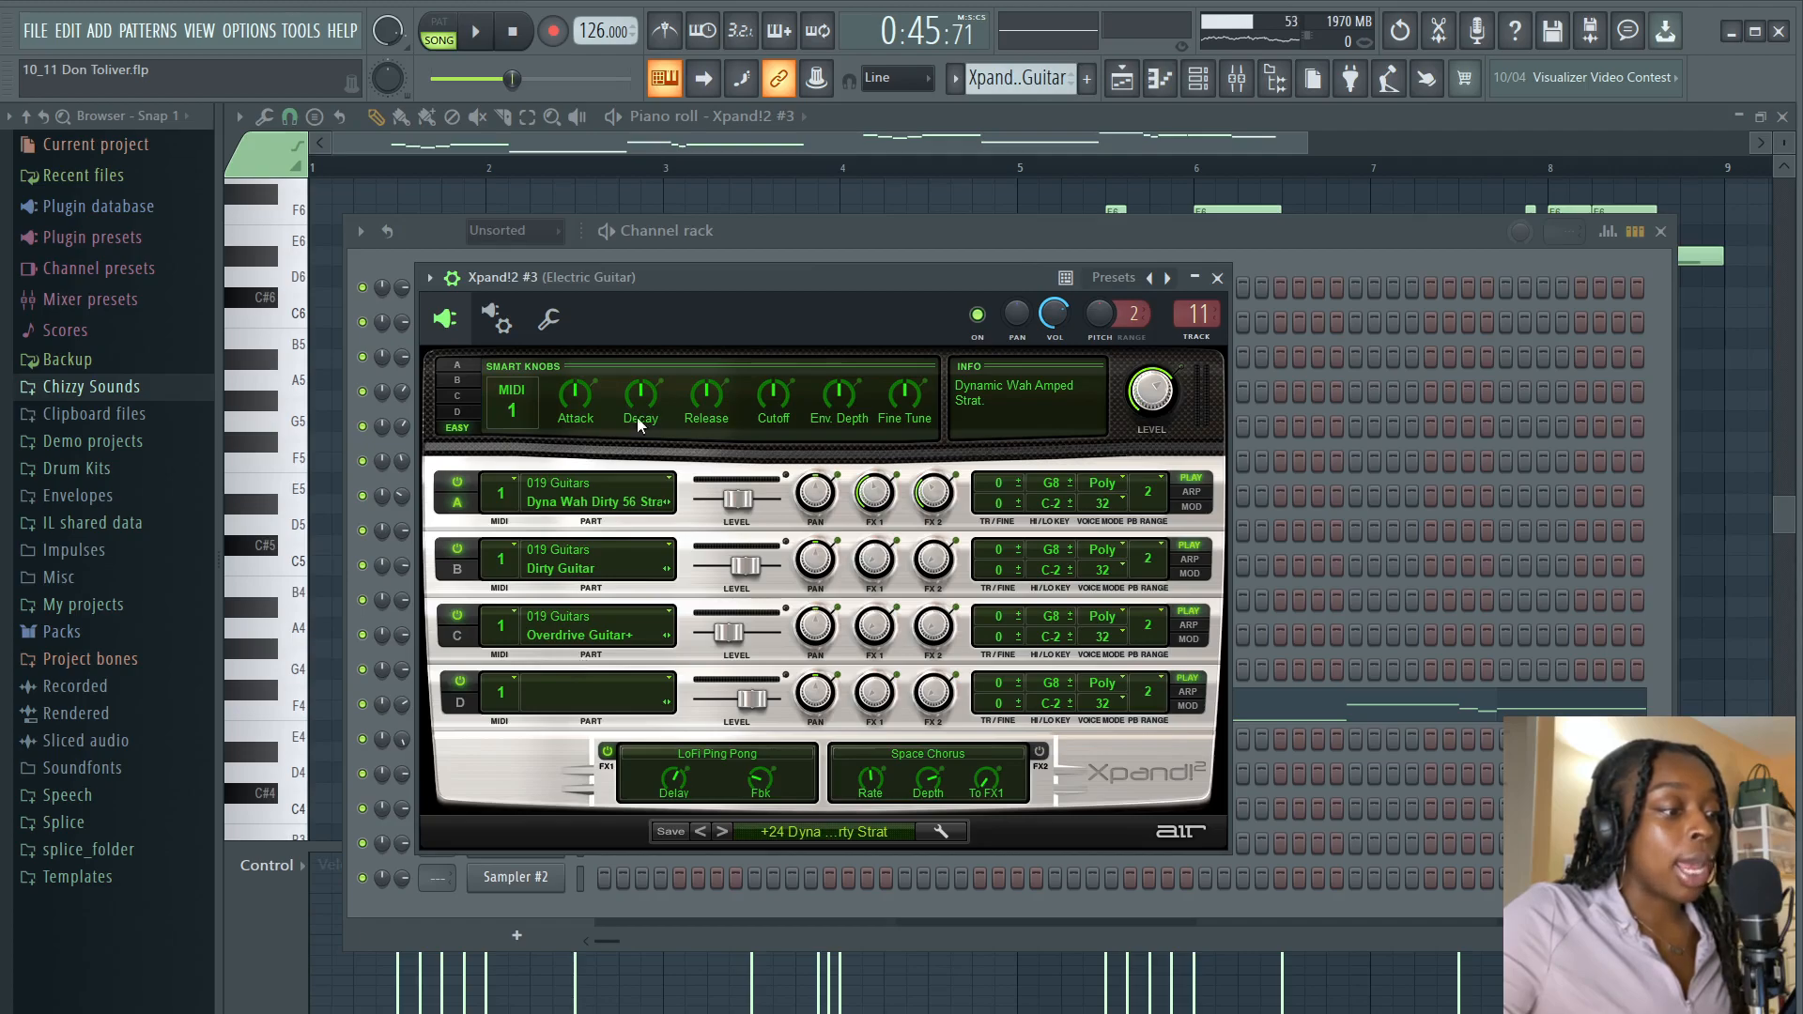
pyautogui.click(1218, 279)
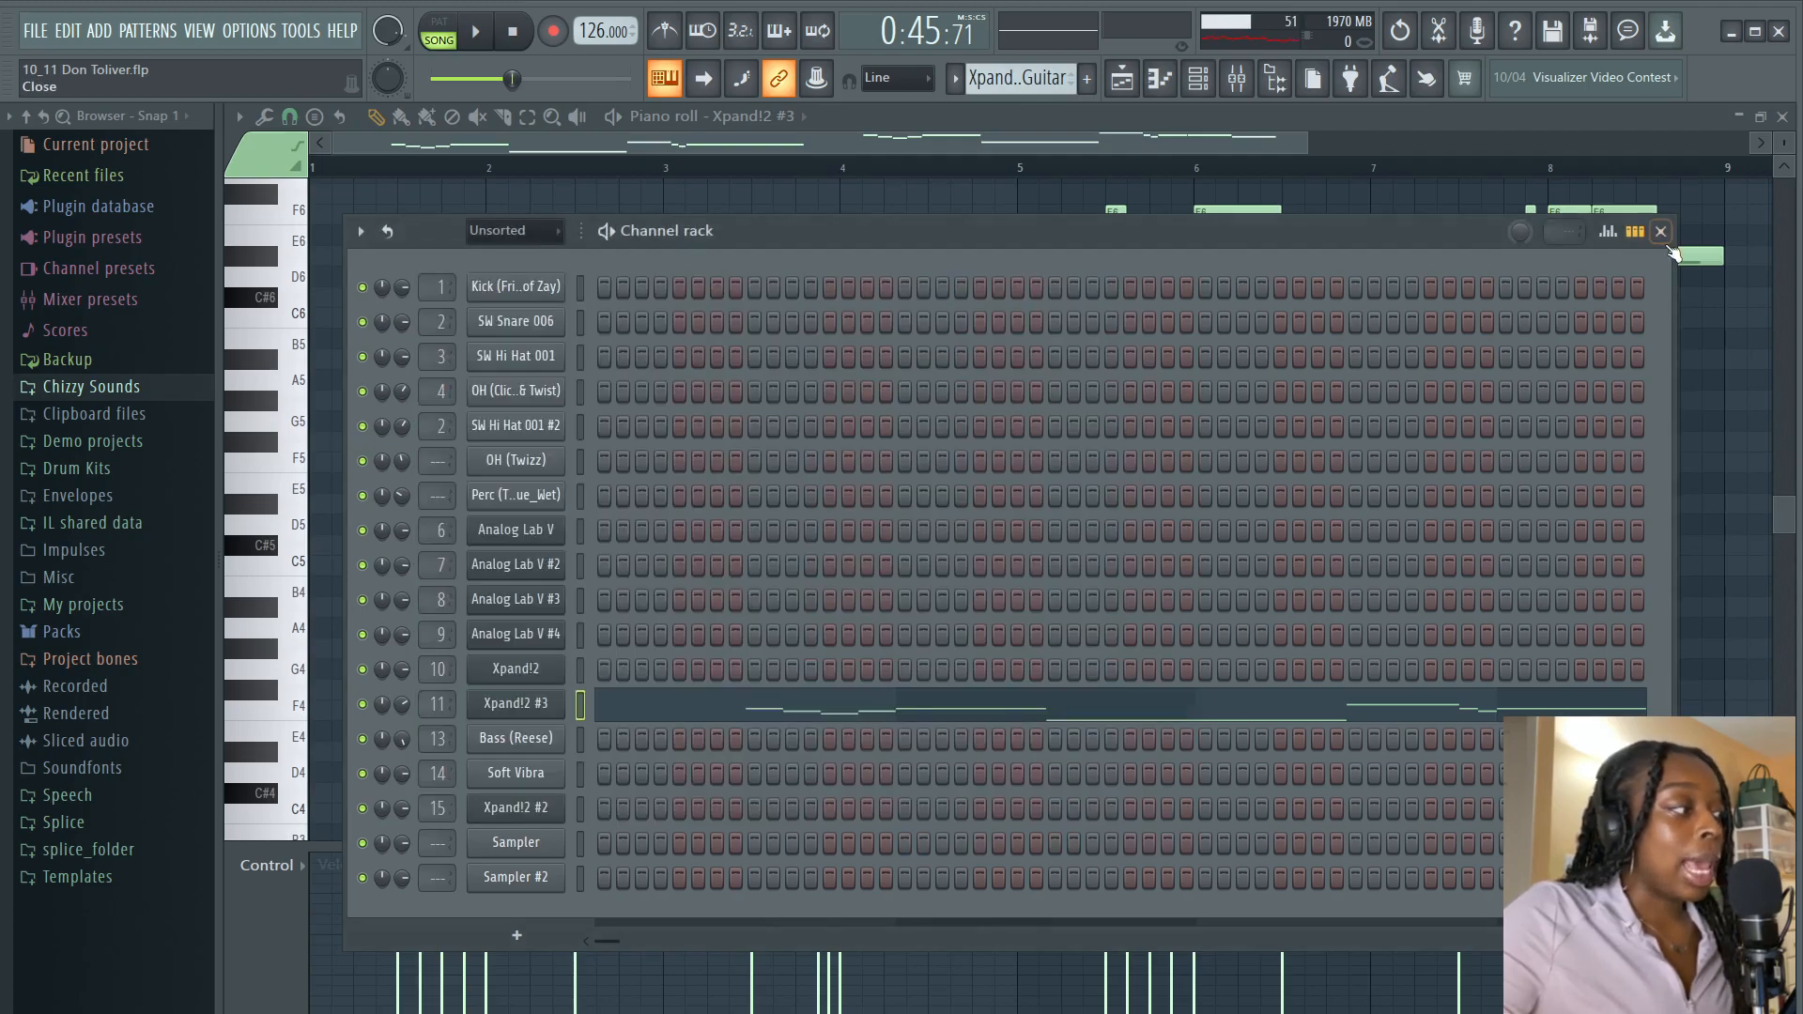
pyautogui.click(1661, 232)
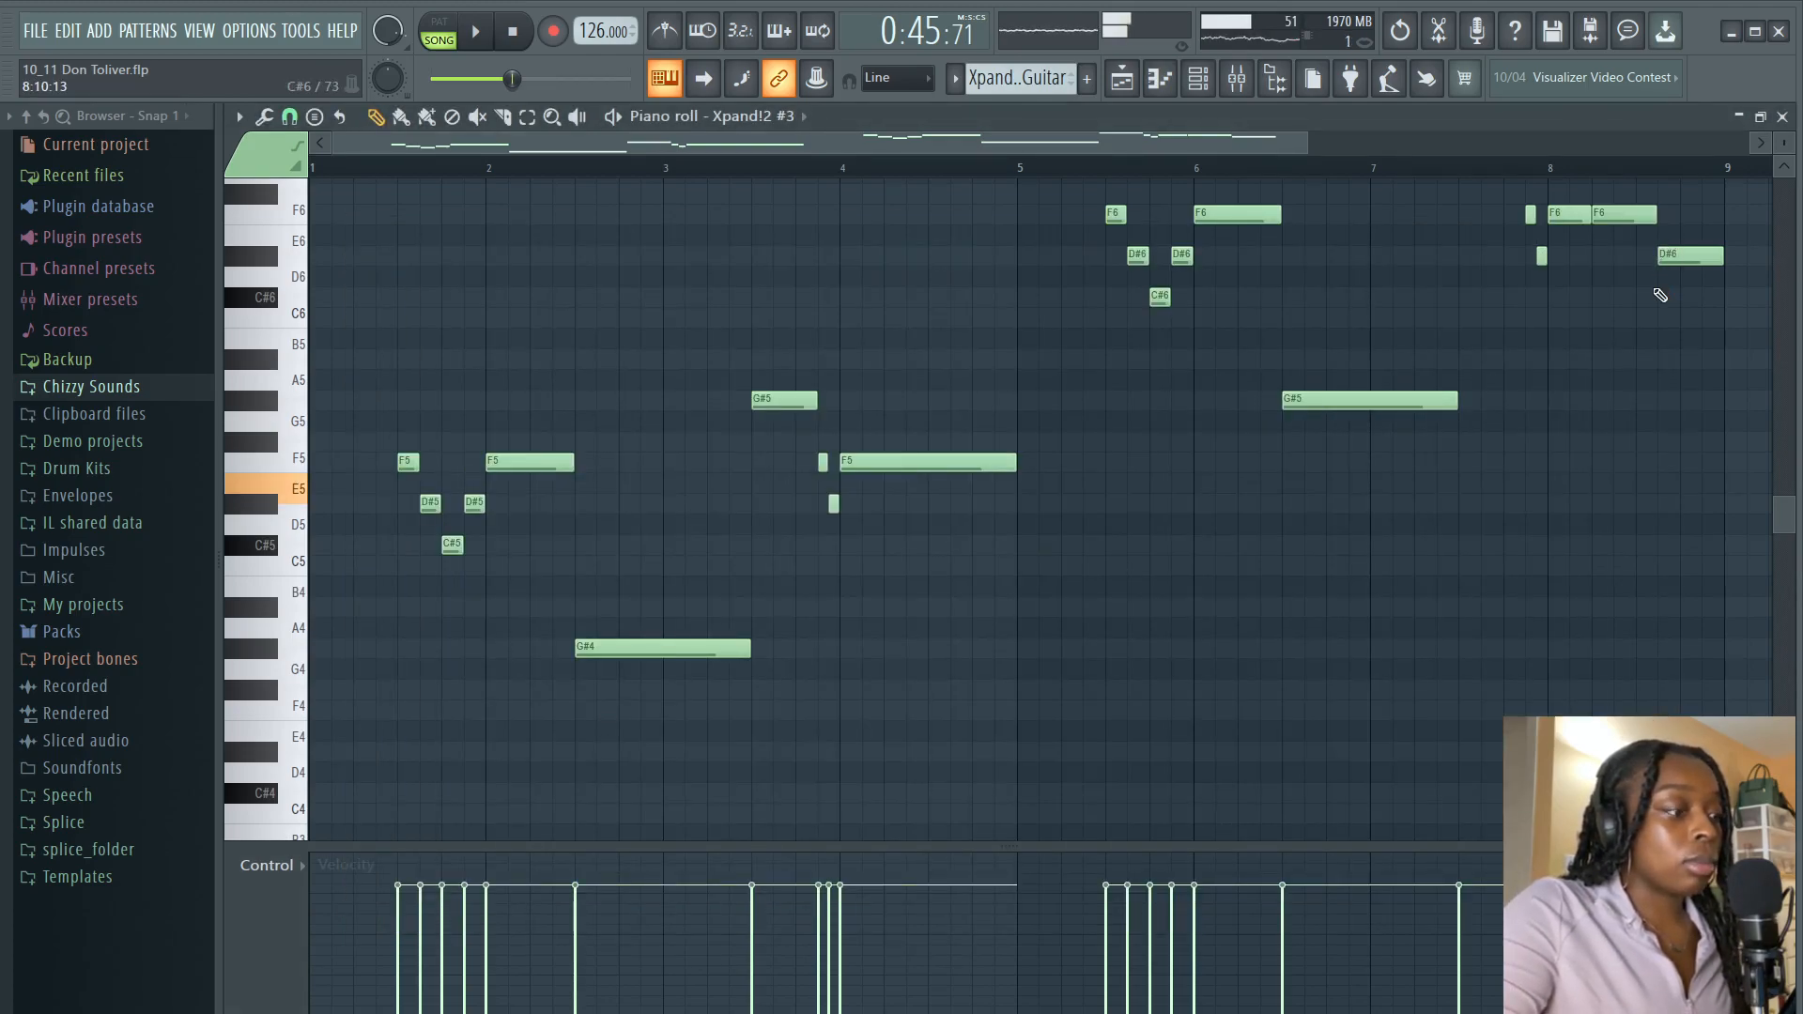
# - Play the Xpand!2 Electric Guitar pattern from its start in pattern mode while reviewing its notes in the piano roll
pyautogui.press('r')
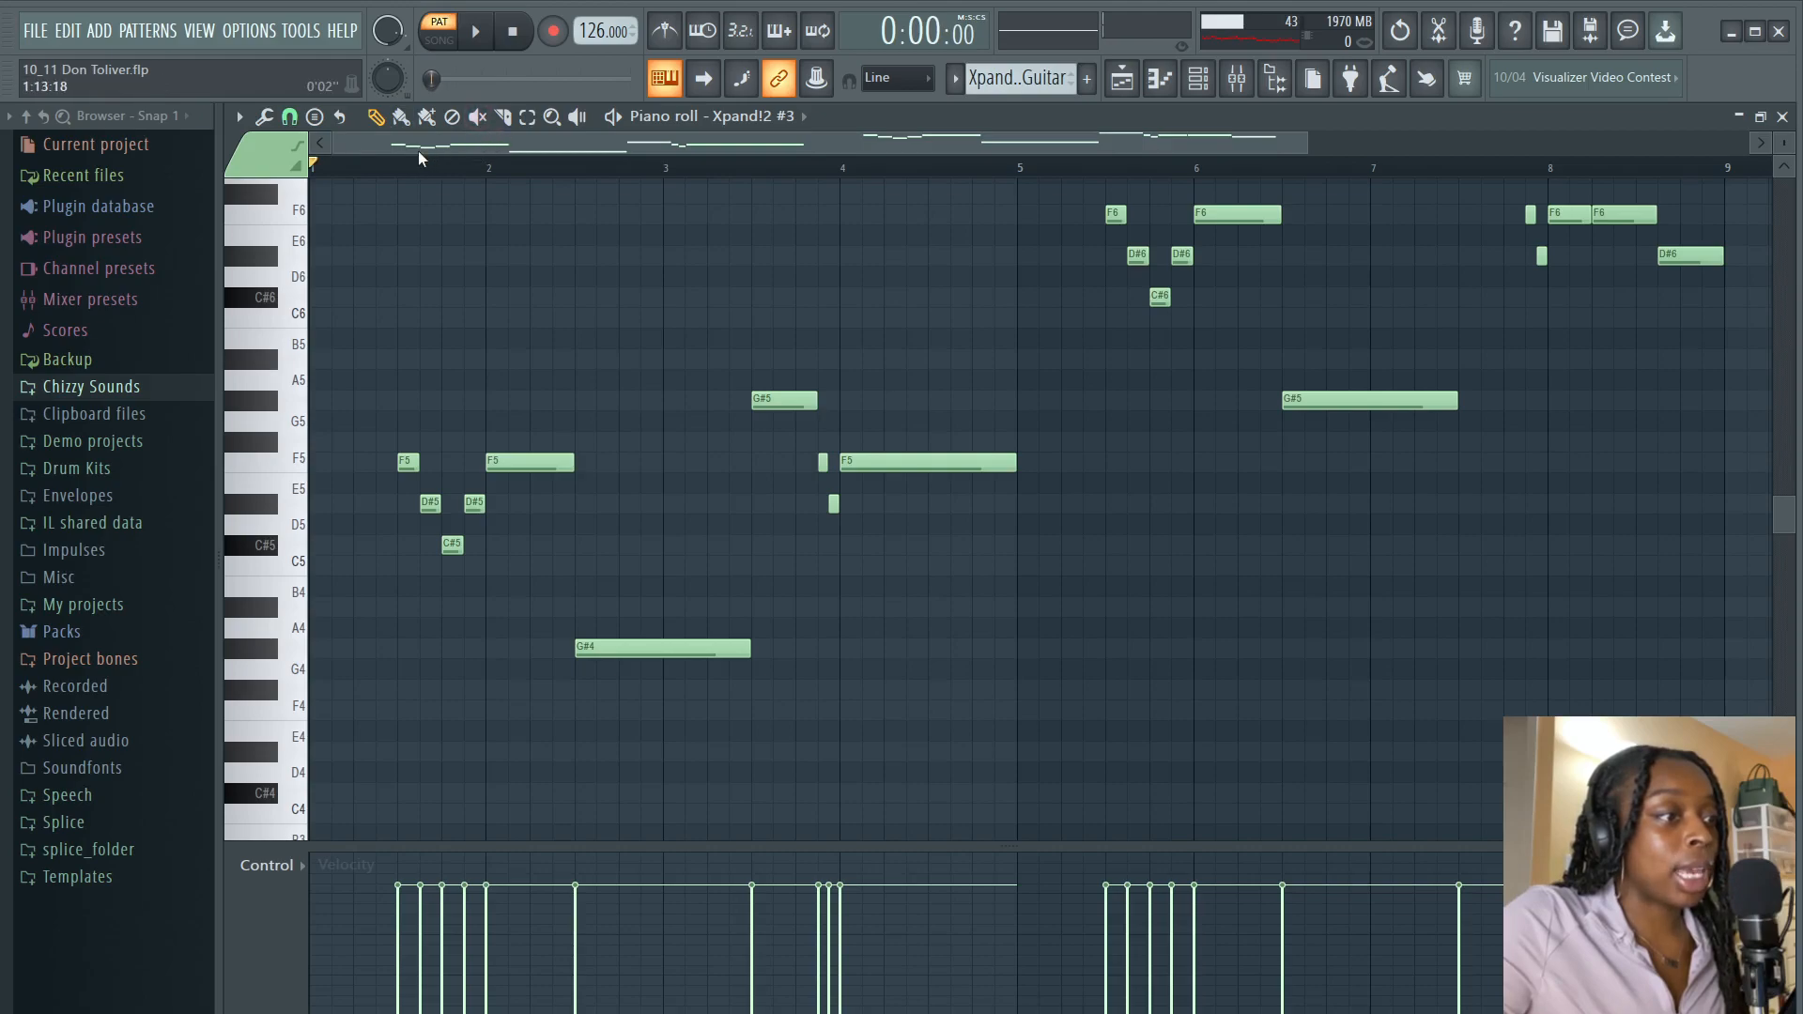
pyautogui.press('space')
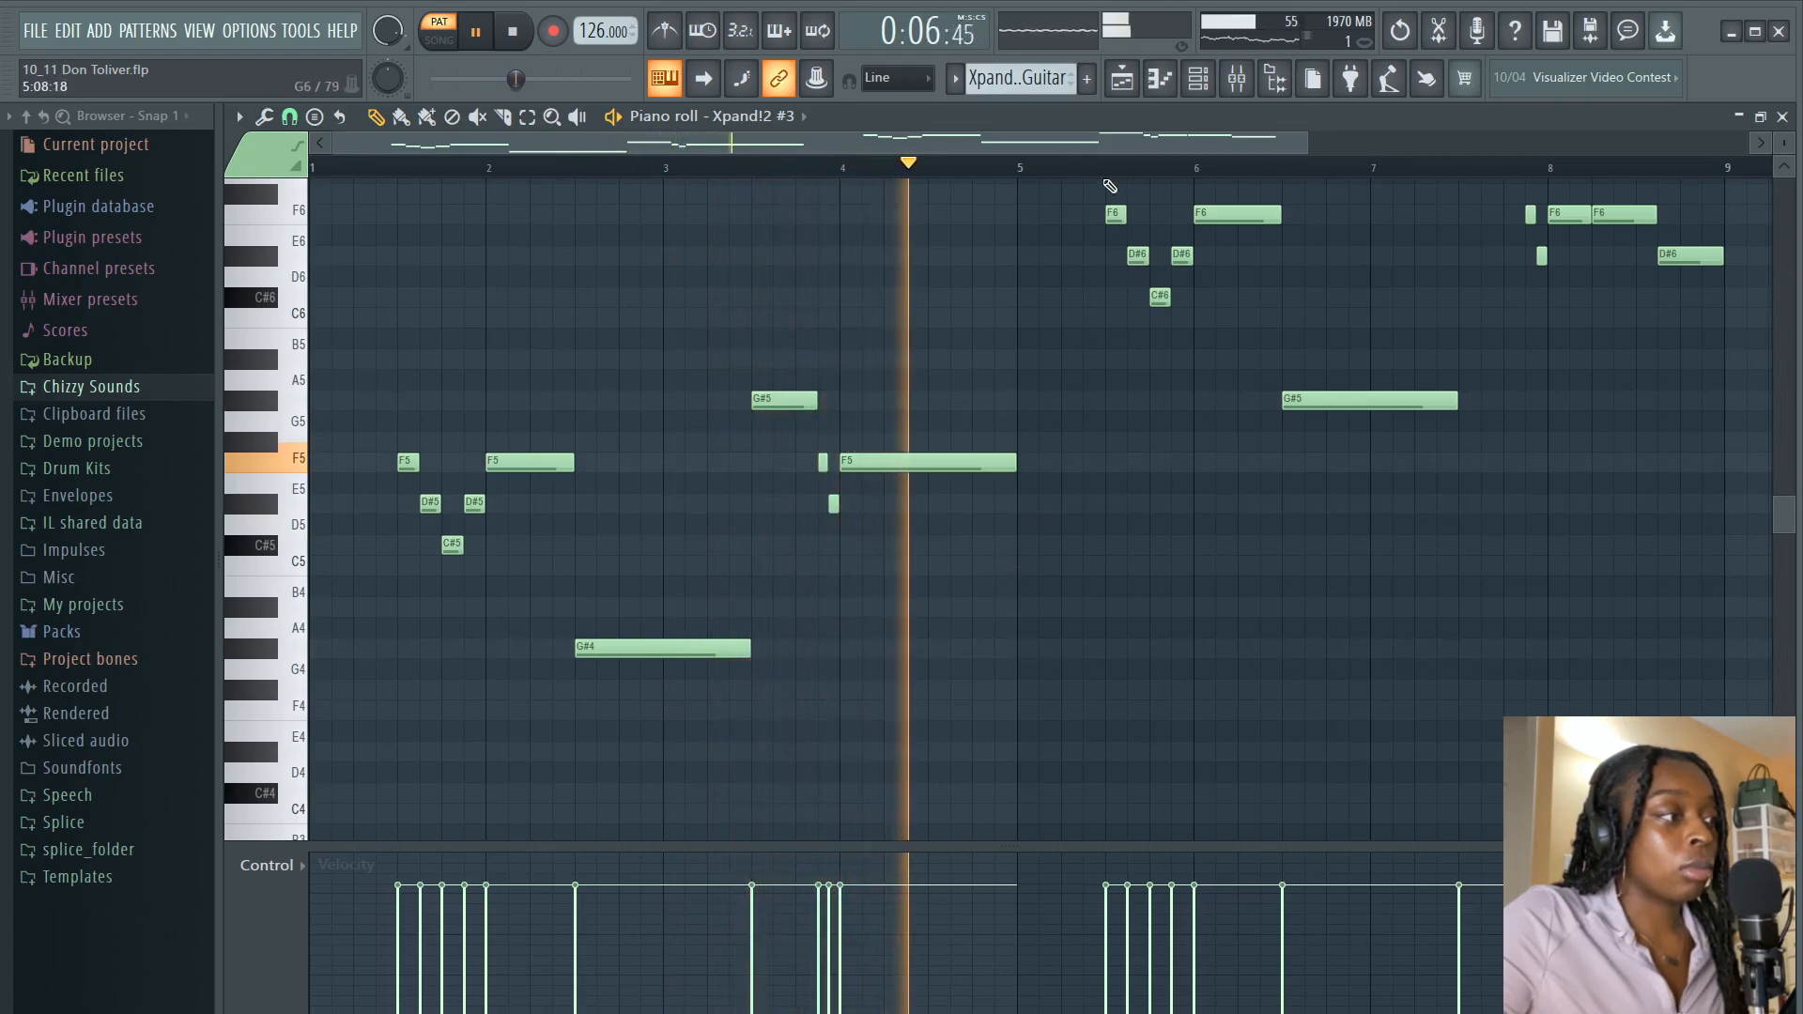
pyautogui.scroll(-2, 1113, 173)
pyautogui.scroll(2, 1240, 583)
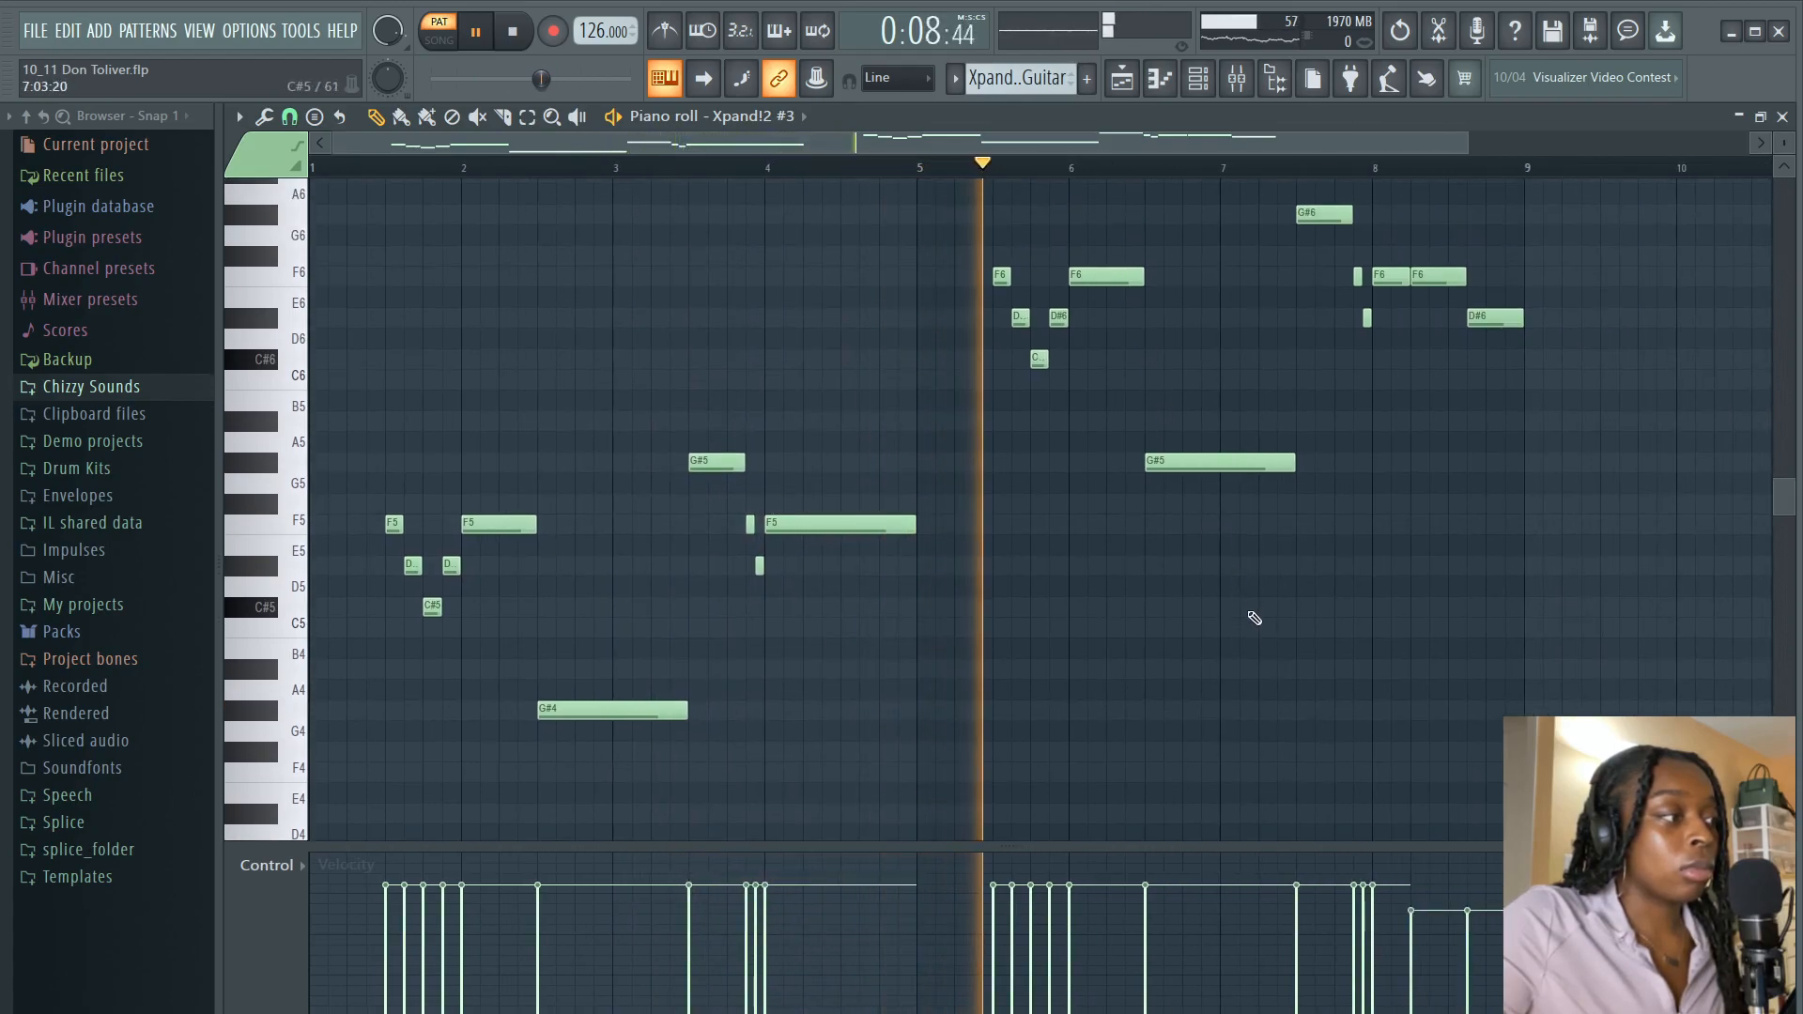
pyautogui.scroll(1, 1256, 650)
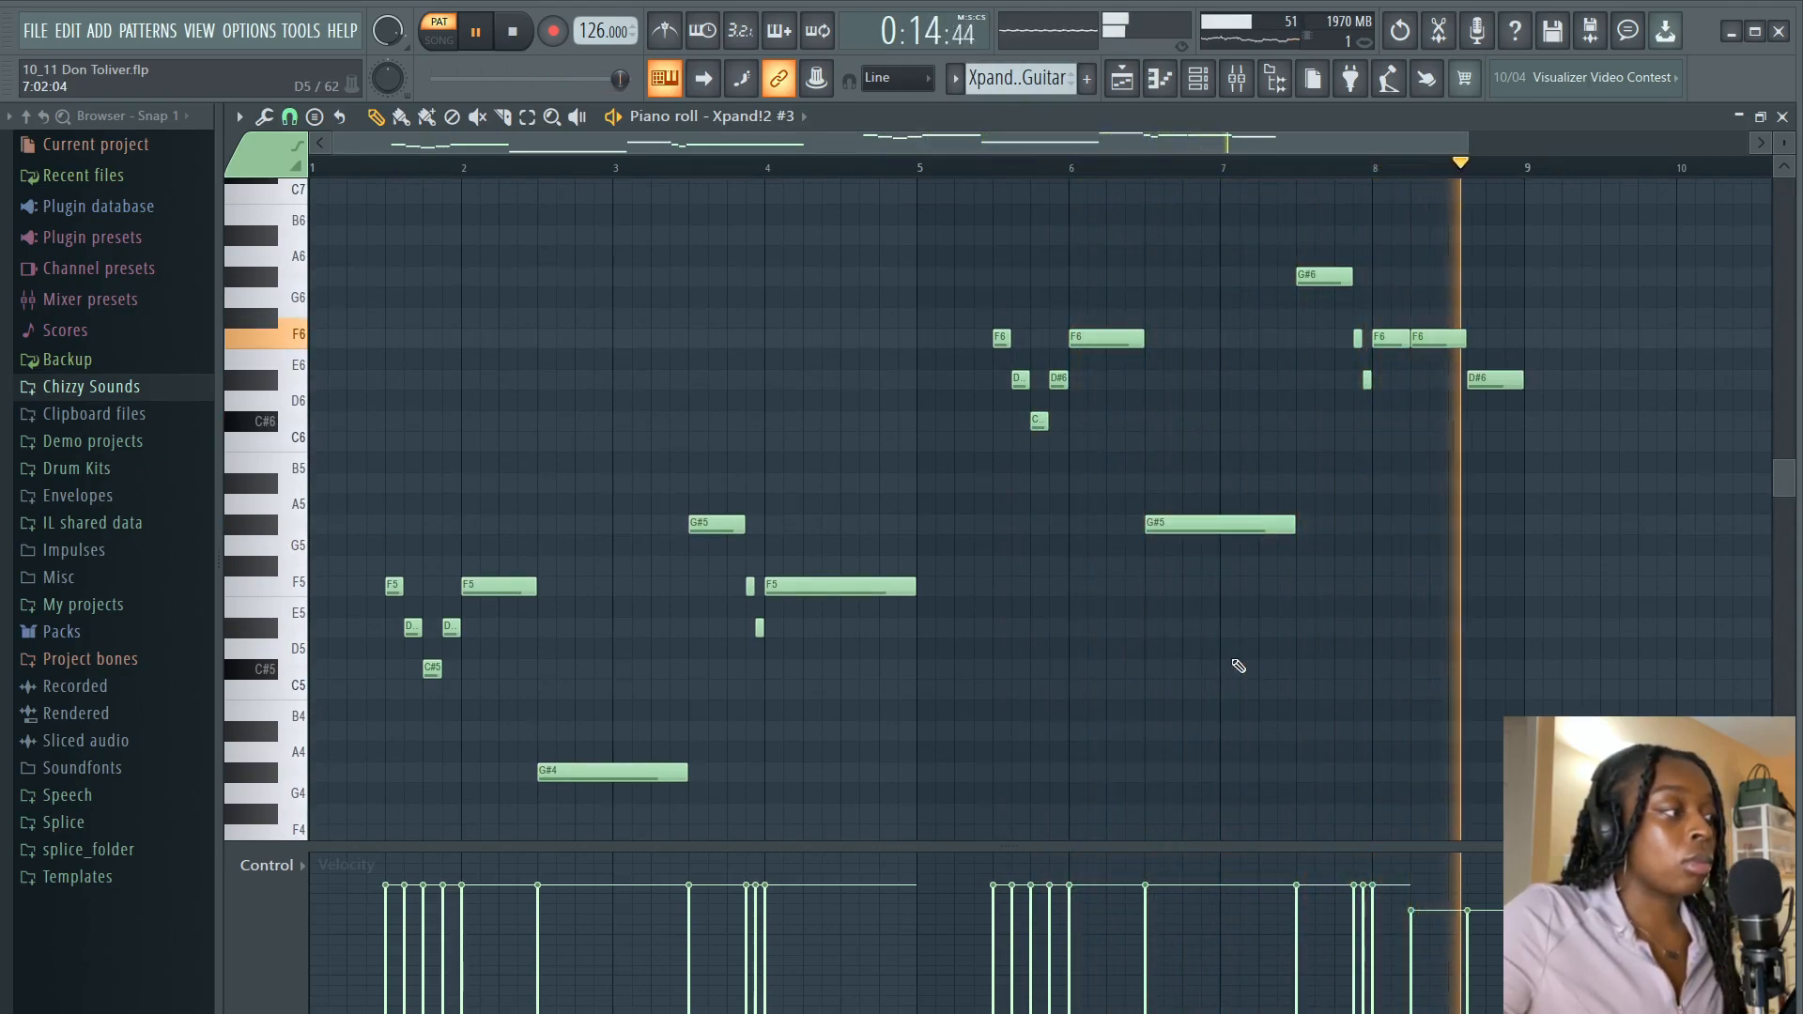
pyautogui.press('space')
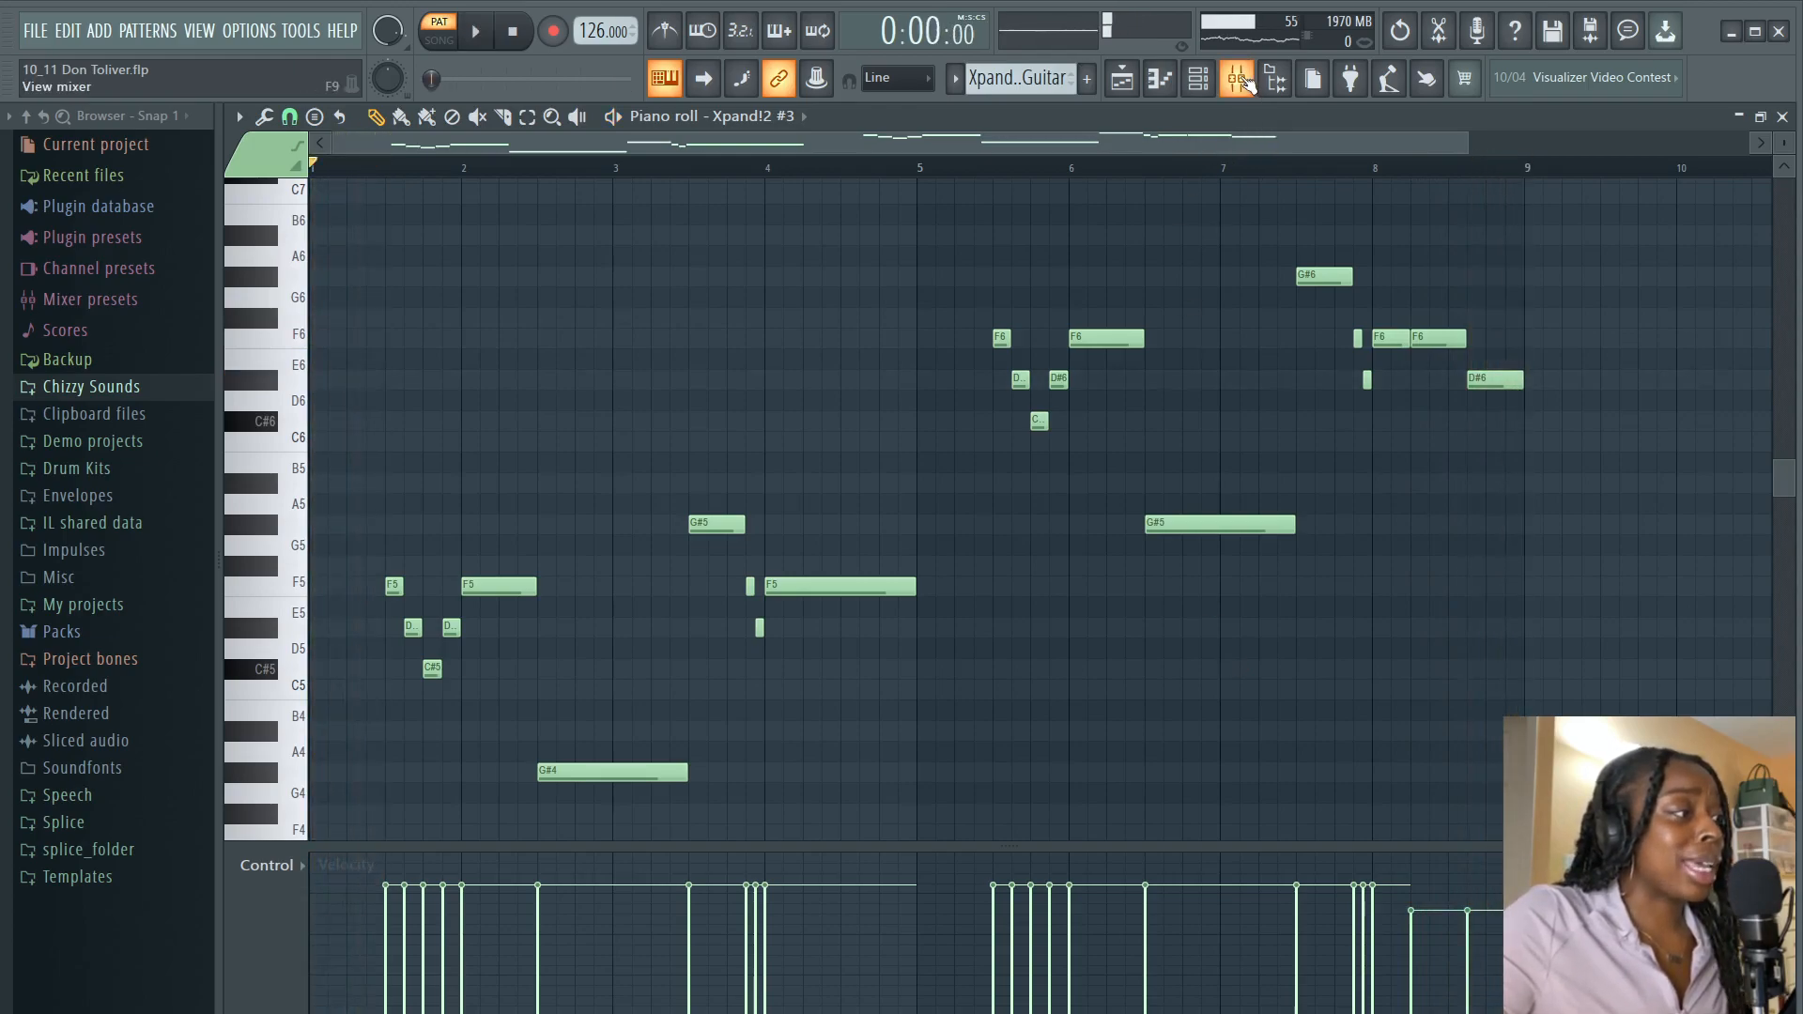
# - Examine the Fruity parametric EQ 2 and Fruity Reeverb 2 on the Electric Guitar mixer track
pyautogui.click(1237, 78)
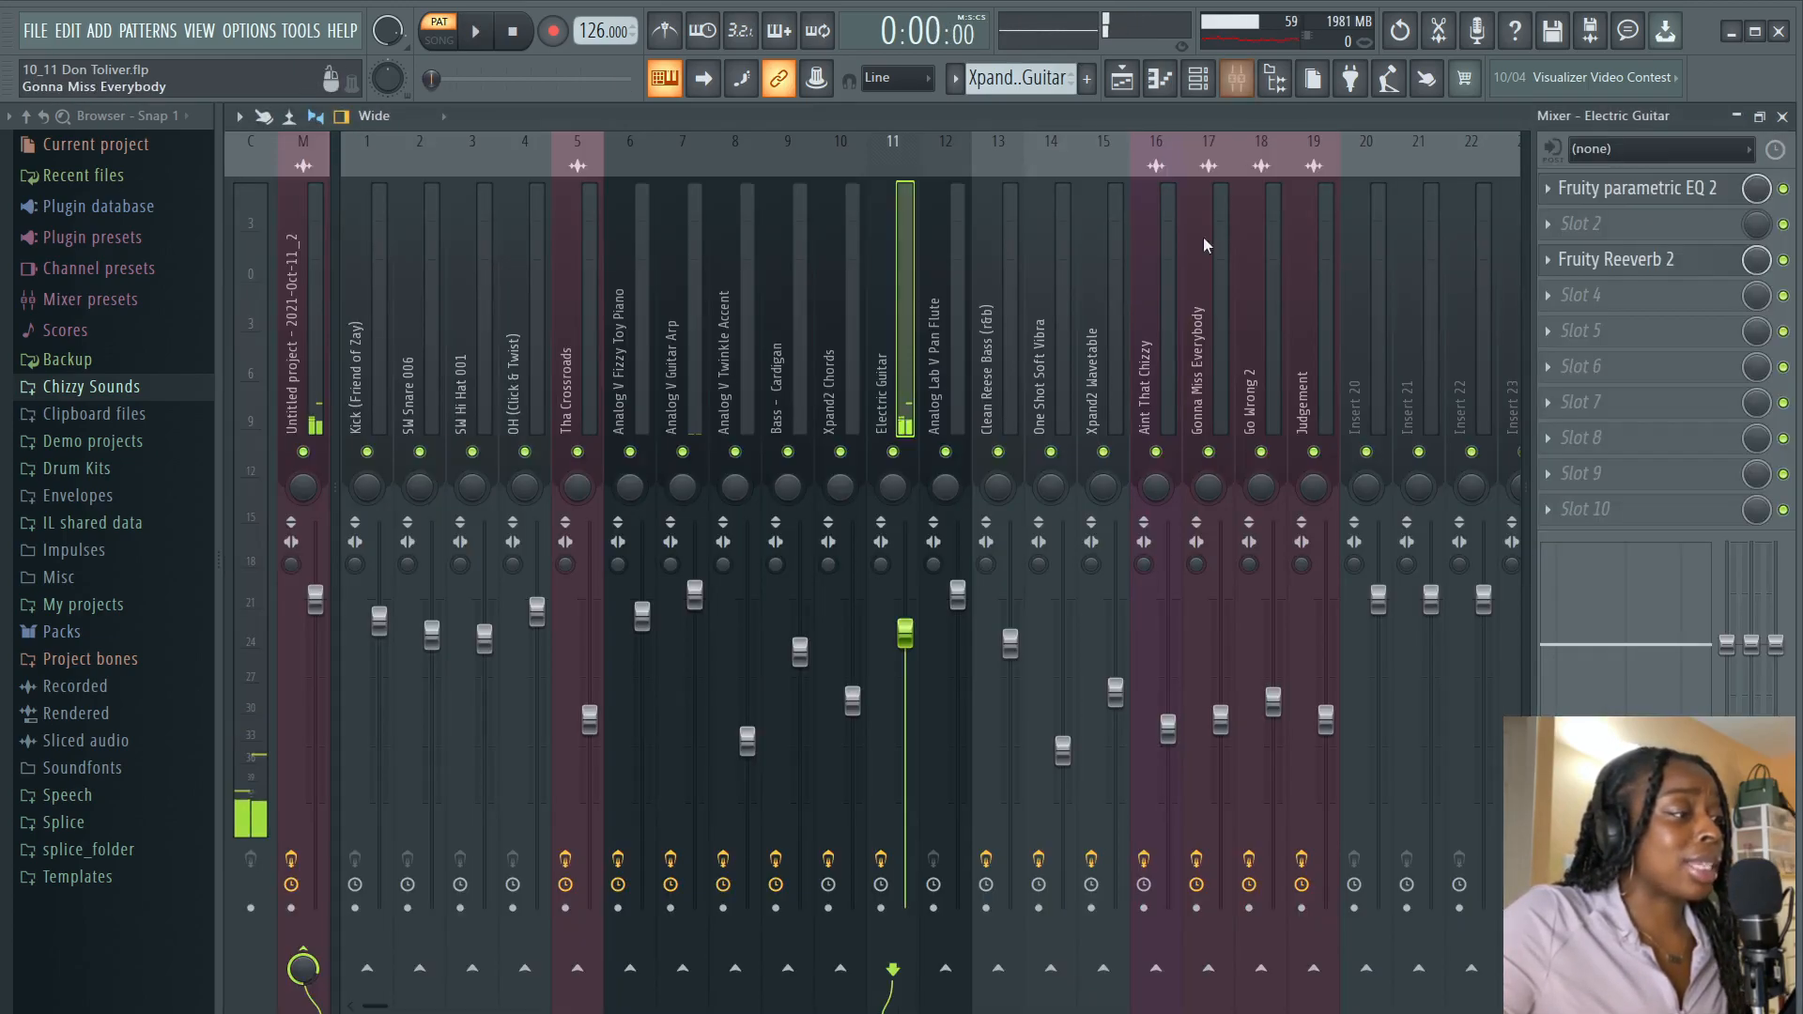
pyautogui.click(1661, 193)
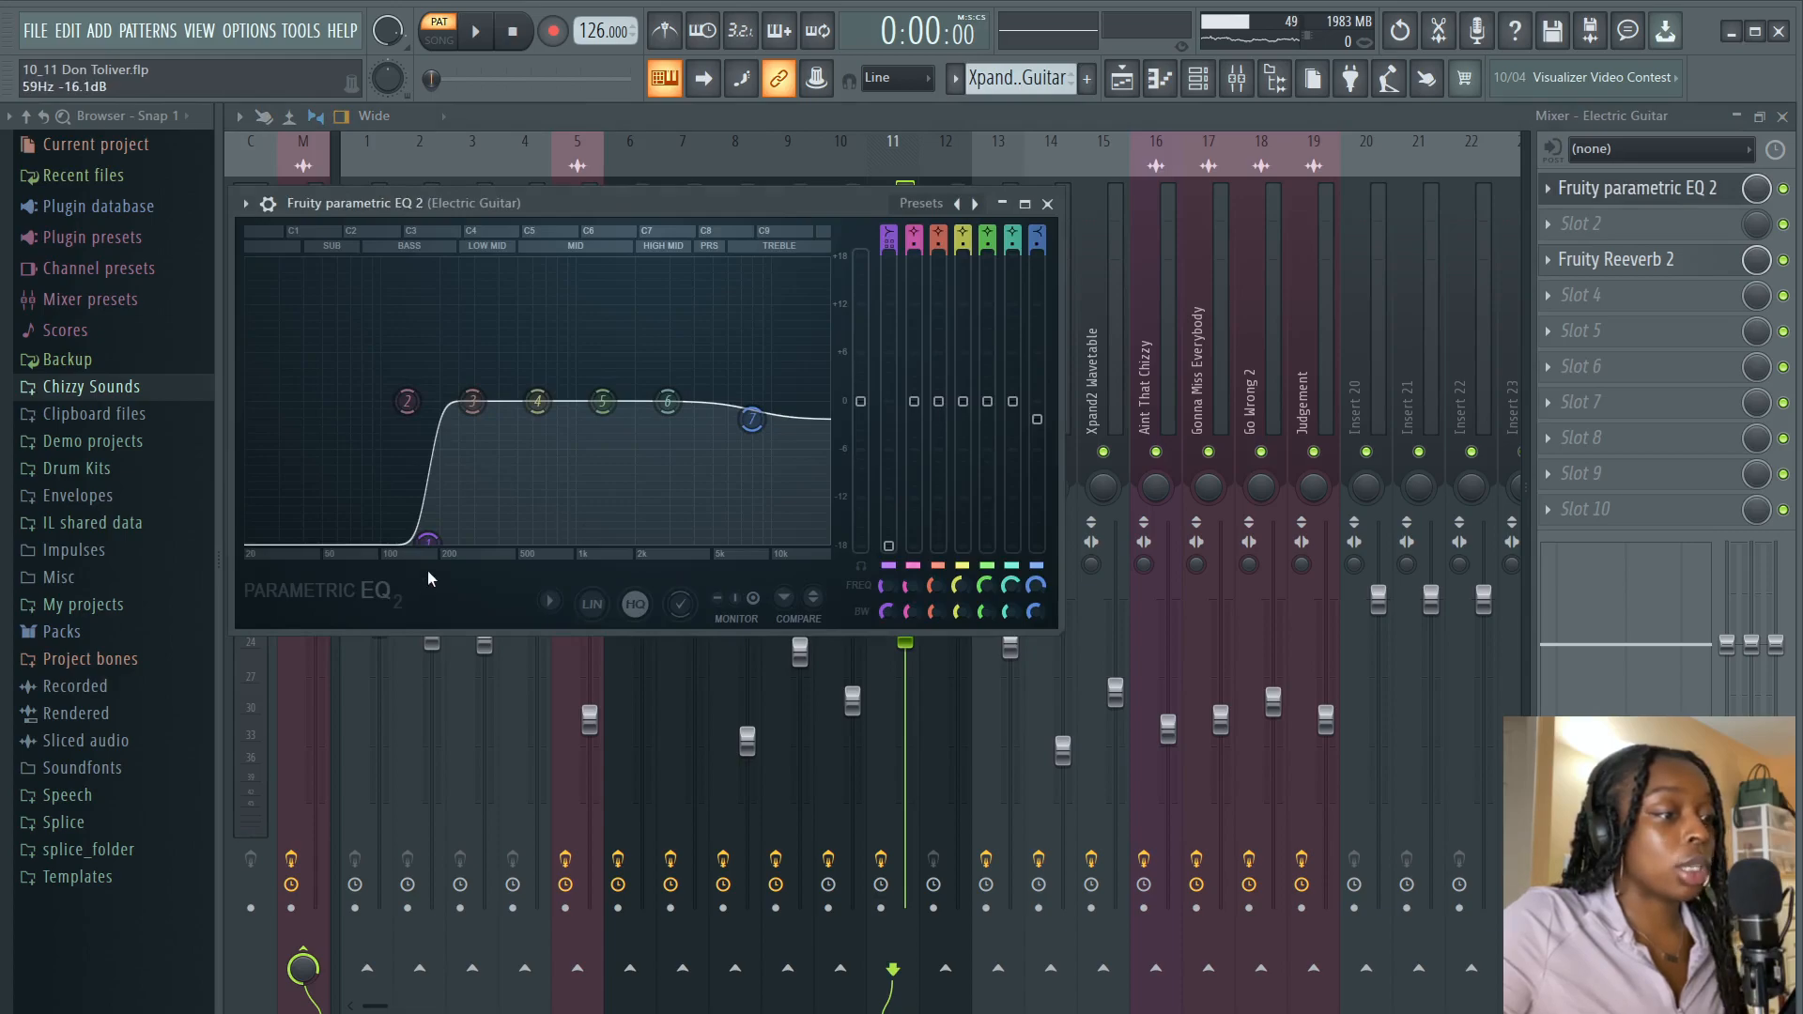
pyautogui.click(1049, 204)
pyautogui.click(1618, 261)
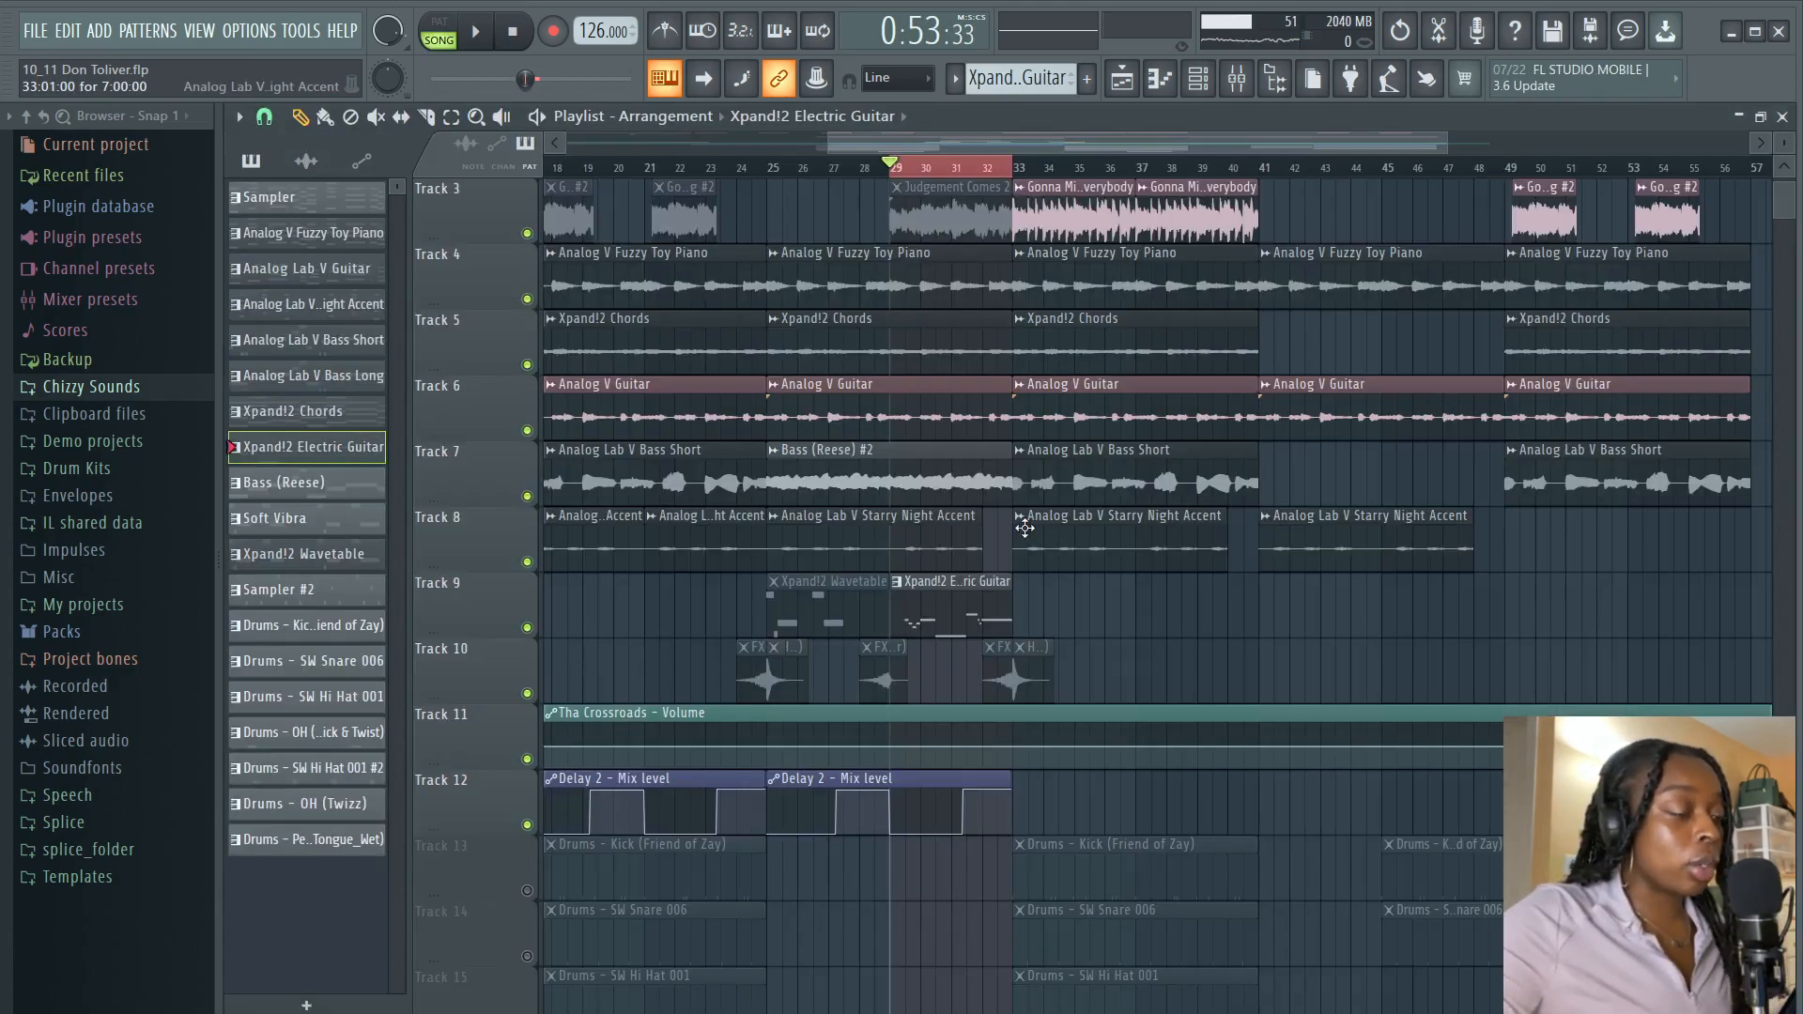
# - Play bars 29 to 33 of the playlist with the Xpand!2 Electric Guitar clip, and clear the time selection
pyautogui.press('space')
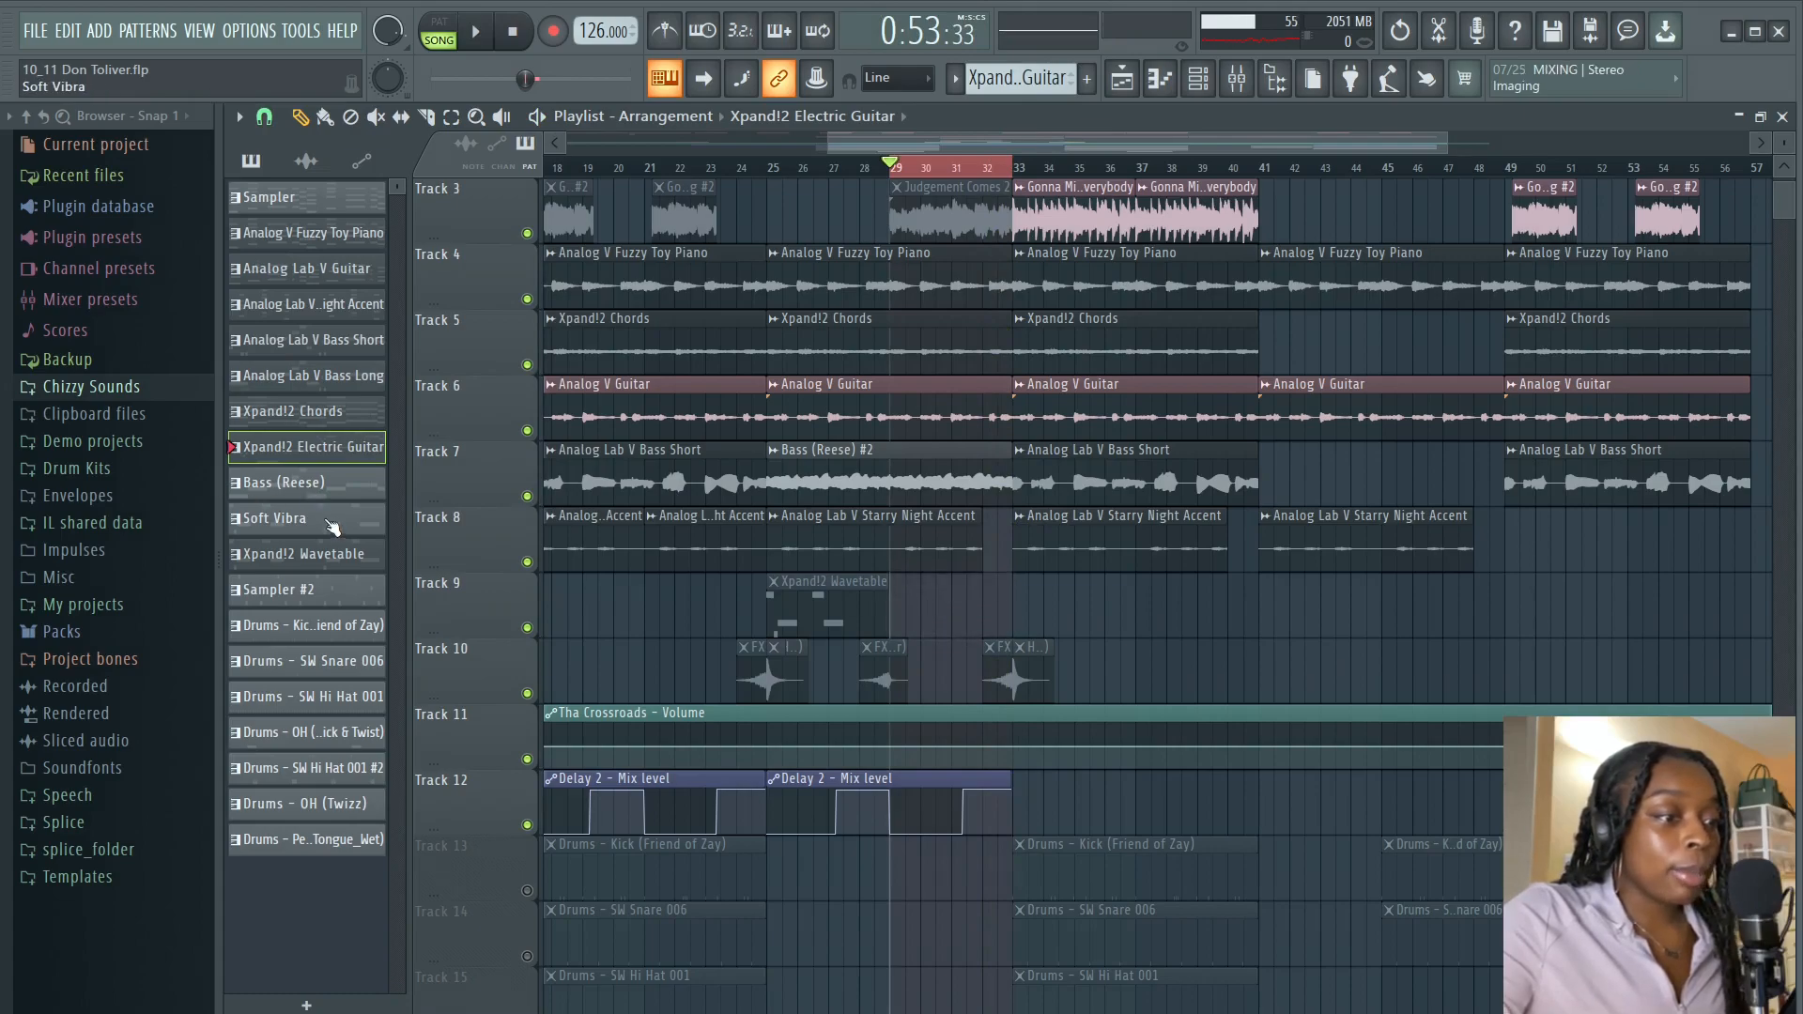
pyautogui.click(899, 166)
# - Open the Hateful World audio clip's sampler settings from the start of the playlist, audition the sample and close the window
pyautogui.moveTo(905, 139); pyautogui.dragTo(575, 178)
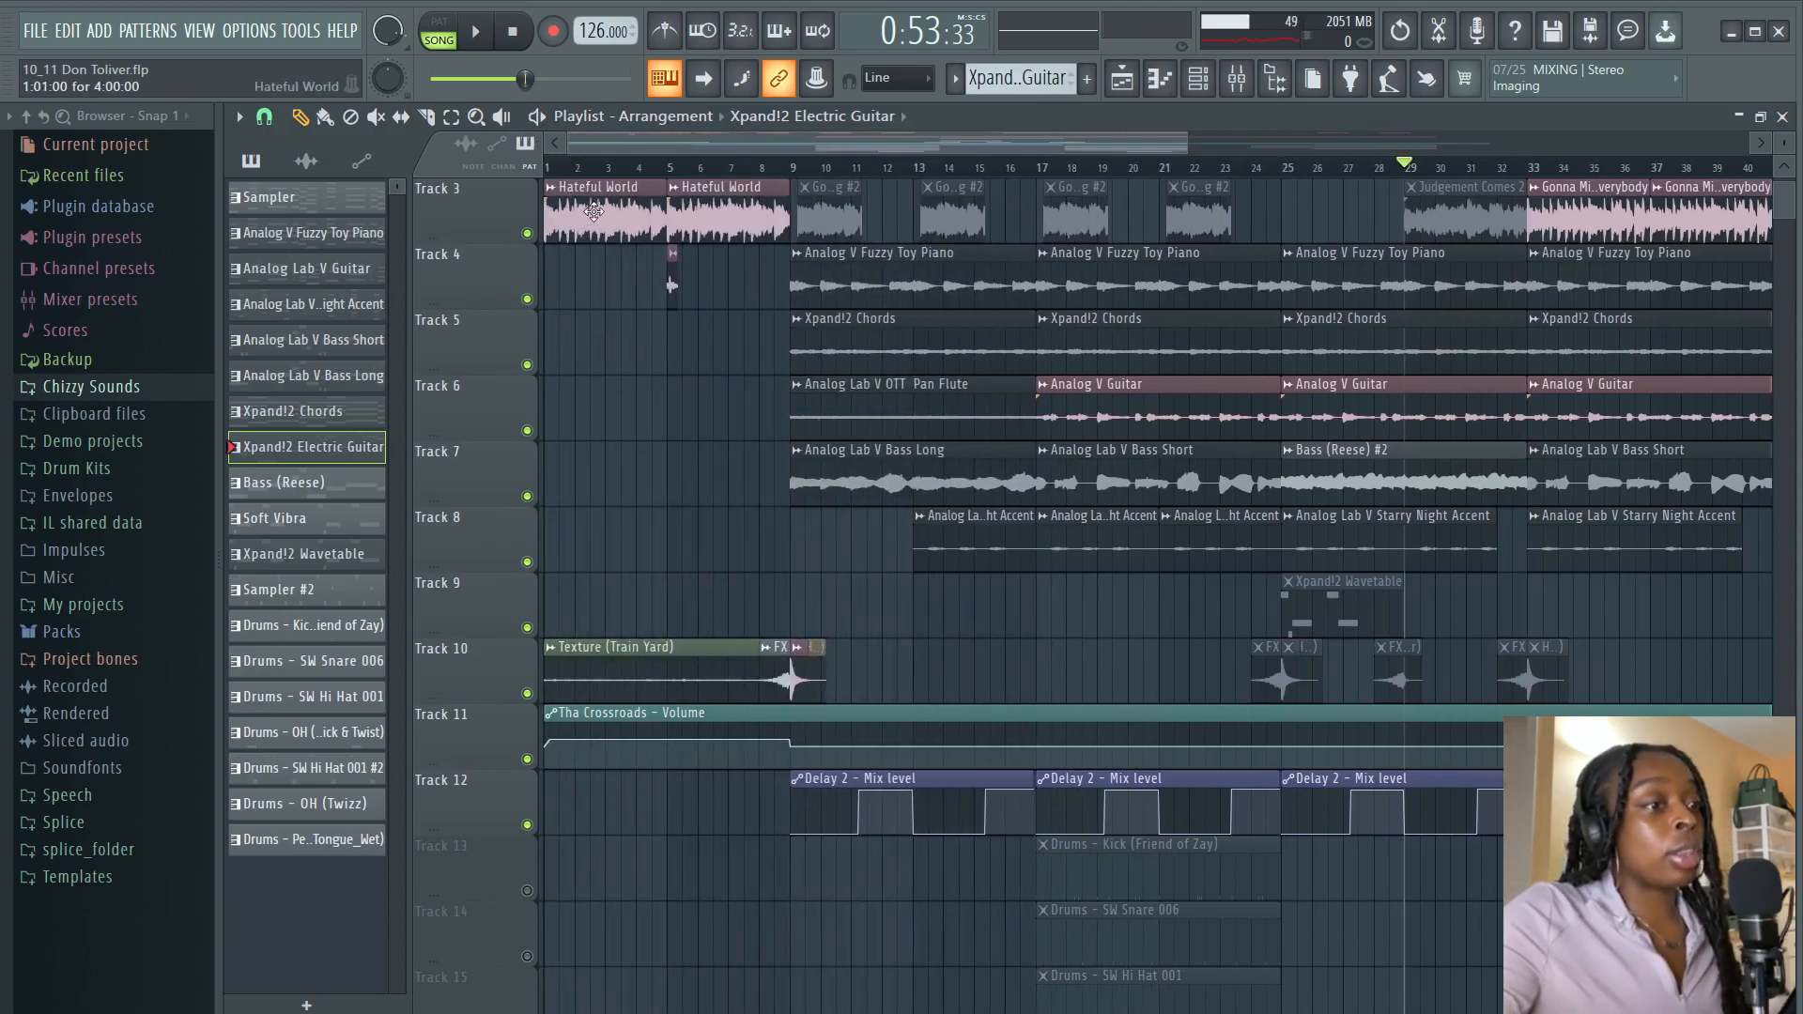
pyautogui.doubleClick(593, 210)
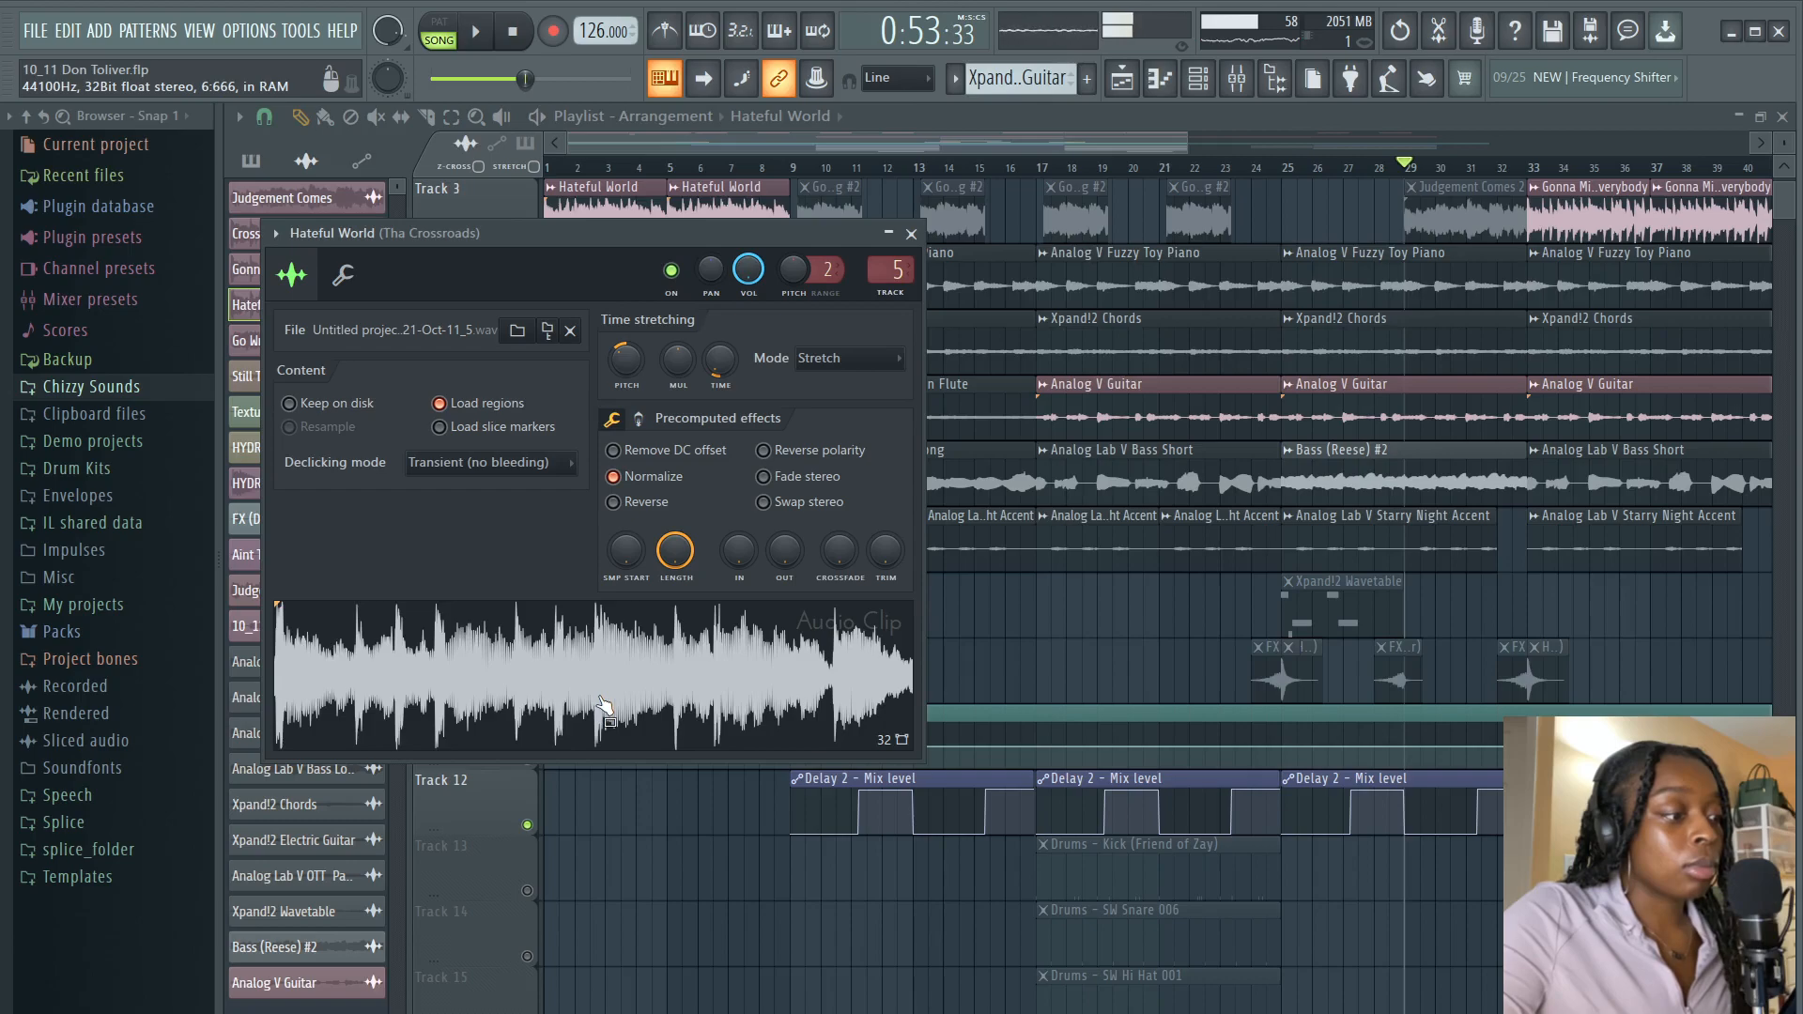
pyautogui.click(914, 234)
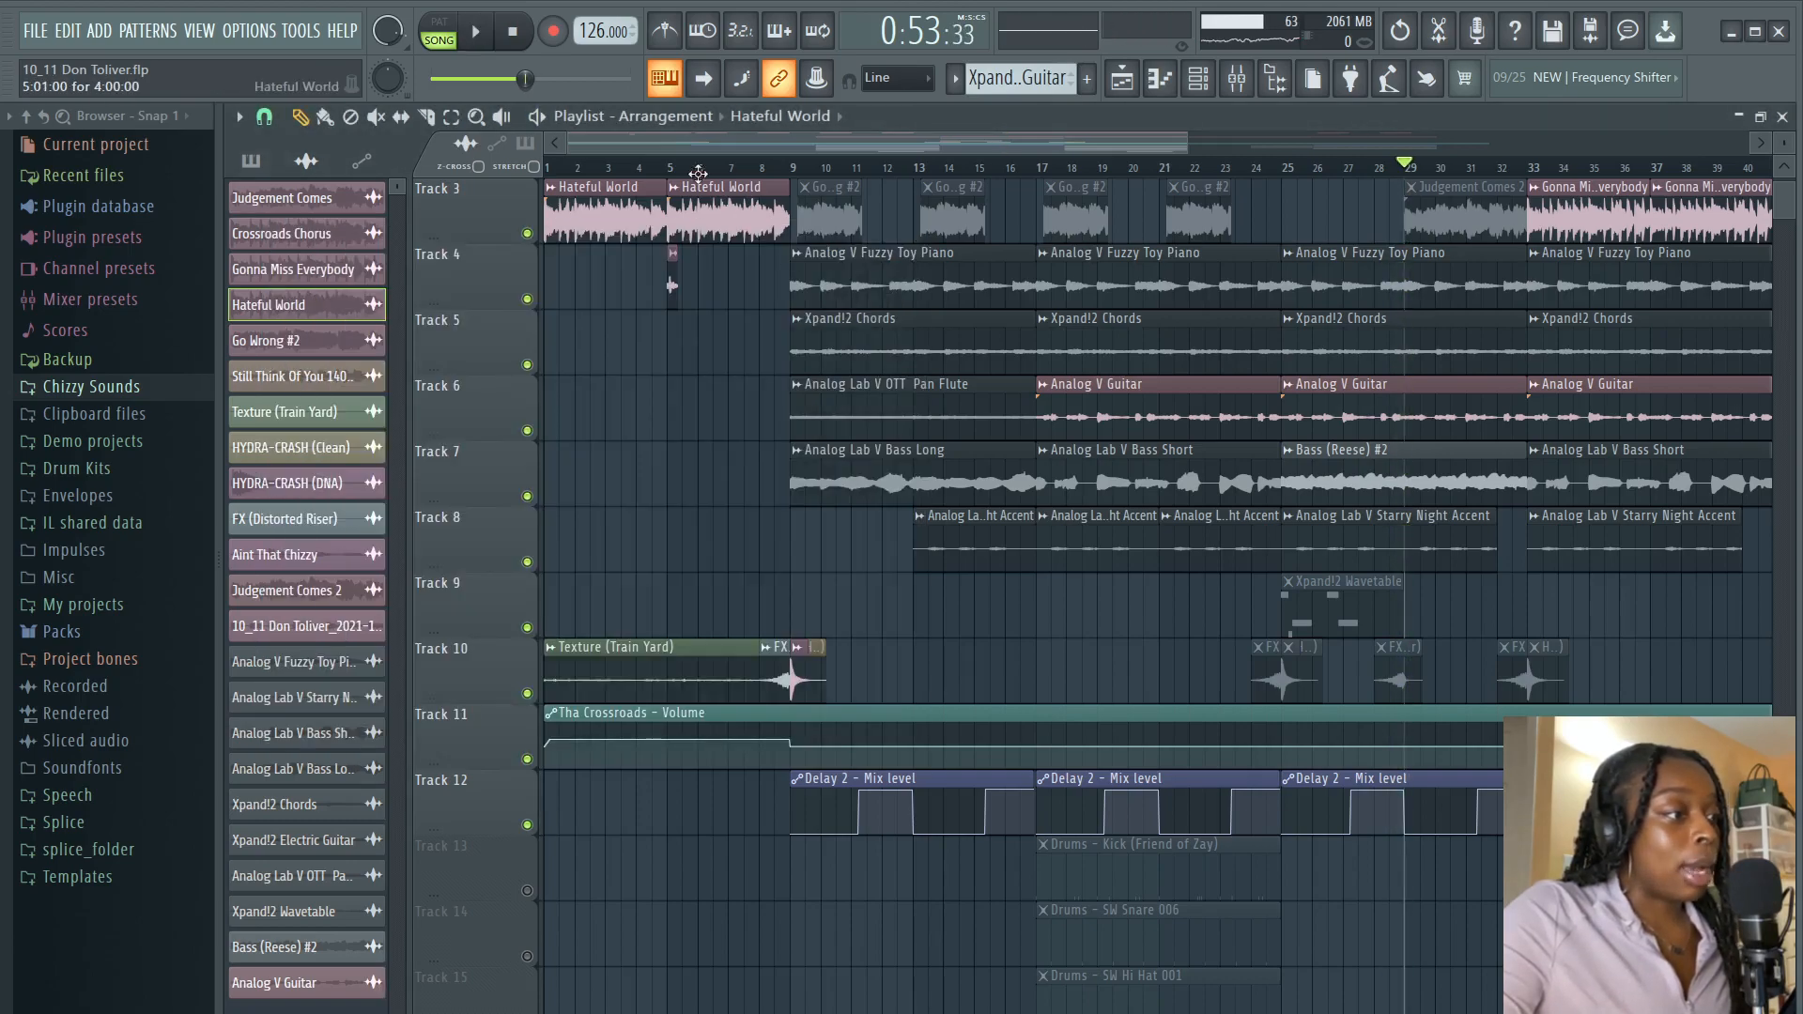
# - List the patterns in the playlist's picker, open the Soft Vibra pattern in the piano roll and play it in pattern mode
pyautogui.click(255, 167)
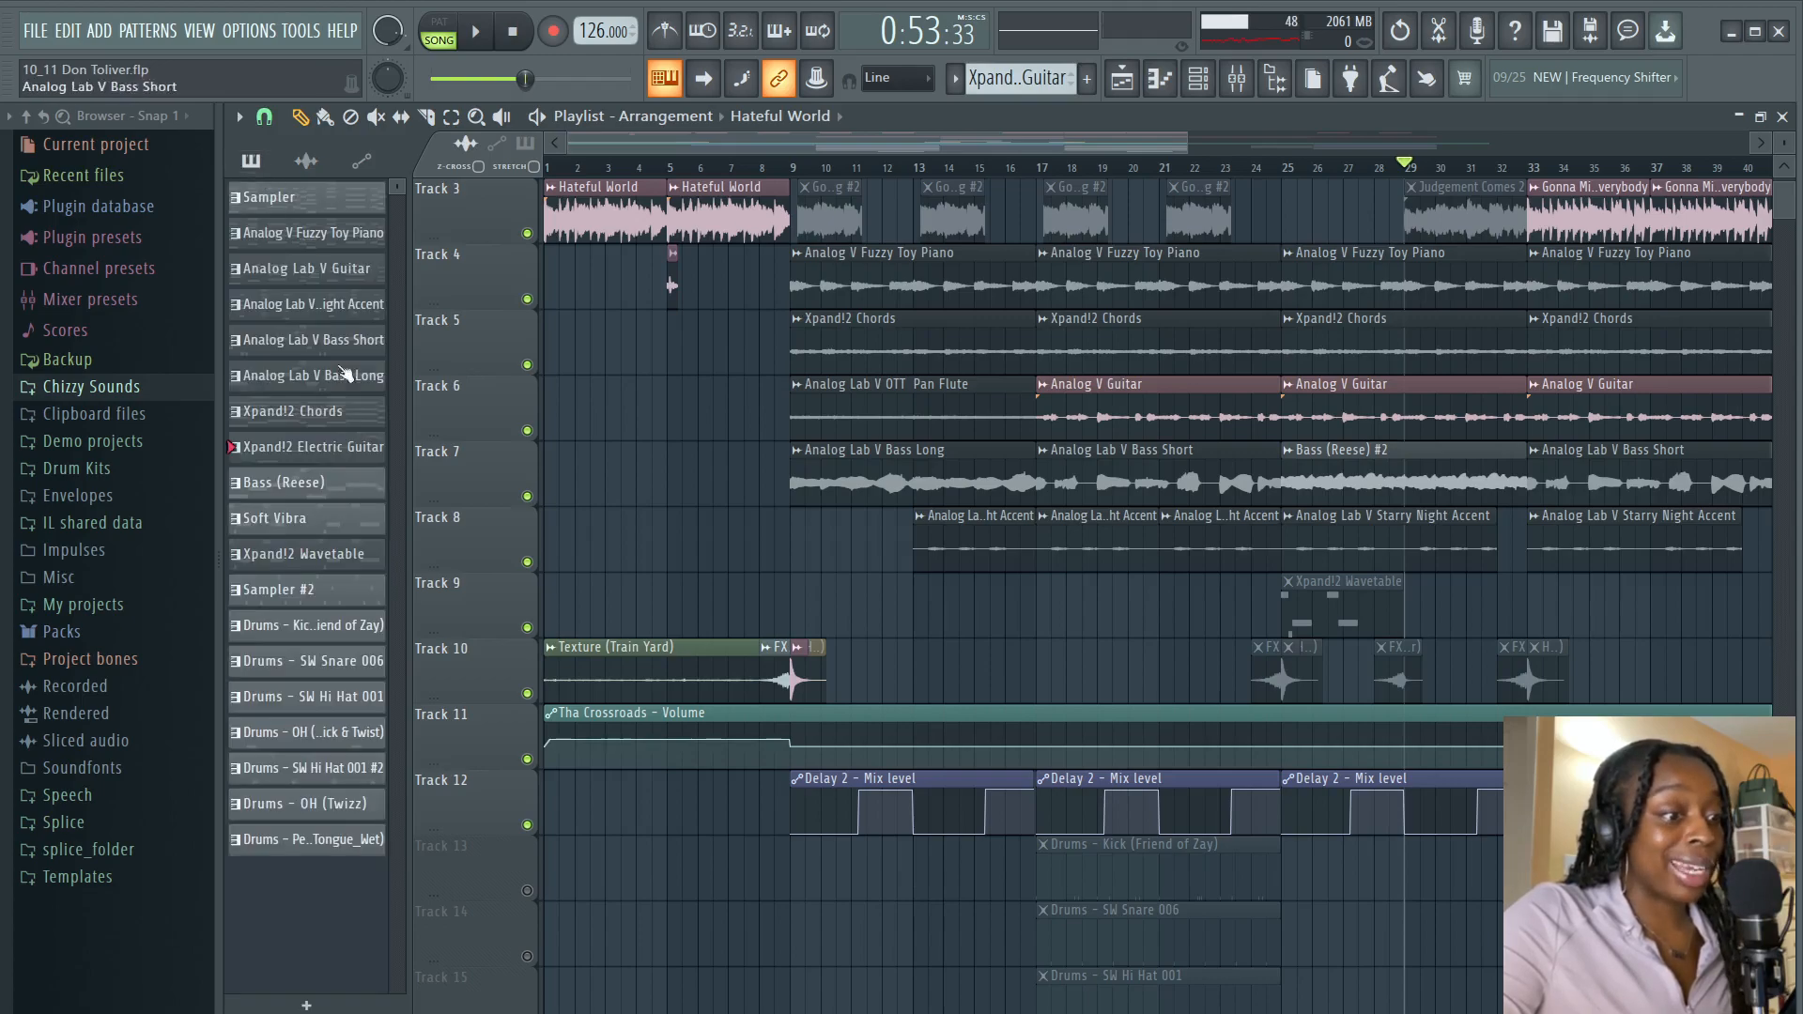
pyautogui.click(302, 535)
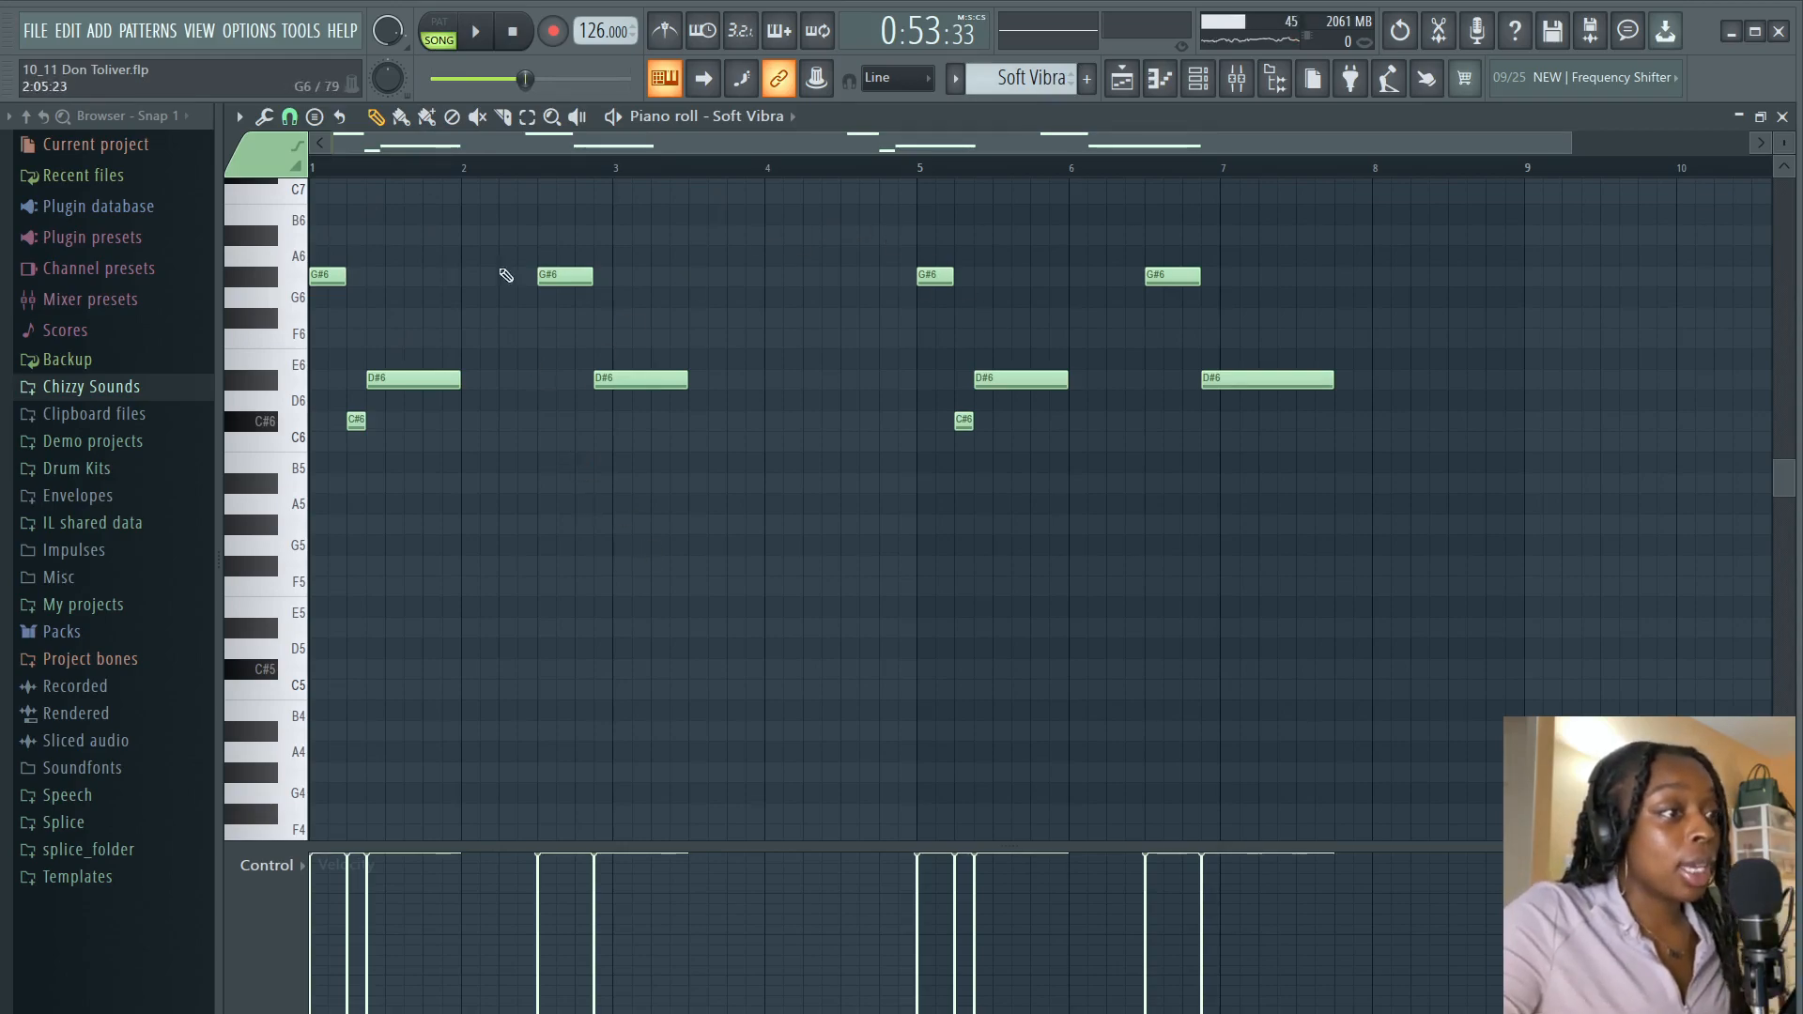
pyautogui.click(479, 38)
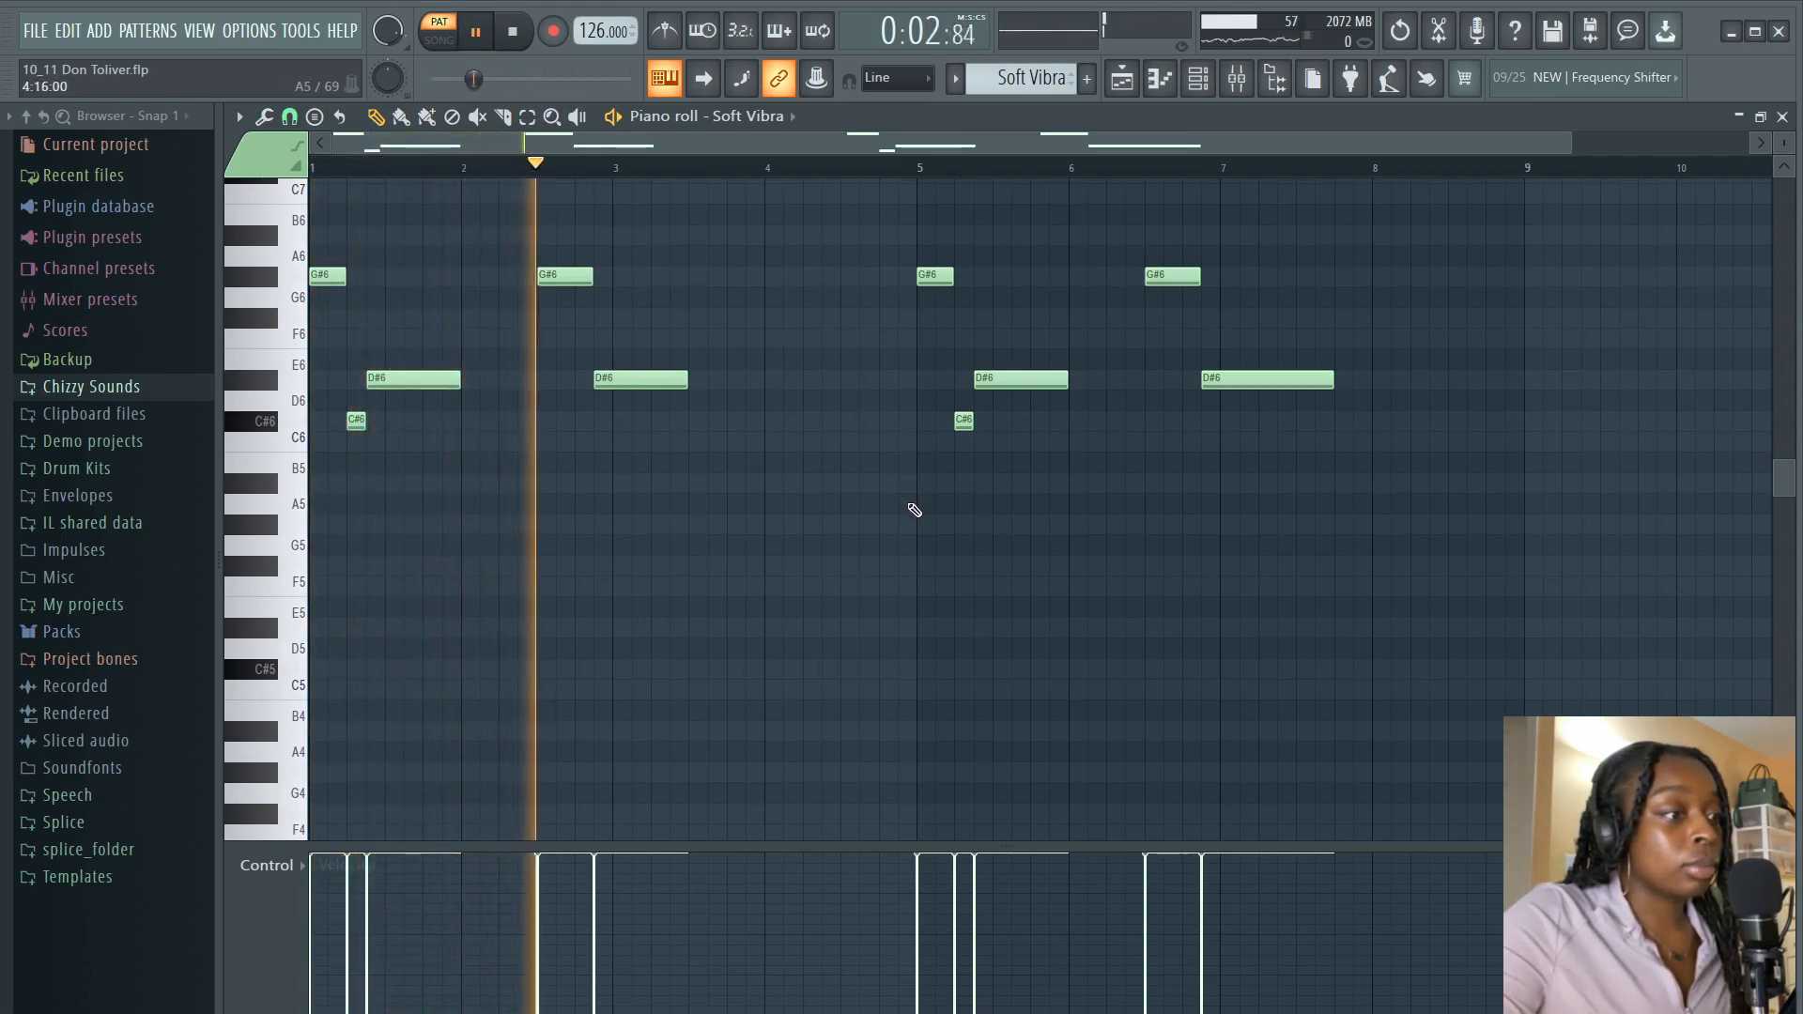
# - Stop the Soft Vibra playback, open the Xpand!2 Wavetable pattern in the piano roll and play it
pyautogui.press('space')
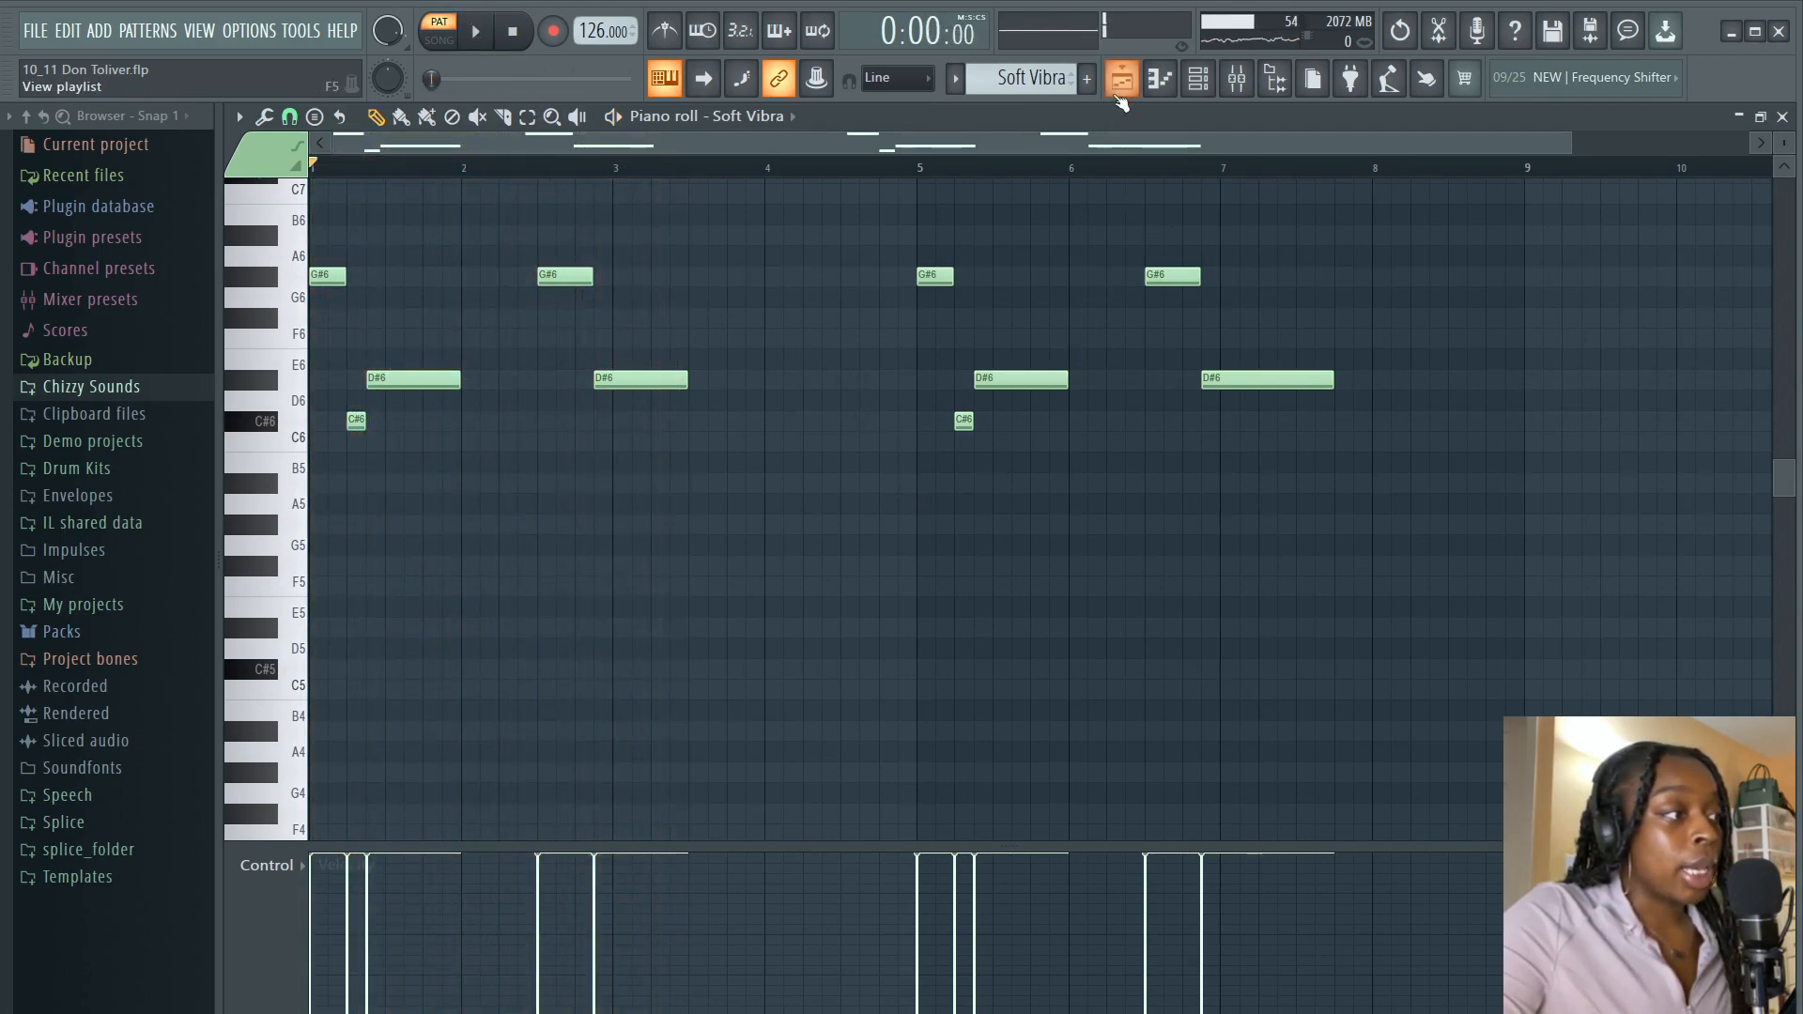
pyautogui.press('F5')
pyautogui.doubleClick(315, 563)
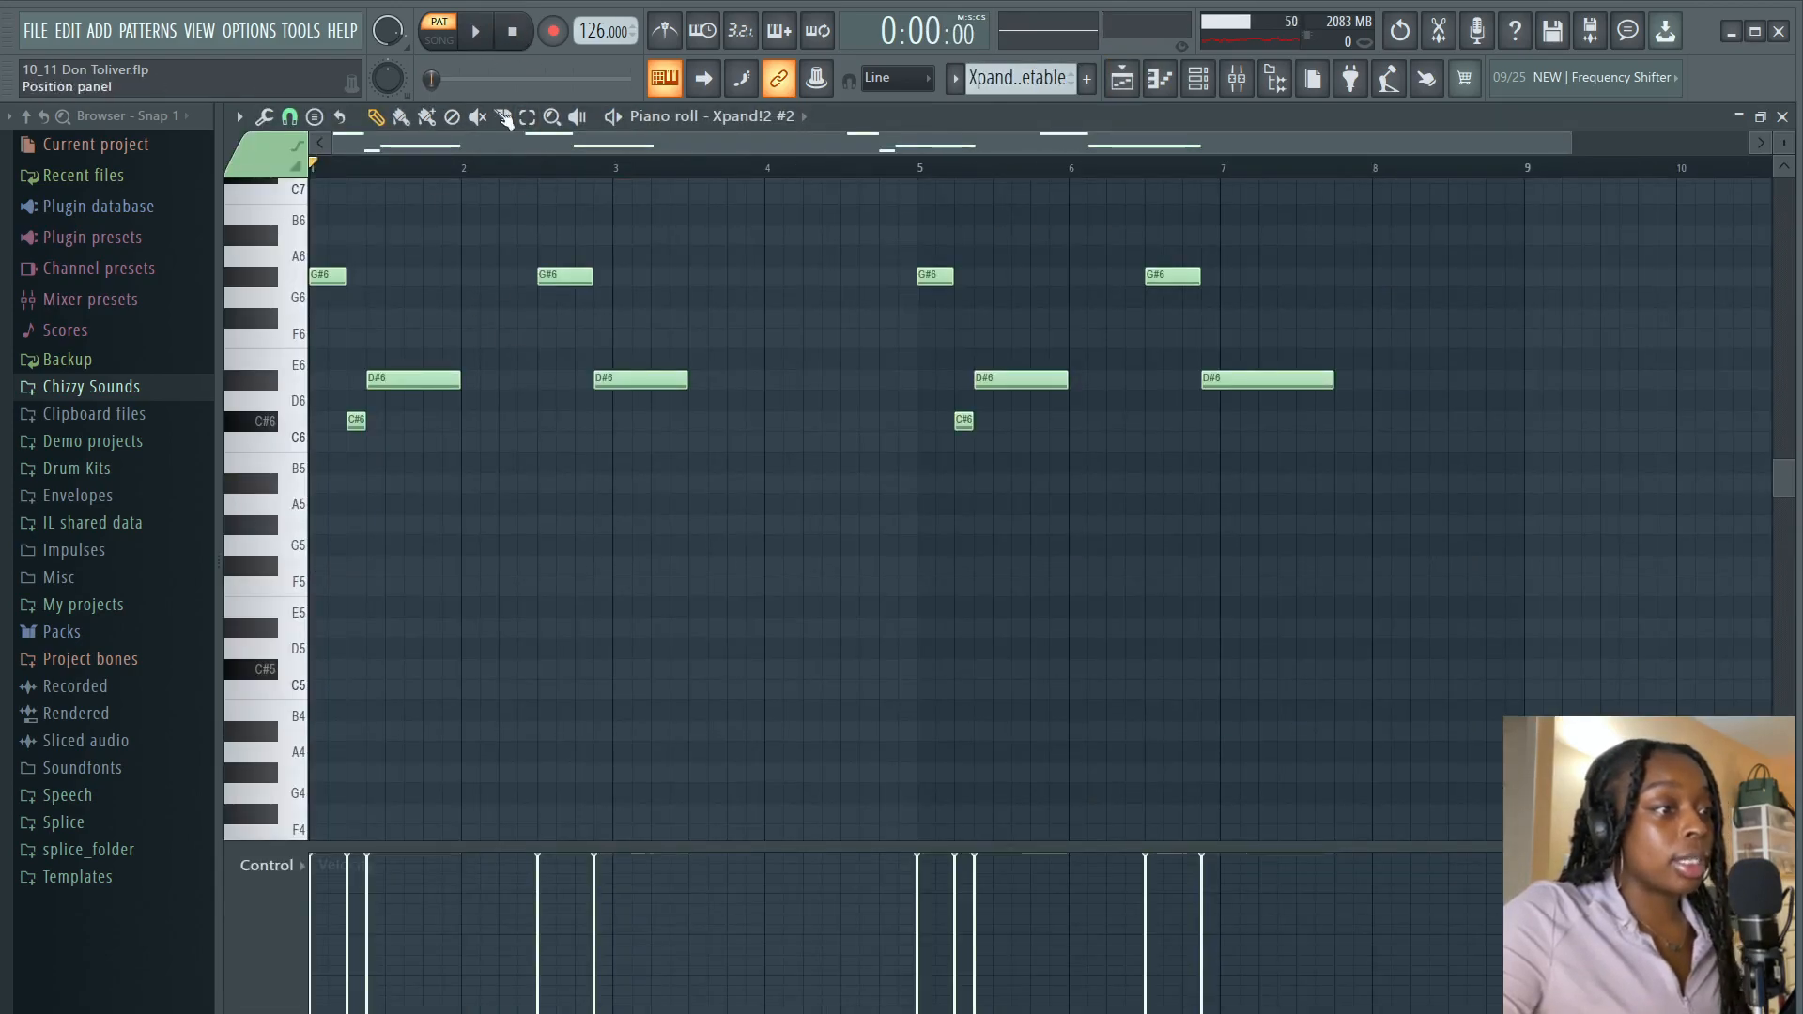
pyautogui.press('space')
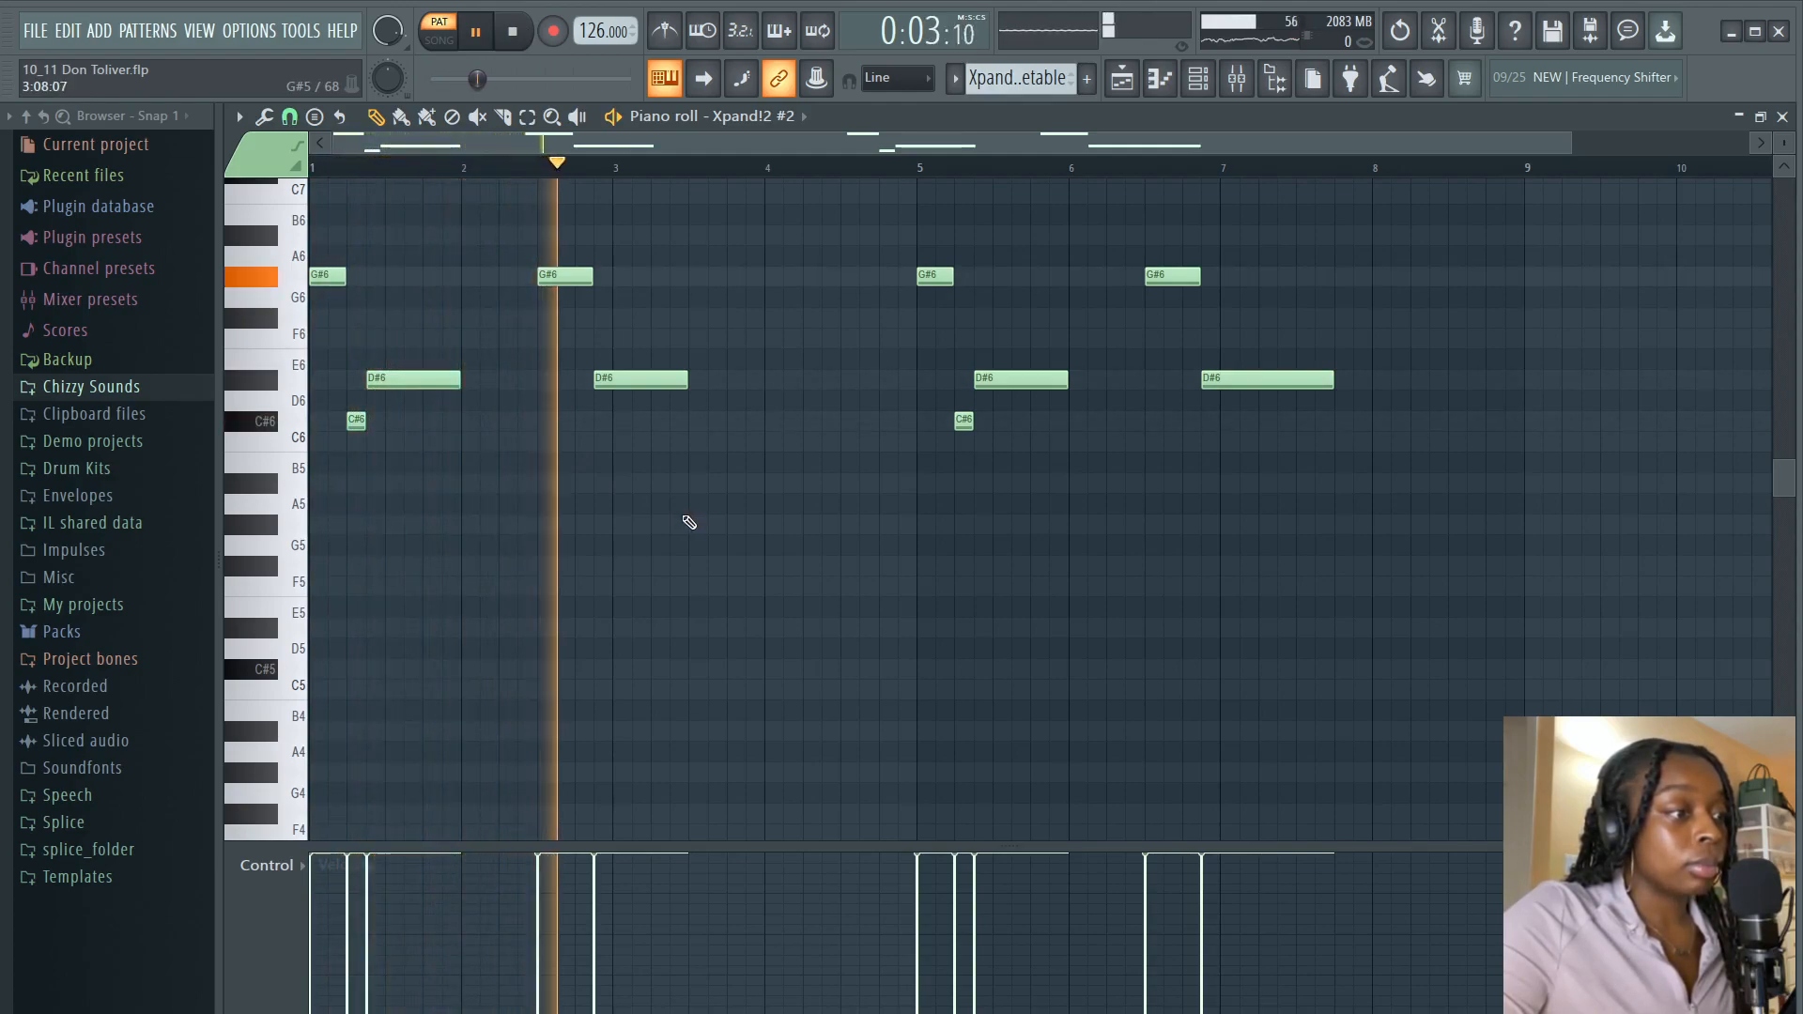
pyautogui.press('space')
# - Unmute the drum tracks 13 to 17 in the playlist
pyautogui.click(1121, 80)
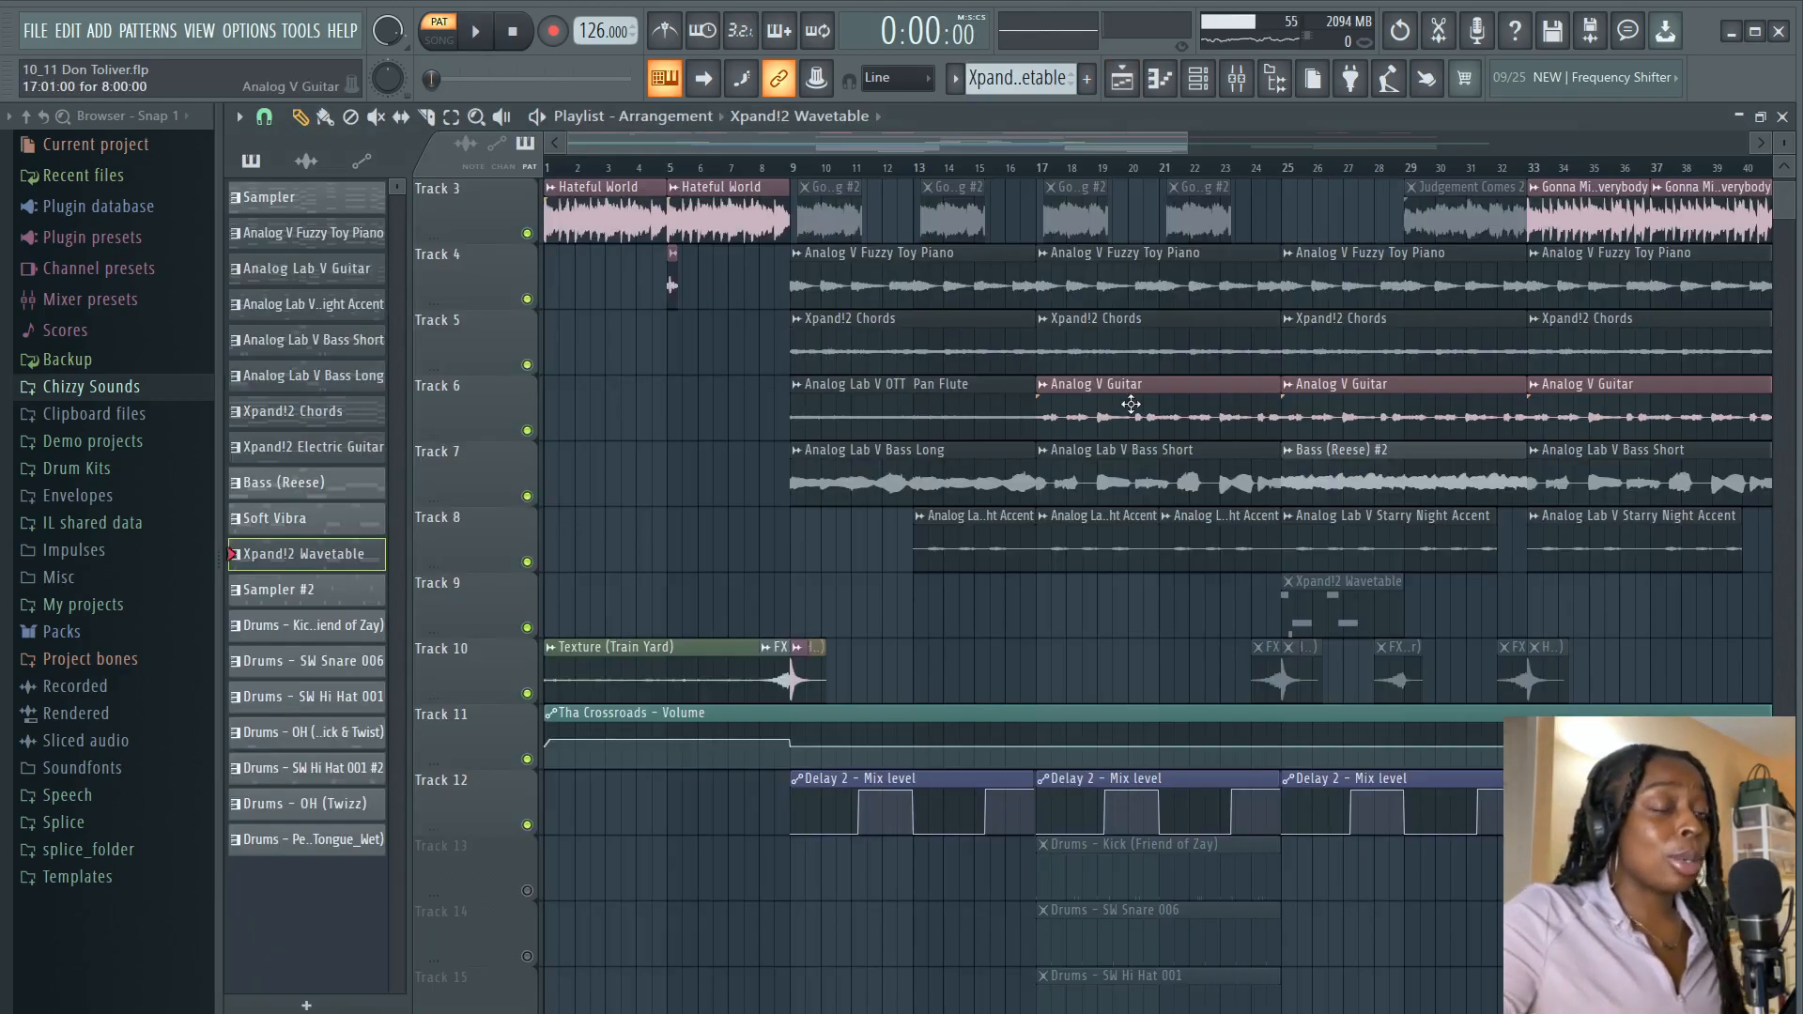
pyautogui.hscroll(3, 958, 426)
pyautogui.scroll(-4, 959, 427)
pyautogui.press('t')
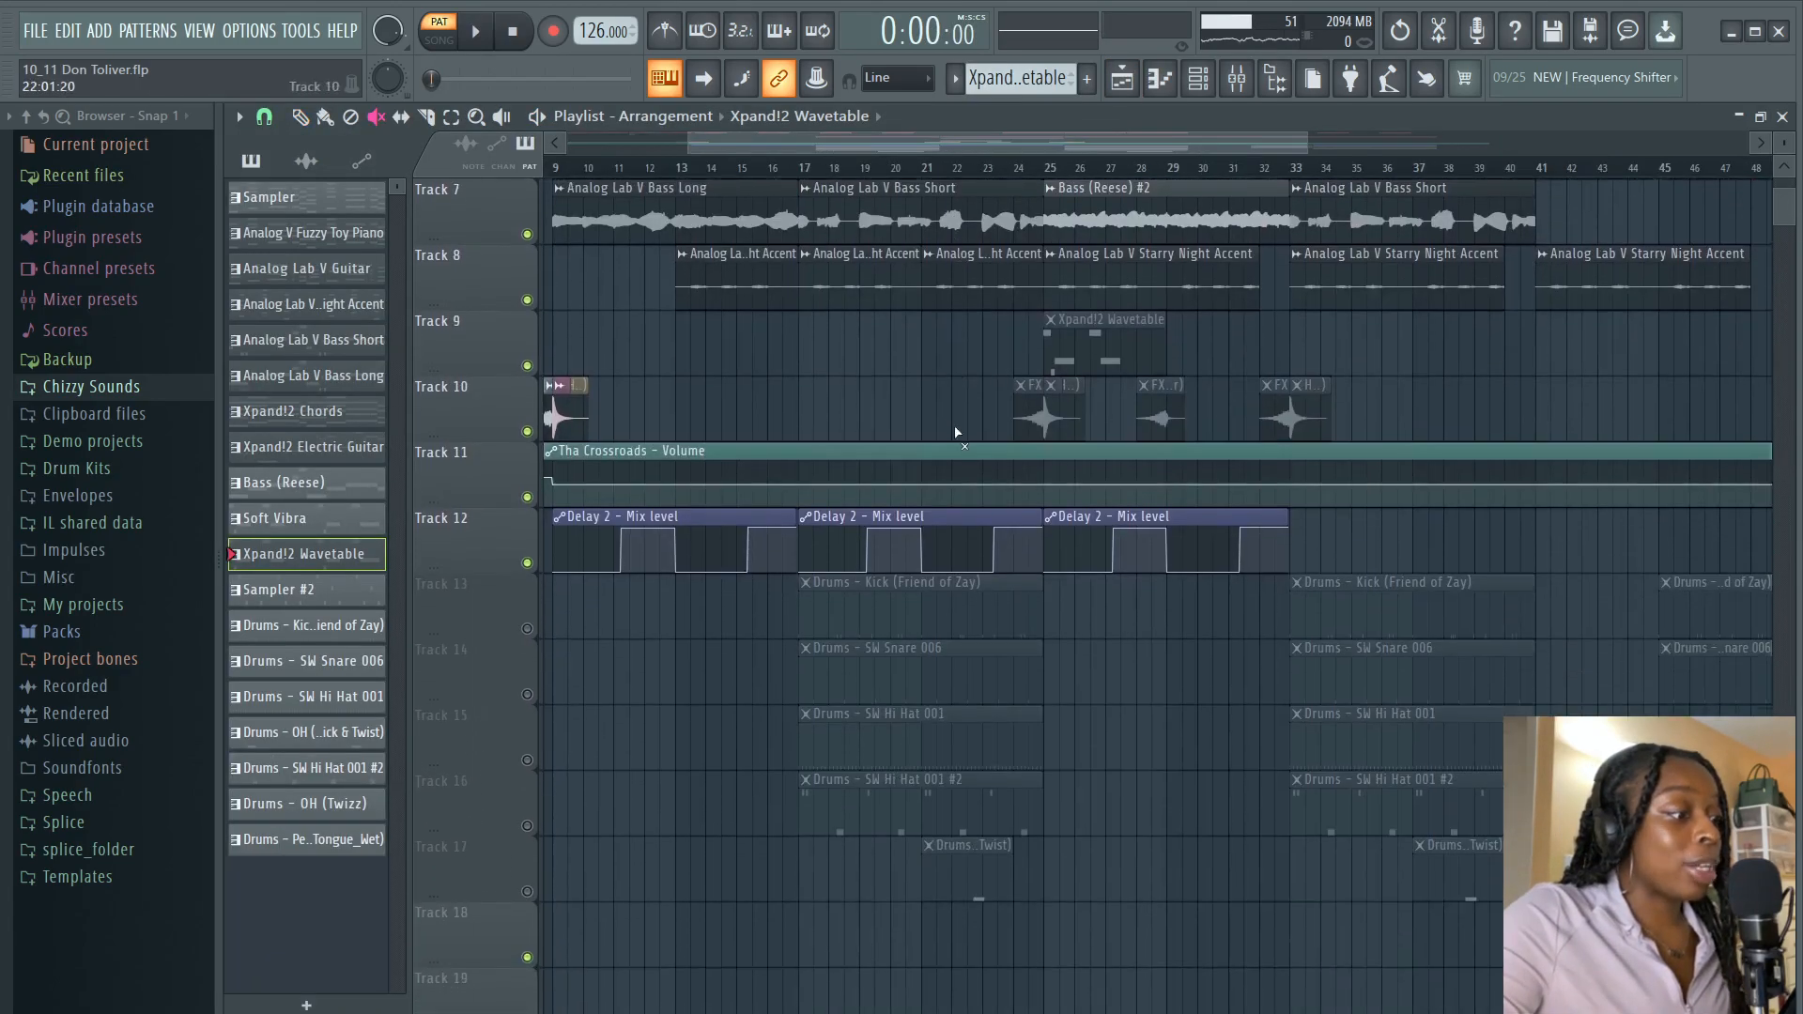
pyautogui.moveTo(533, 628); pyautogui.dragTo(536, 900)
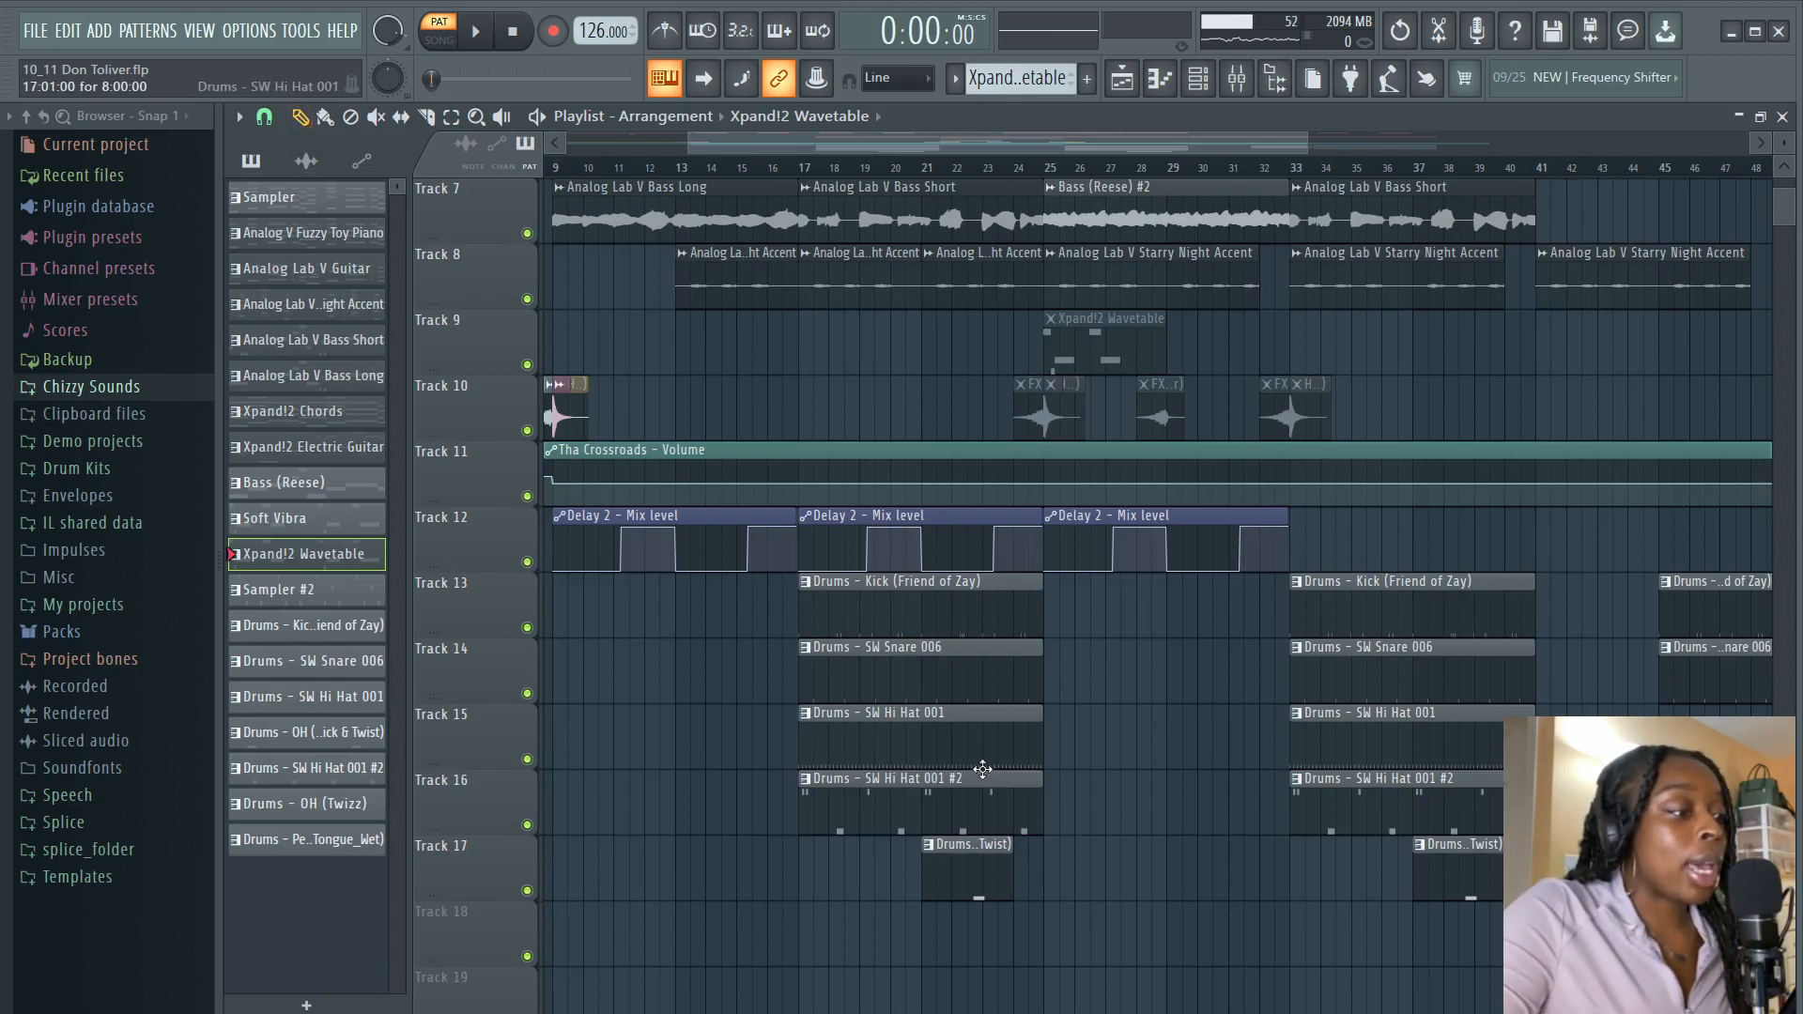
# - Open the Kick (Friend of Zay) pattern in the piano roll, show it from bar 1 and play it
pyautogui.doubleClick(919, 589)
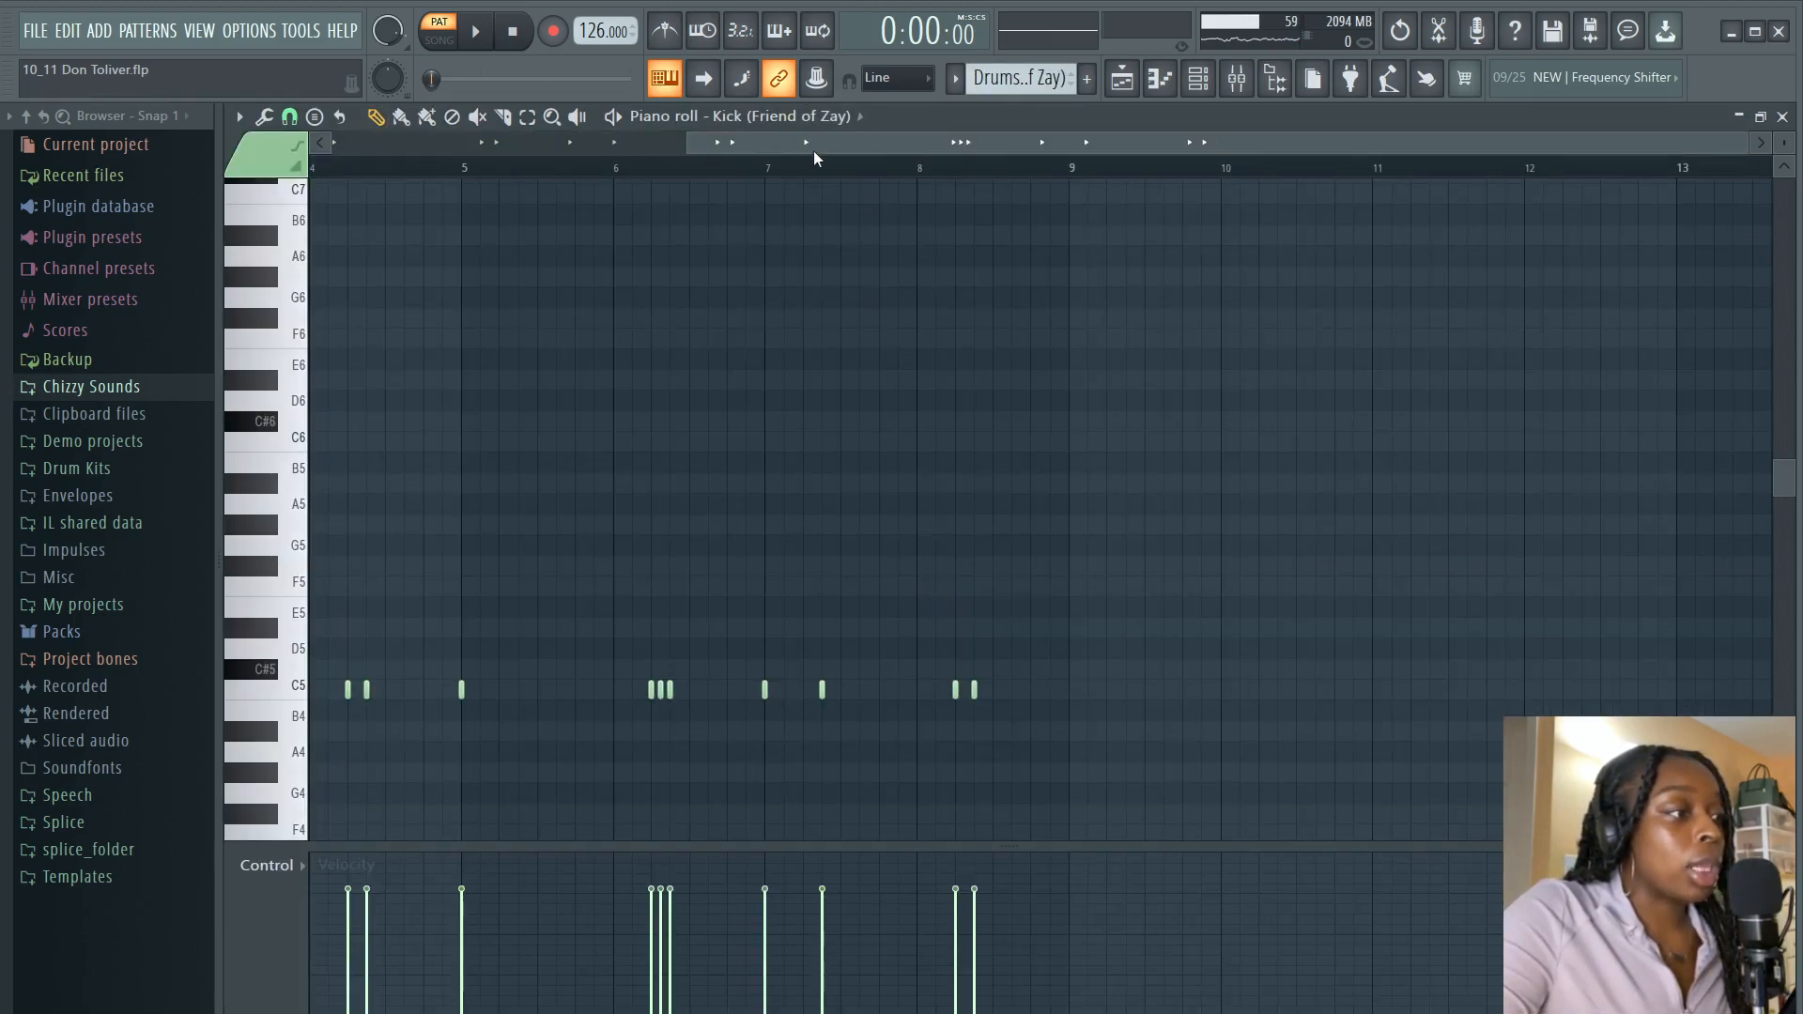
pyautogui.moveTo(813, 146); pyautogui.dragTo(458, 145)
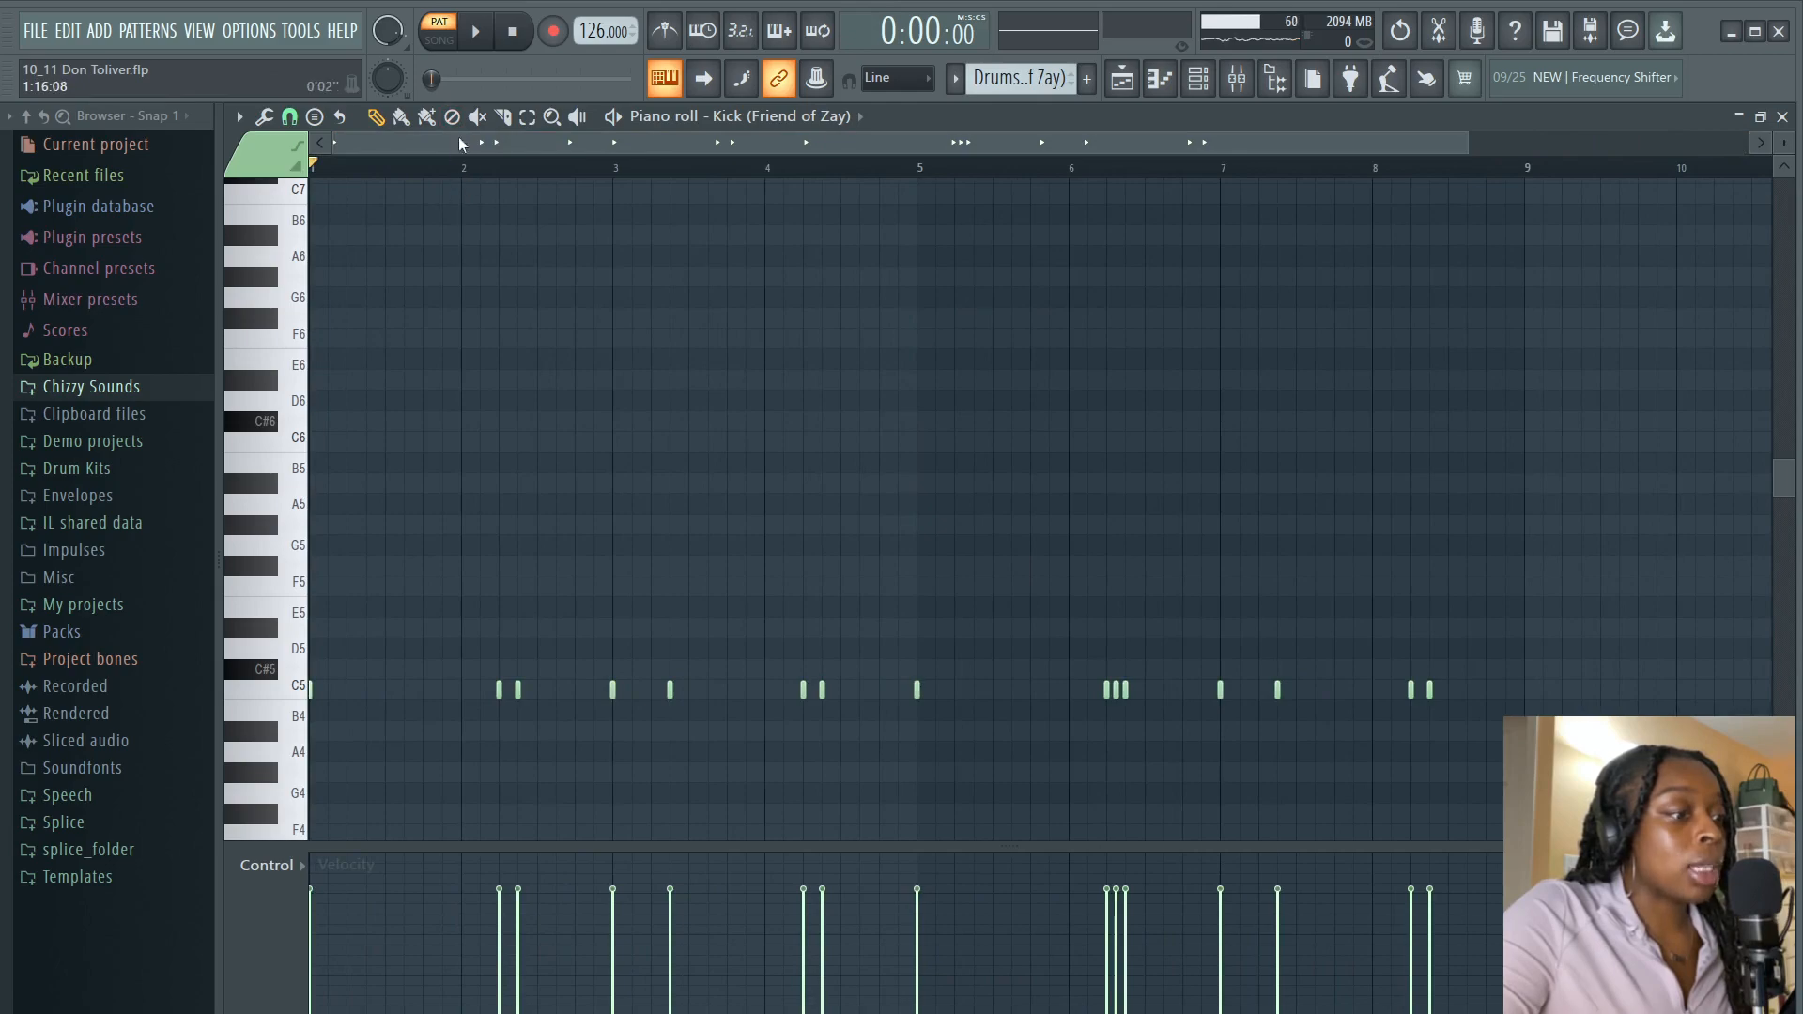
pyautogui.scroll(3, 416, 184)
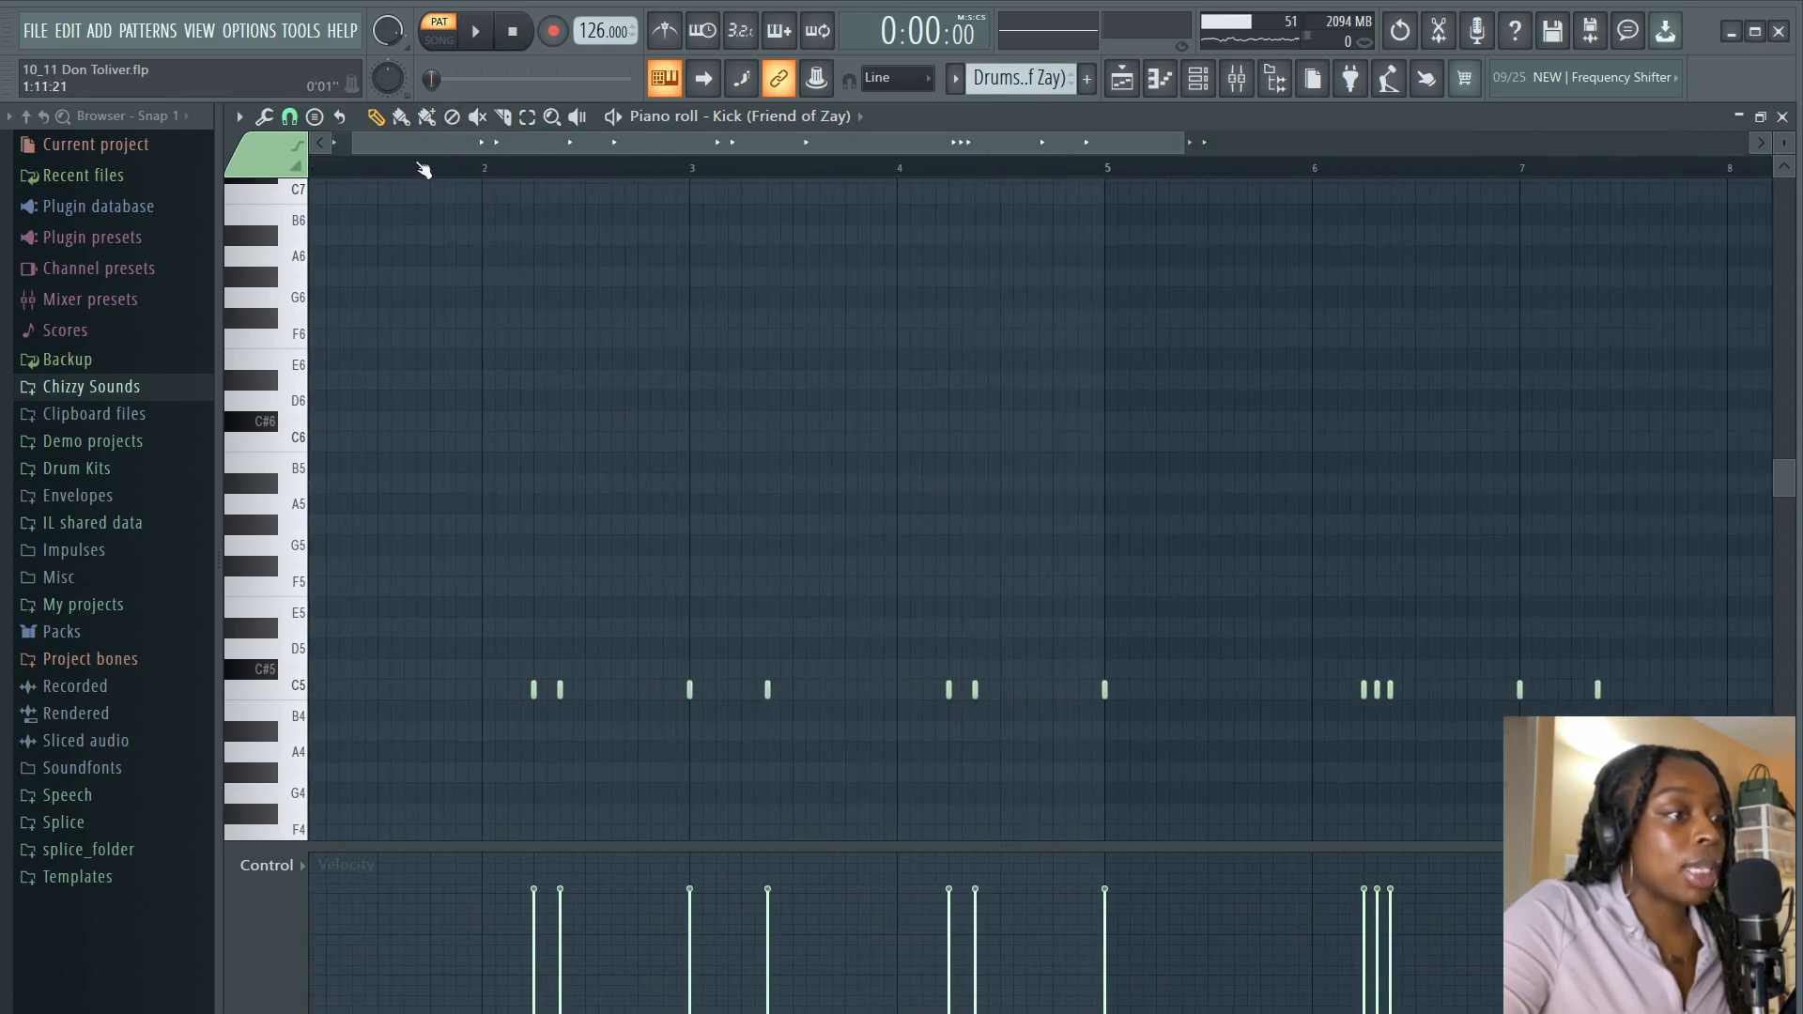
pyautogui.scroll(-2, 546, 414)
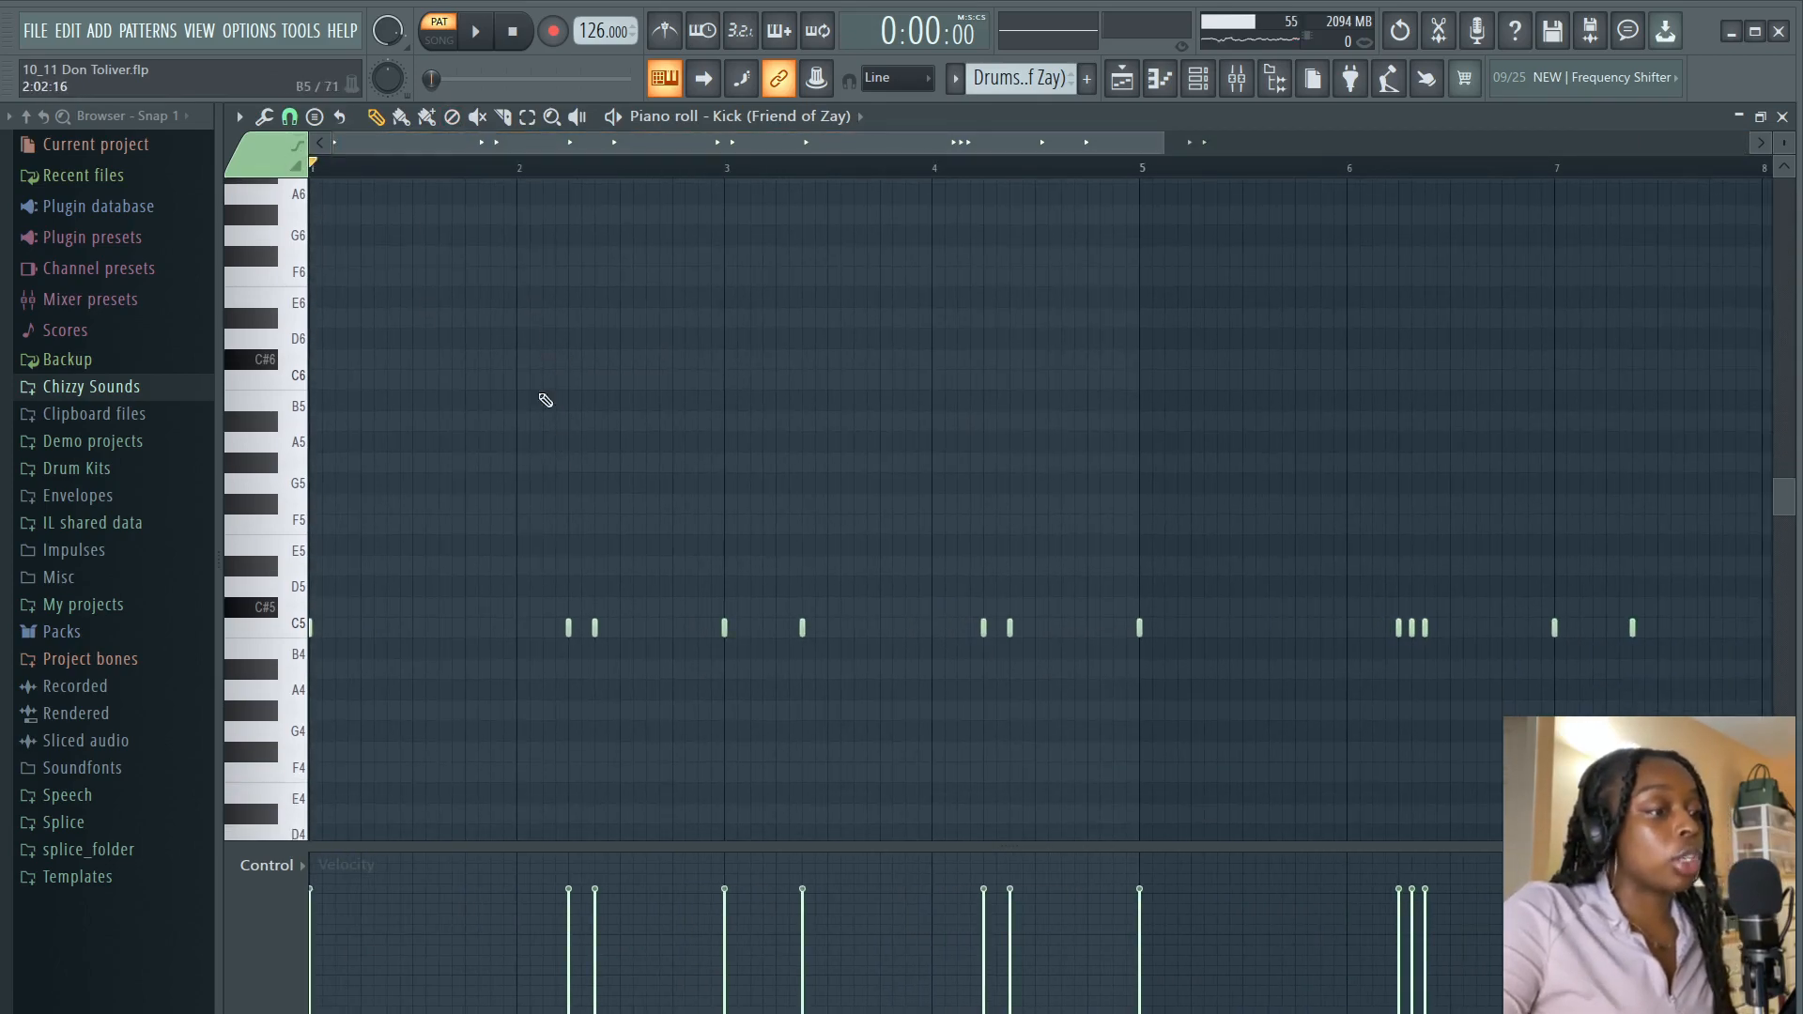
pyautogui.click(474, 34)
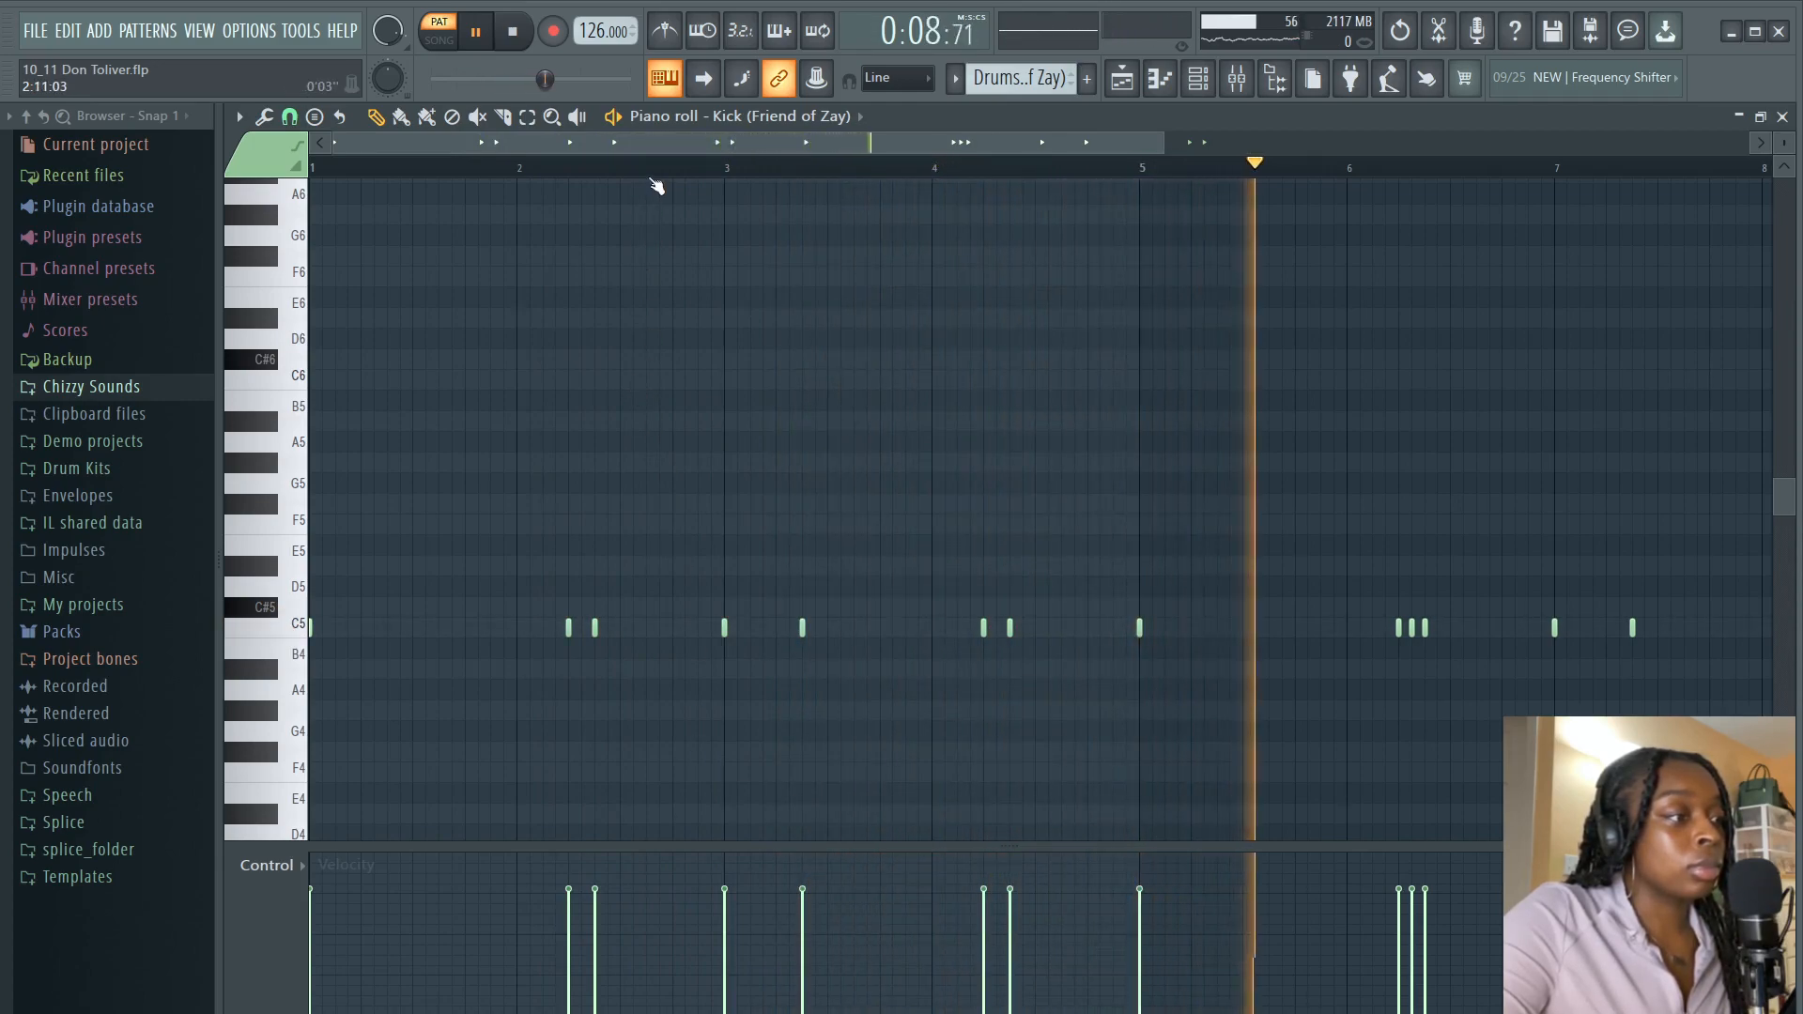
pyautogui.scroll(-1, 655, 181)
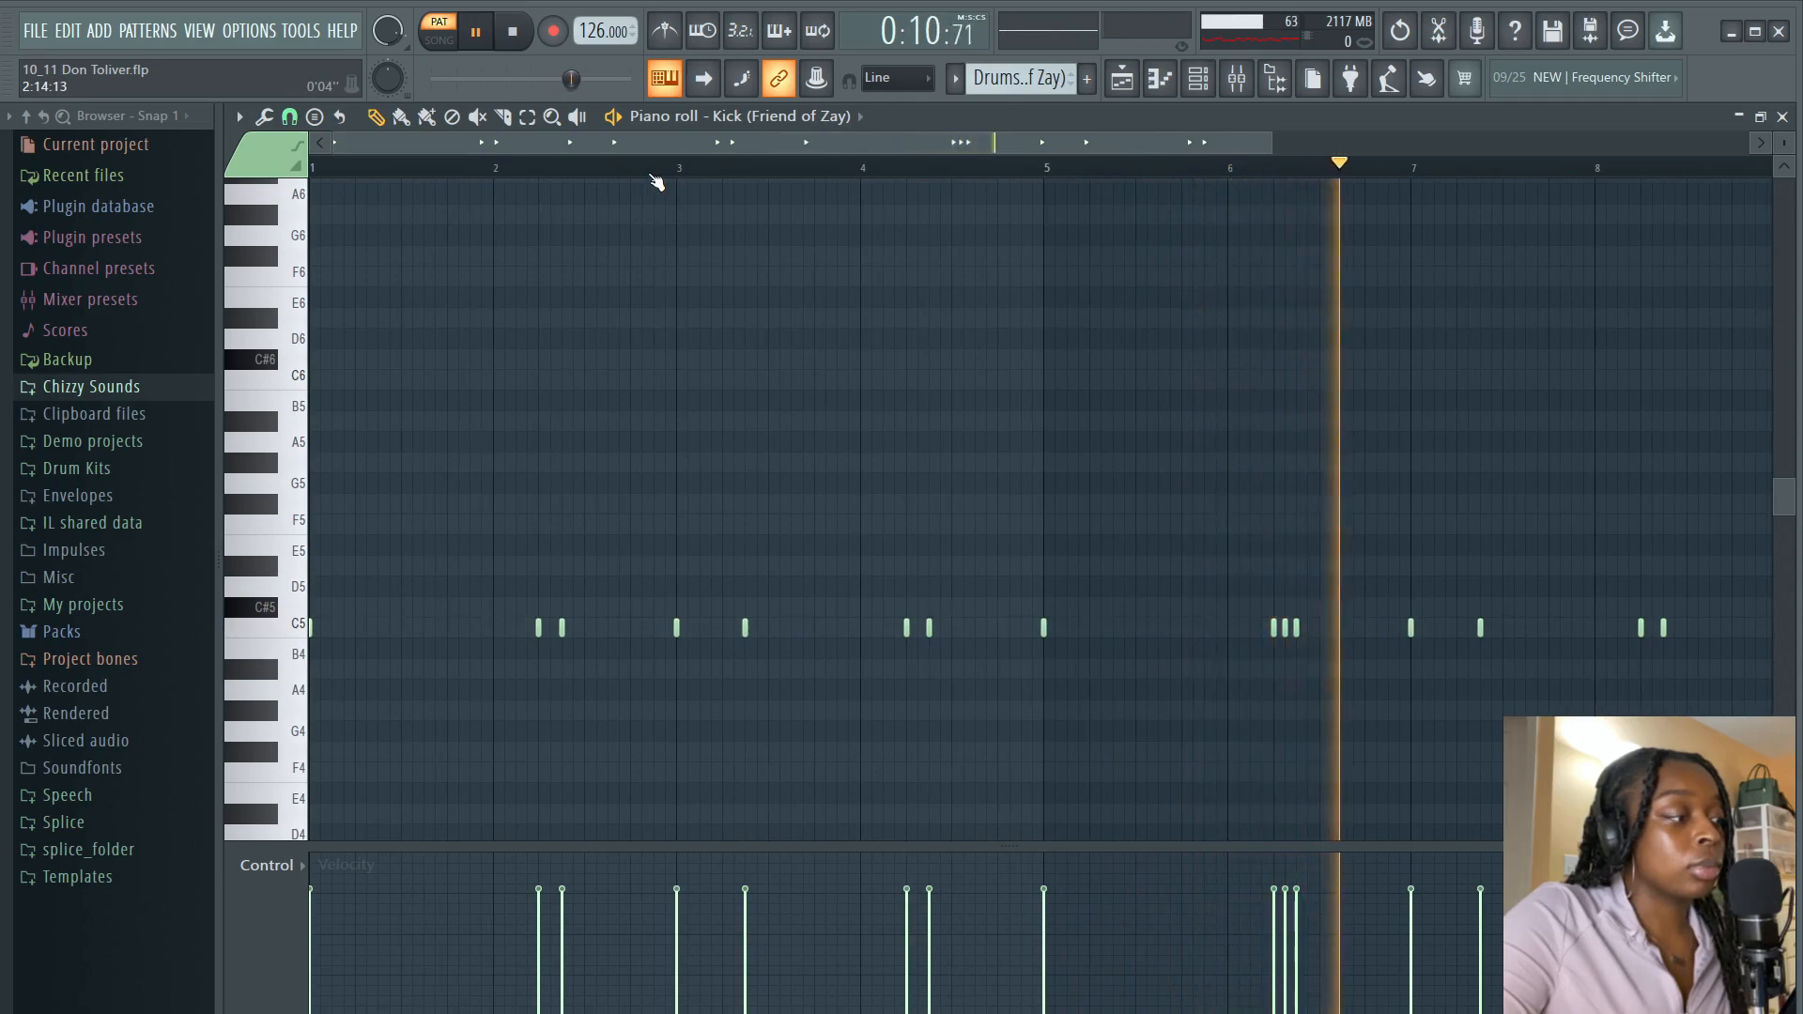
pyautogui.click(515, 44)
# - Open the SW Snare 006 pattern from the playlist, show its notes from bar 1 and play it
pyautogui.press('F5')
pyautogui.doubleClick(913, 674)
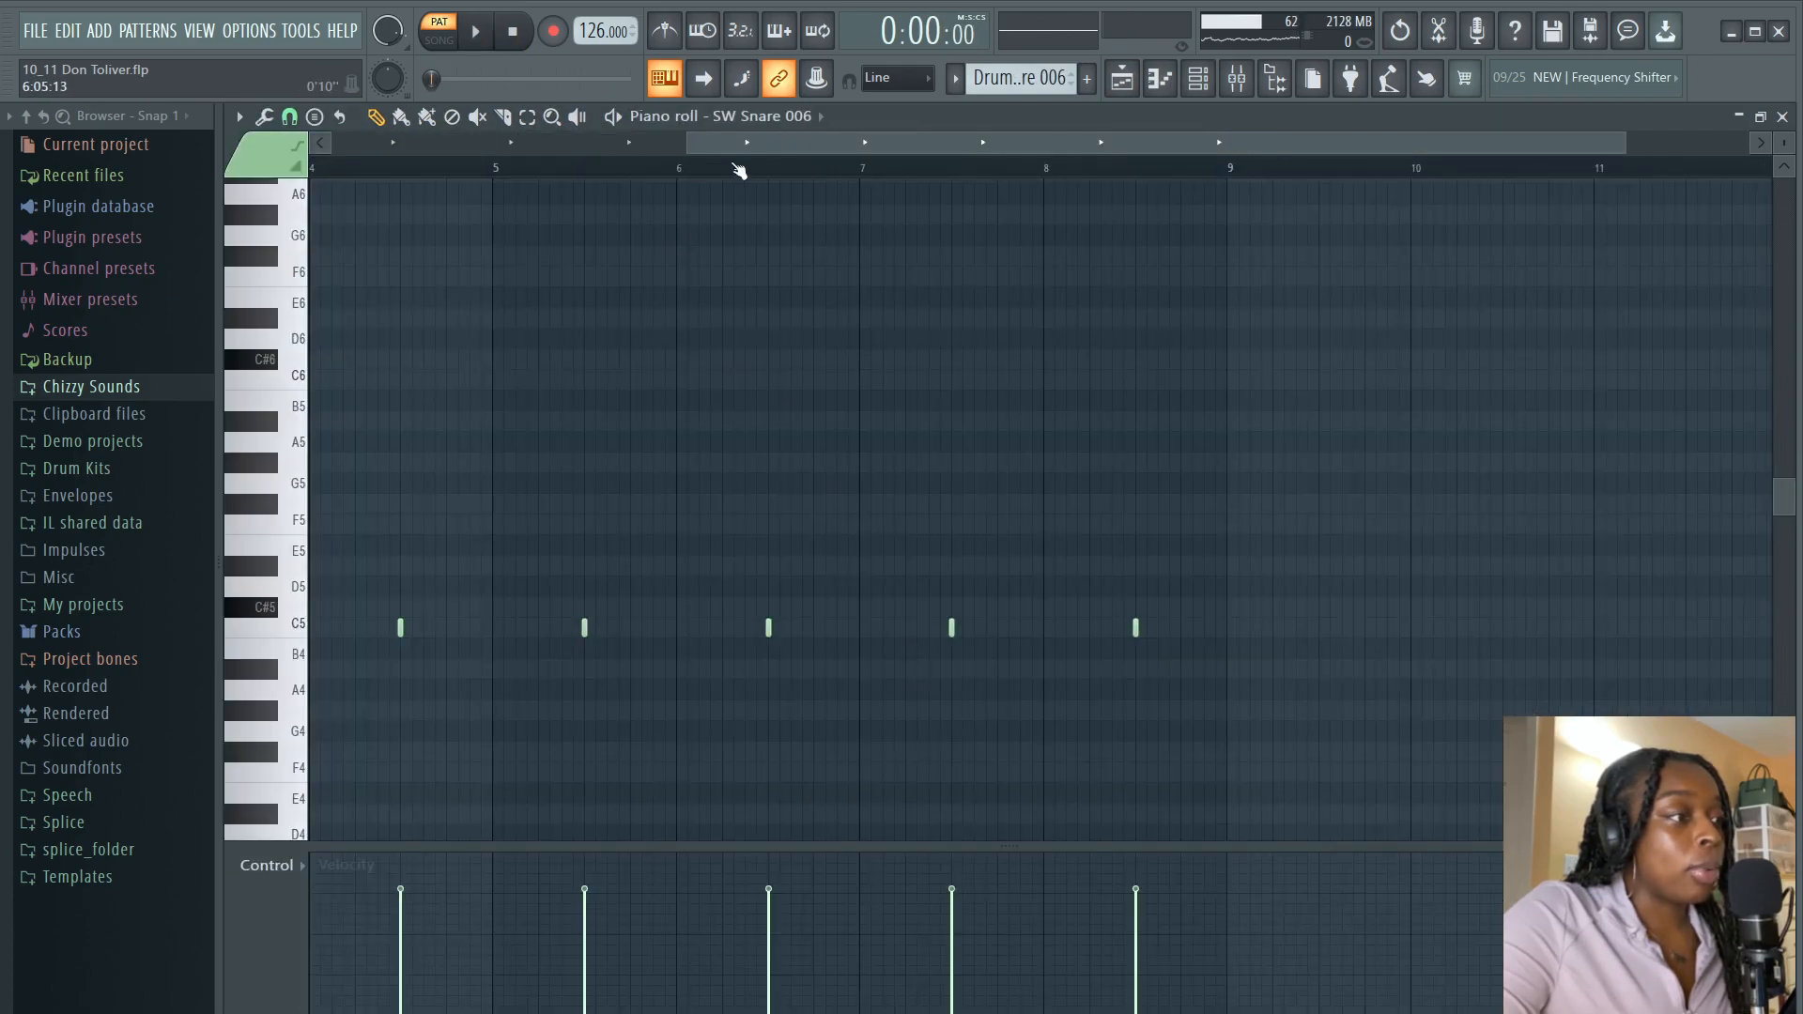
pyautogui.moveTo(713, 143); pyautogui.dragTo(360, 142)
pyautogui.press('space')
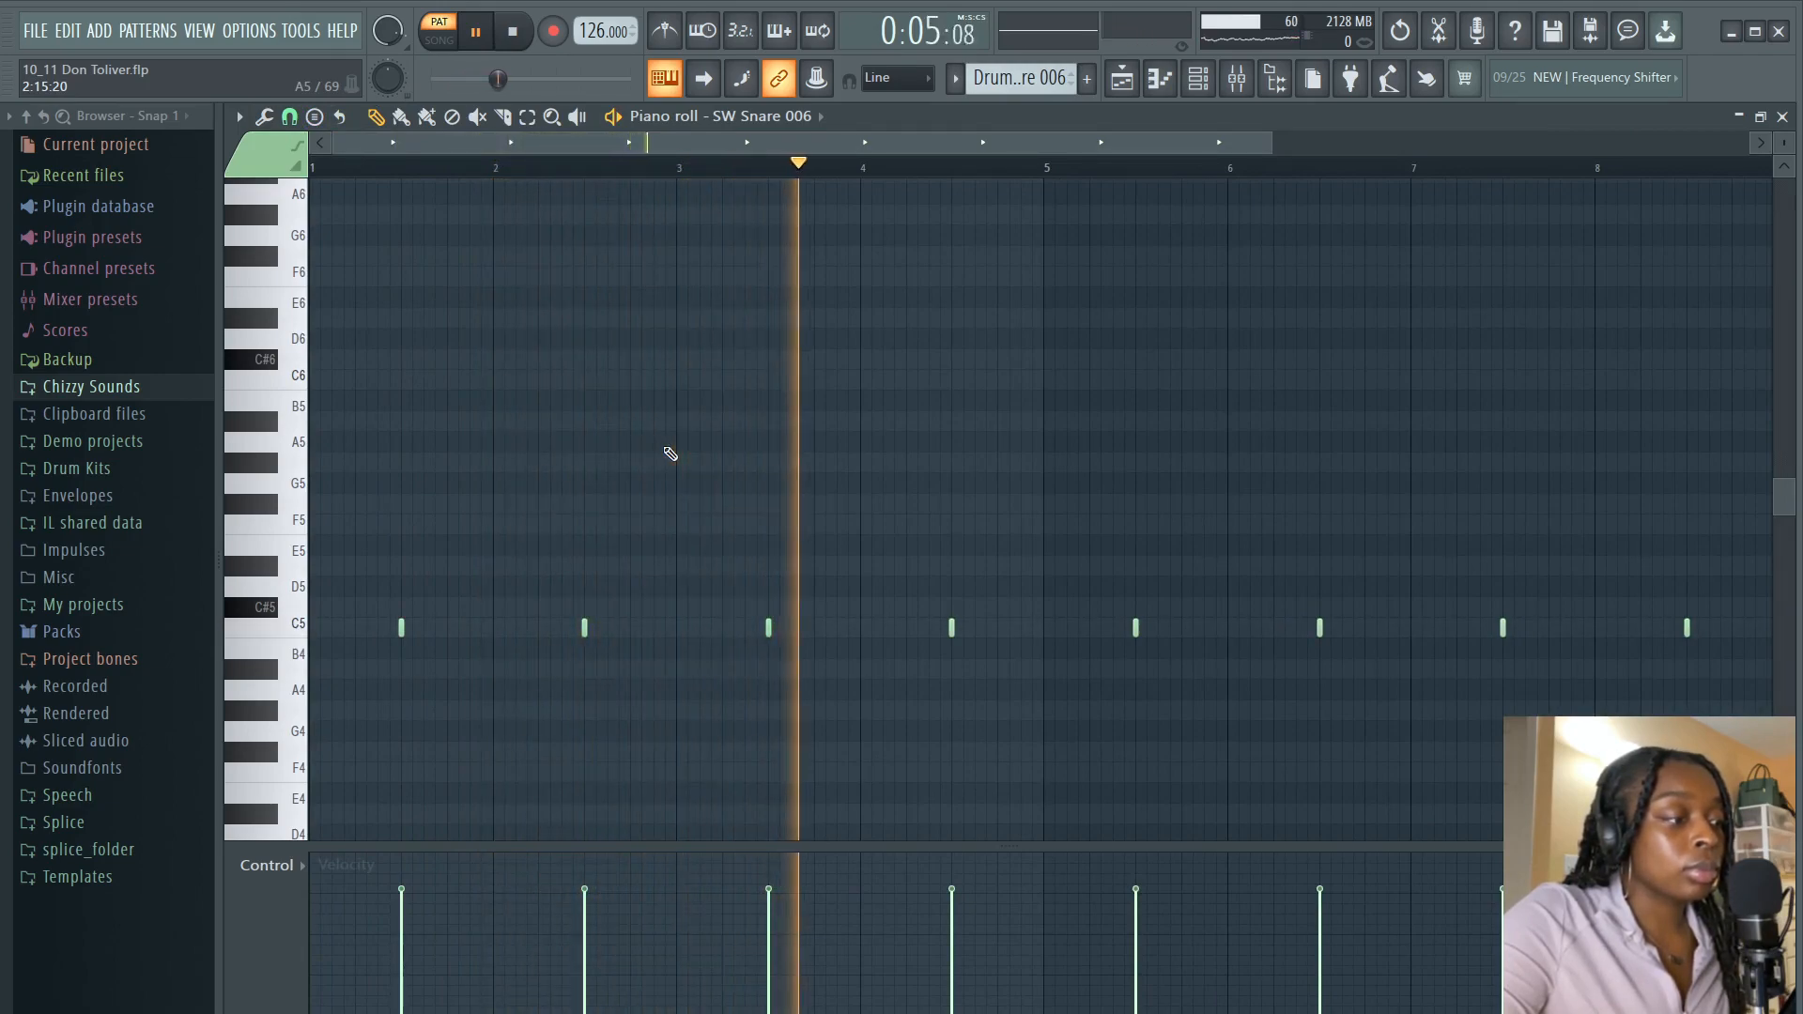
pyautogui.click(515, 33)
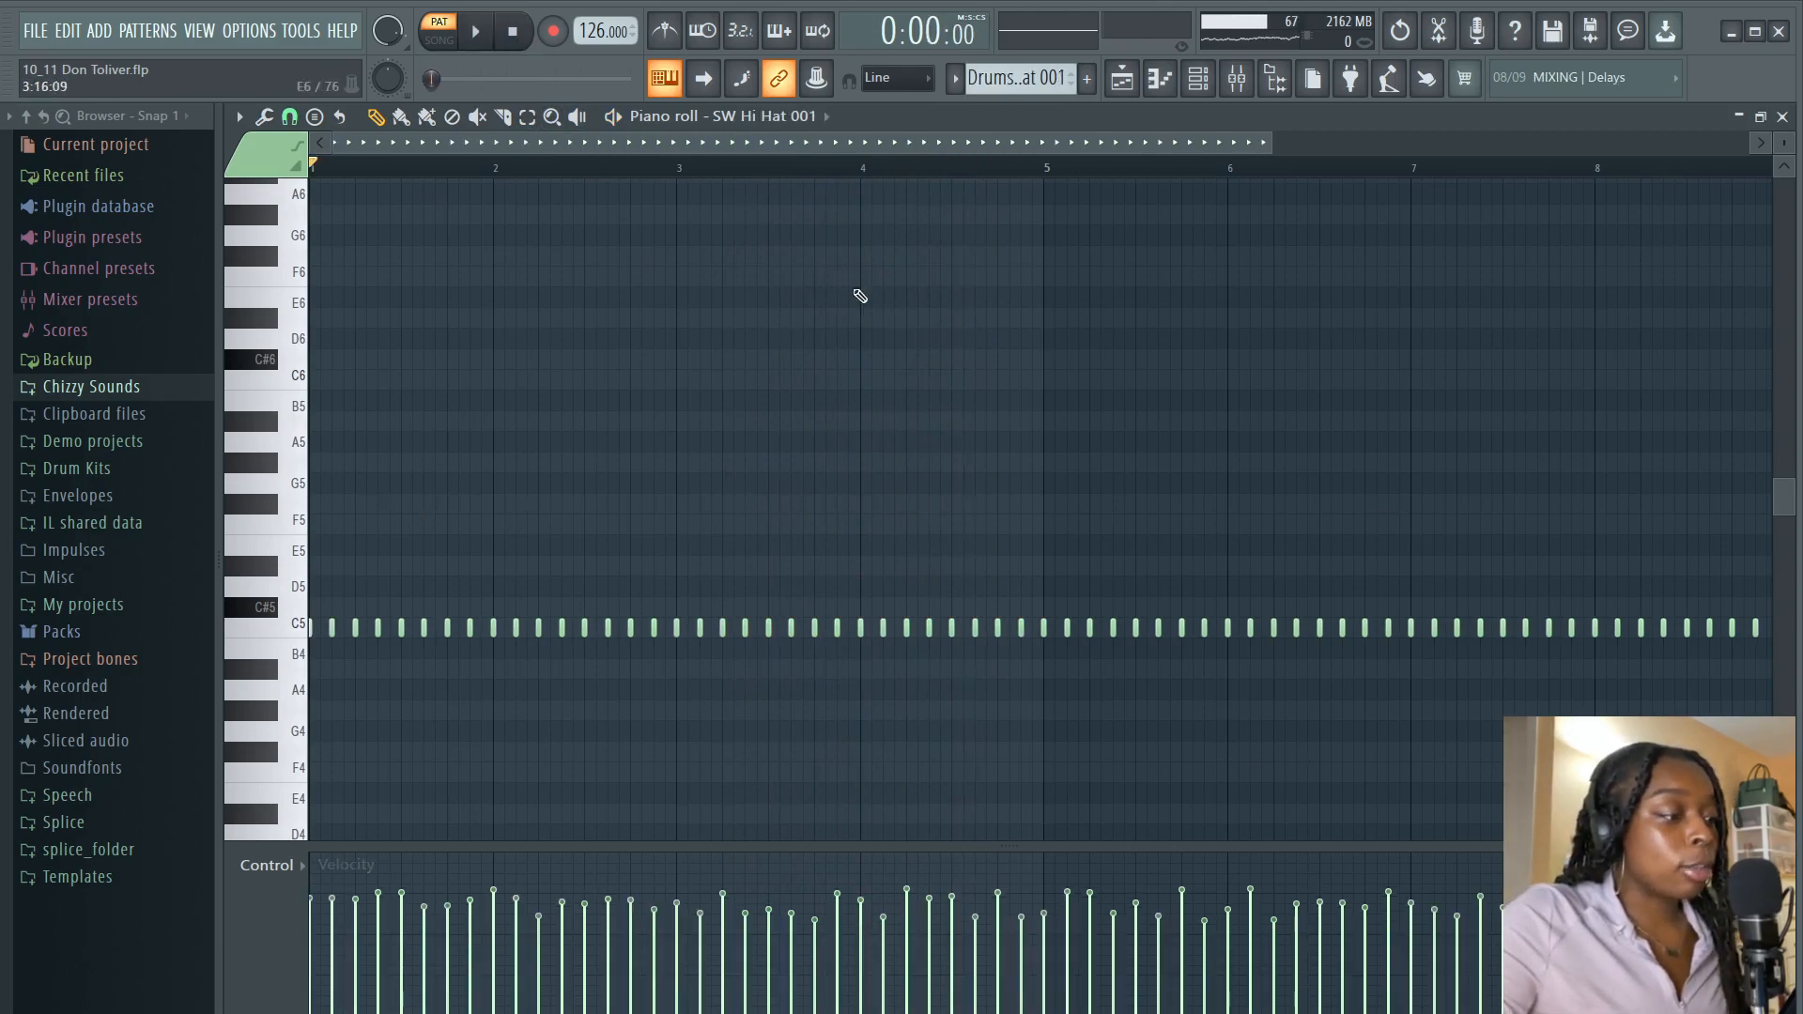
# - Audition the SW Hi Hat 001, SW Hi Hat 001 #2 and OH (Click & Twist) drum patterns in the piano roll
pyautogui.press('space')
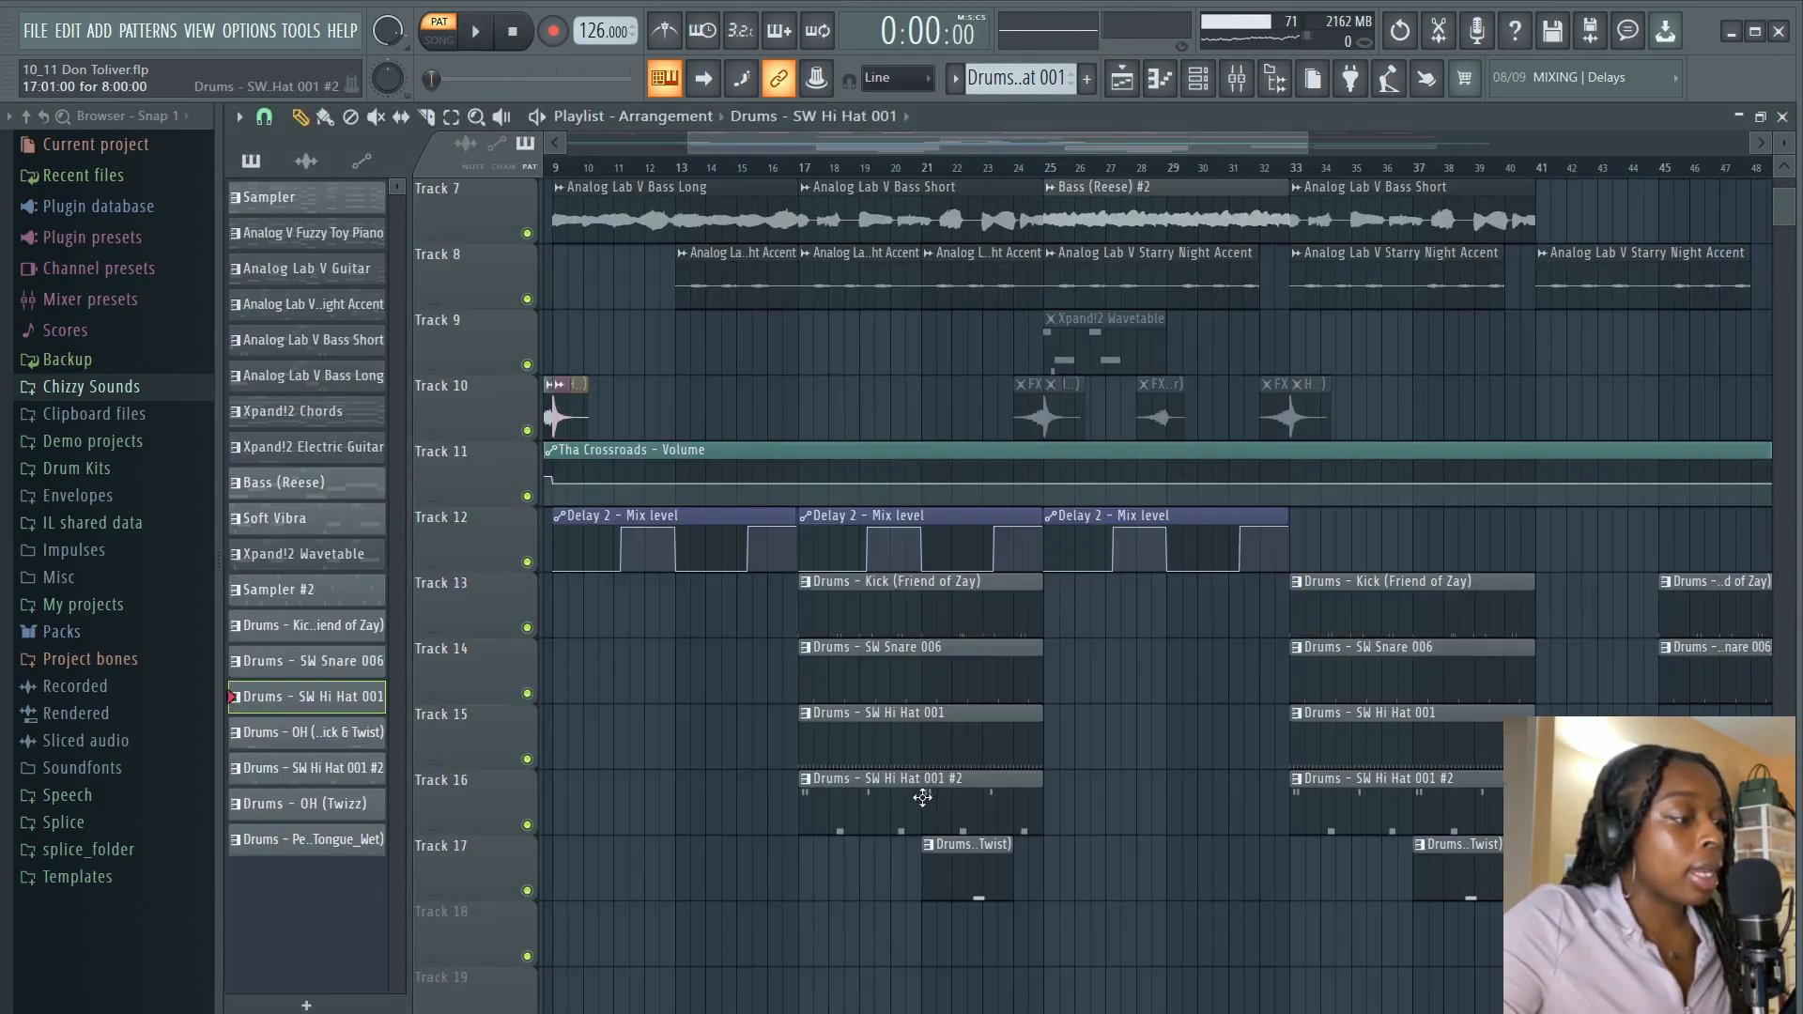
pyautogui.doubleClick(923, 798)
pyautogui.moveTo(774, 143); pyautogui.dragTo(414, 142)
pyautogui.press('space')
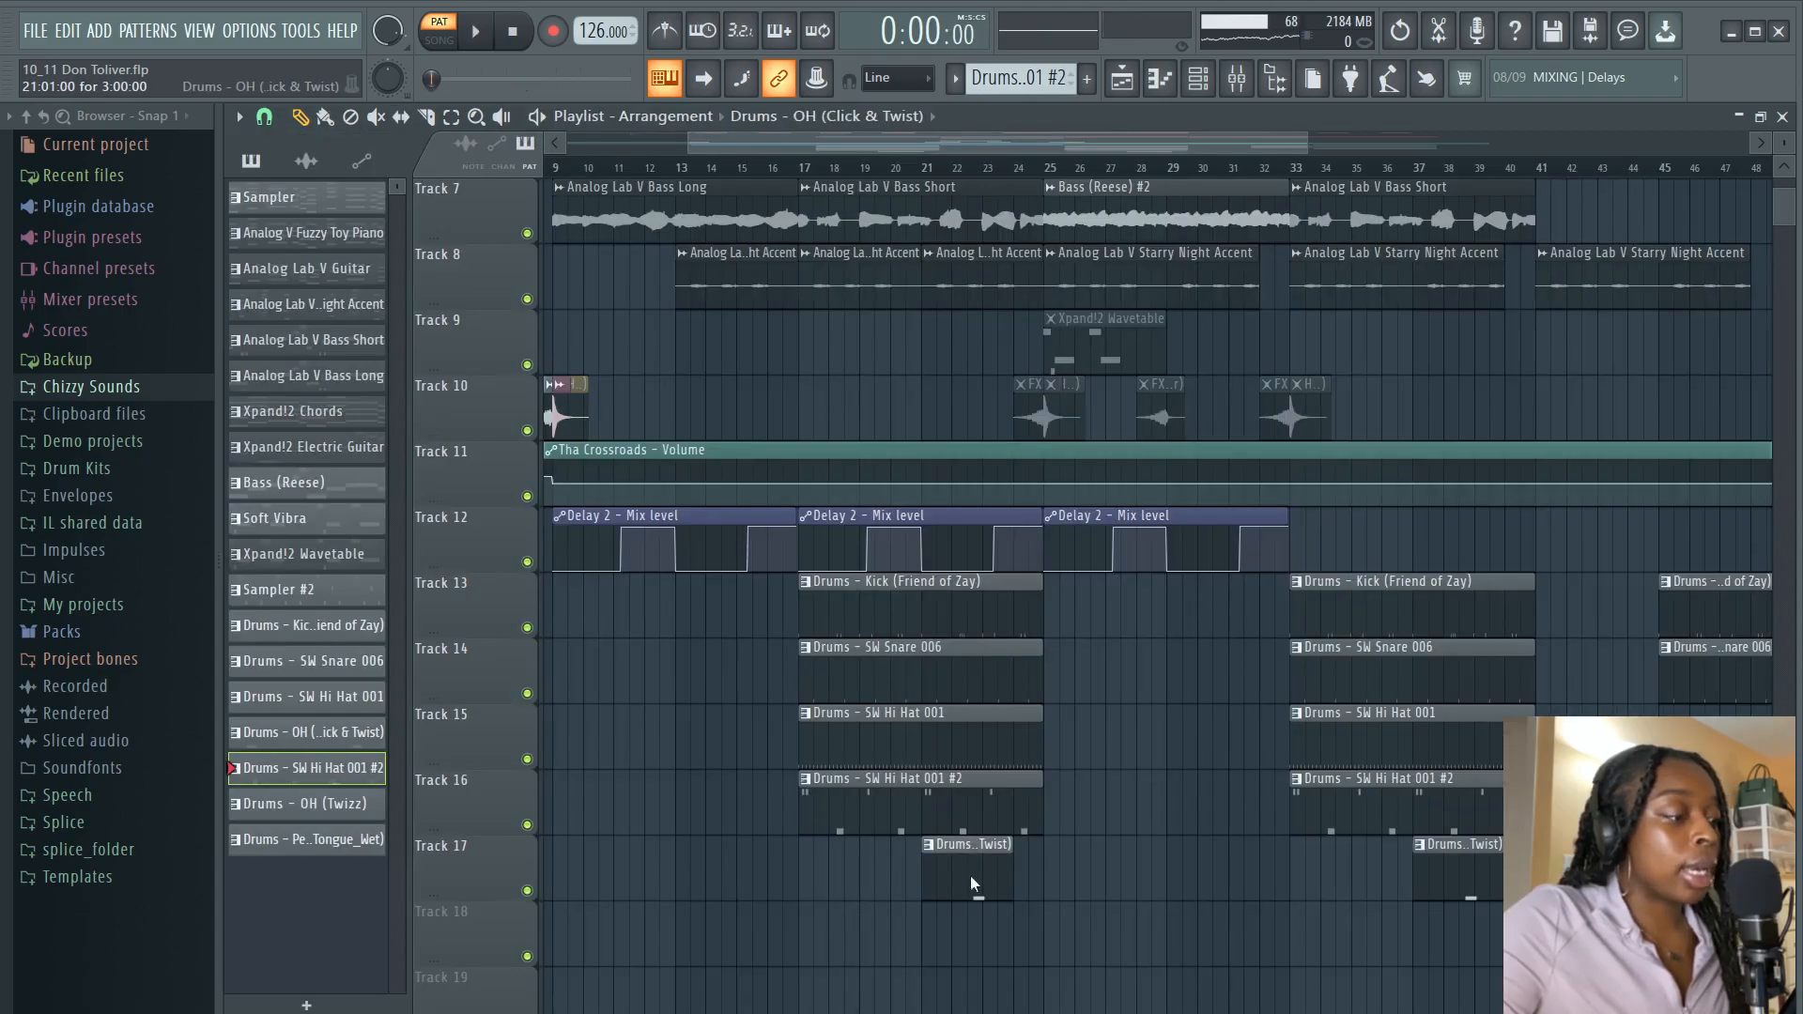
pyautogui.doubleClick(973, 884)
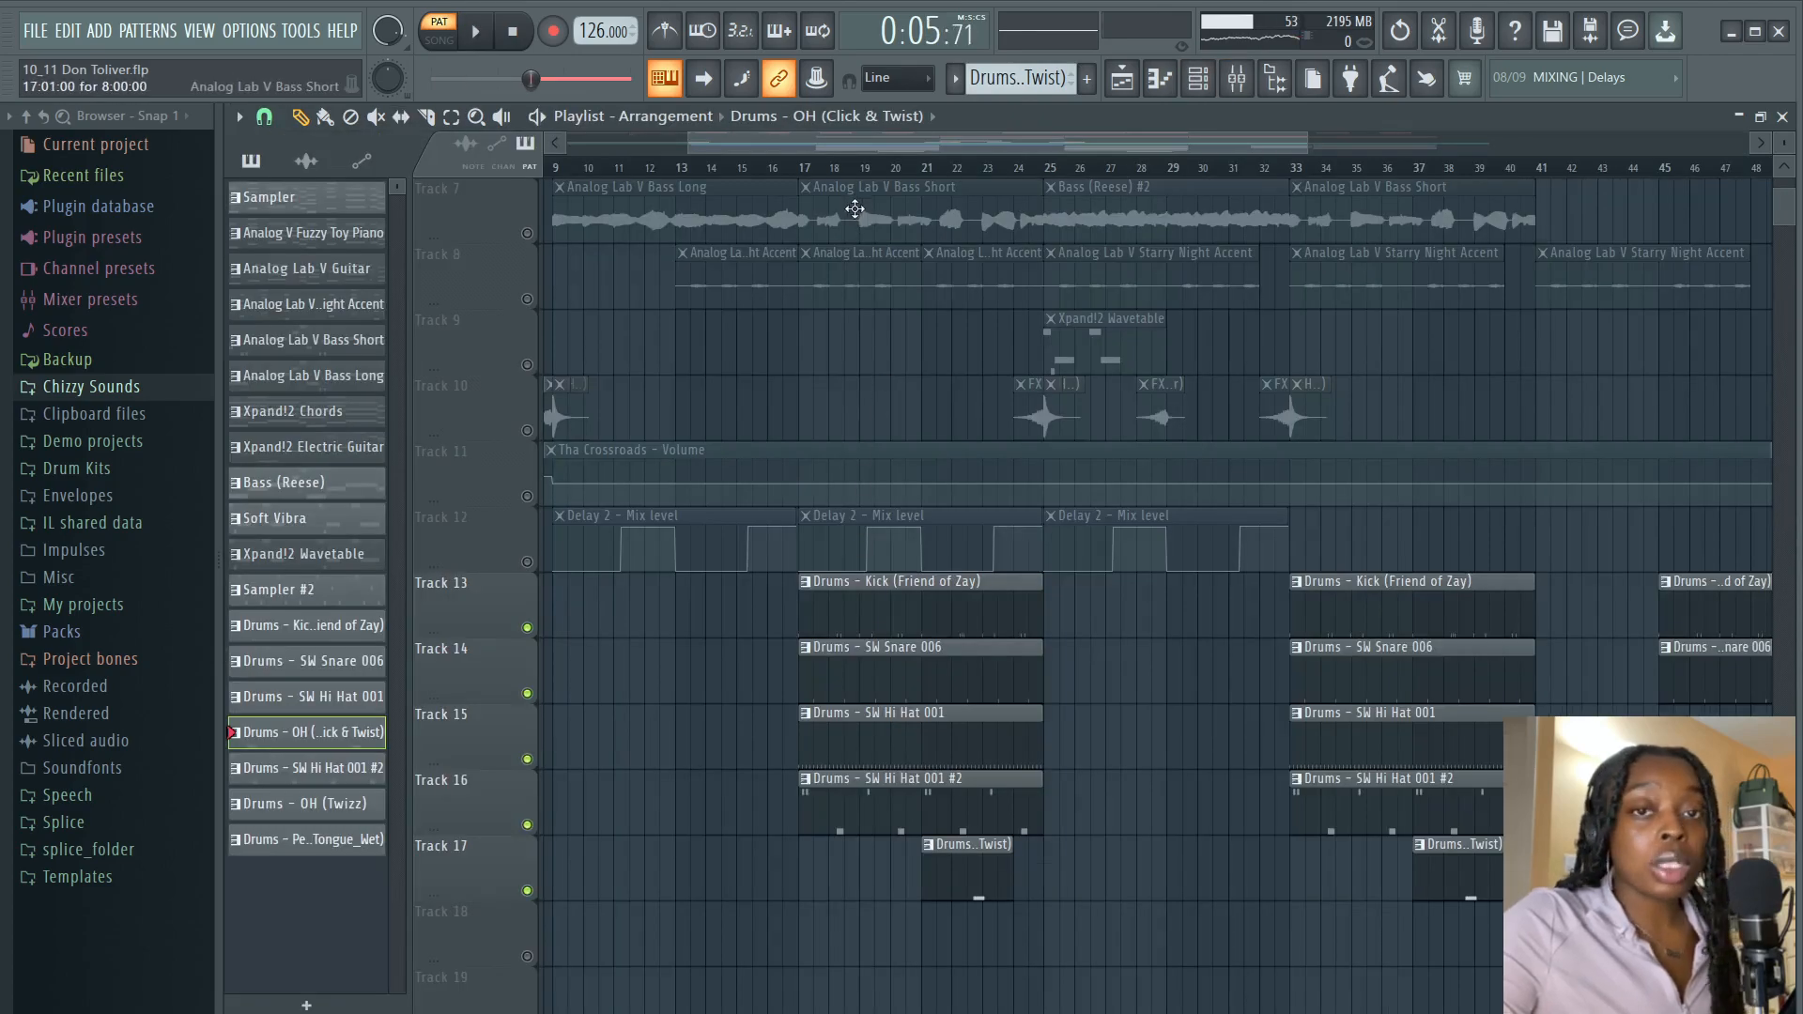
# - Play drum tracks 13 to 17 on their own from bar 17 of the playlist
pyautogui.click(805, 169)
pyautogui.press('space')
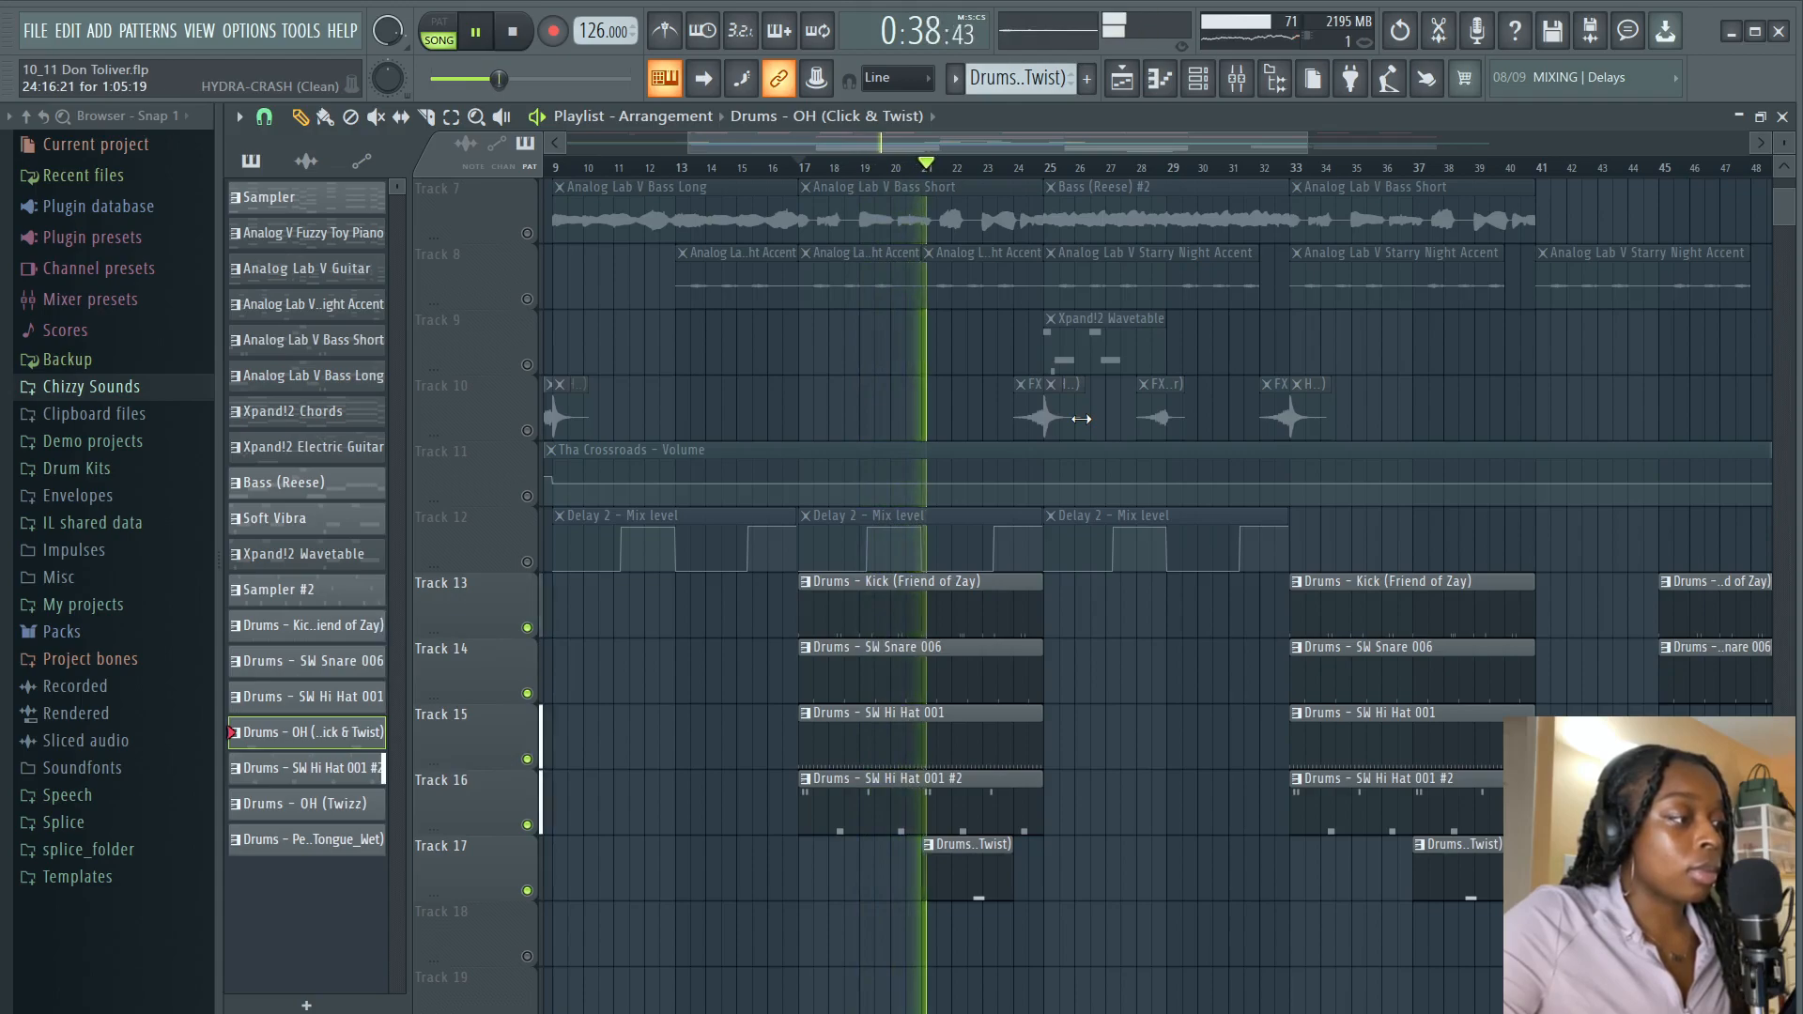
pyautogui.press('space')
# - Unmute tracks 3 to 8, 11 and 12, and play the arrangement with the drums from bar 17
pyautogui.scroll(1, 1049, 469)
pyautogui.scroll(5, 1048, 468)
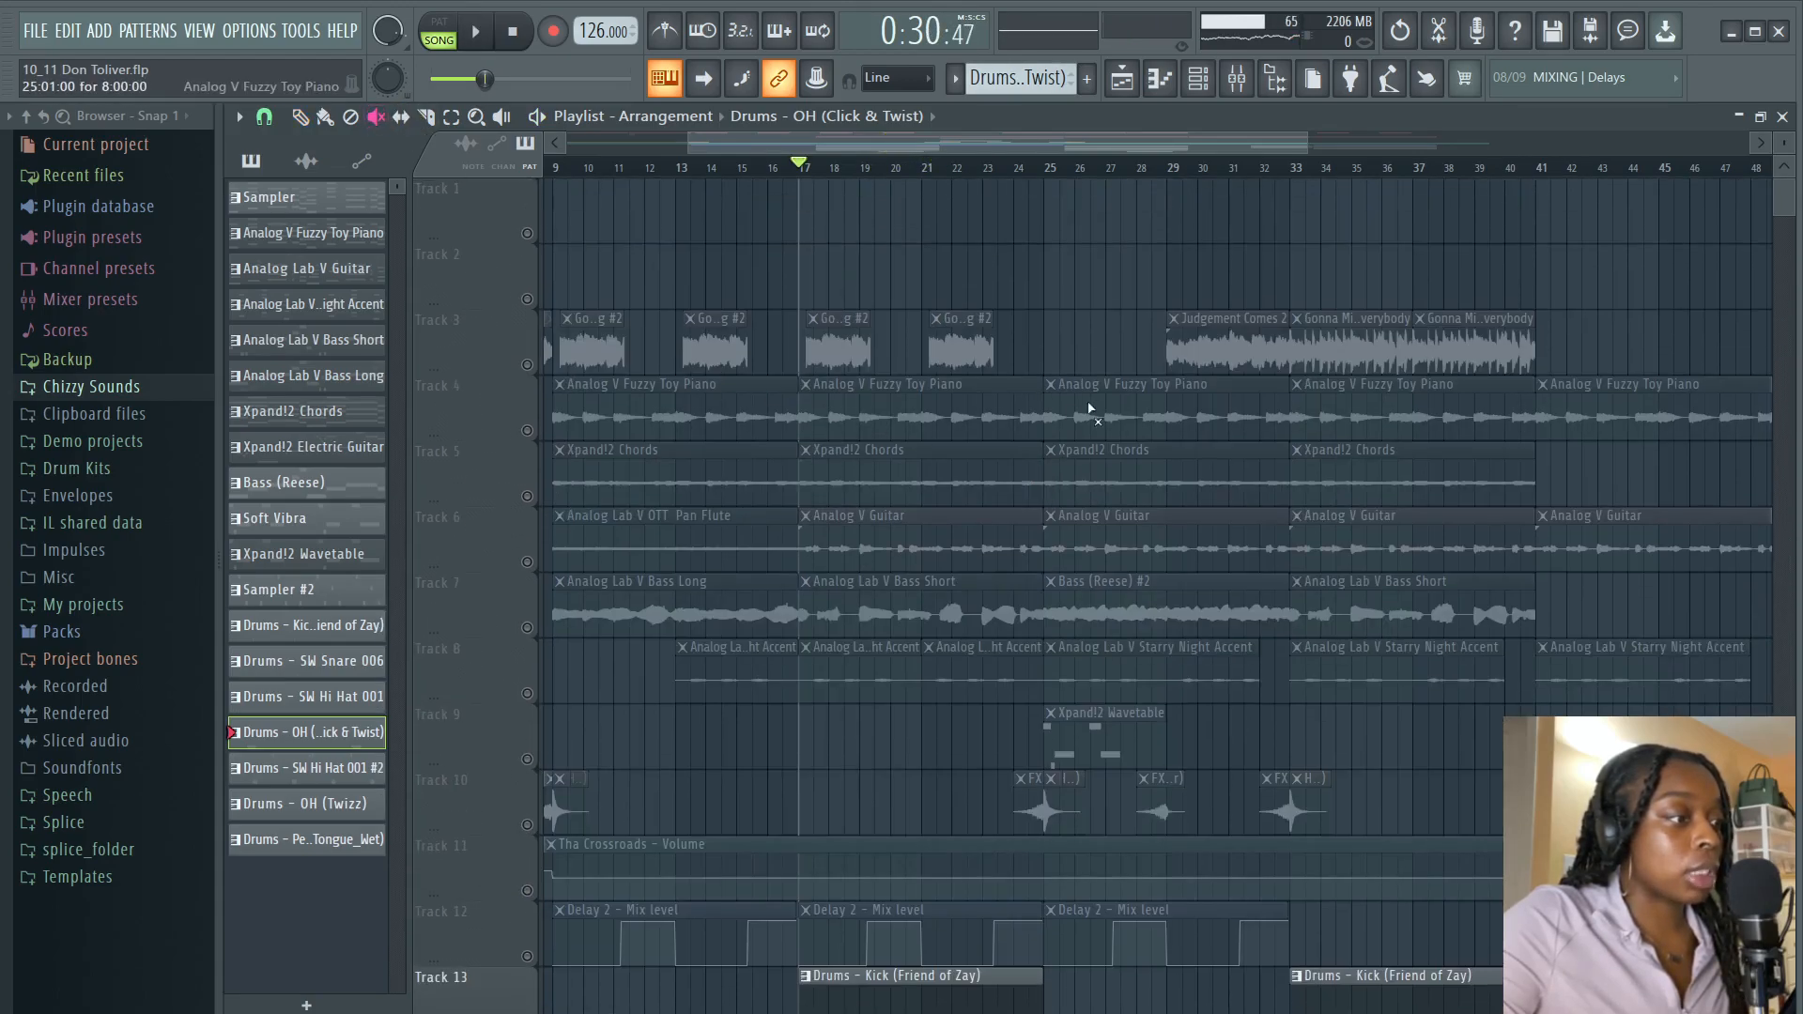
pyautogui.press('space')
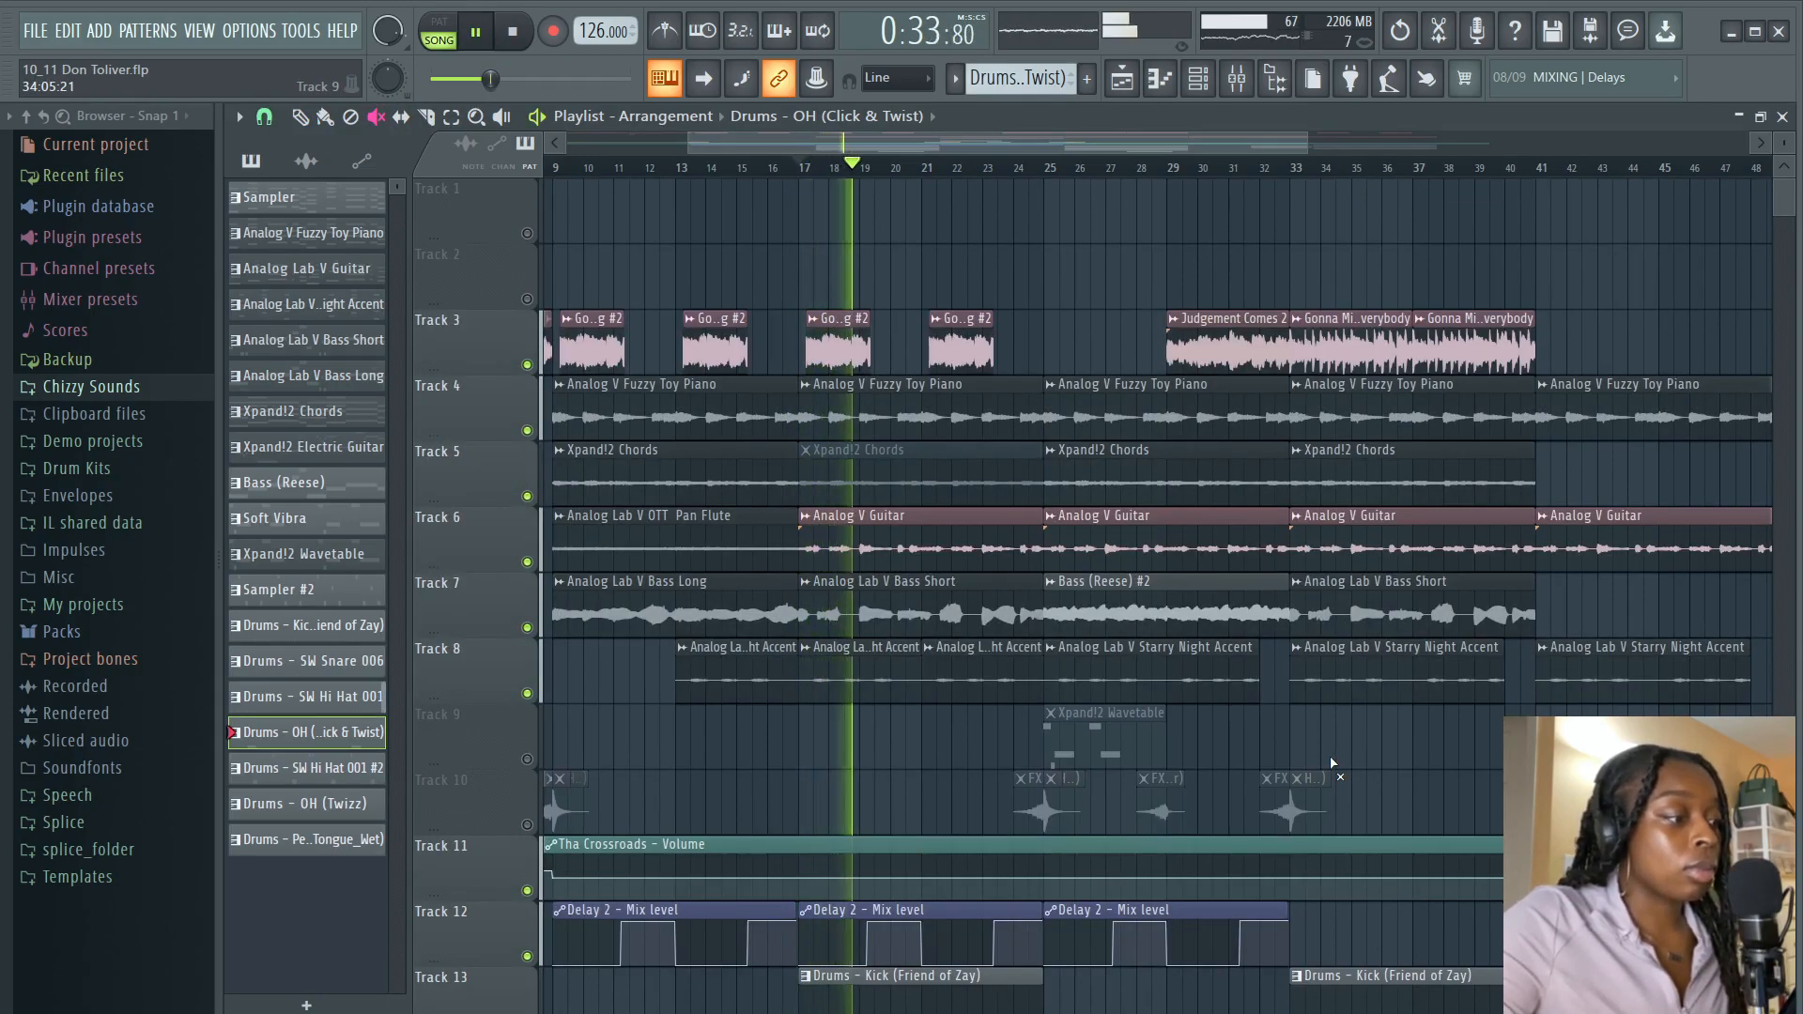
pyautogui.scroll(-2, 1332, 763)
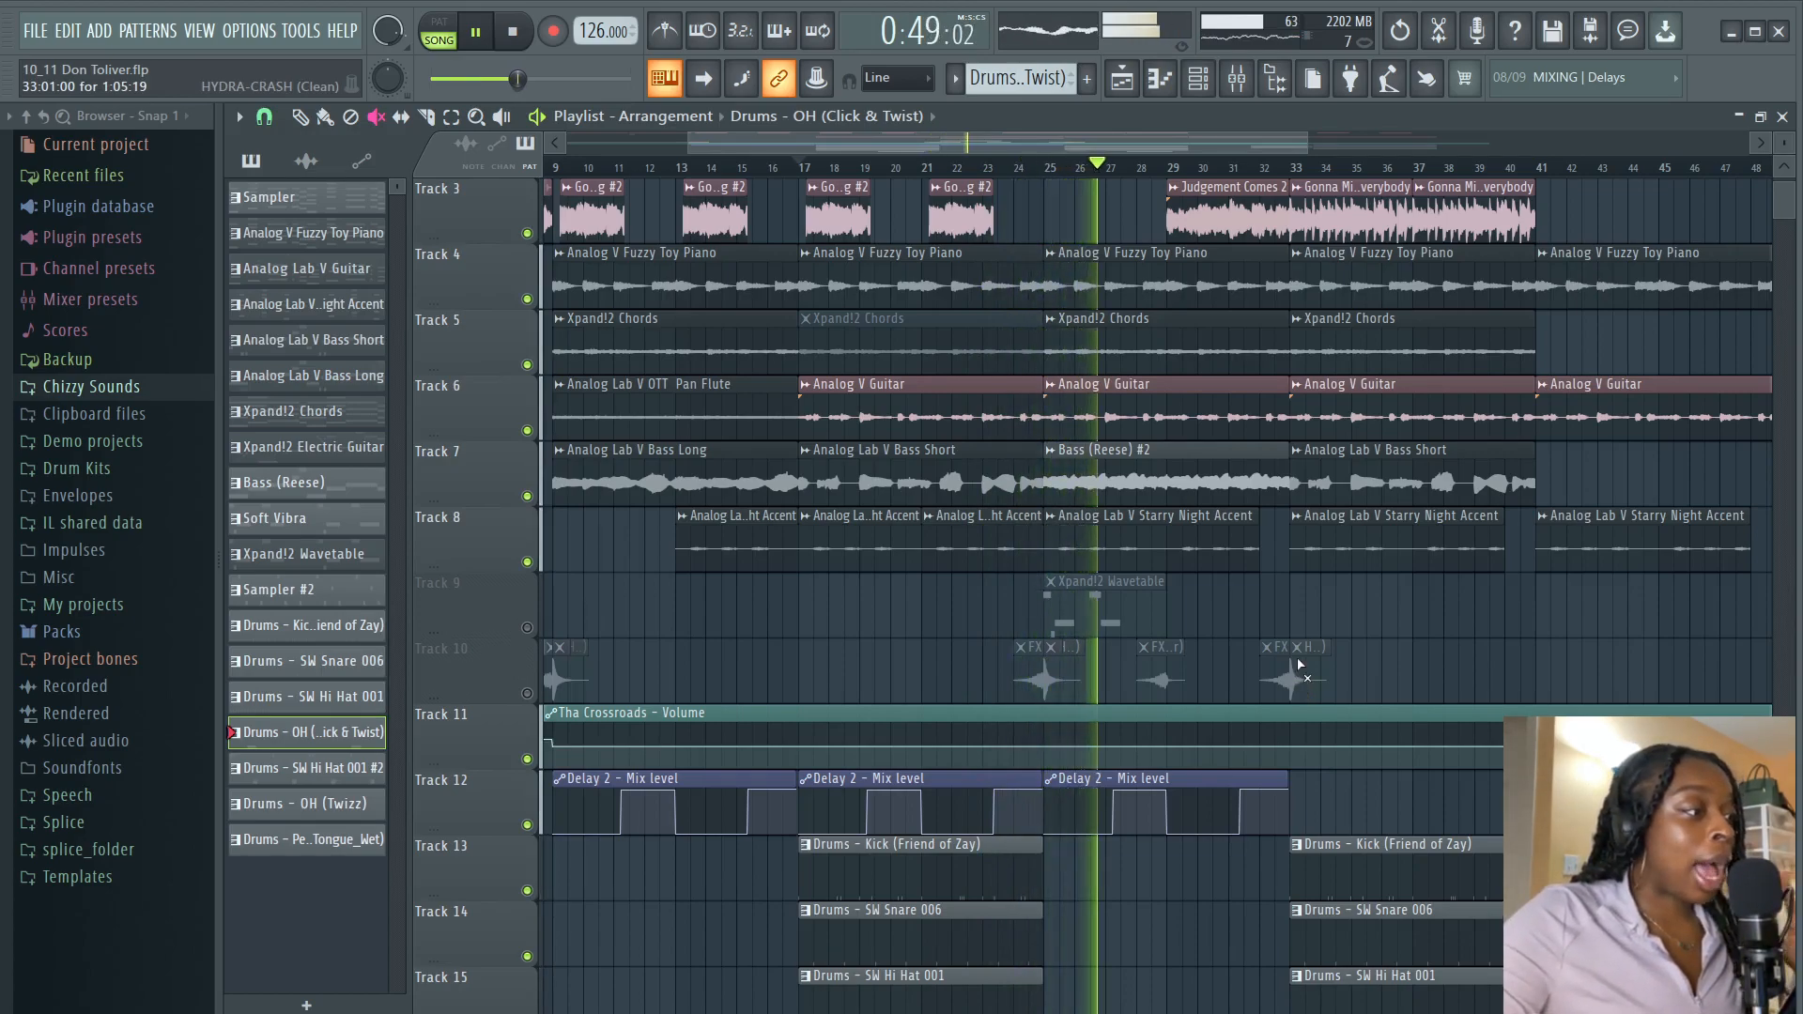
pyautogui.press('space')
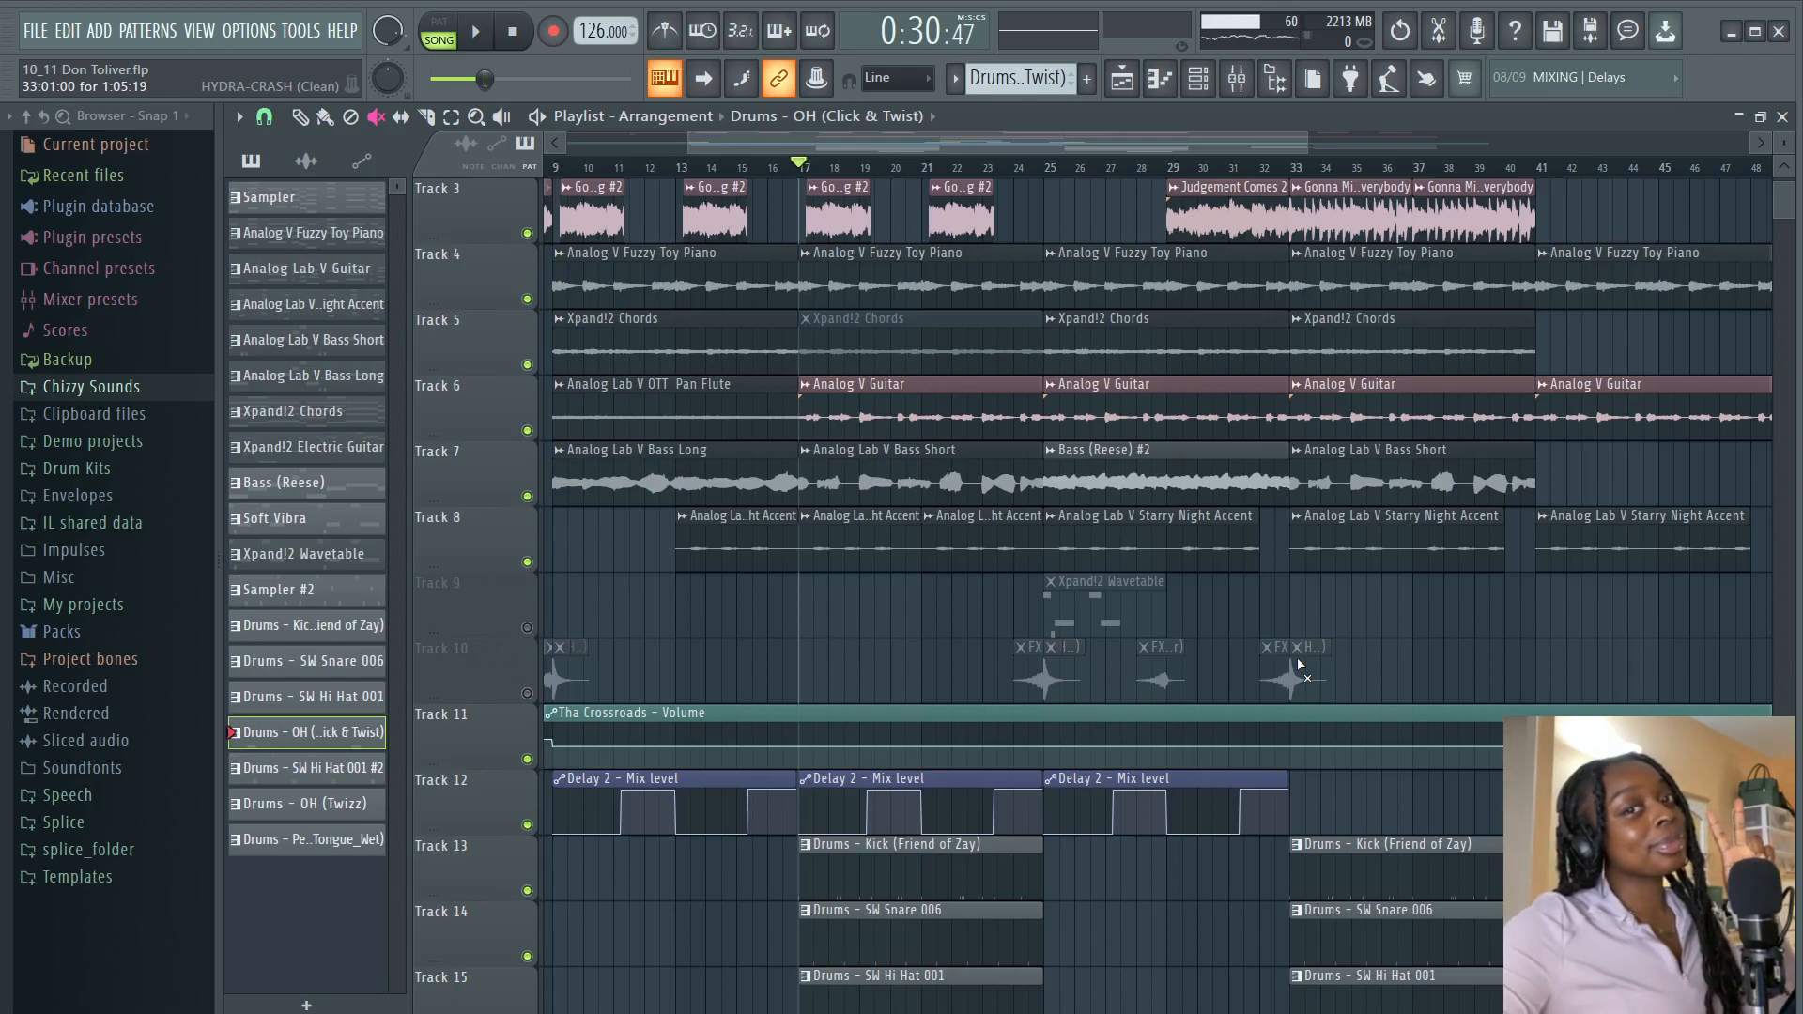
# - Play the complete arrangement from the start of the playlist in song mode
pyautogui.press('space')
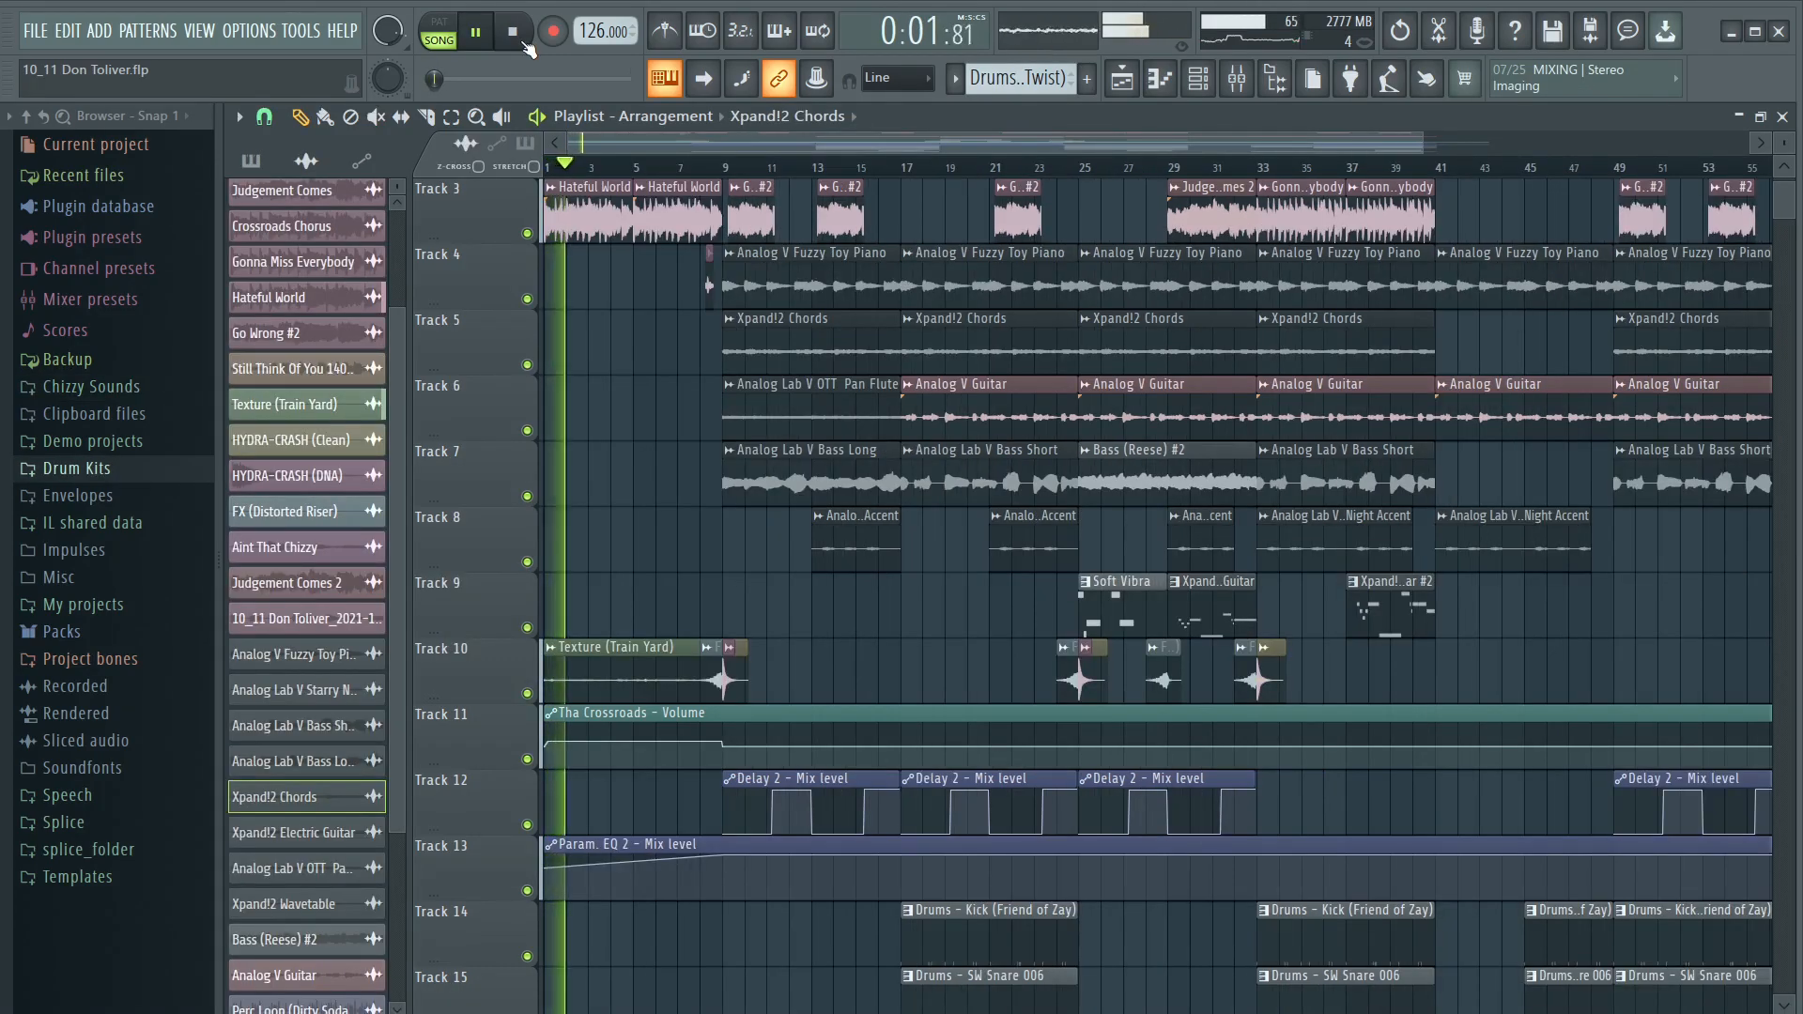